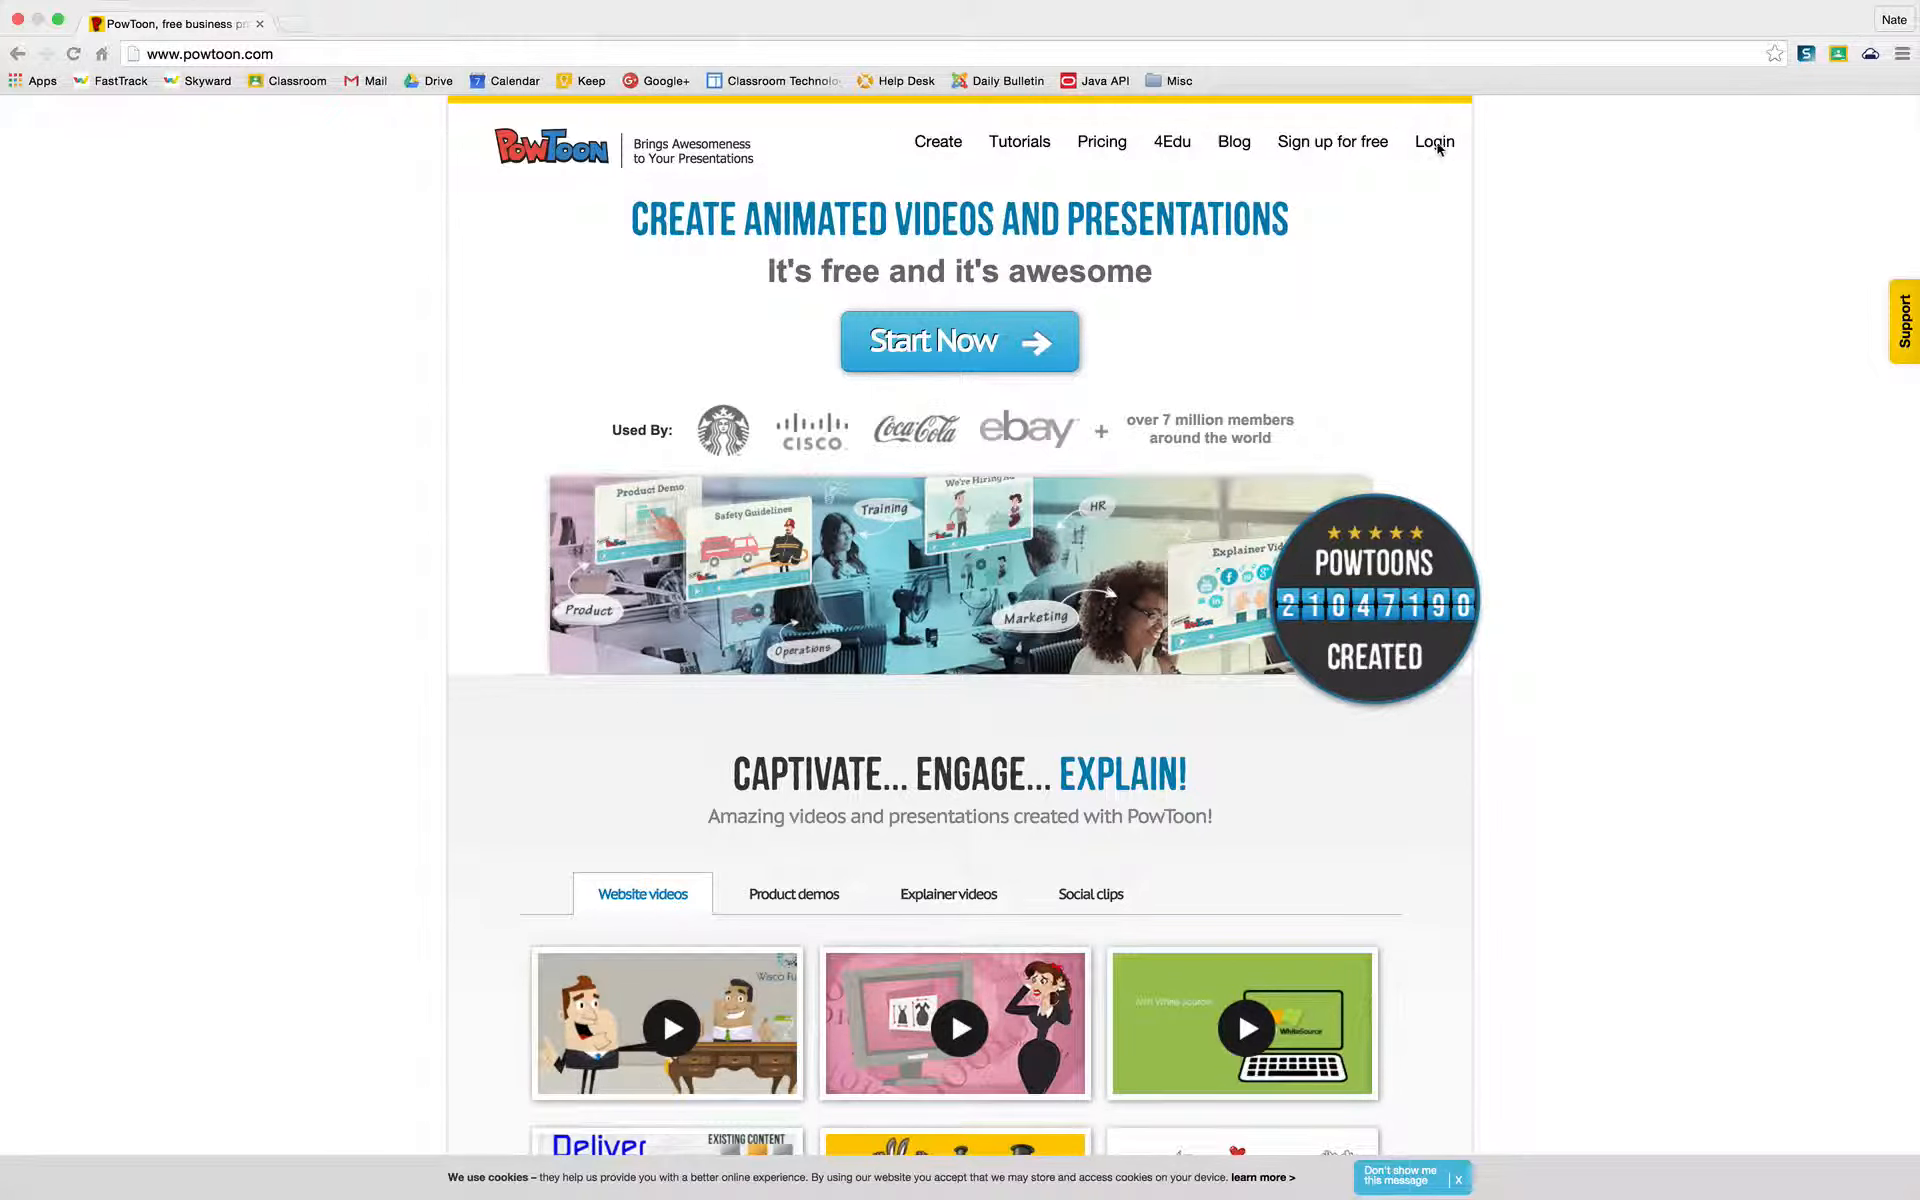
Open PowToon's login page and choose Google sign-in
{"action": "left_click", "coordinate": [1440, 206]}
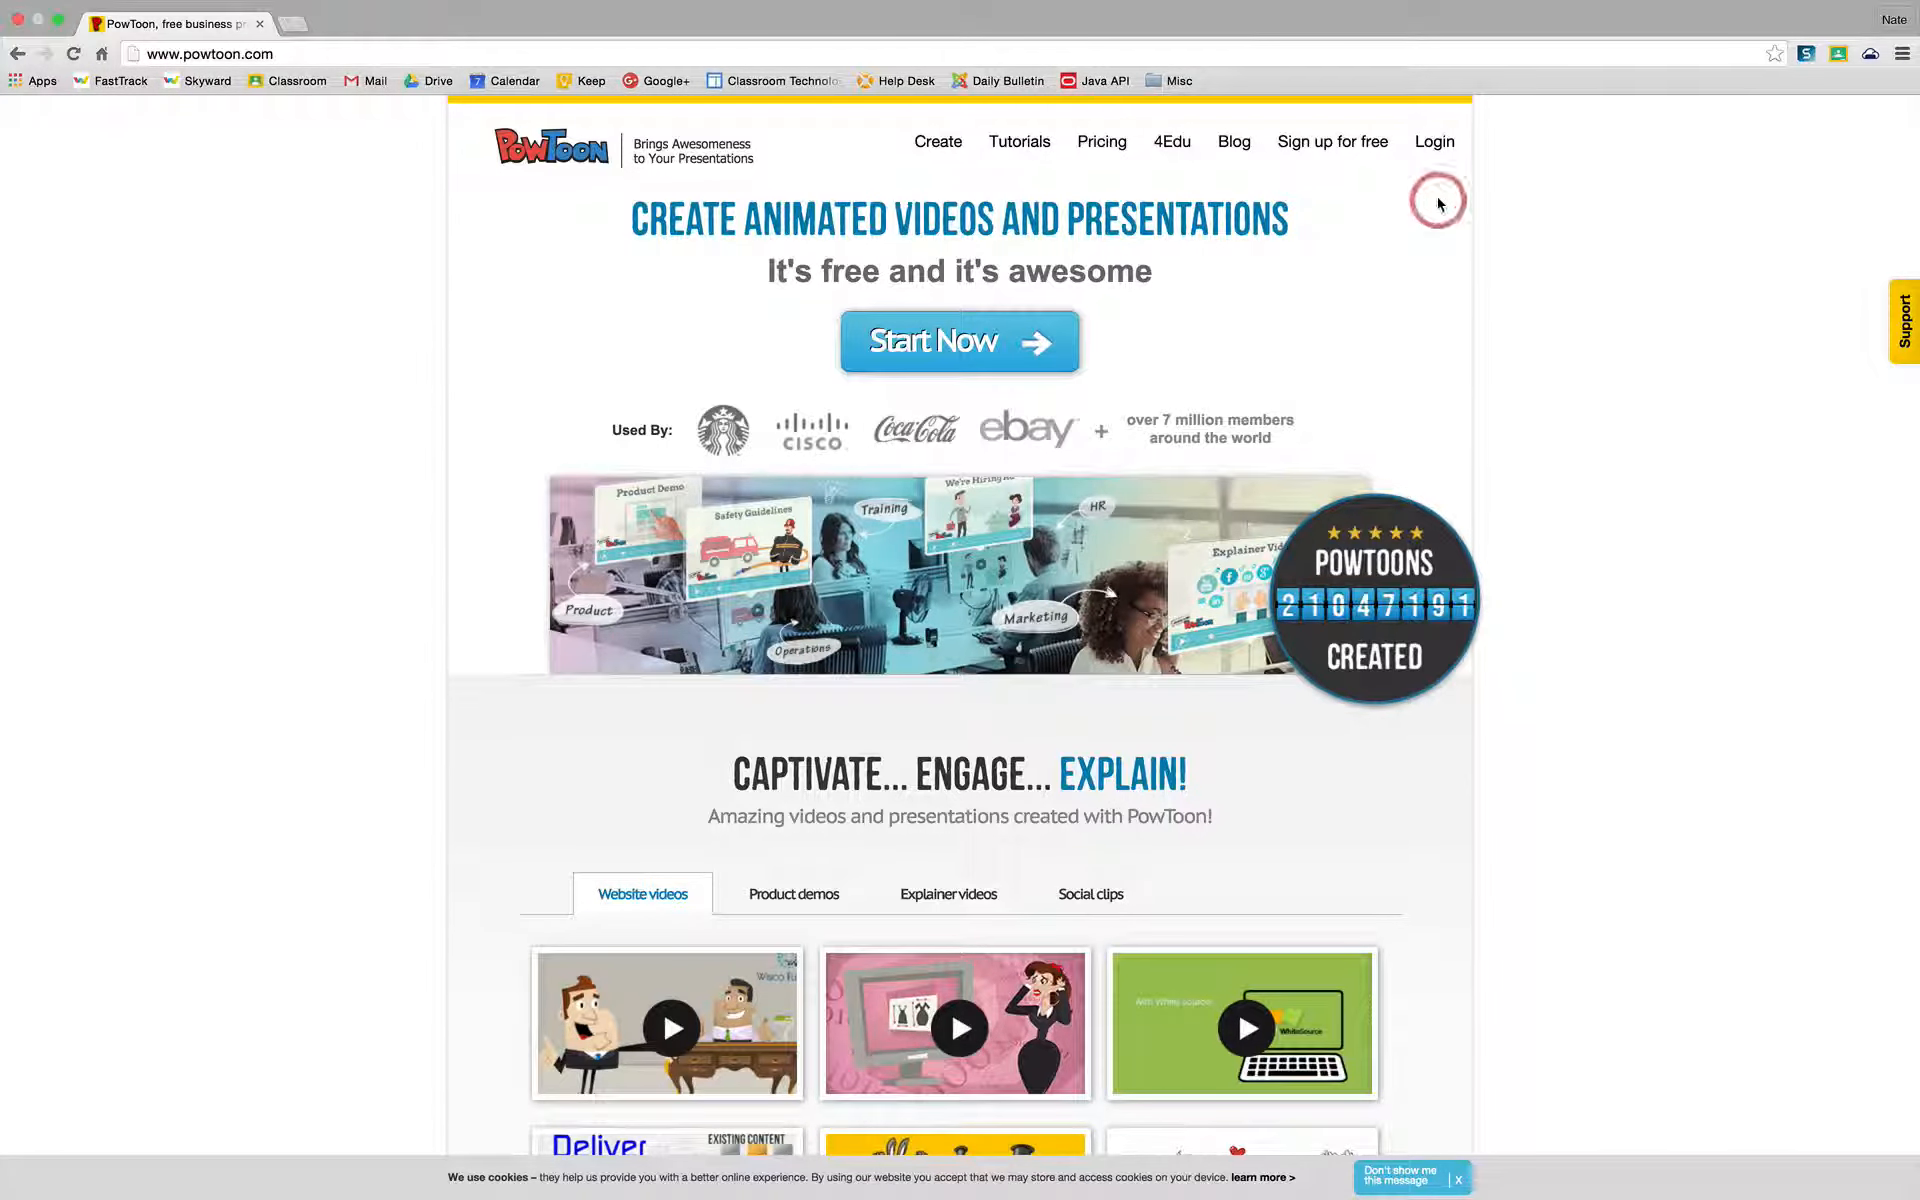
{"action": "left_click", "coordinate": [1438, 145]}
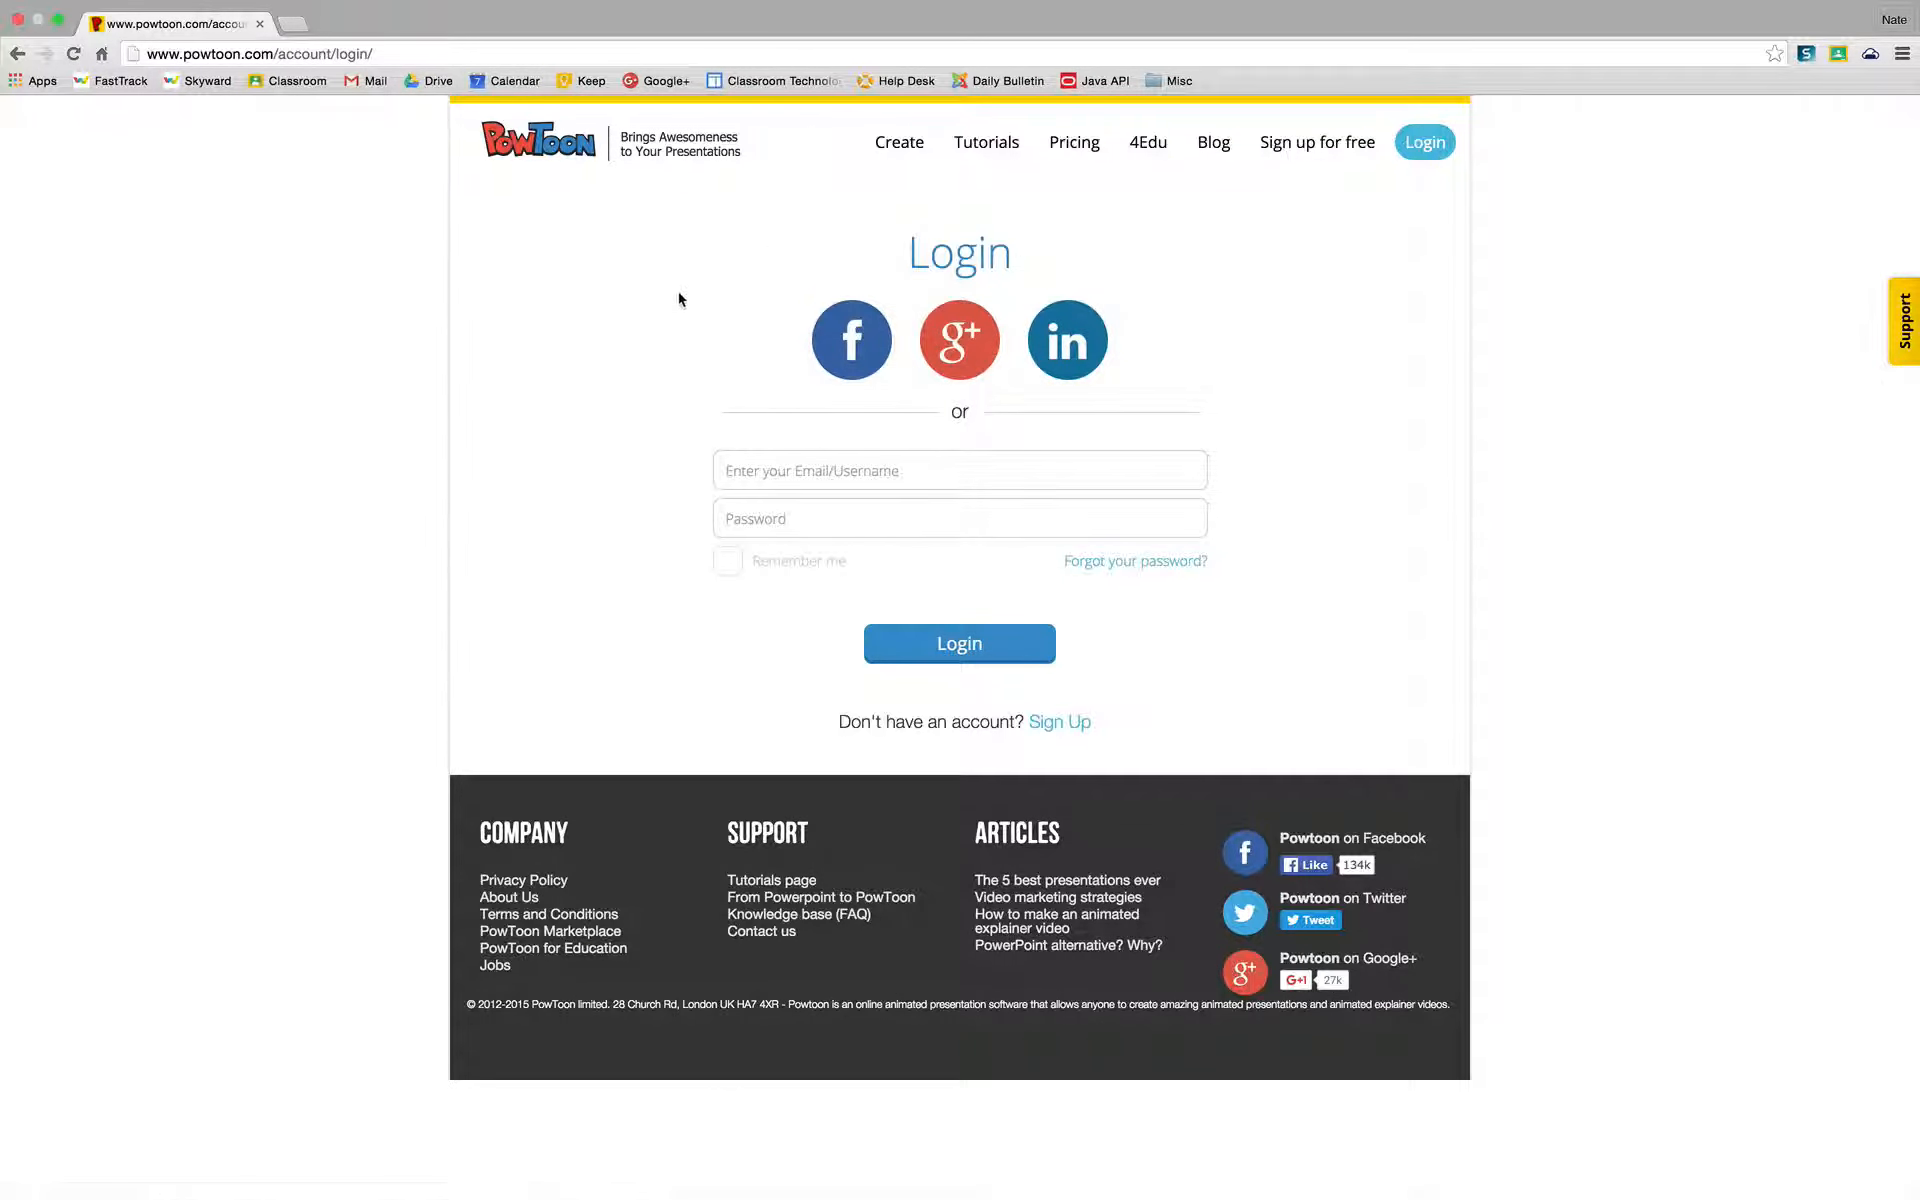
{"action": "left_click", "coordinate": [960, 342]}
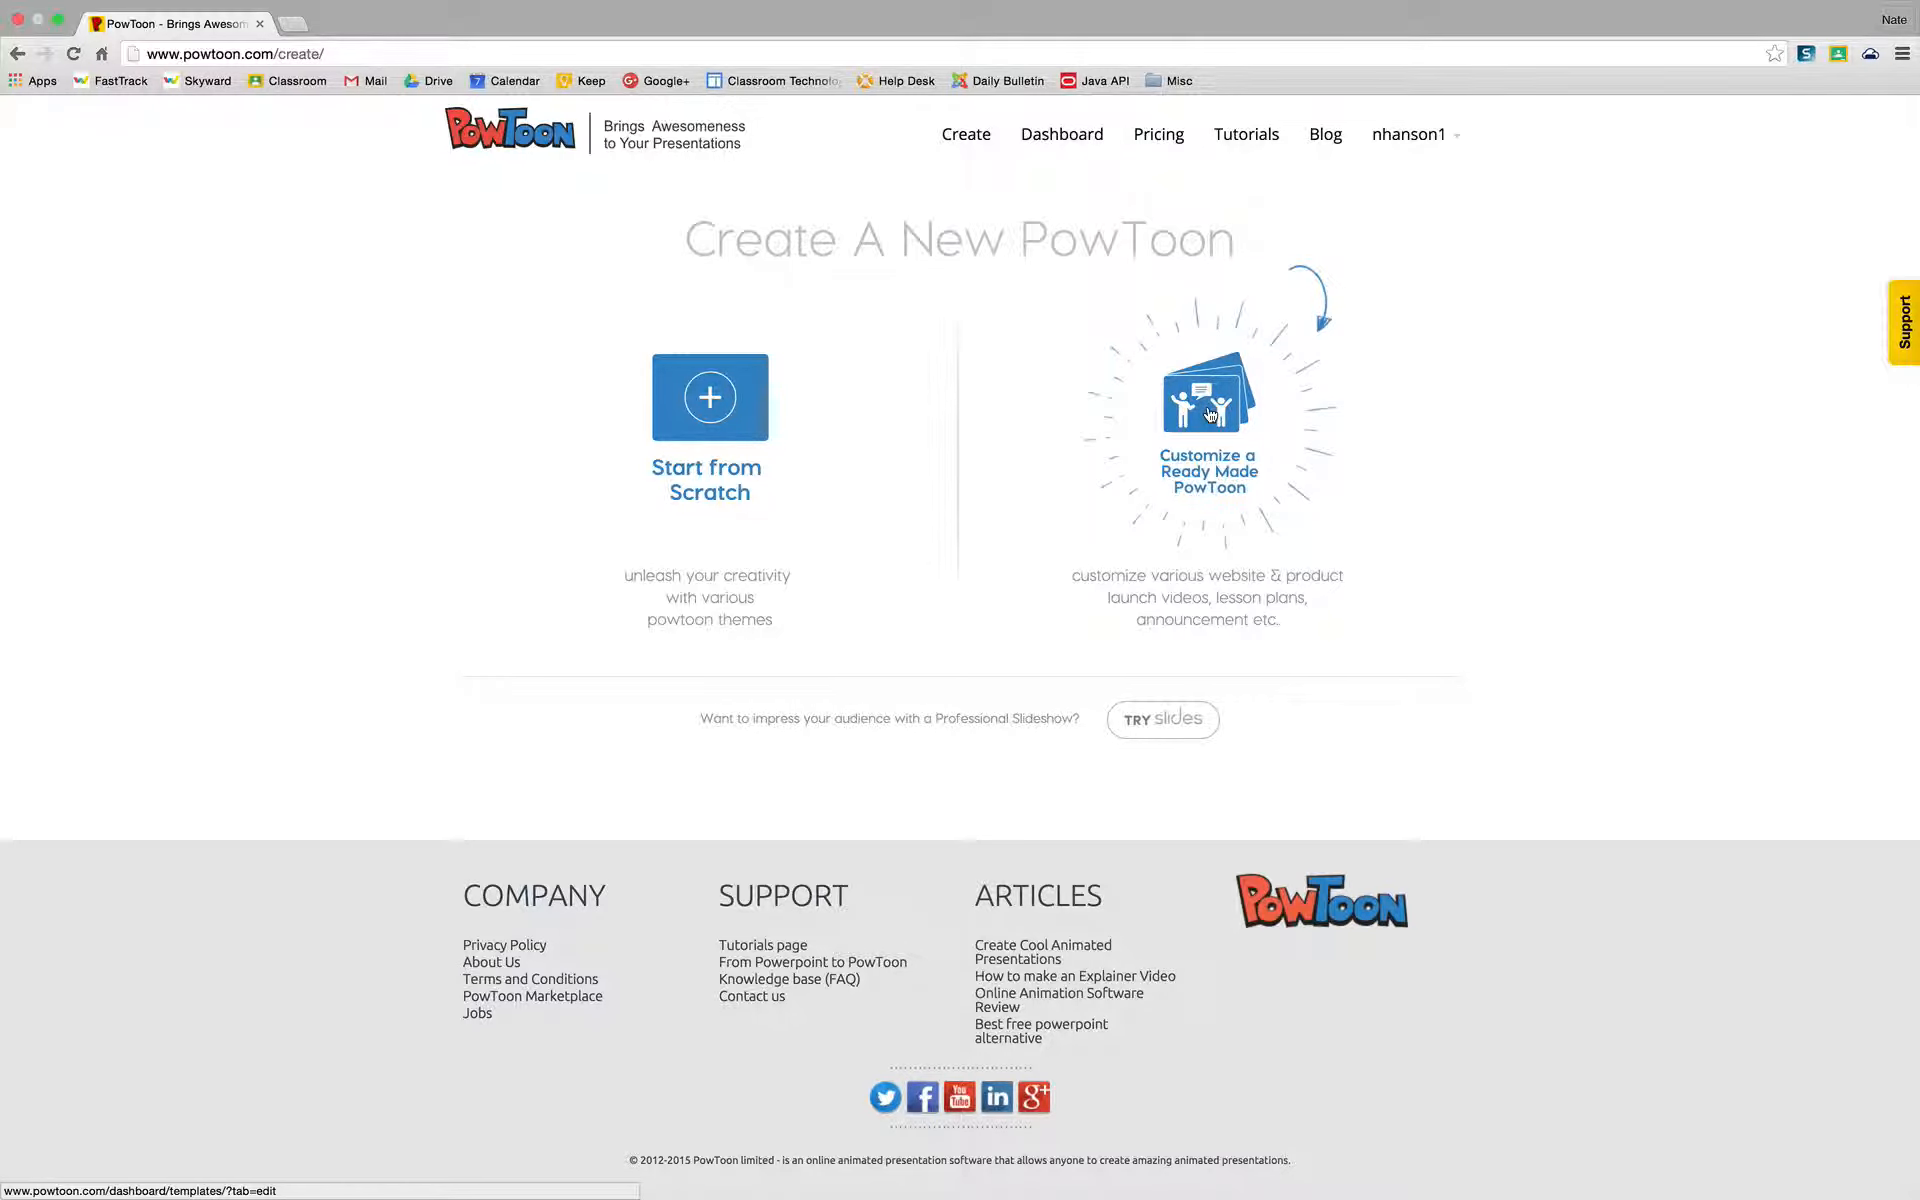
Start from scratch and browse the Themes and Templates grid, returning to the top
{"action": "left_click", "coordinate": [722, 414]}
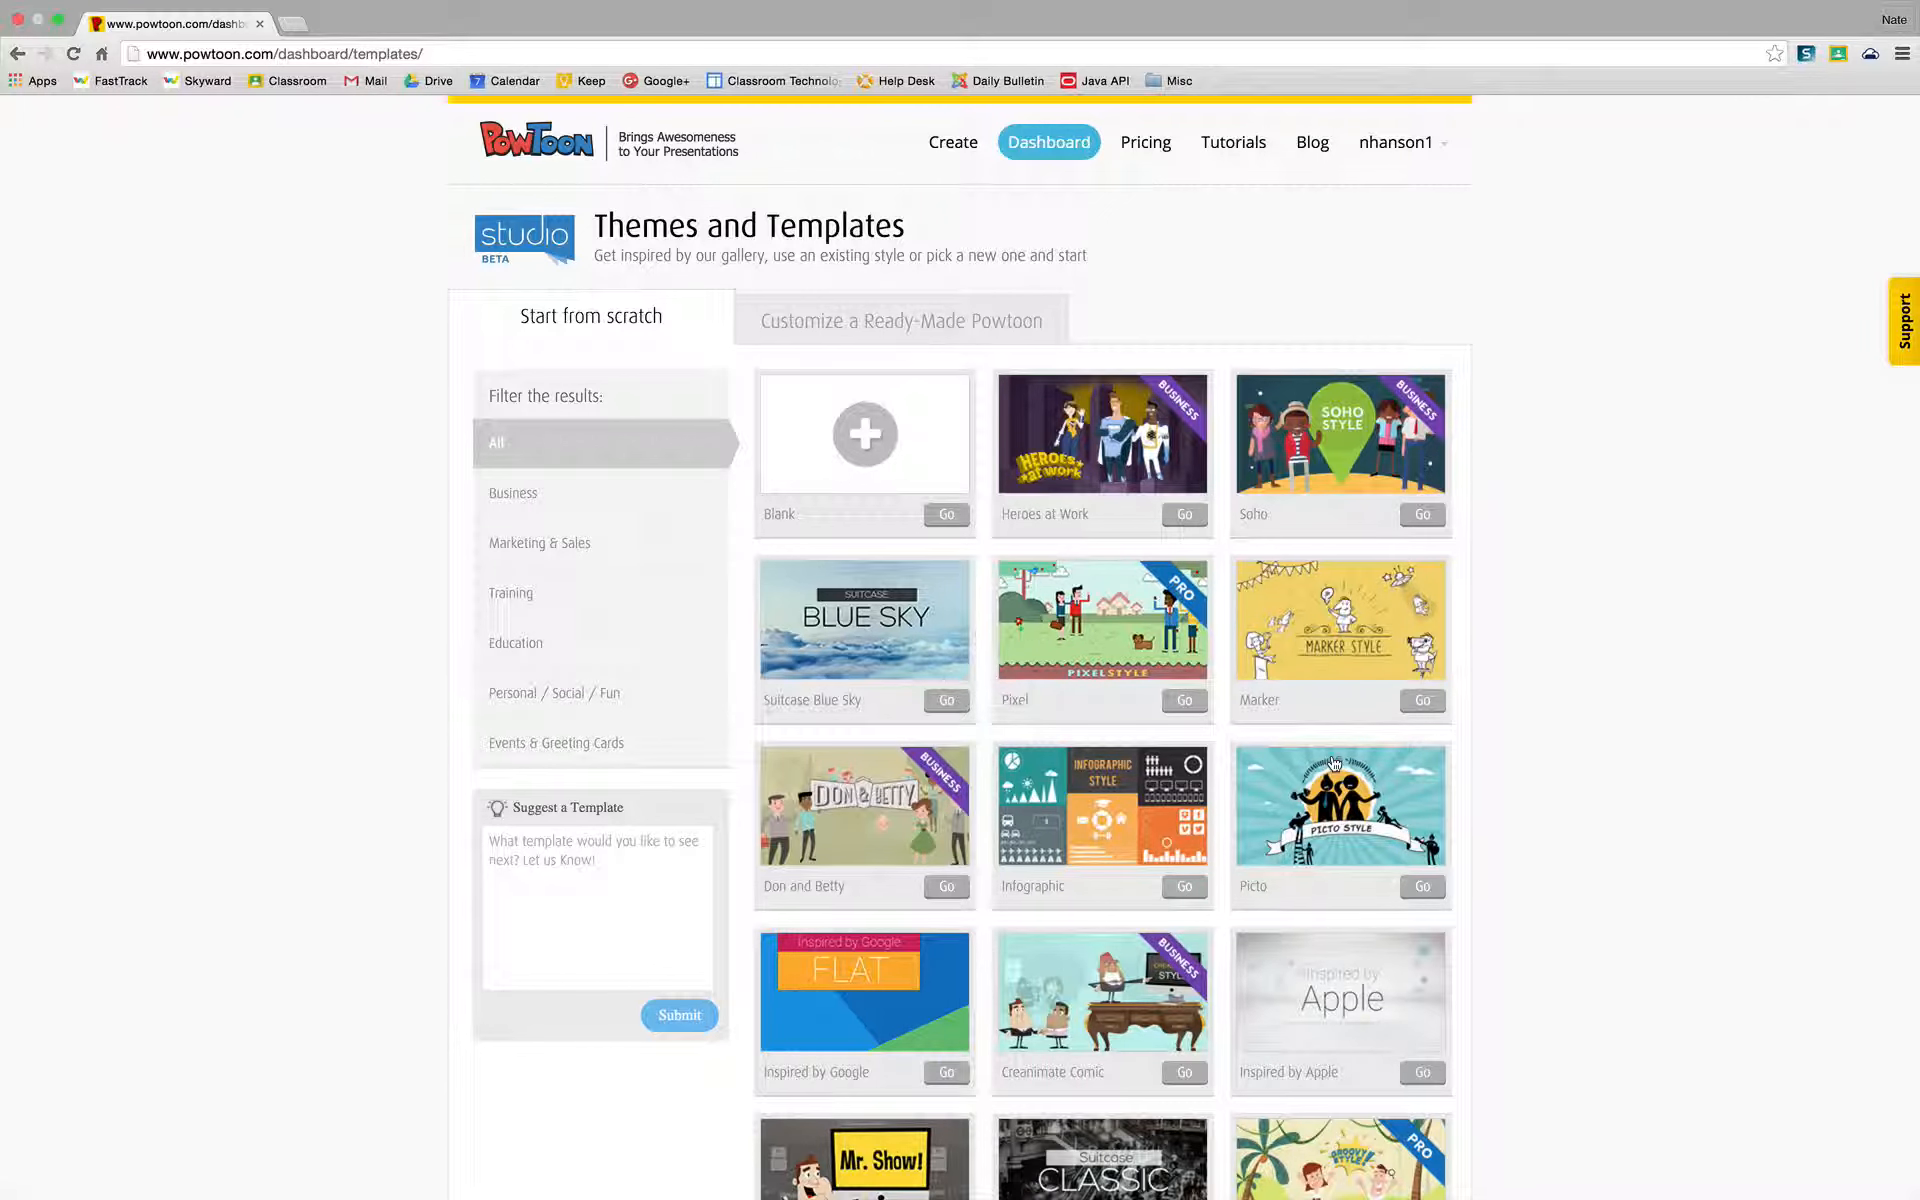
{"action": "scroll", "coordinate": [1538, 810], "scroll_direction": "down", "scroll_amount": 3}
{"action": "scroll", "coordinate": [1538, 810], "scroll_direction": "down", "scroll_amount": 8}
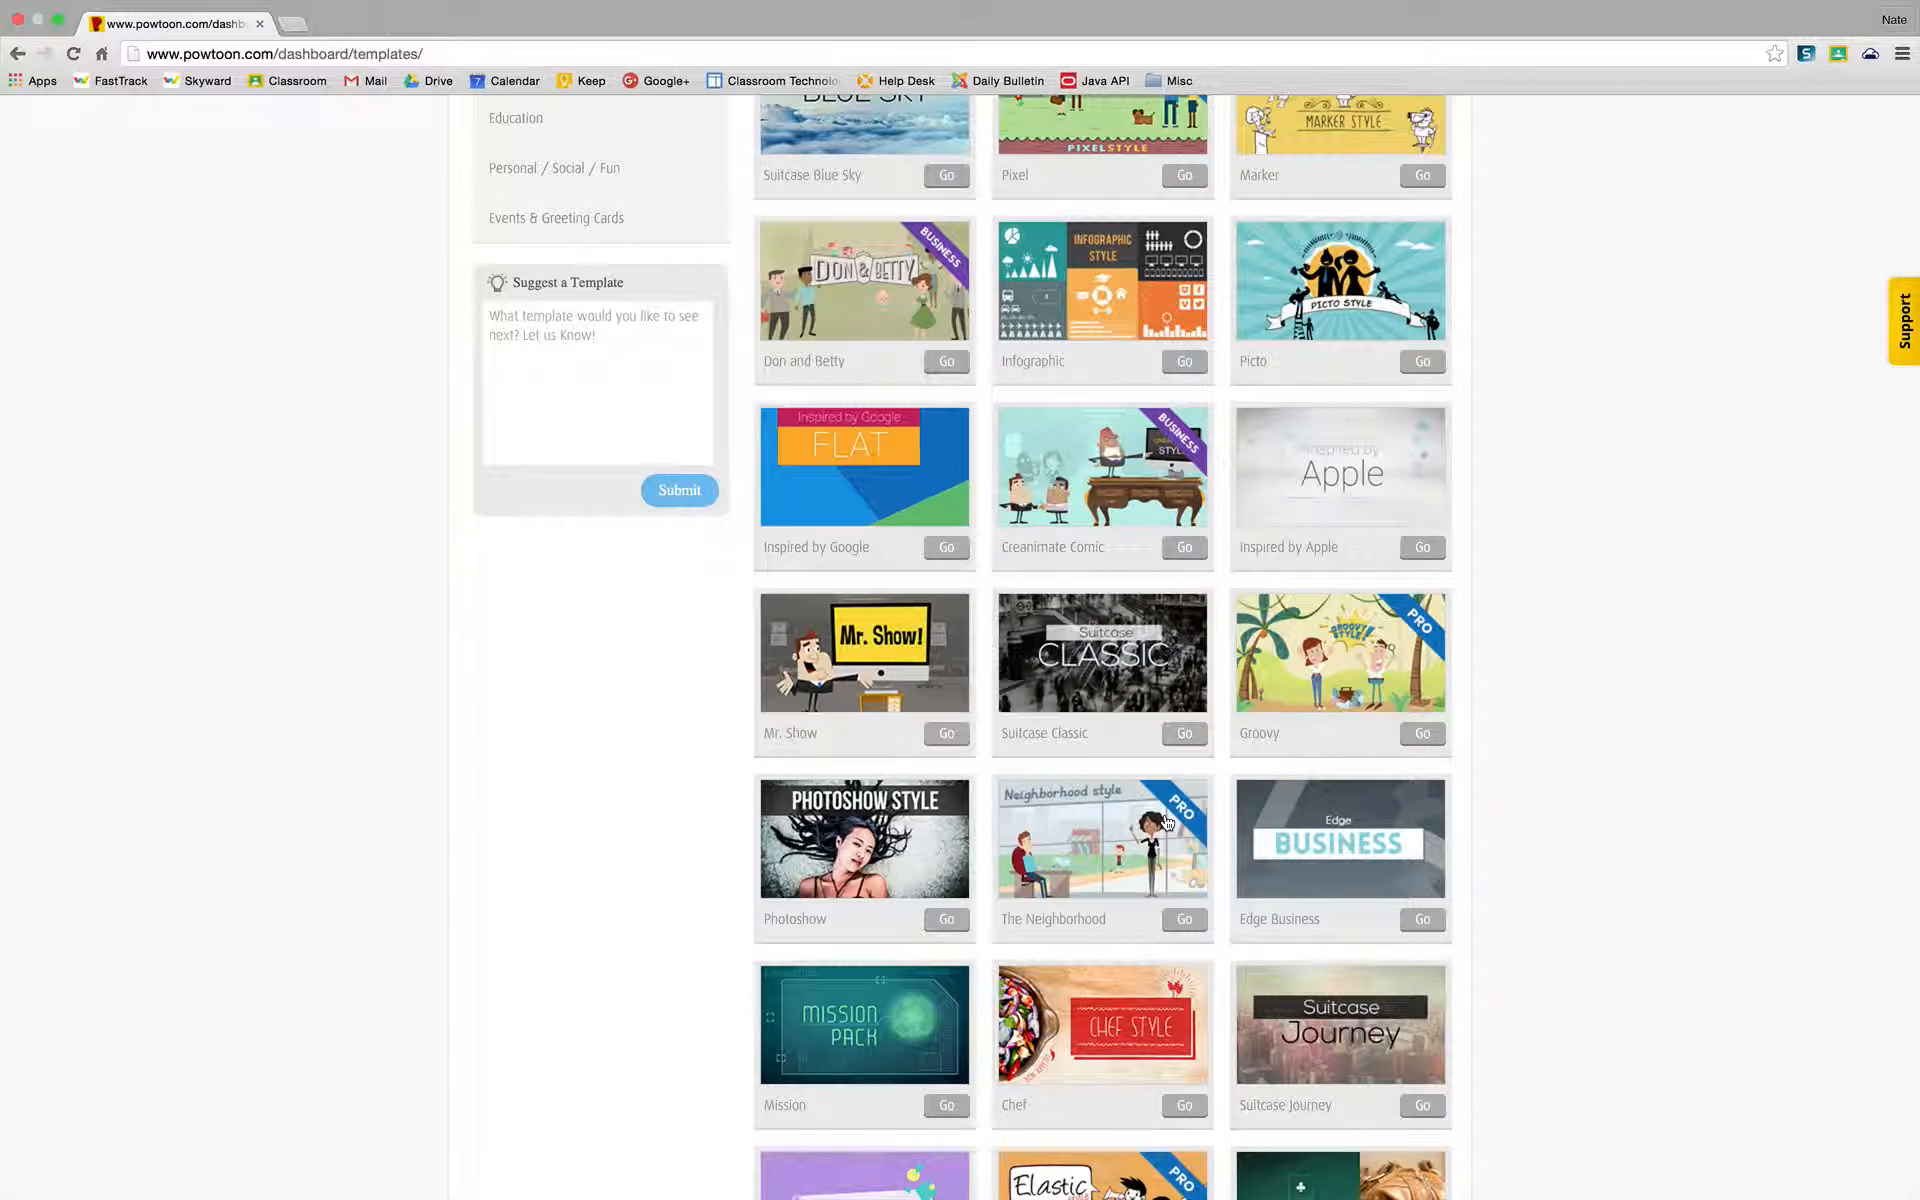
{"action": "scroll", "coordinate": [1167, 822], "scroll_direction": "up", "scroll_amount": 2}
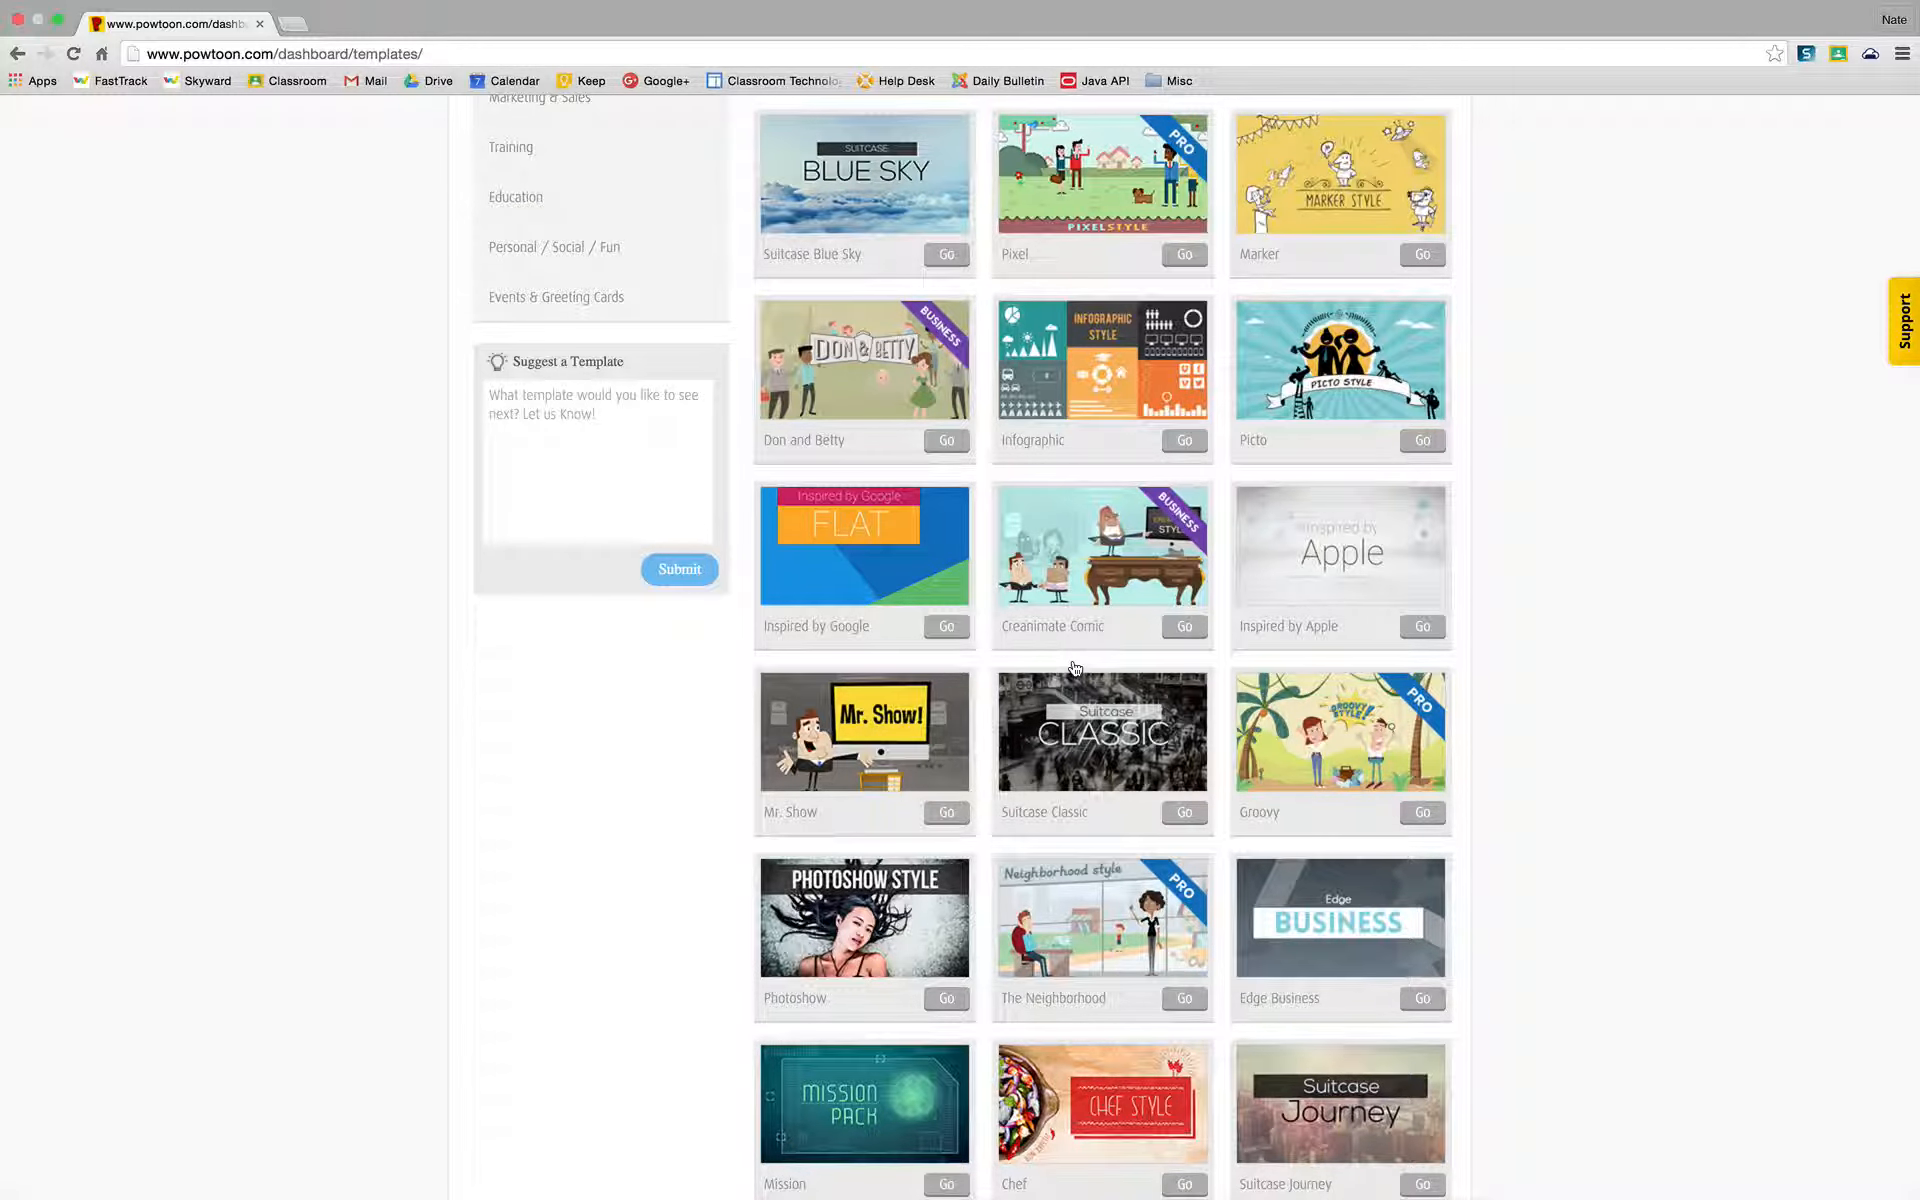
{"action": "scroll", "coordinate": [1075, 668], "scroll_direction": "up", "scroll_amount": 5}
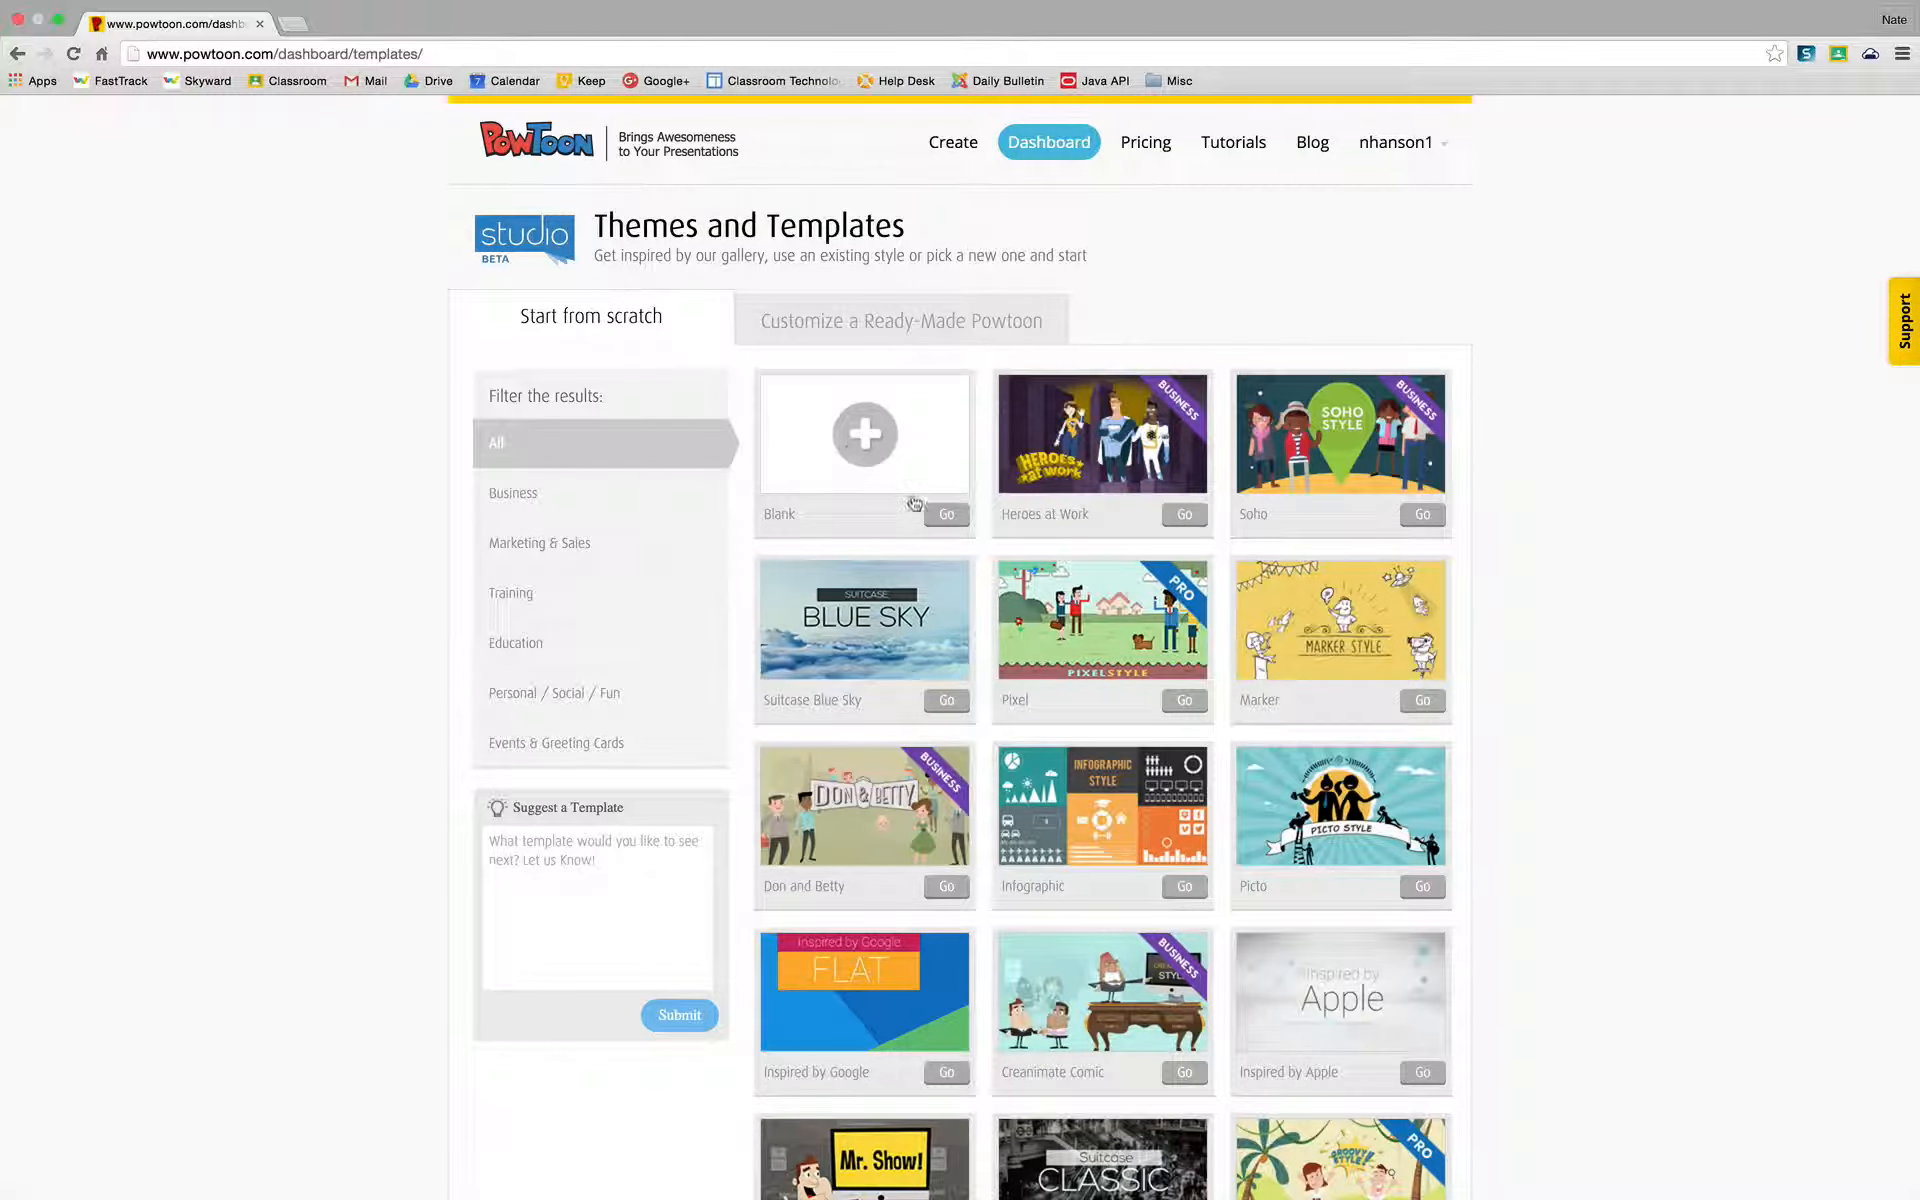
Create a PowToon from the Blank template and permanently dismiss the tutorial
{"action": "left_click", "coordinate": [946, 516]}
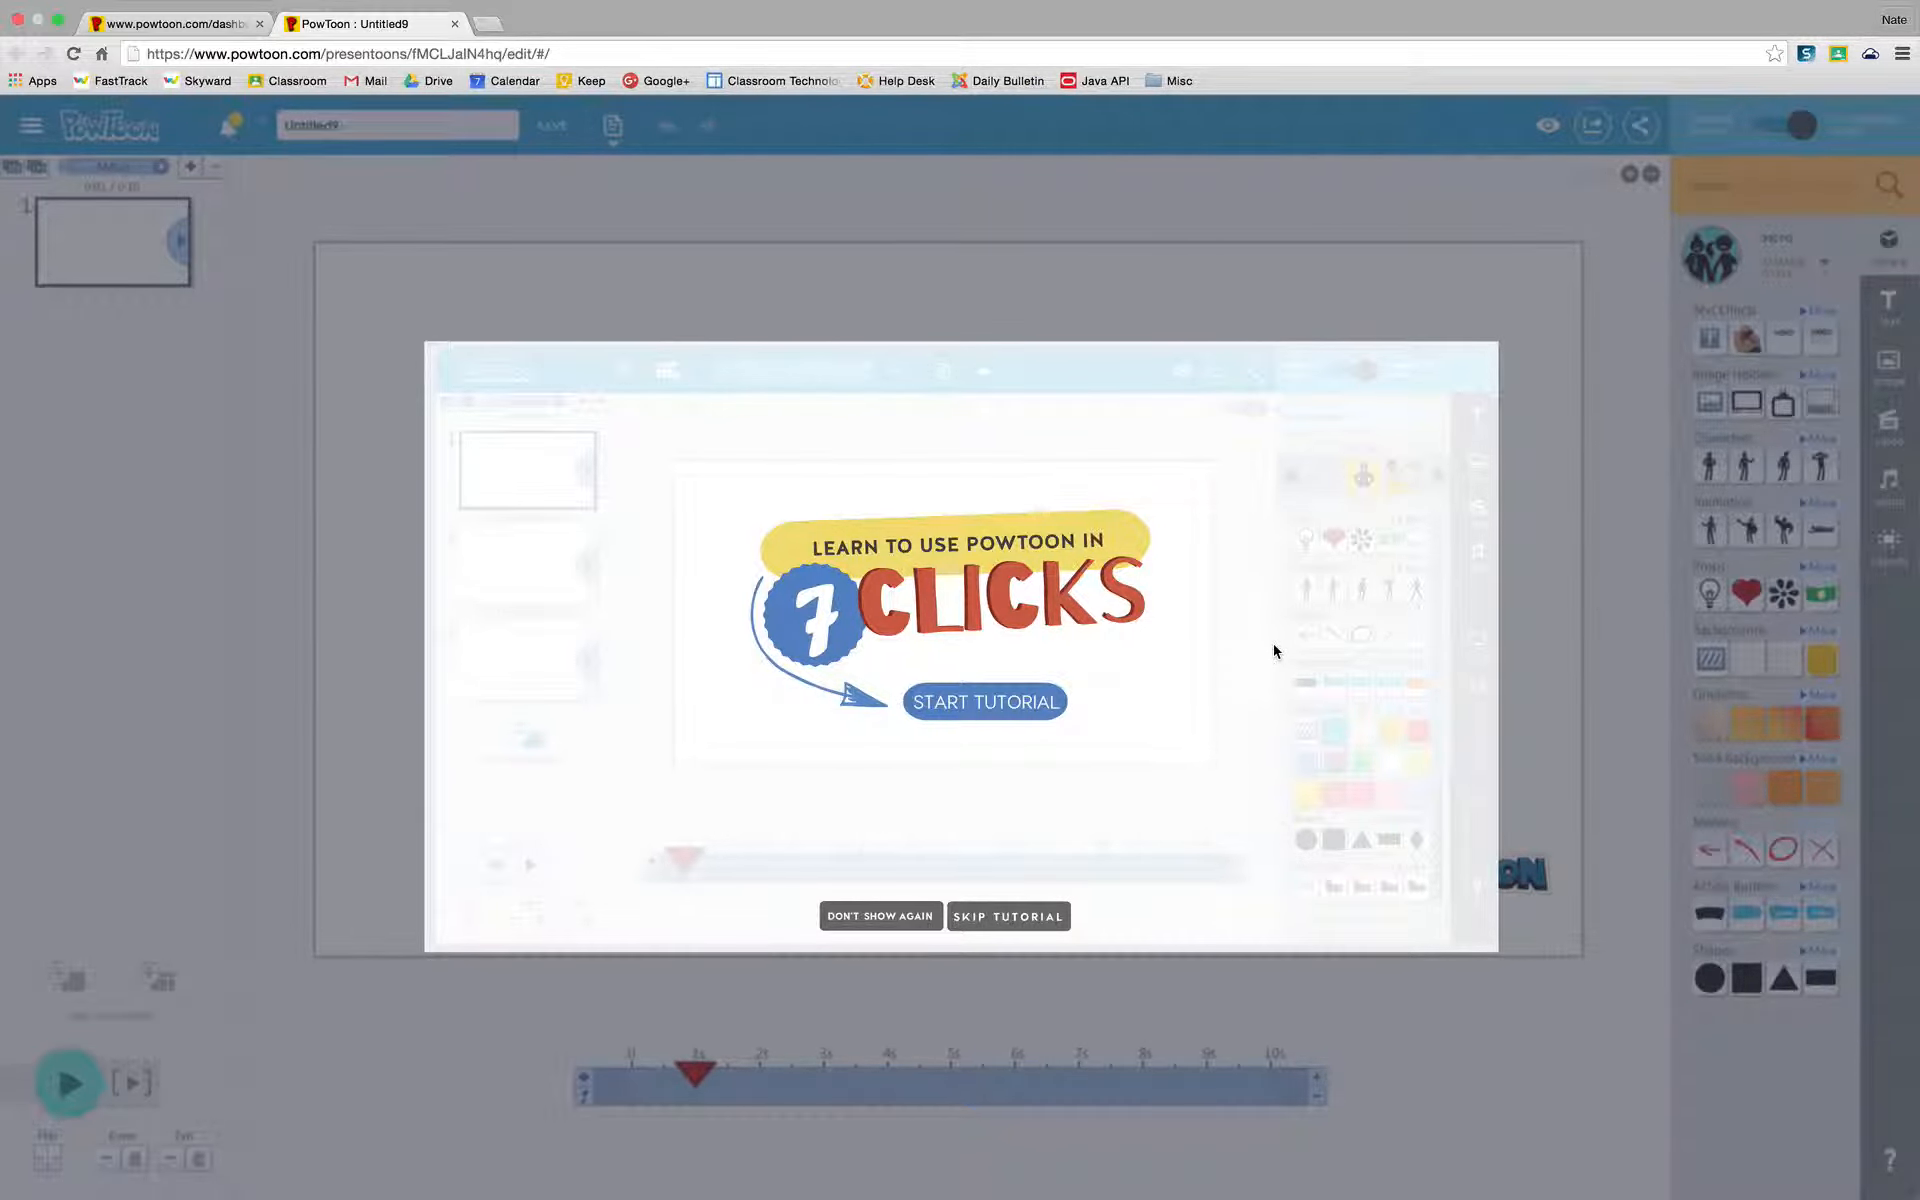
{"action": "left_click", "coordinate": [897, 918]}
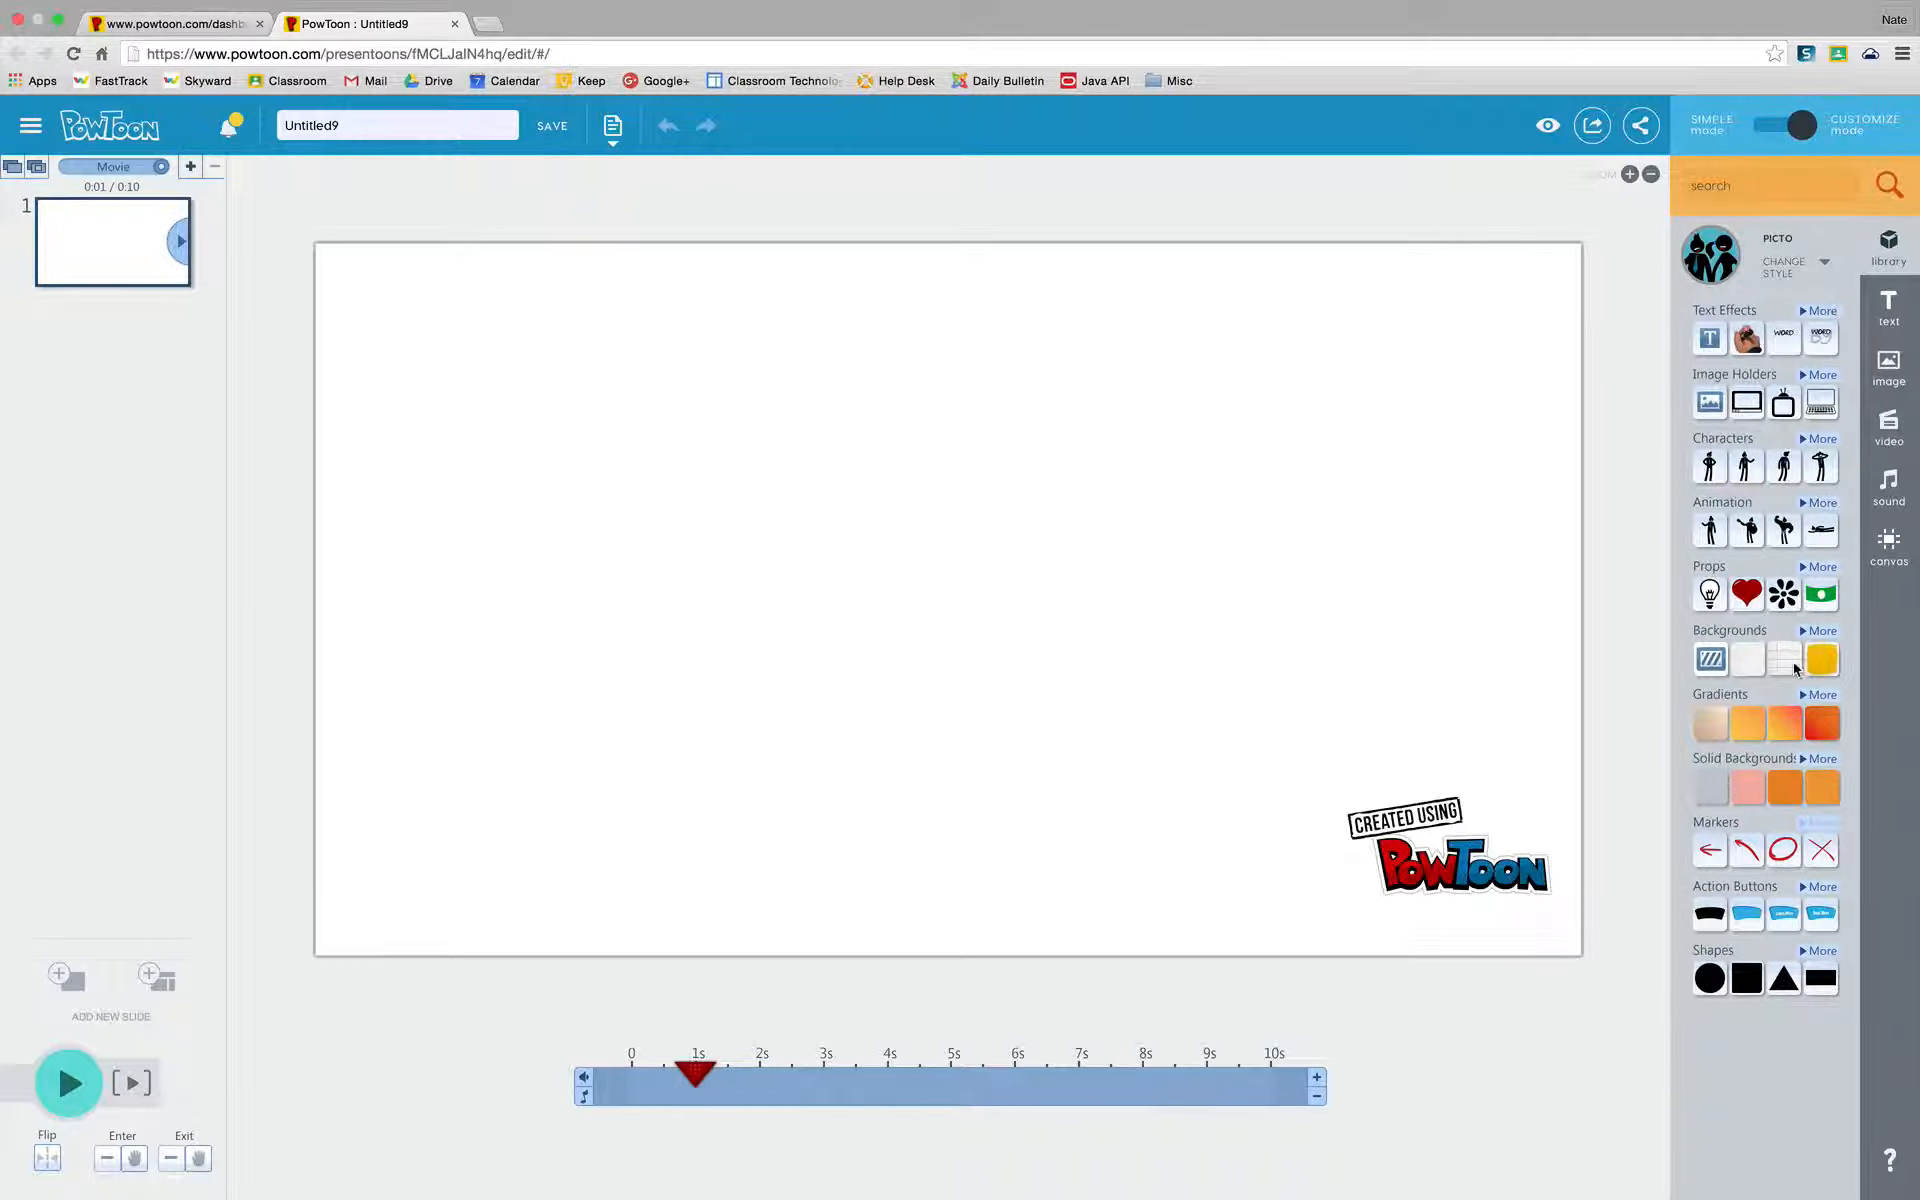
Apply the Yellow gradient swatch as the slide background
{"action": "left_click", "coordinate": [1751, 728]}
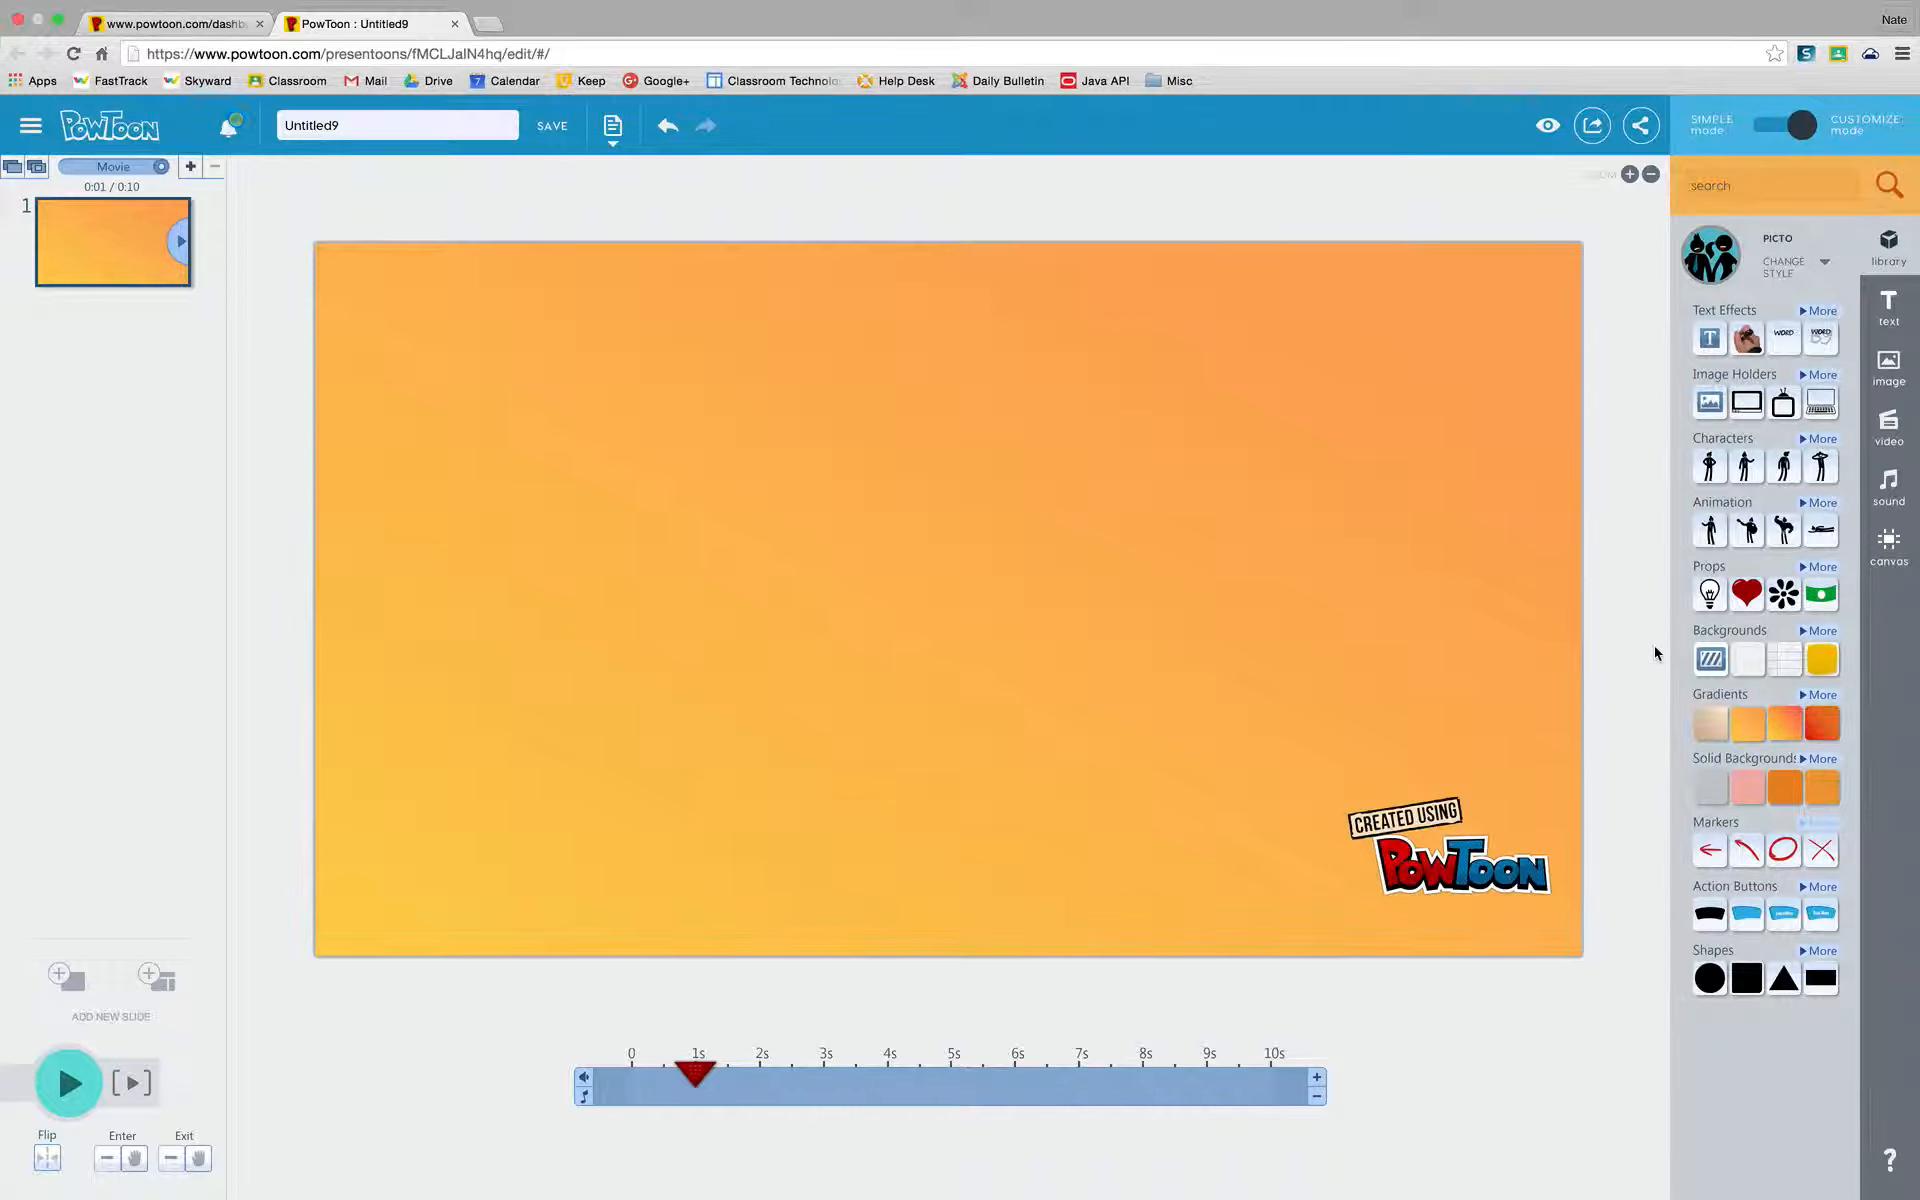
{"action": "mouse_move", "coordinate": [1712, 474]}
Add the first Characters businessman, move him lower left and shrink him slightly
{"action": "left_click_drag", "start_coordinate": [1710, 466], "coordinate": [681, 641]}
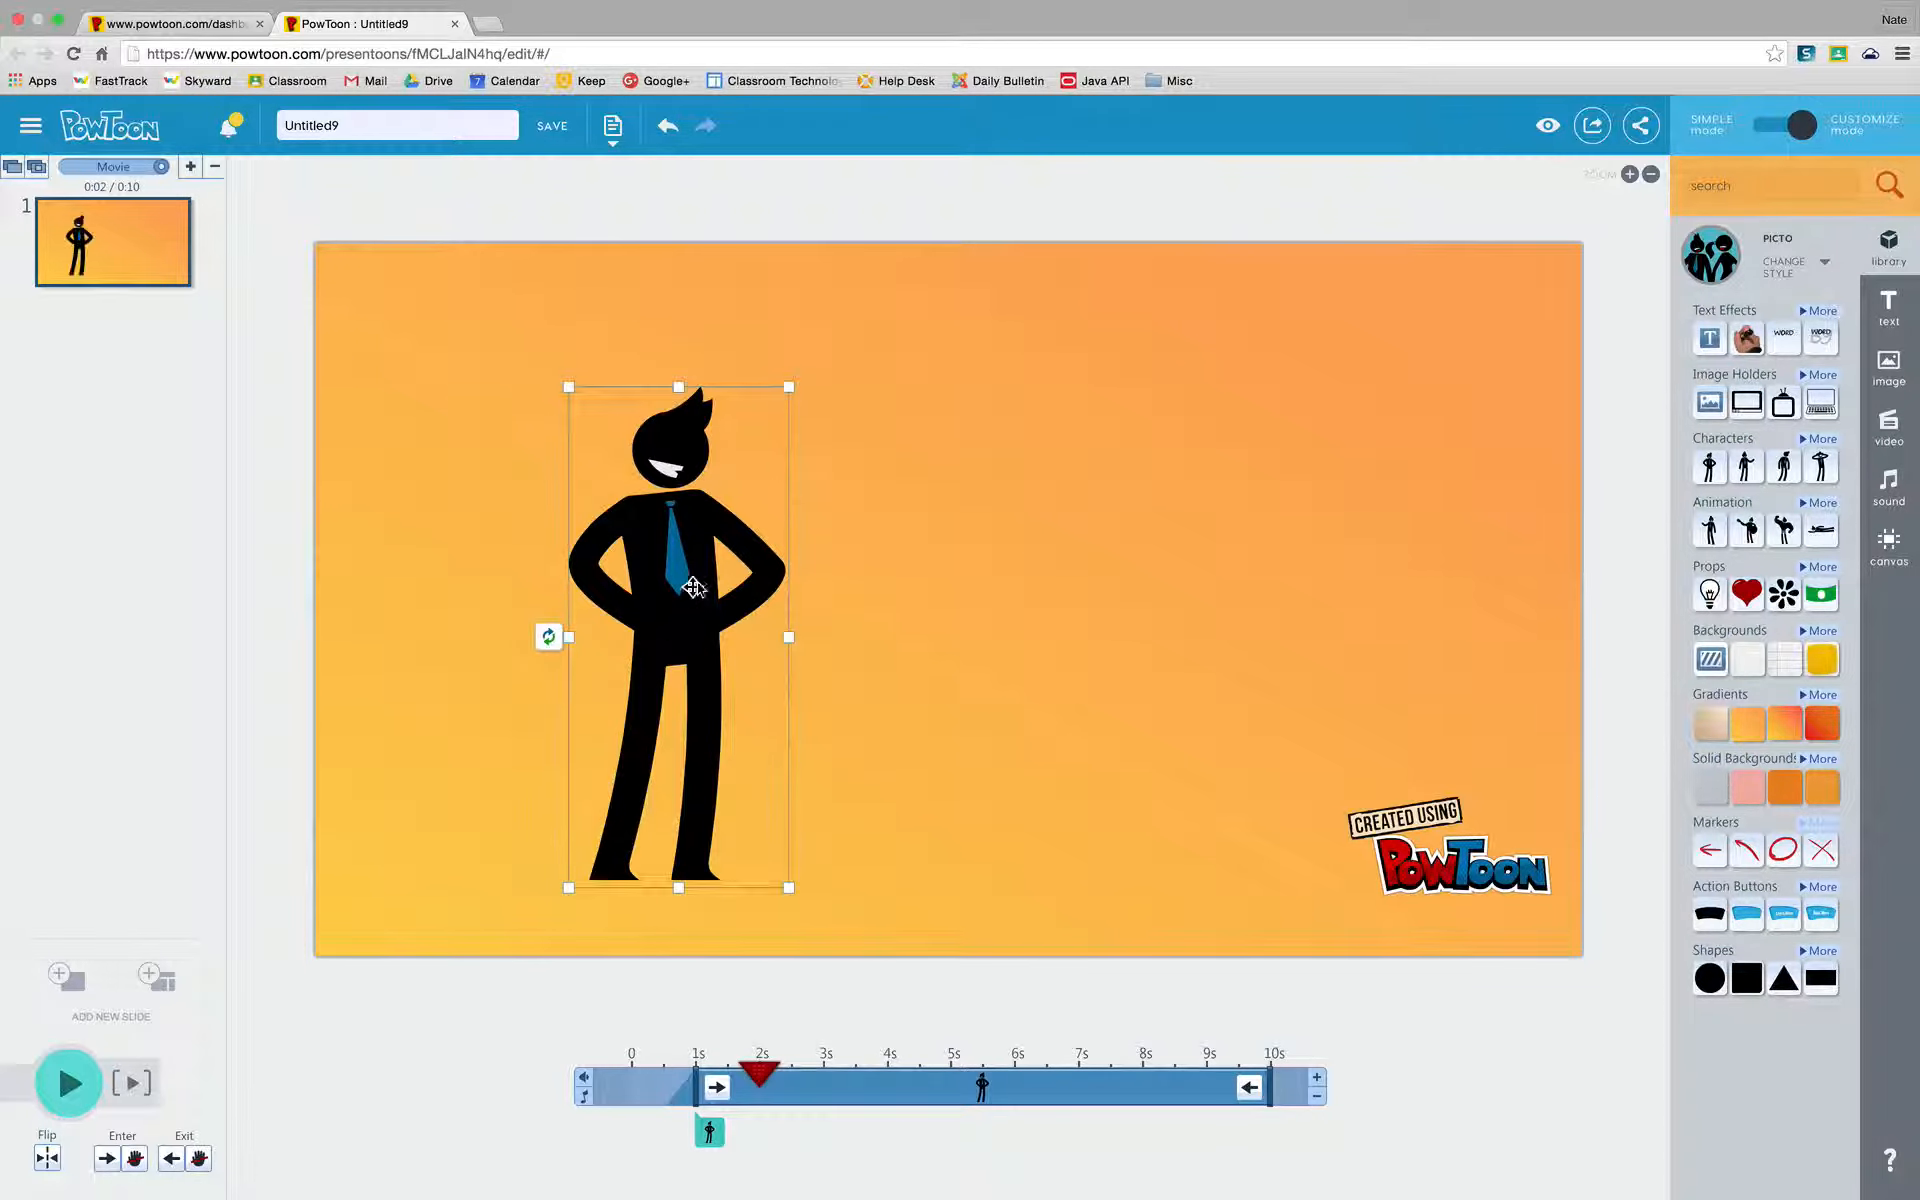
{"action": "left_click_drag", "start_coordinate": [680, 638], "coordinate": [629, 657]}
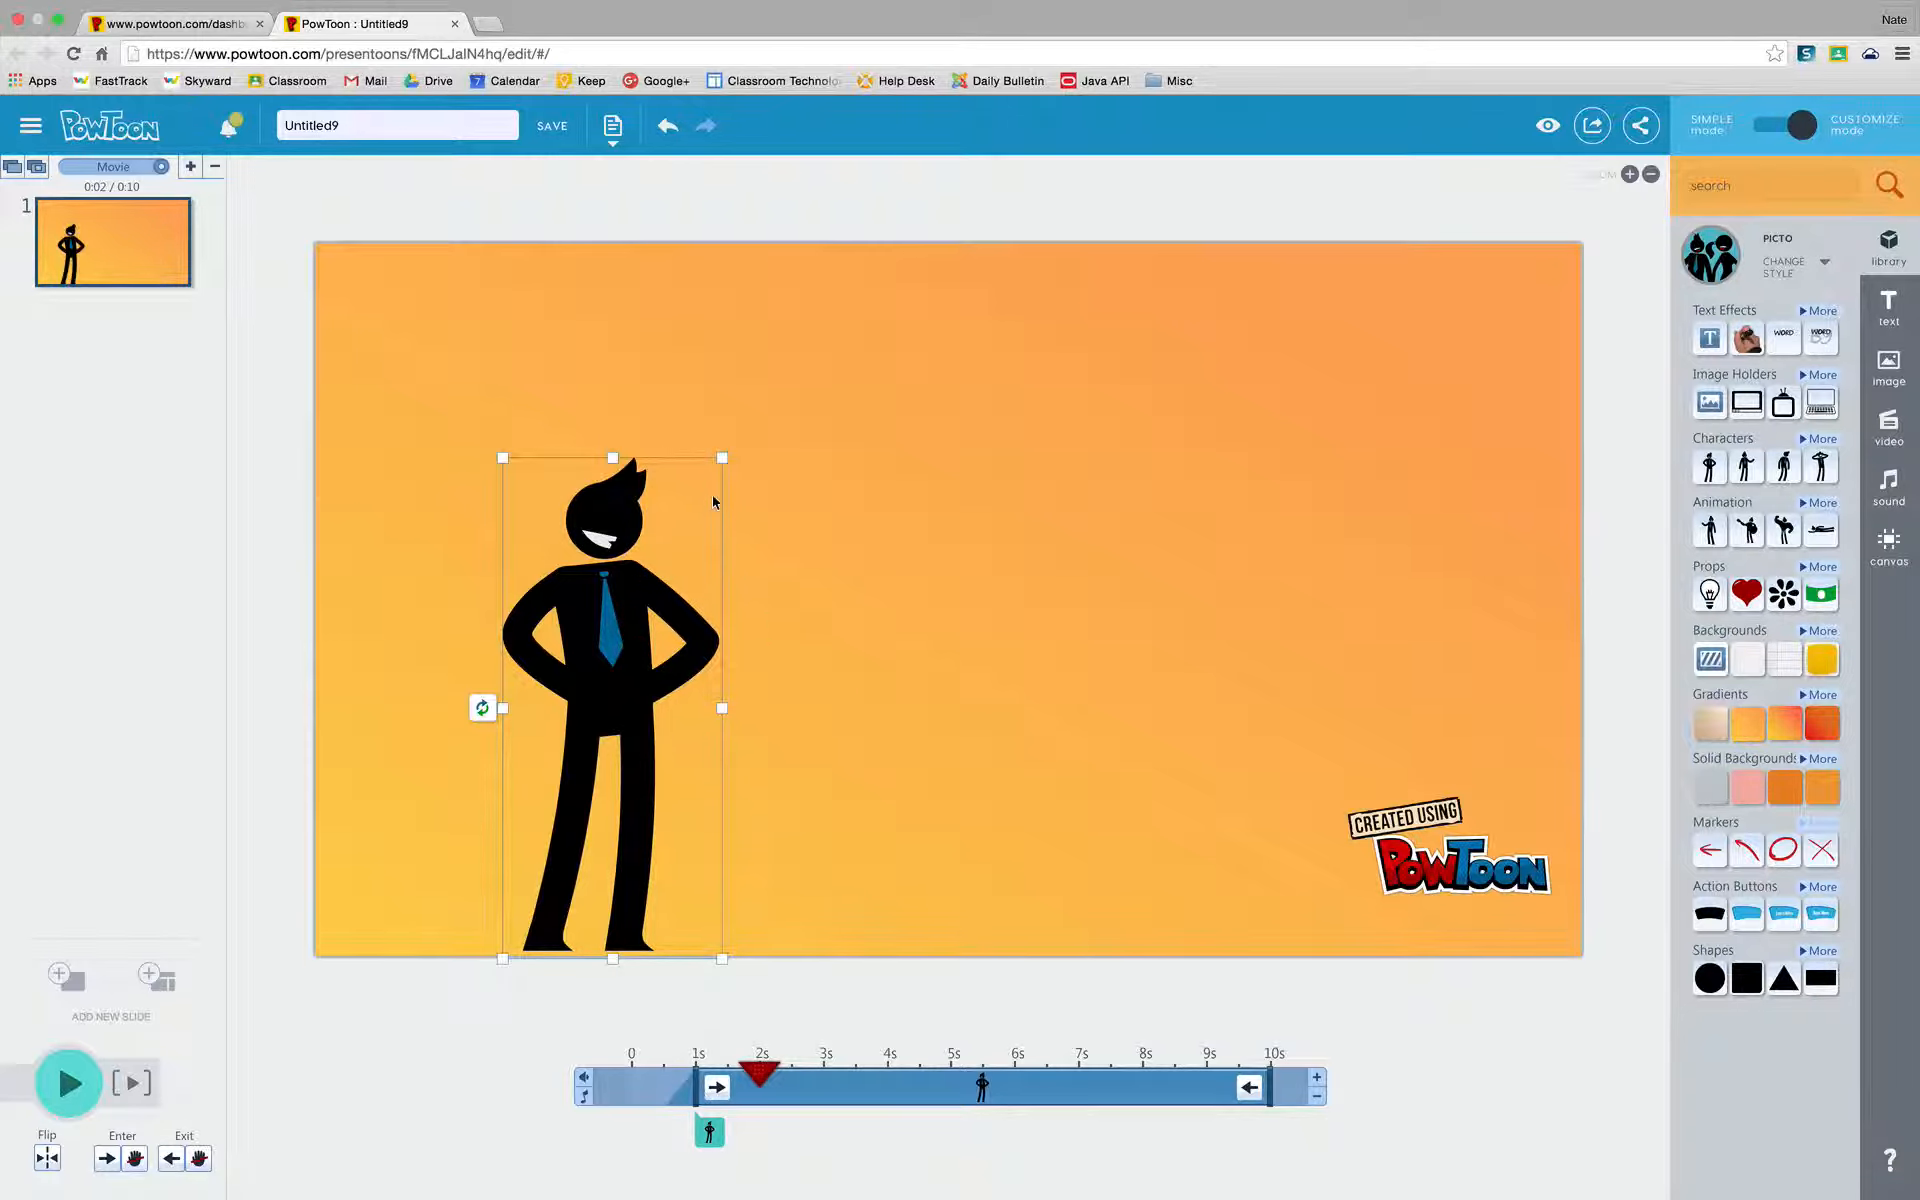
{"action": "left_click_drag", "start_coordinate": [720, 463], "coordinate": [691, 513]}
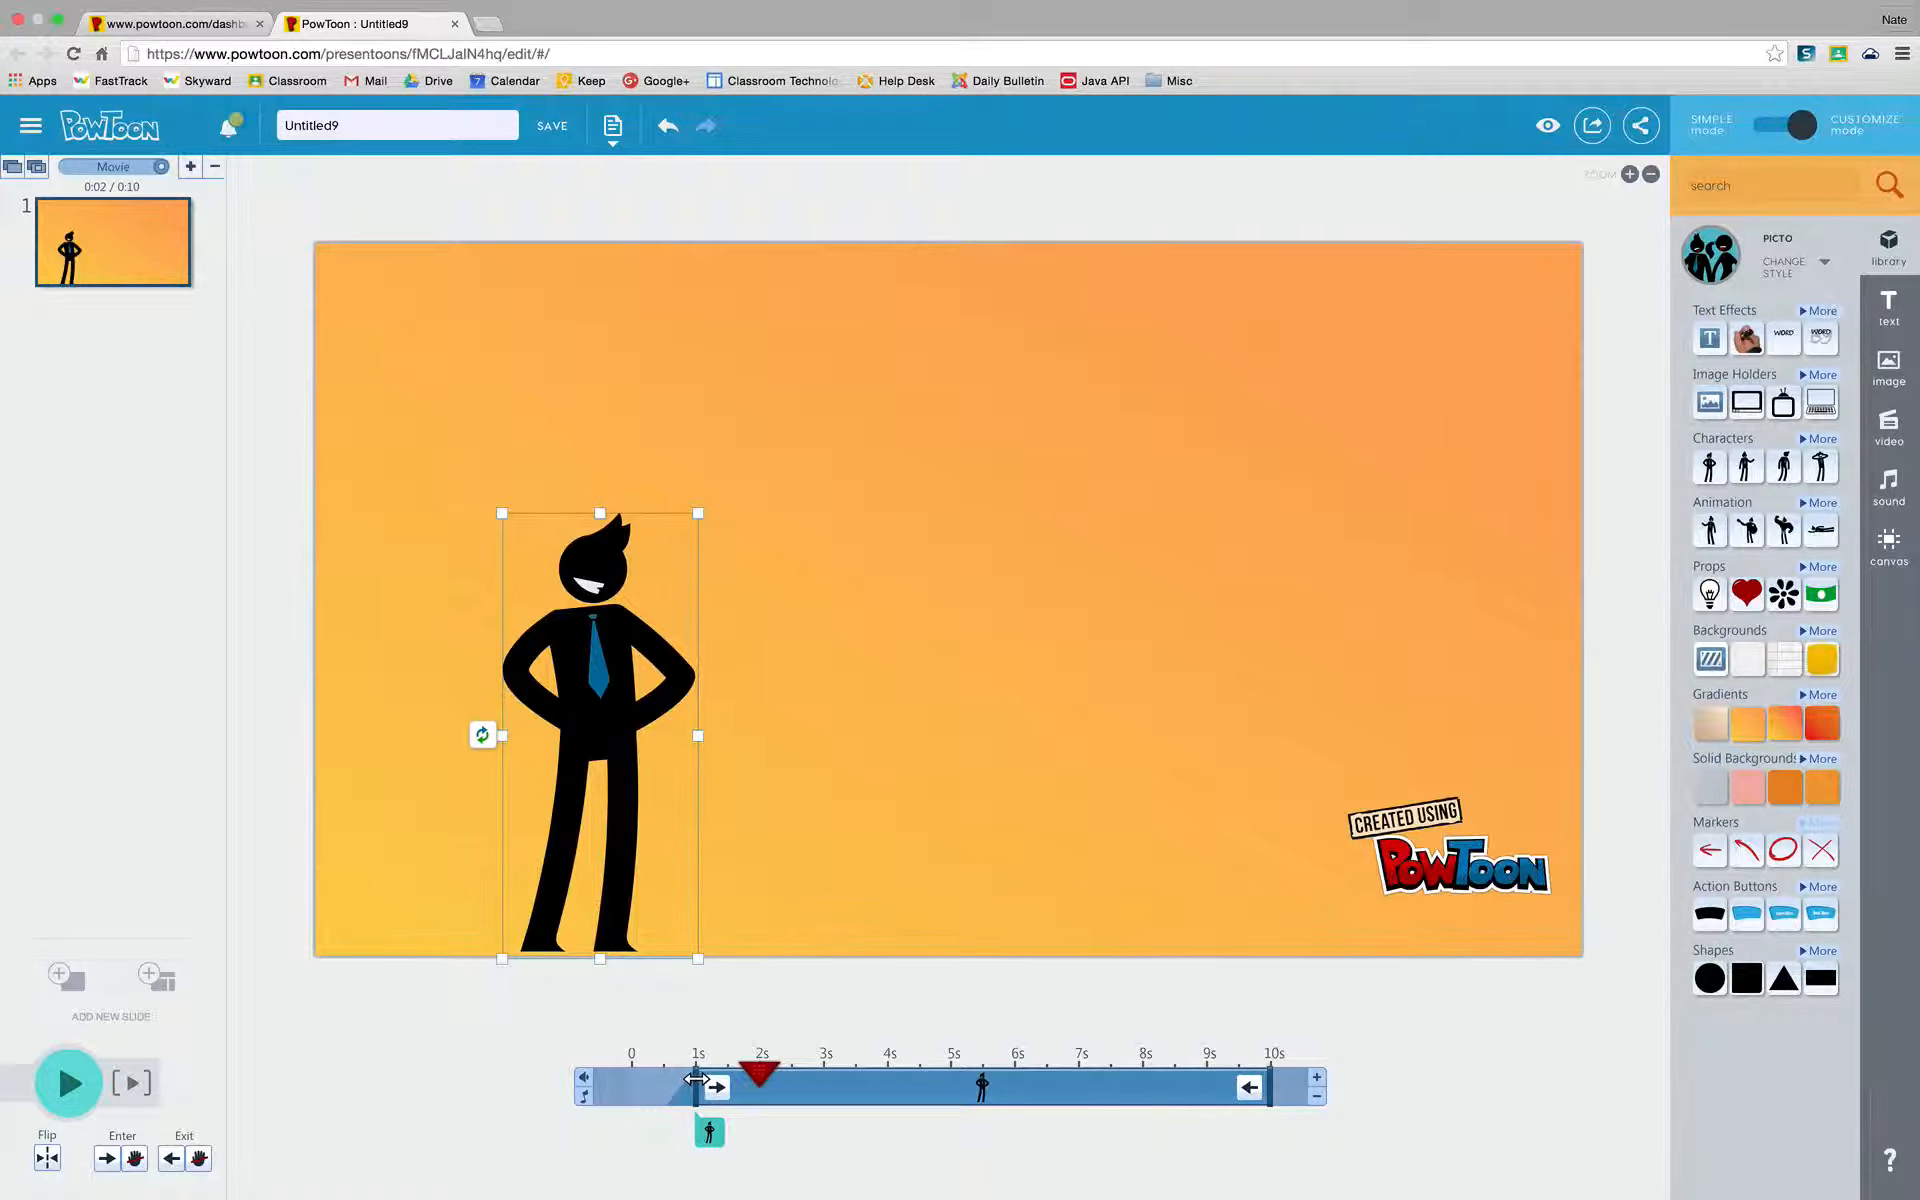
Trim the businessman's timeline bar to about 2s–7.5s, scrubbing the playhead to check
{"action": "mouse_move", "coordinate": [695, 1080]}
{"action": "left_mouse_down"}
{"action": "mouse_move", "coordinate": [633, 1081]}
{"action": "mouse_move", "coordinate": [724, 1083]}
{"action": "mouse_move", "coordinate": [628, 1081]}
{"action": "mouse_move", "coordinate": [788, 1081]}
{"action": "mouse_move", "coordinate": [722, 1081]}
{"action": "mouse_move", "coordinate": [749, 1082]}
{"action": "left_mouse_up"}
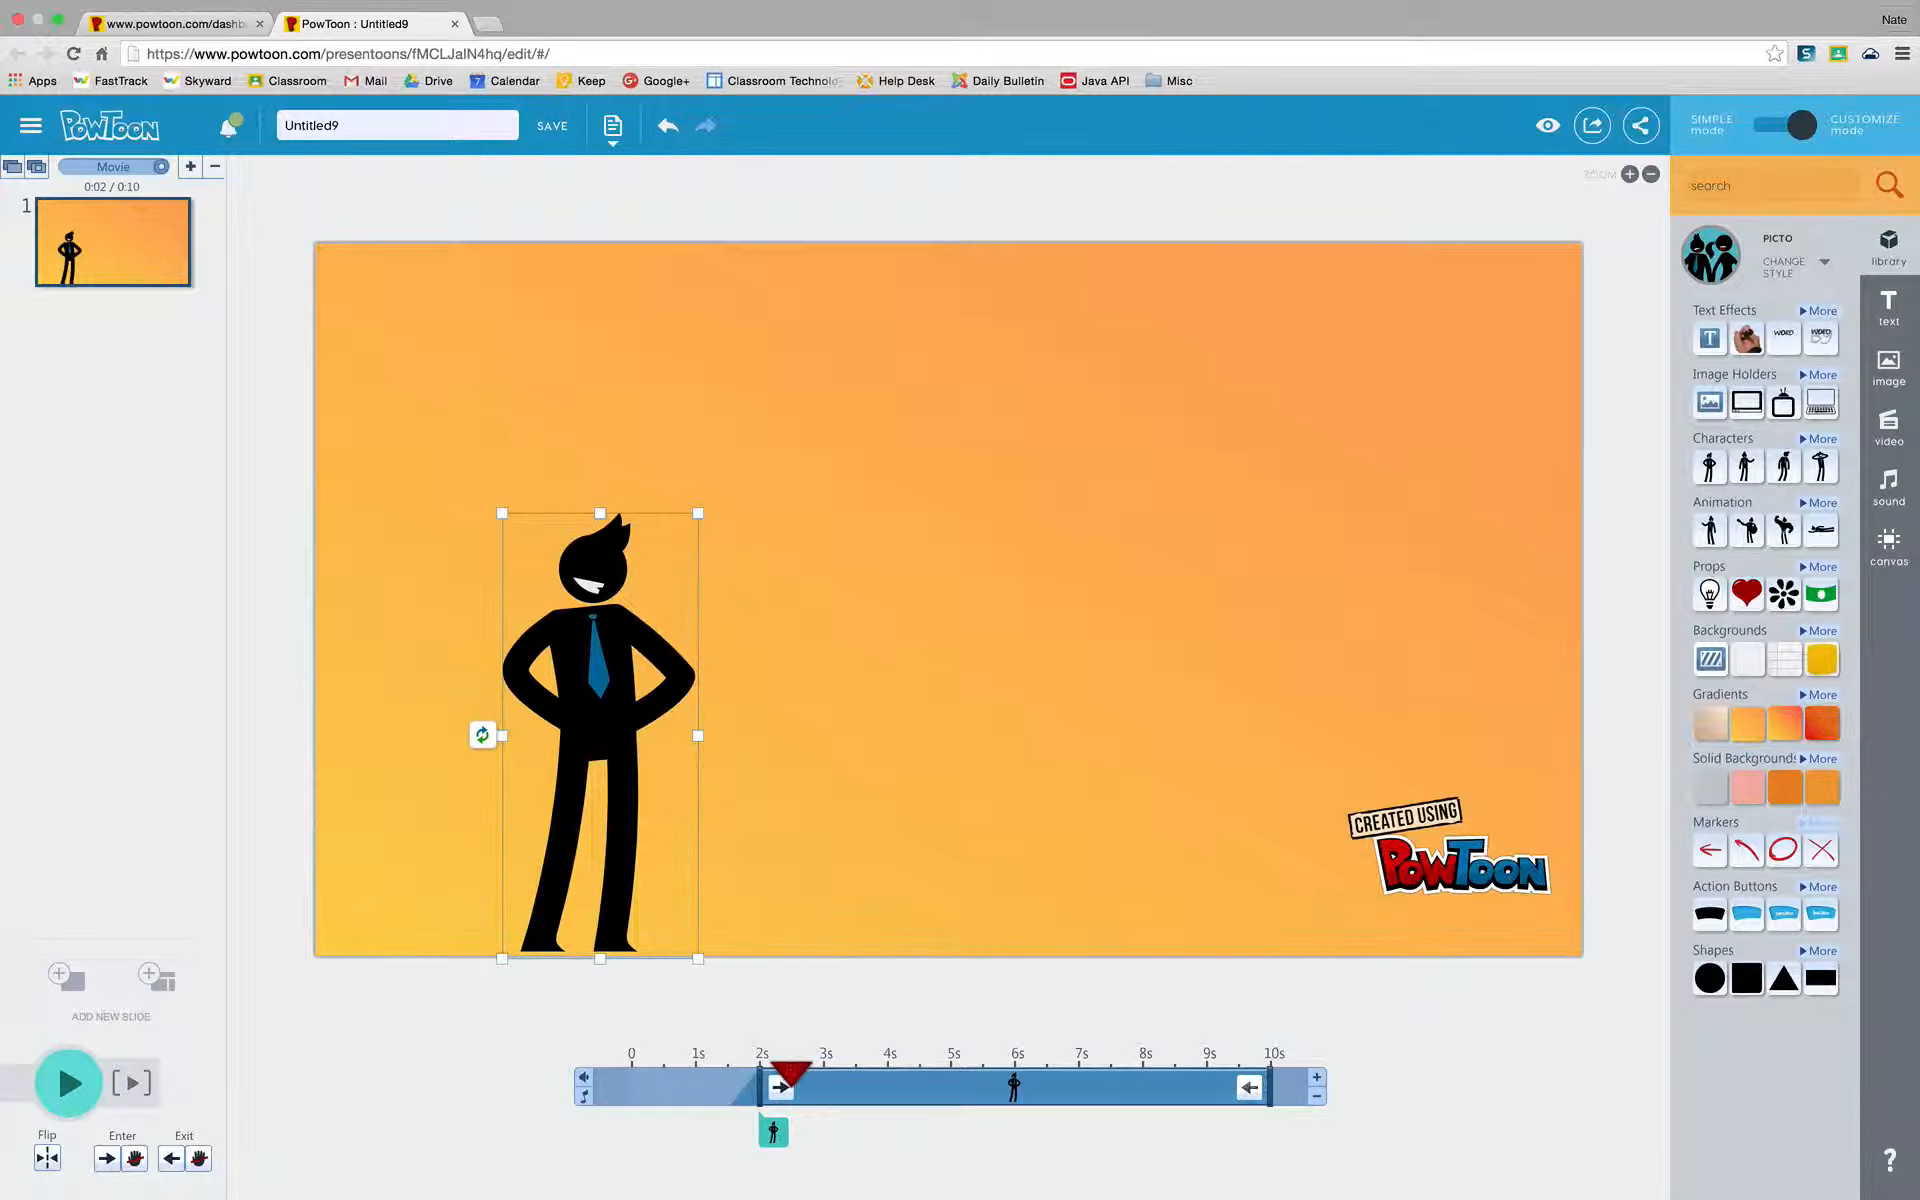
{"action": "left_click_drag", "start_coordinate": [1277, 1081], "coordinate": [1013, 1104]}
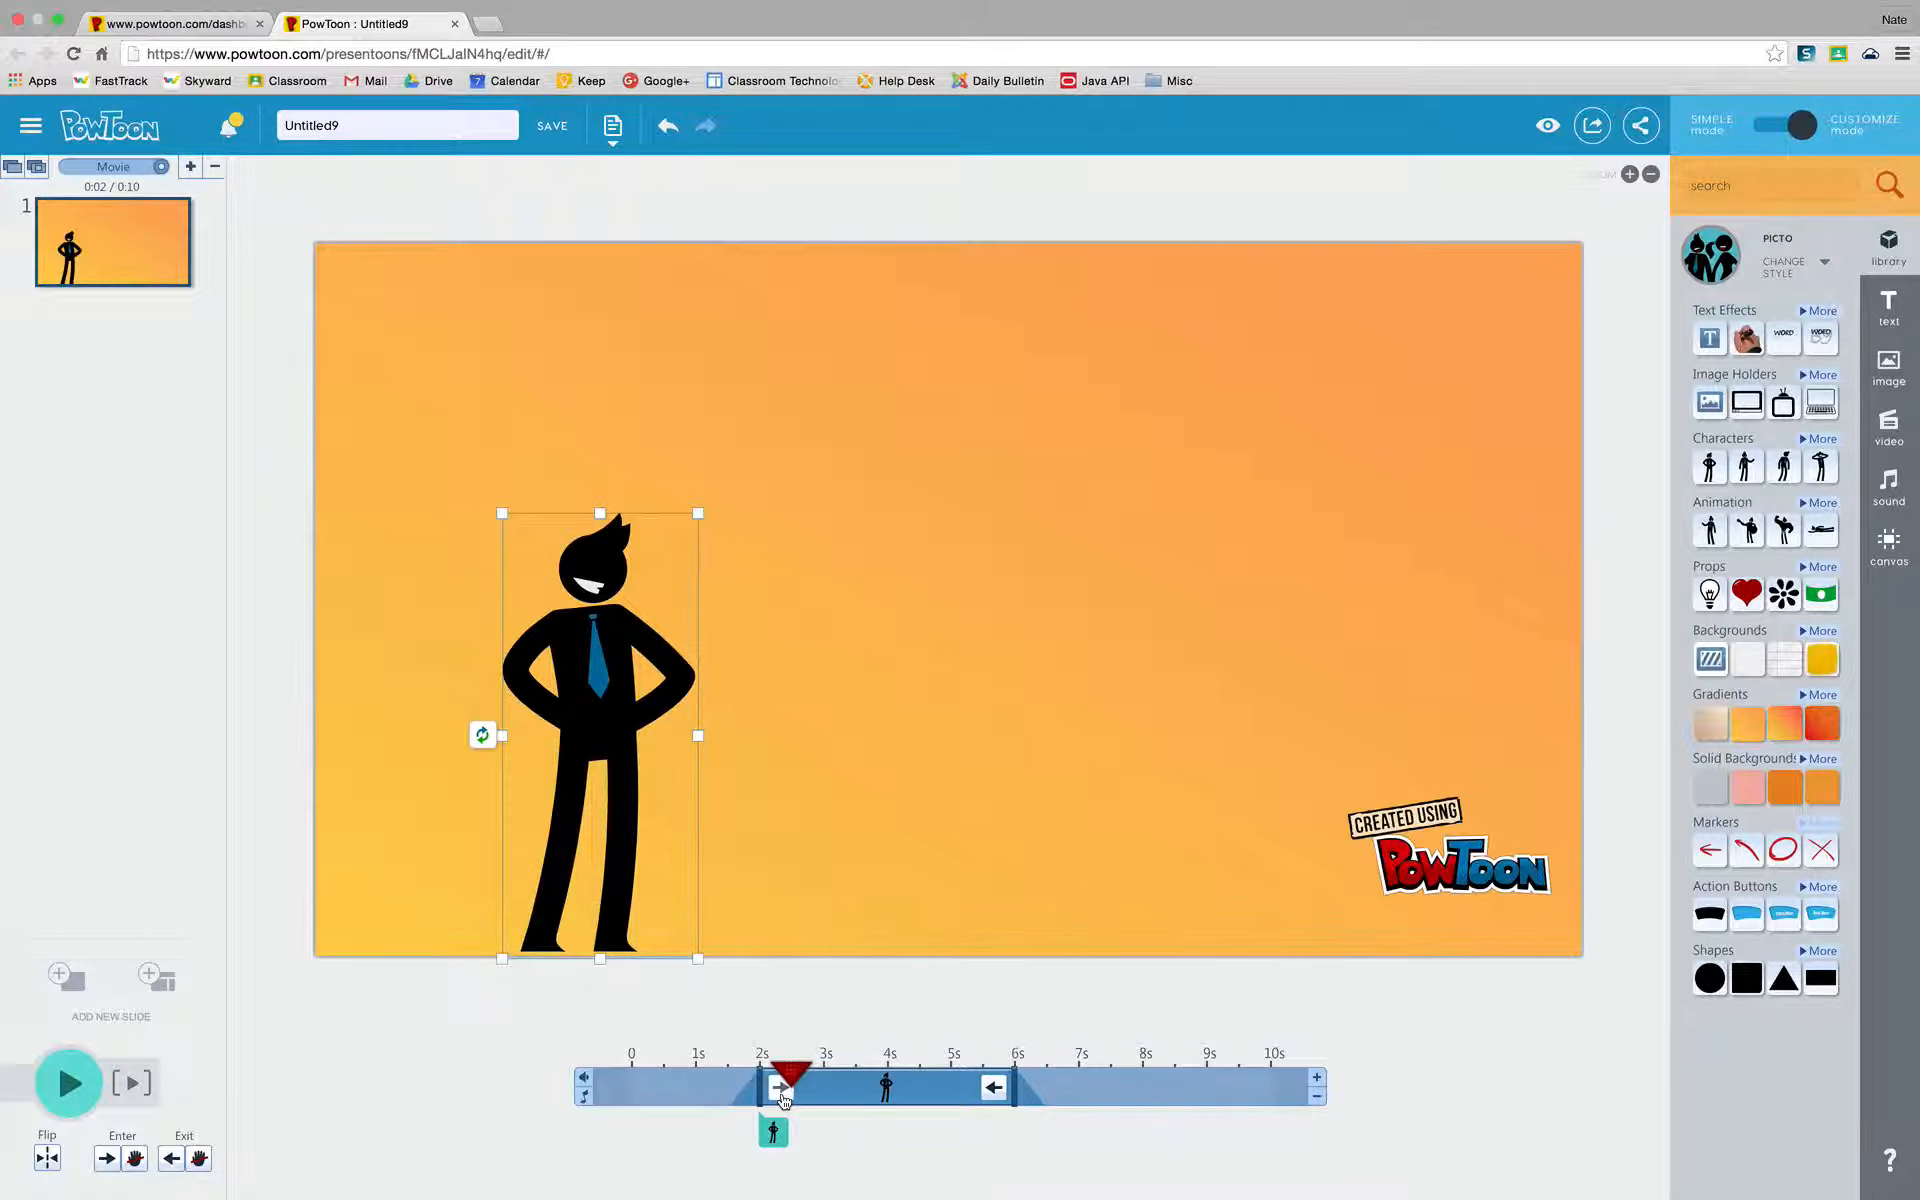
{"action": "left_click", "coordinate": [790, 1080]}
{"action": "left_click_drag", "start_coordinate": [789, 1080], "coordinate": [884, 1080]}
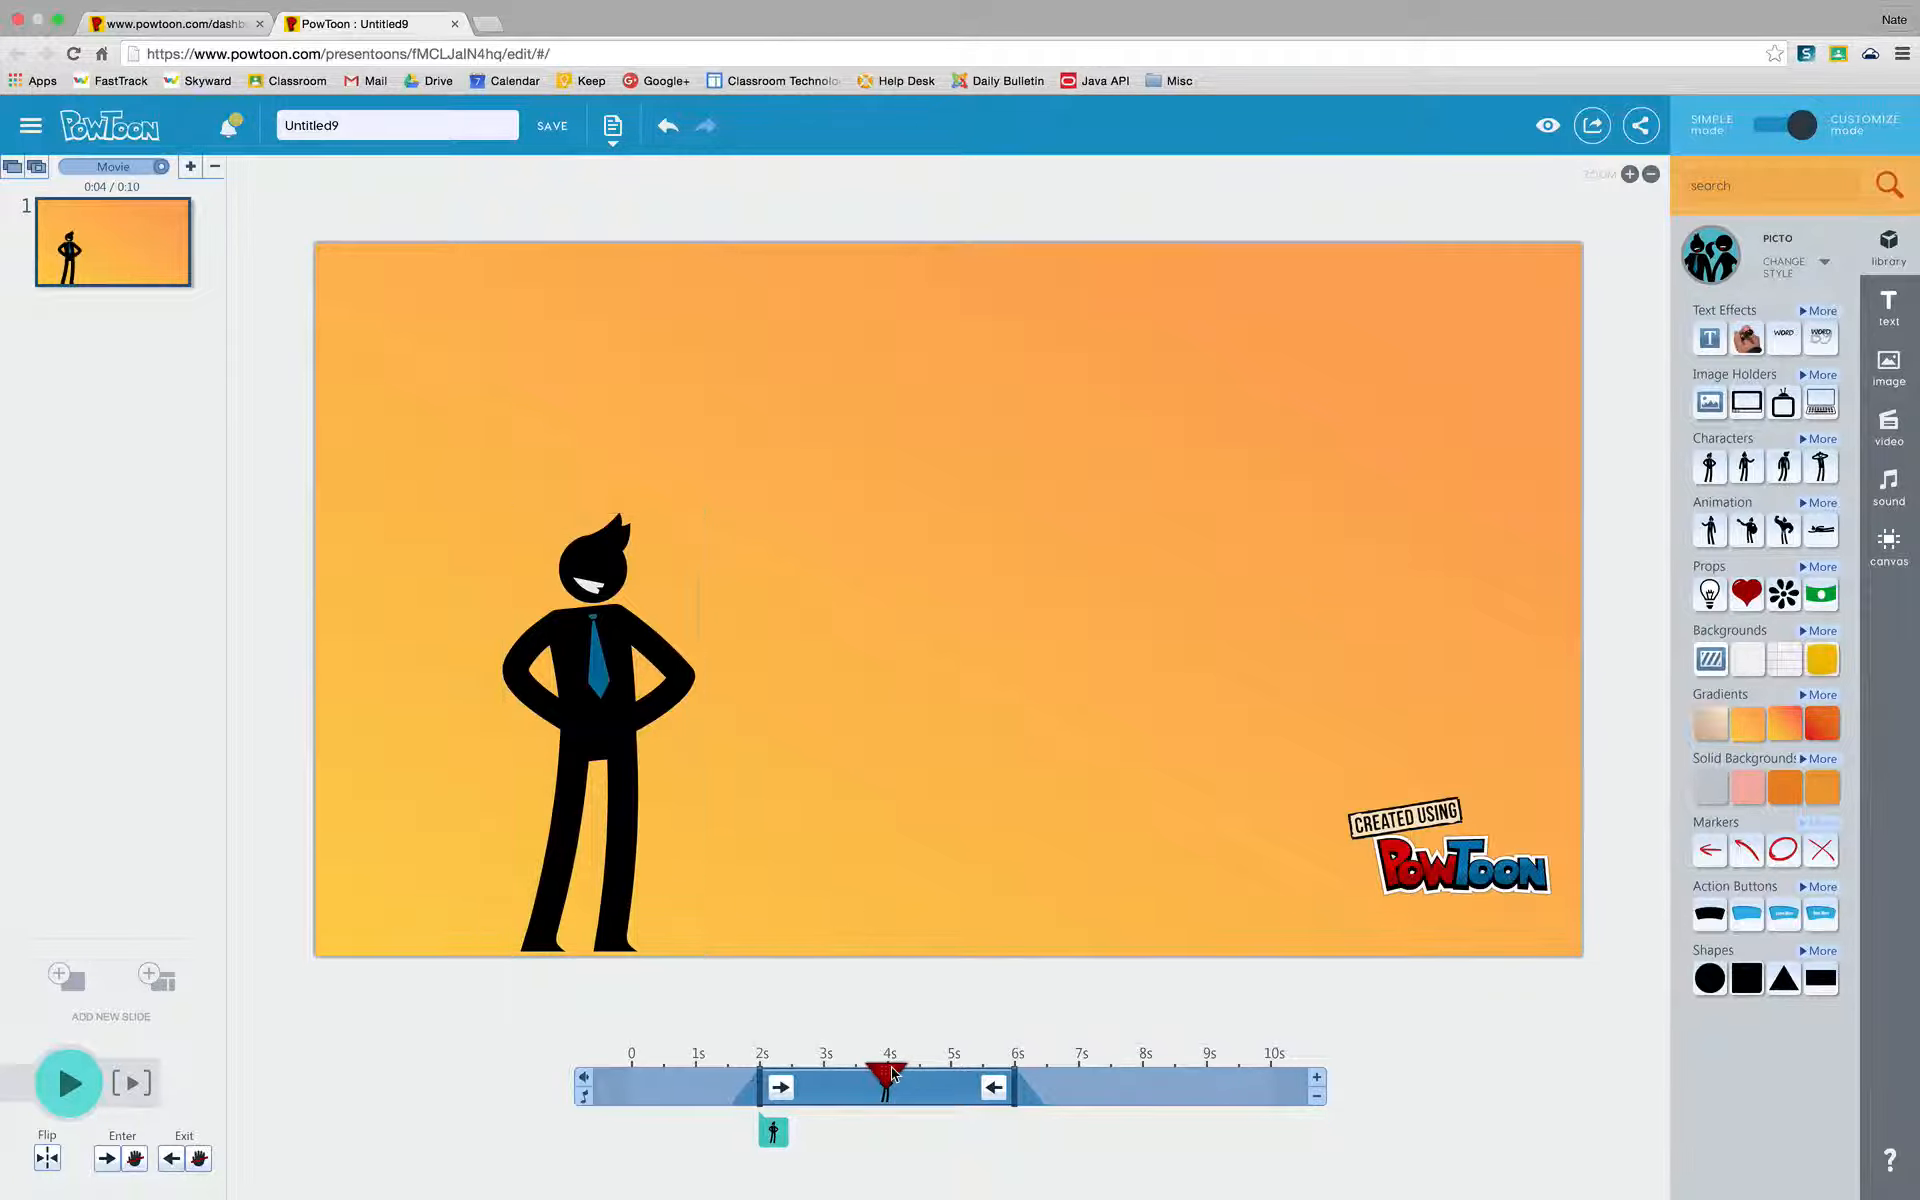
{"action": "mouse_move", "coordinate": [886, 1072]}
{"action": "left_mouse_down"}
{"action": "mouse_move", "coordinate": [686, 1070]}
{"action": "mouse_move", "coordinate": [778, 1072]}
{"action": "mouse_move", "coordinate": [727, 1074]}
{"action": "left_mouse_up"}
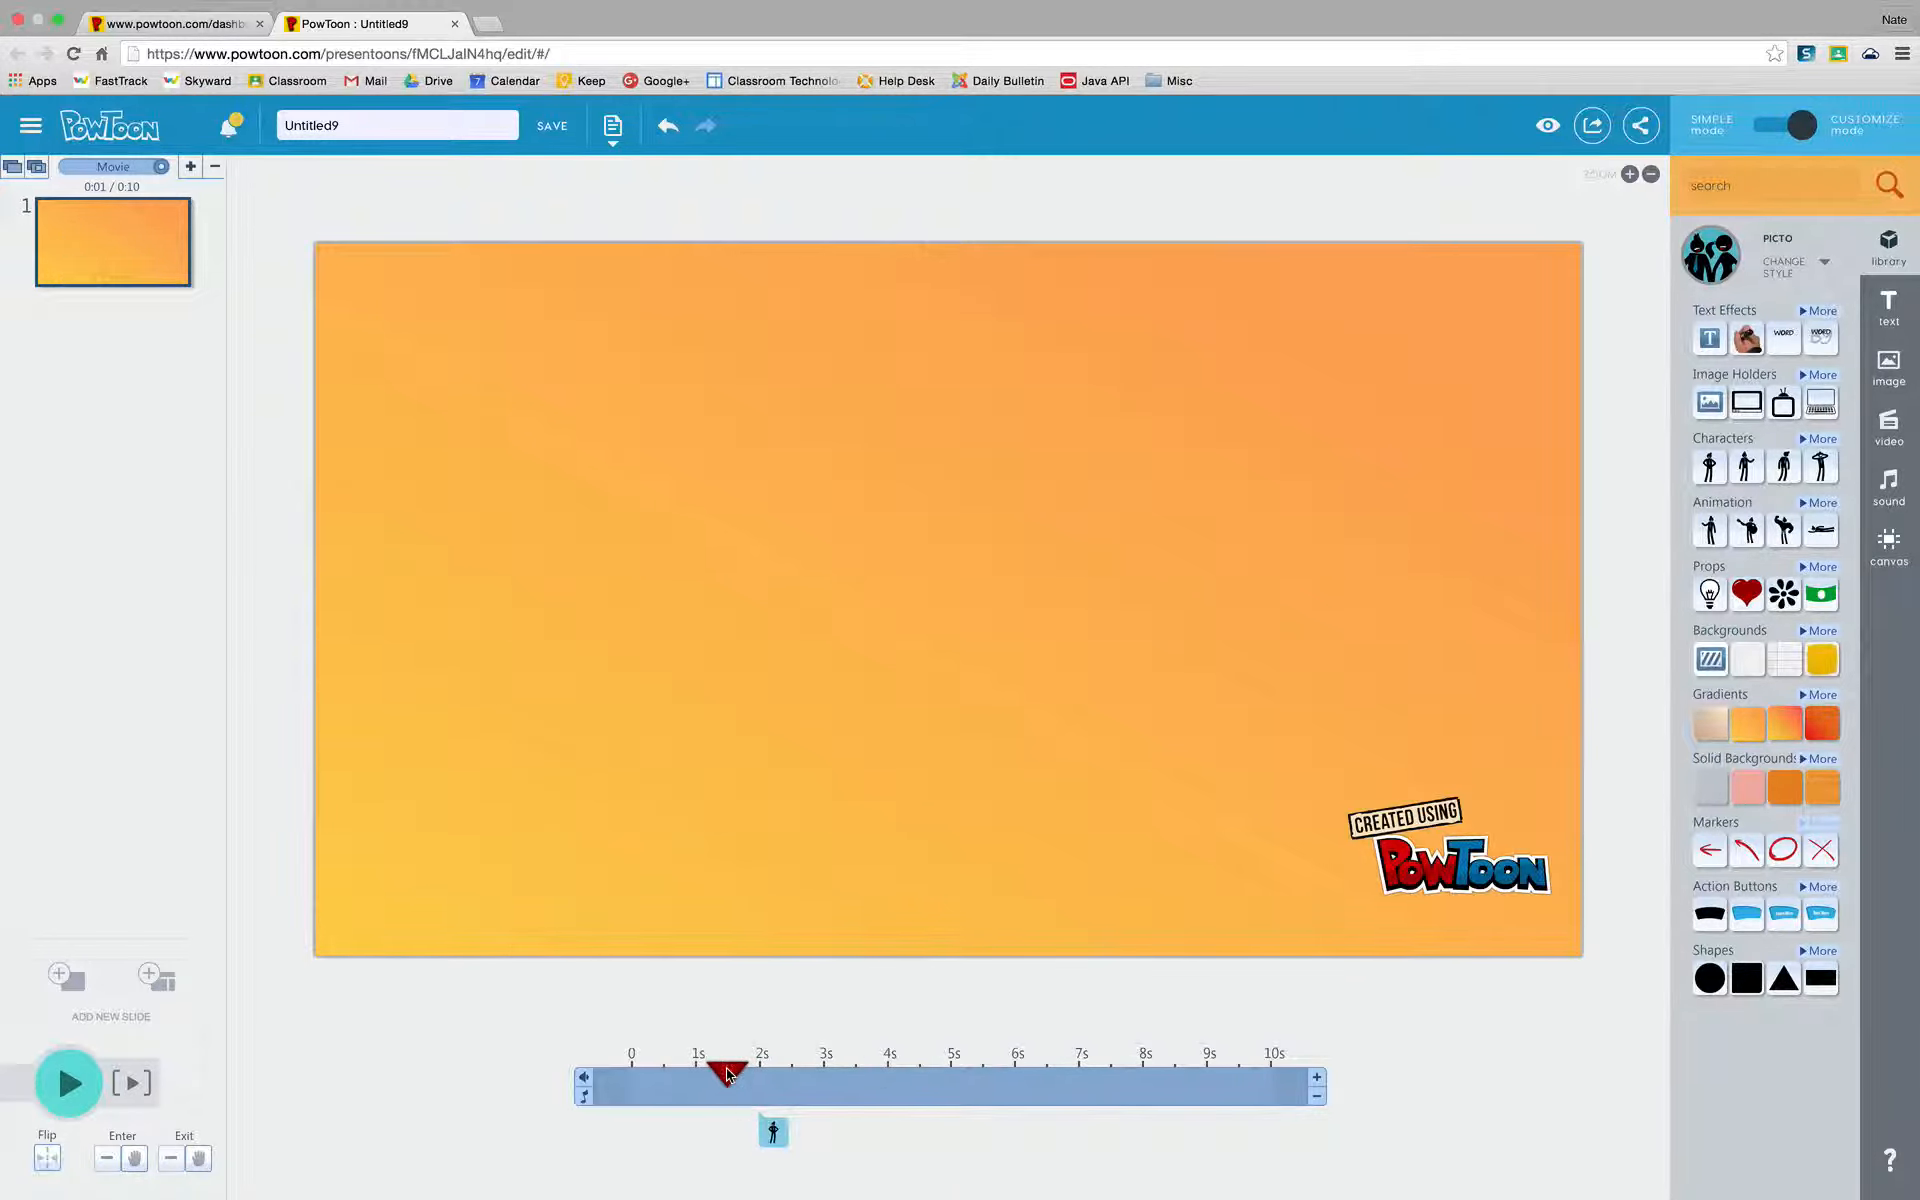
{"action": "left_click", "coordinate": [774, 1132]}
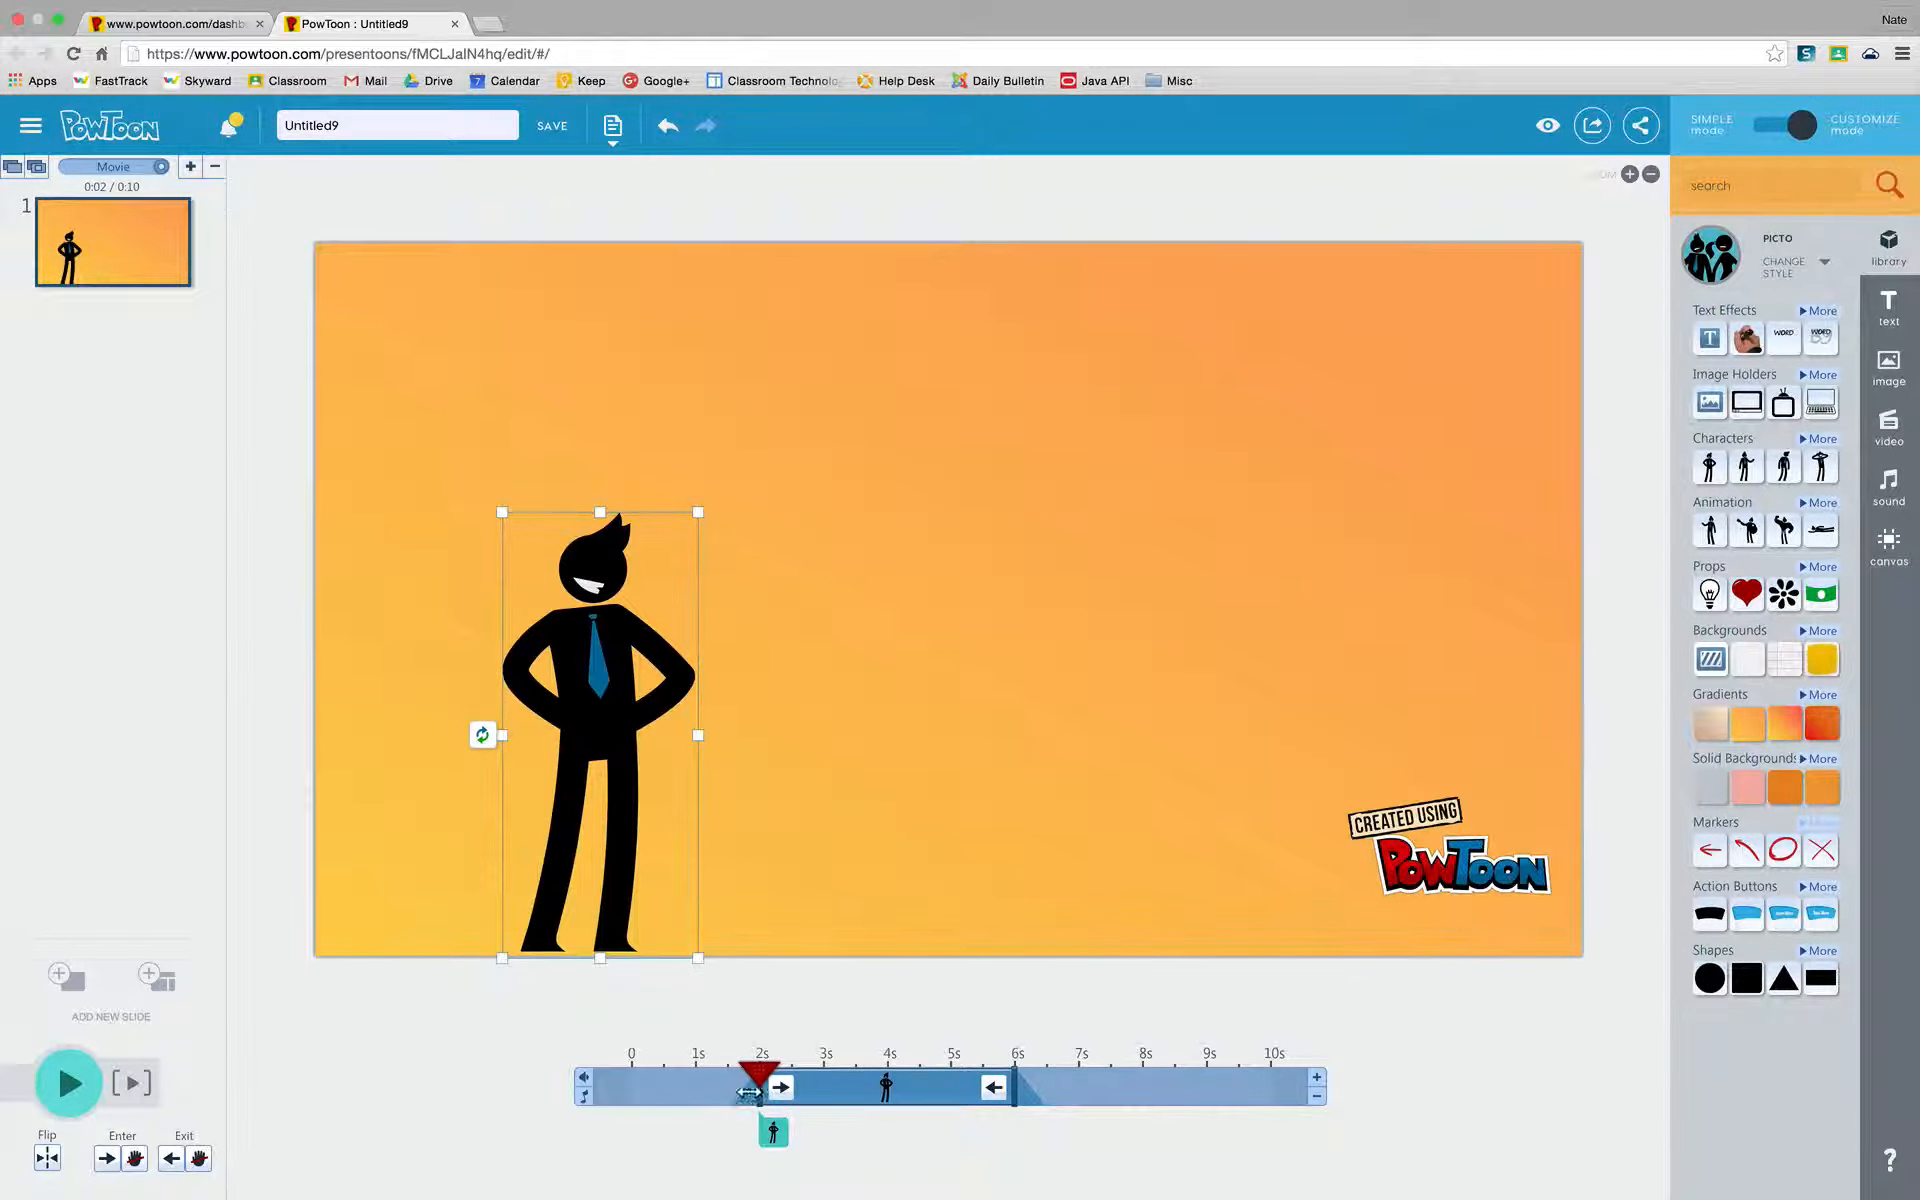
{"action": "left_click_drag", "start_coordinate": [762, 1079], "coordinate": [1112, 1091]}
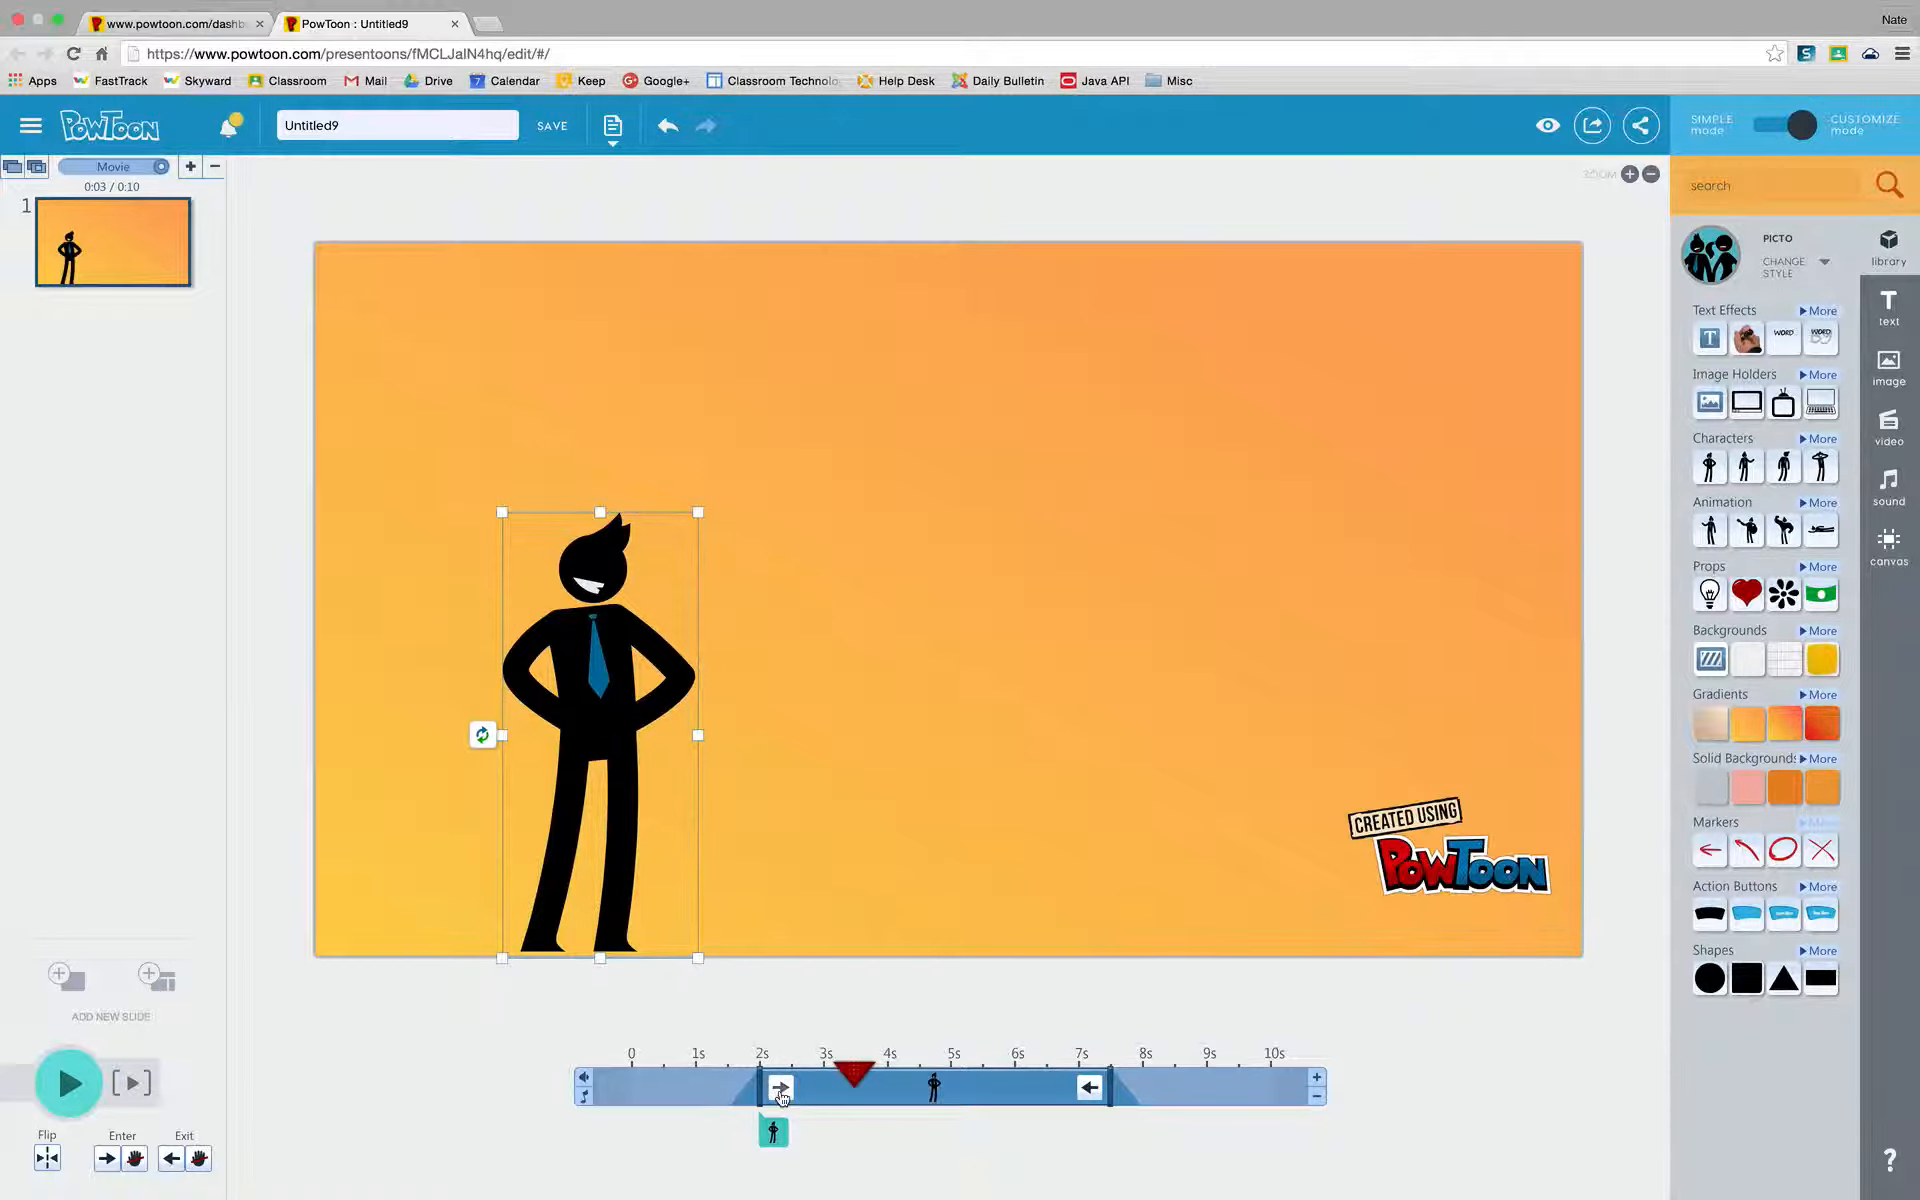
Try Down and then Fade as the businessman's entrance effect, previewing each
{"action": "left_click", "coordinate": [780, 1087]}
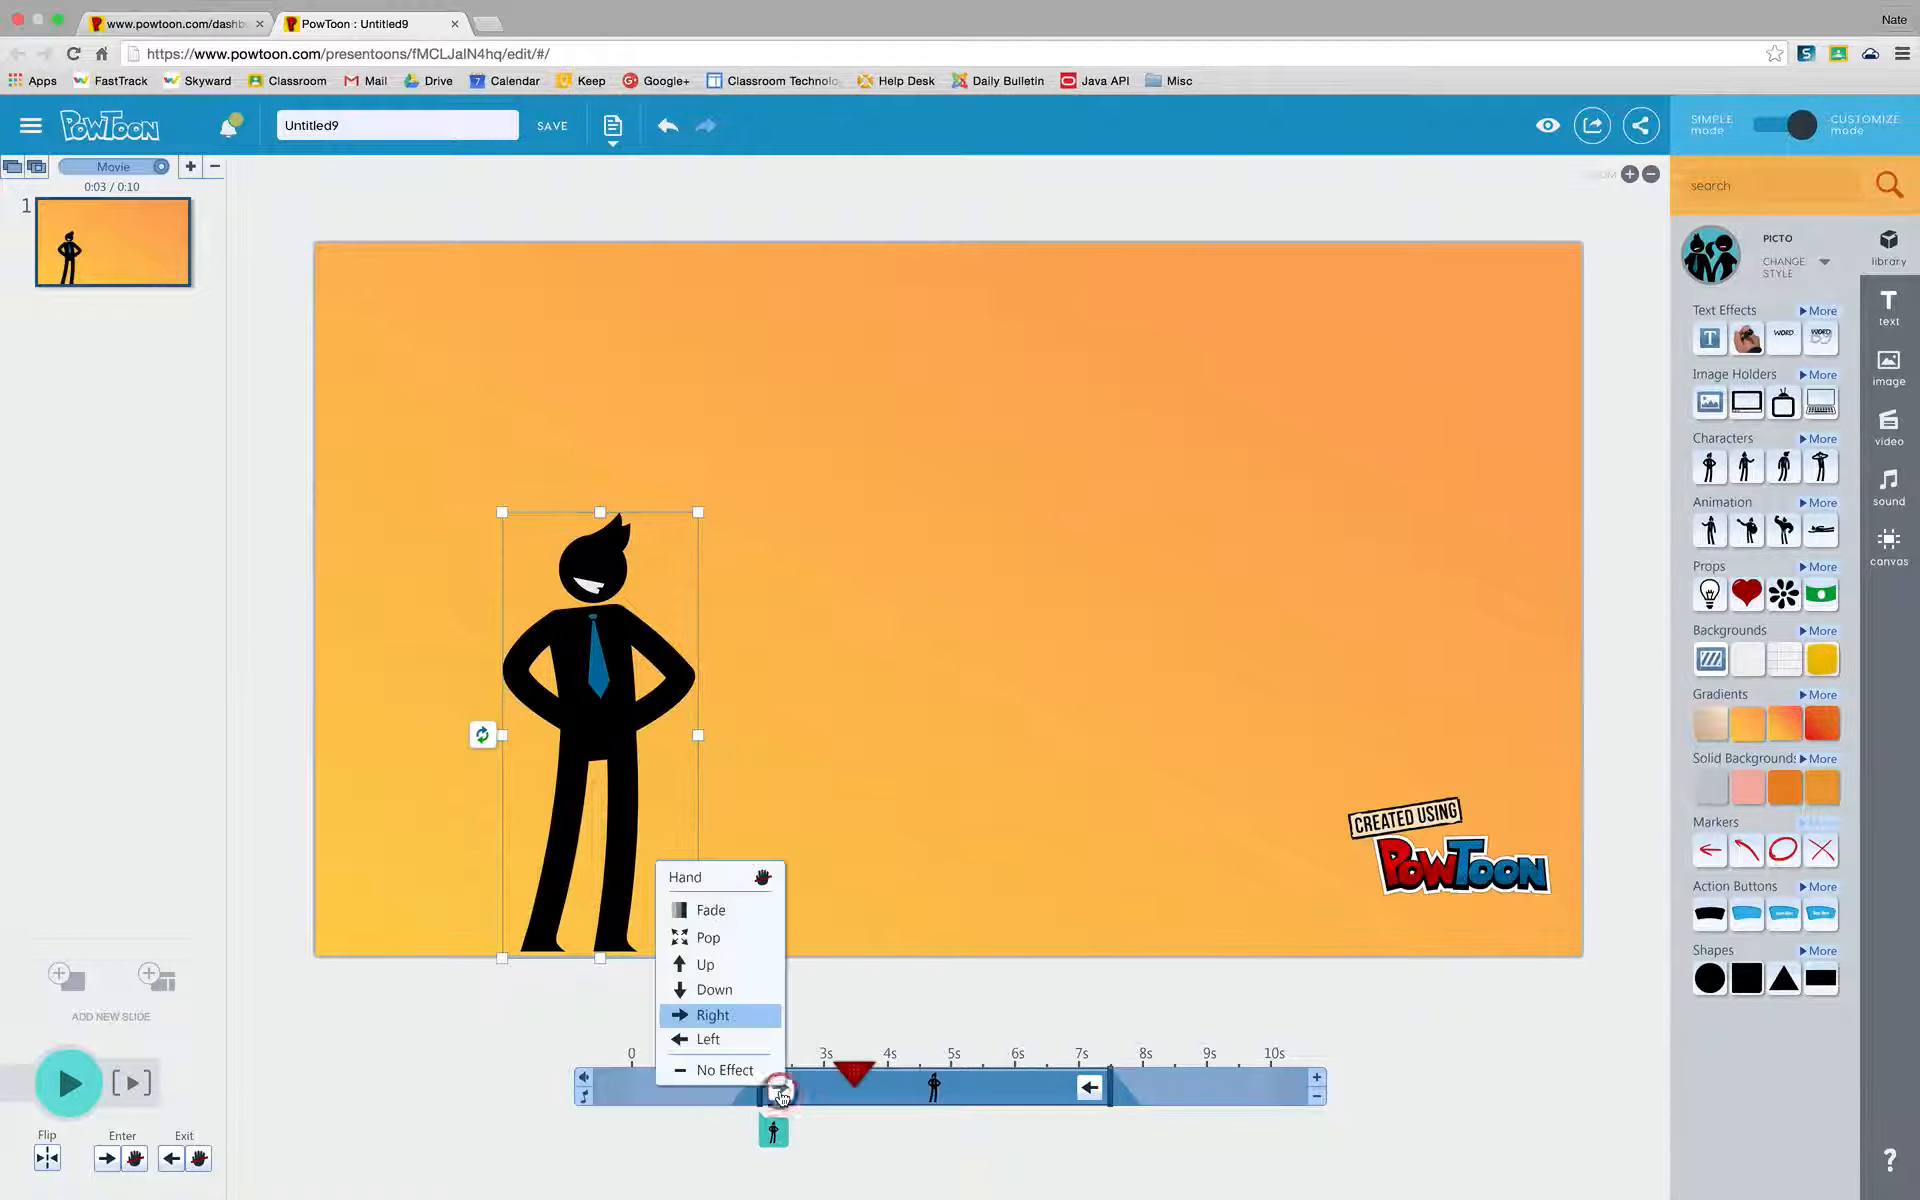
{"action": "left_click", "coordinate": [716, 995]}
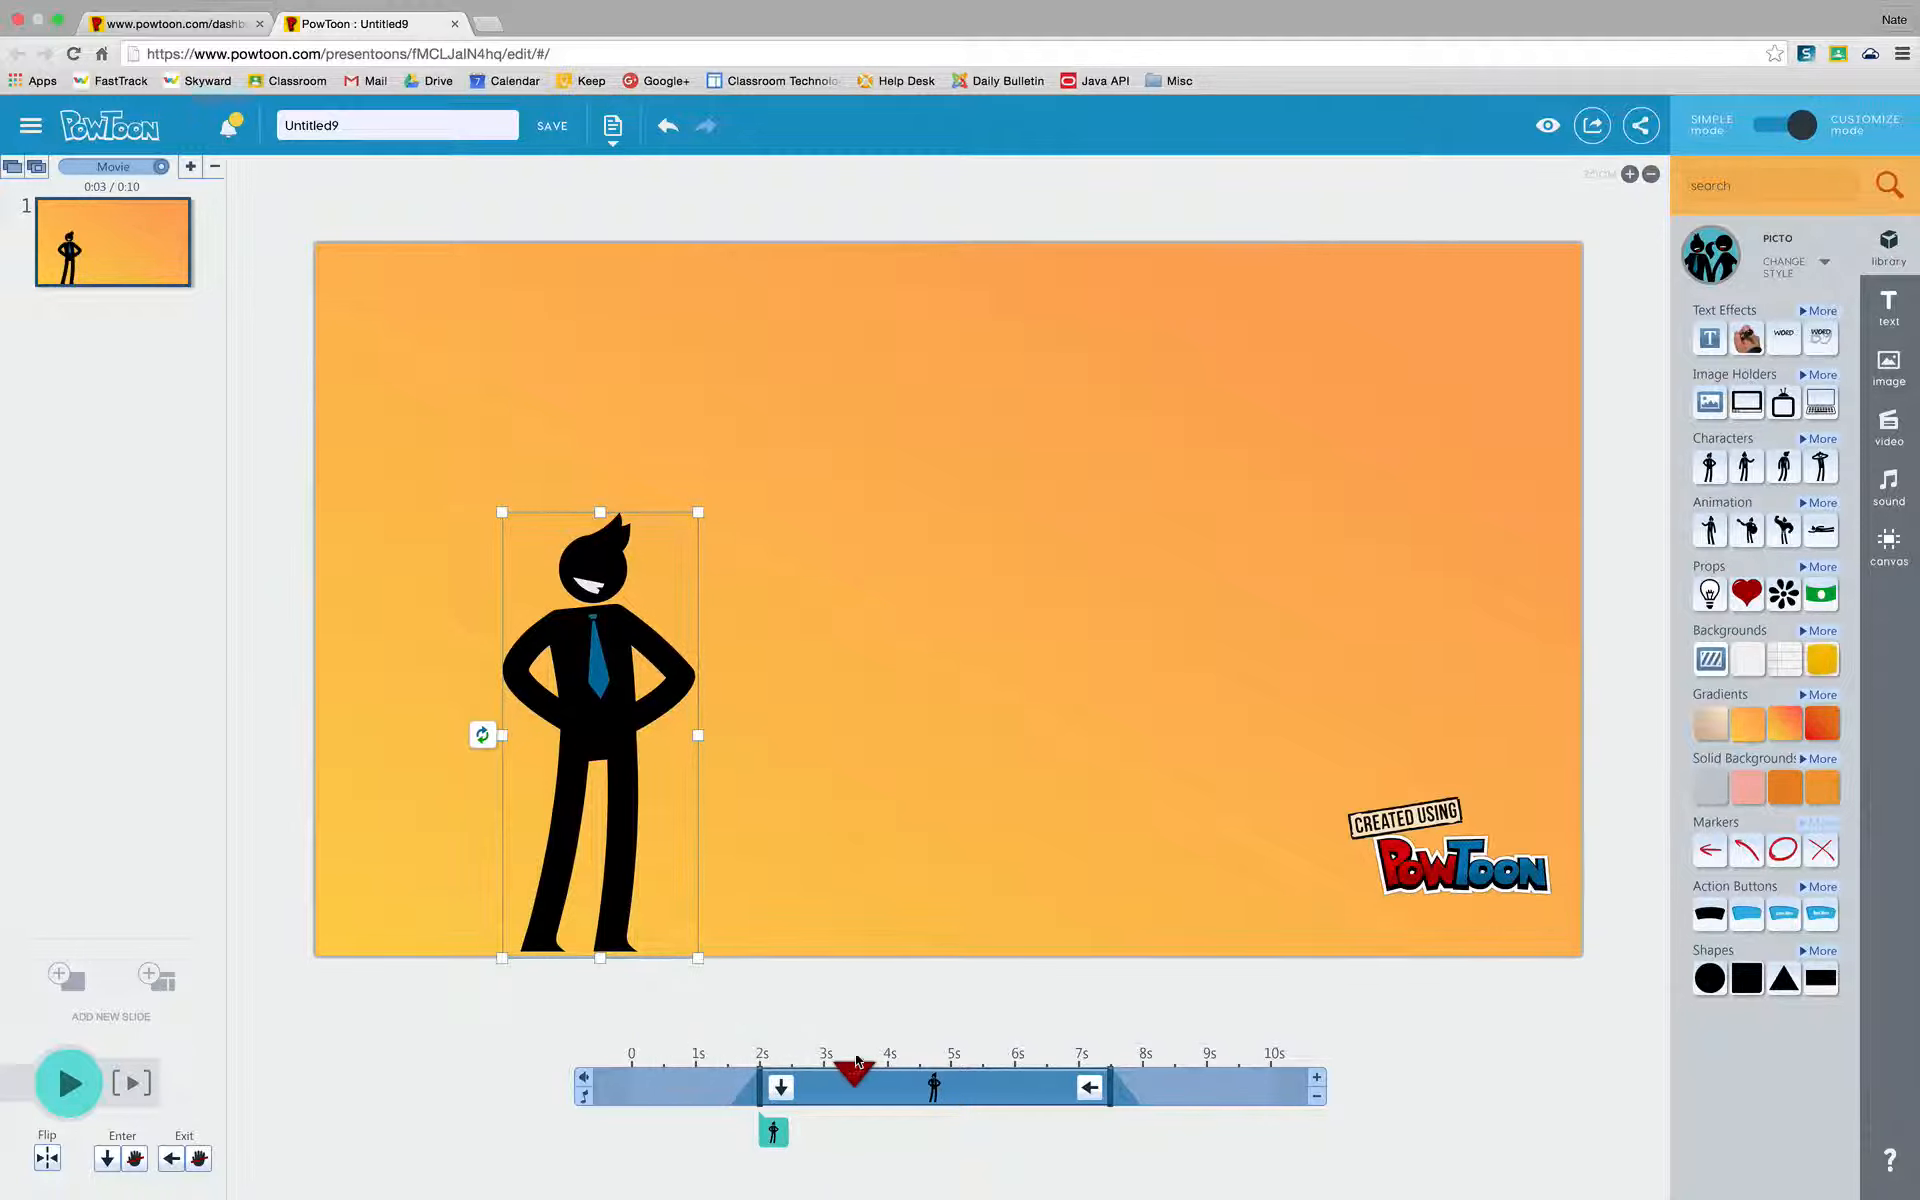
{"action": "mouse_move", "coordinate": [855, 1073]}
{"action": "left_mouse_down"}
{"action": "mouse_move", "coordinate": [674, 1076]}
{"action": "mouse_move", "coordinate": [823, 1075]}
{"action": "left_mouse_up"}
{"action": "left_click", "coordinate": [780, 1088]}
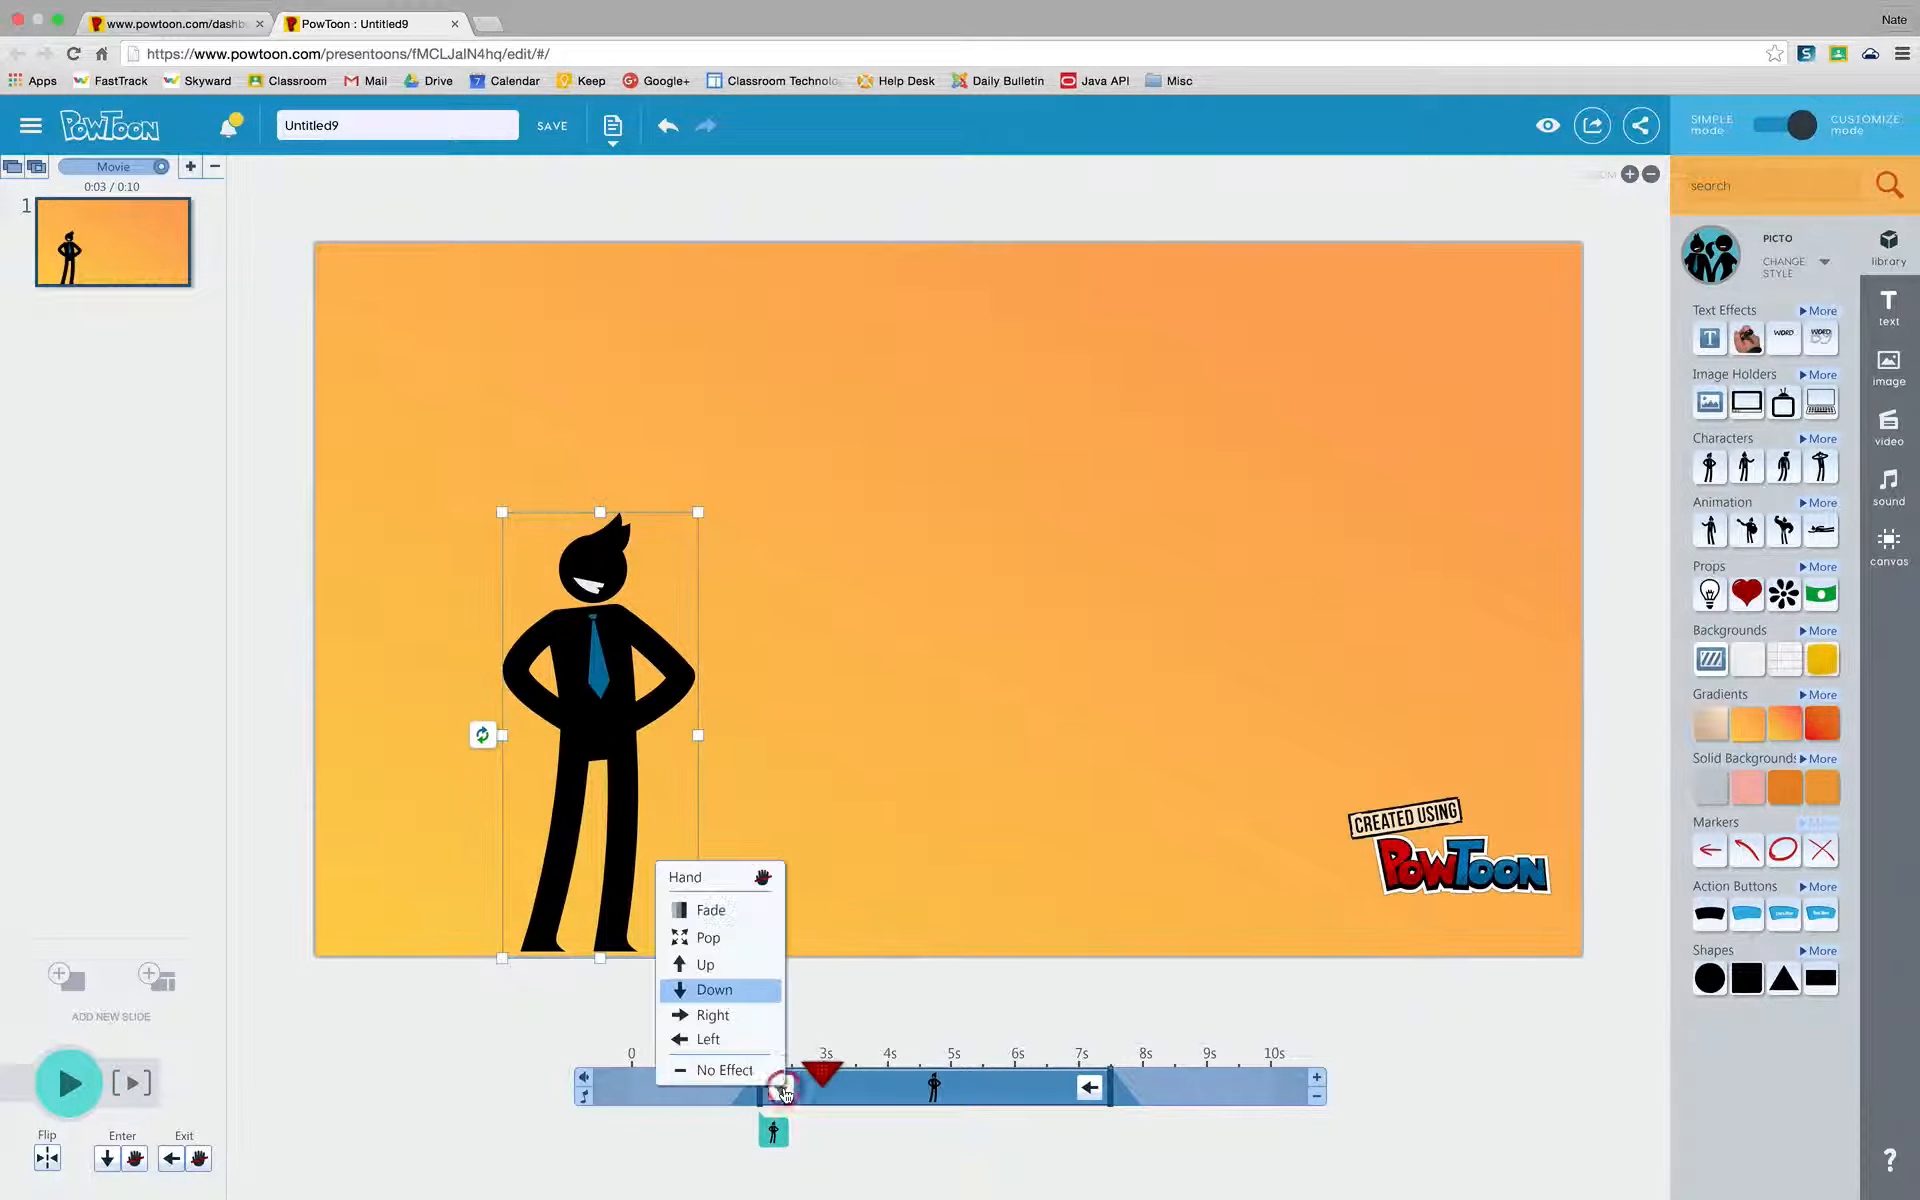
{"action": "left_click", "coordinate": [718, 911]}
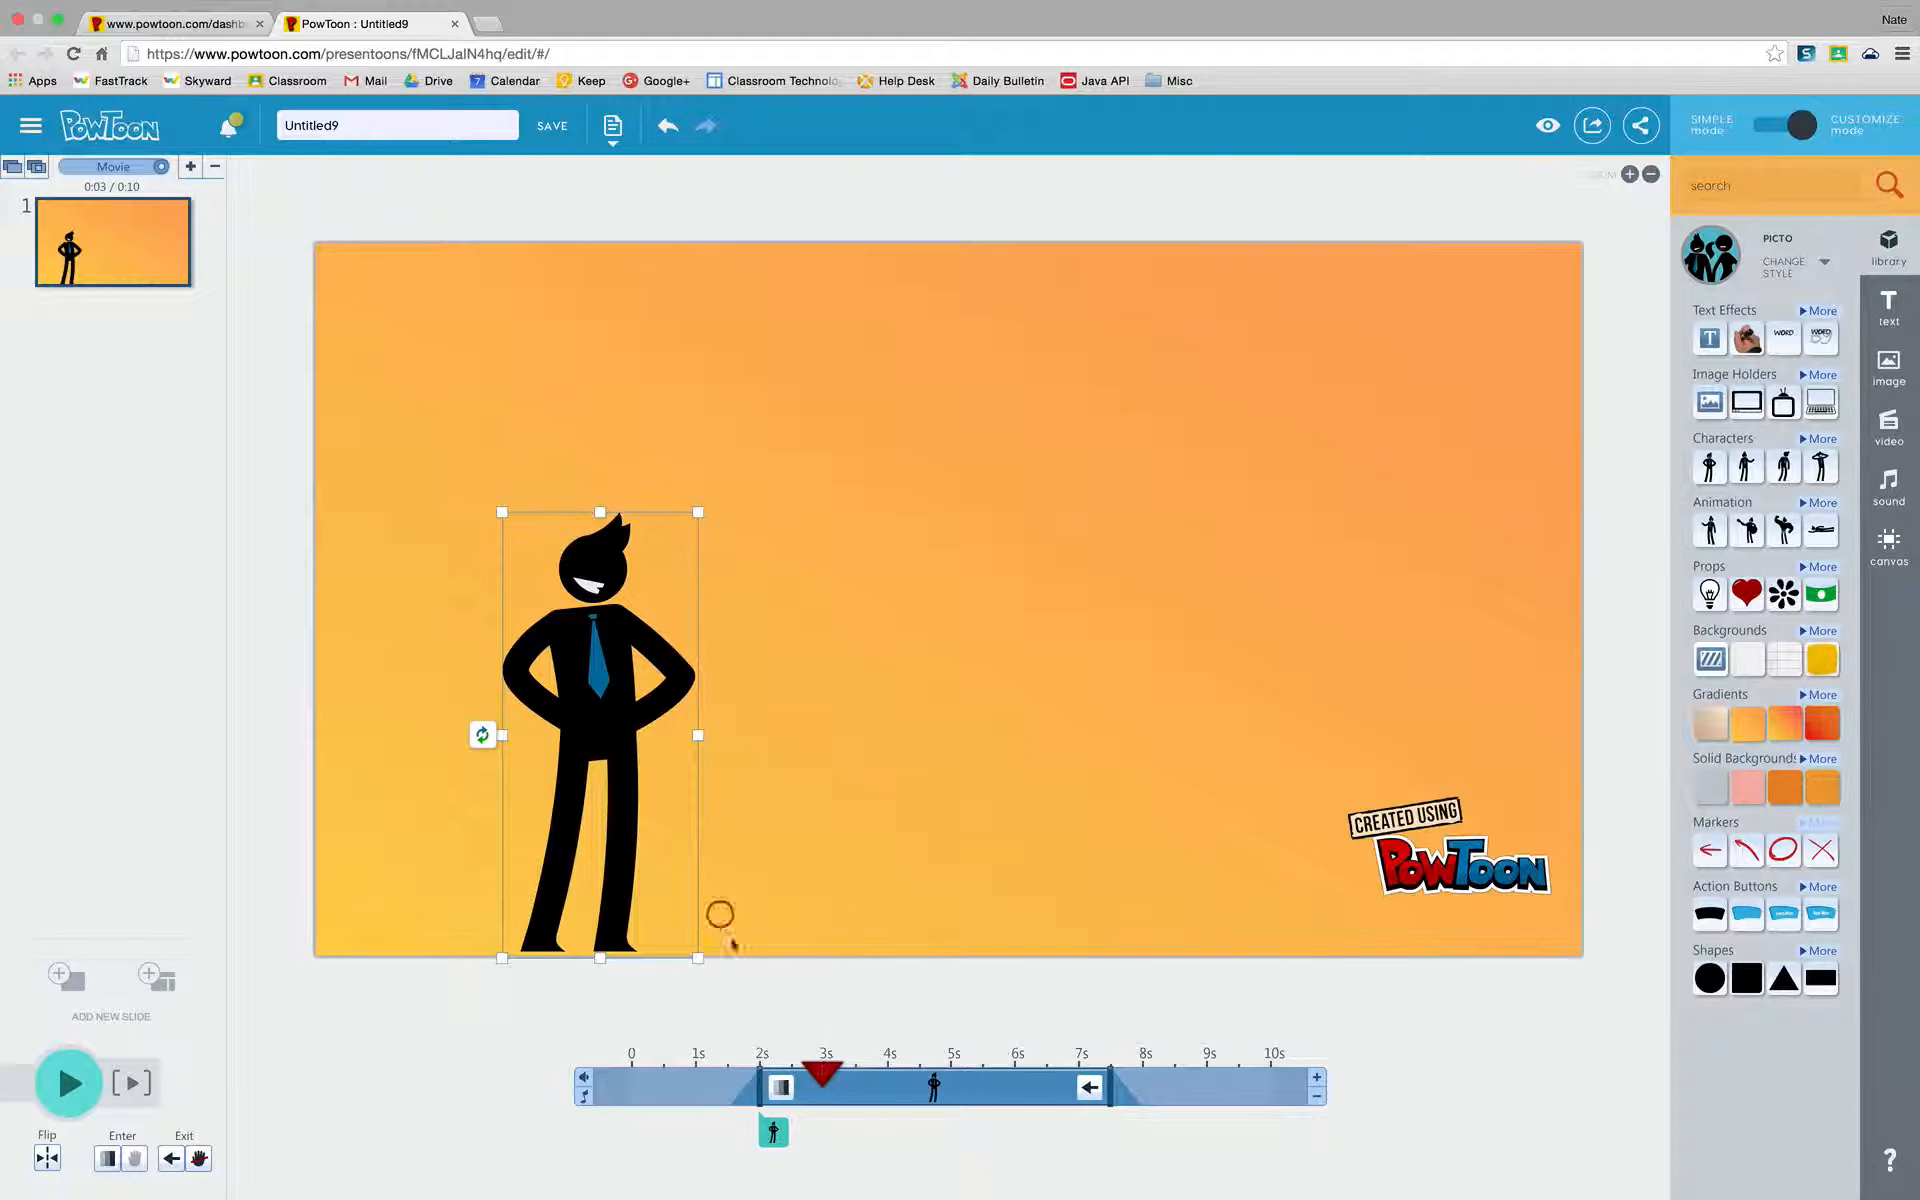
{"action": "left_click", "coordinate": [714, 1058]}
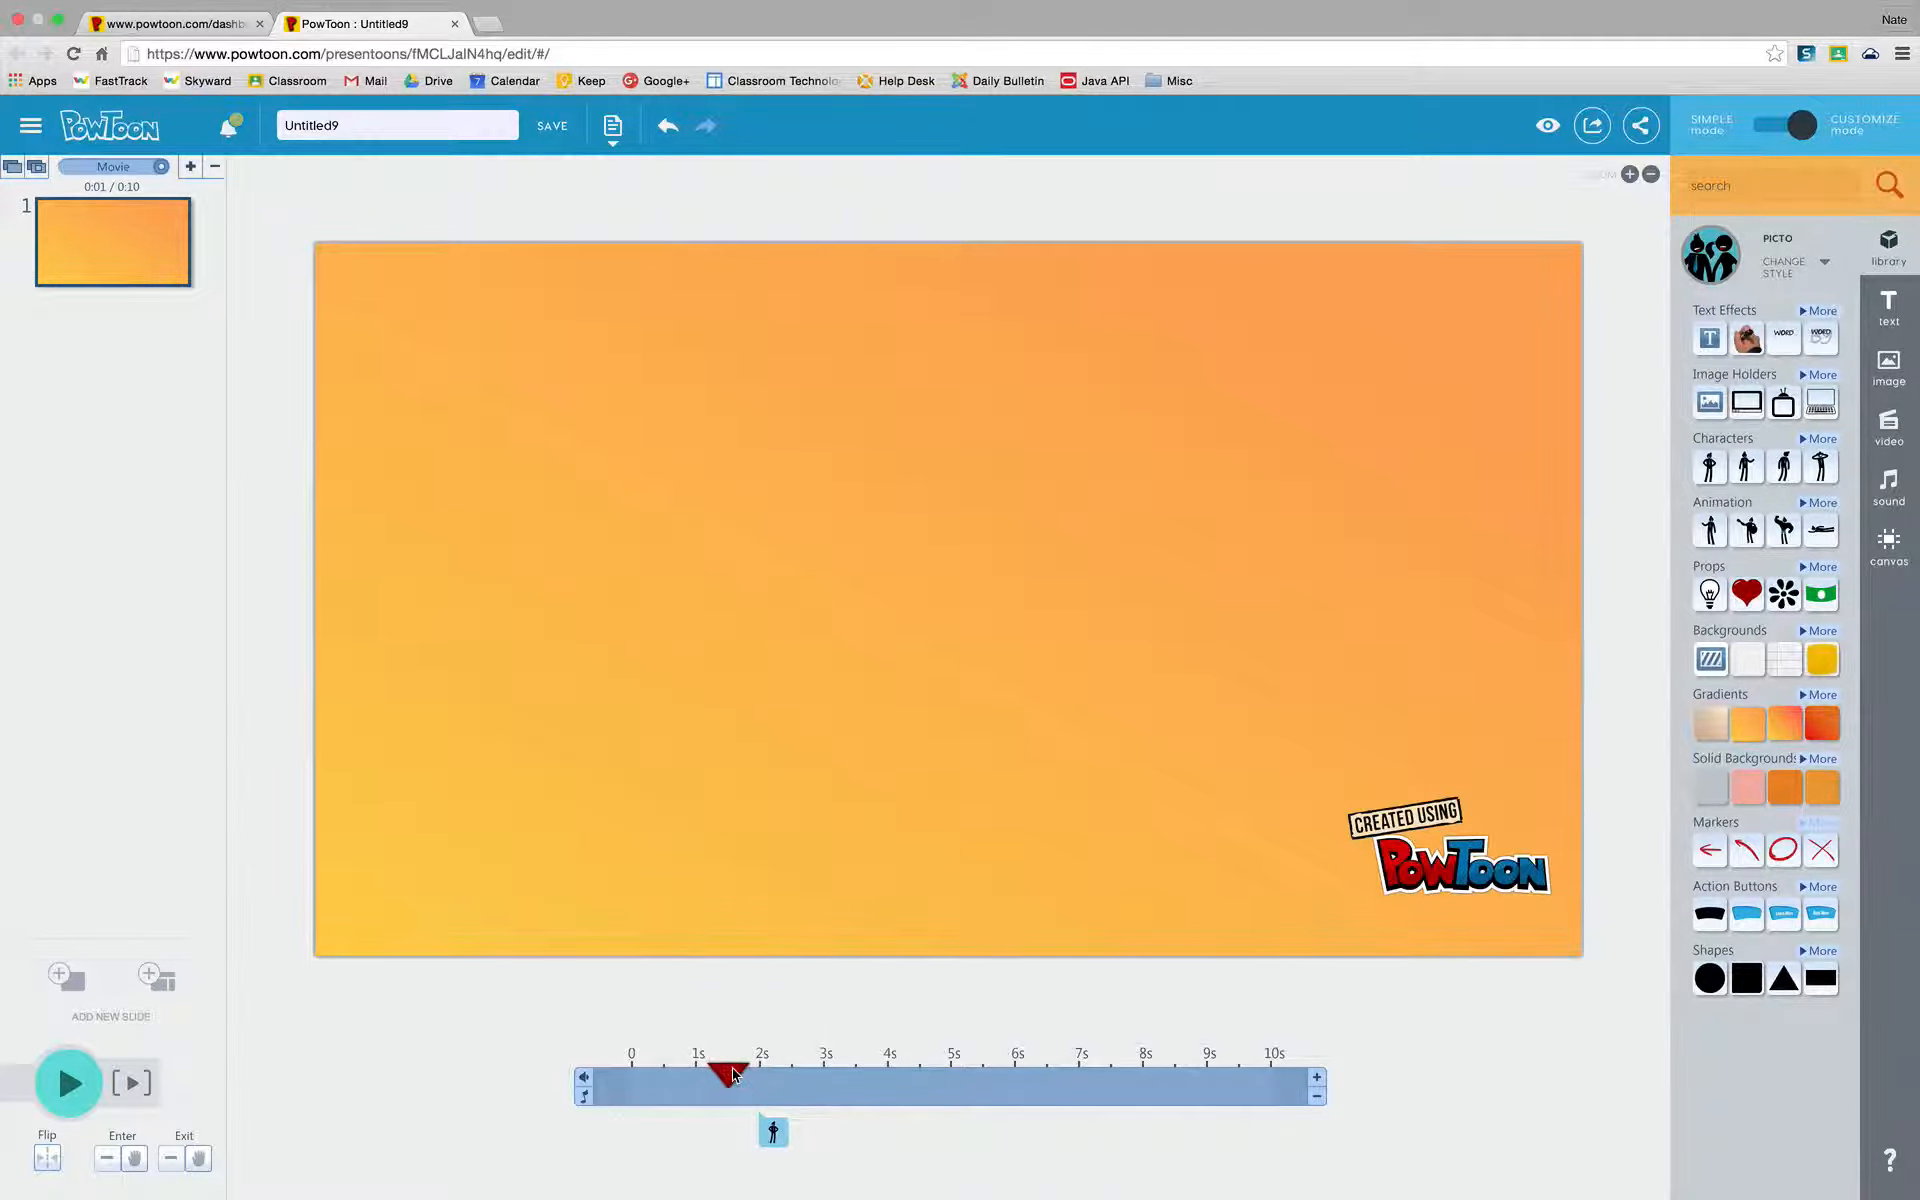
{"action": "left_click_drag", "start_coordinate": [736, 1061], "coordinate": [789, 1066]}
Try a zoom entrance, then remove the entrance effect and preview it
{"action": "left_click", "coordinate": [772, 1131]}
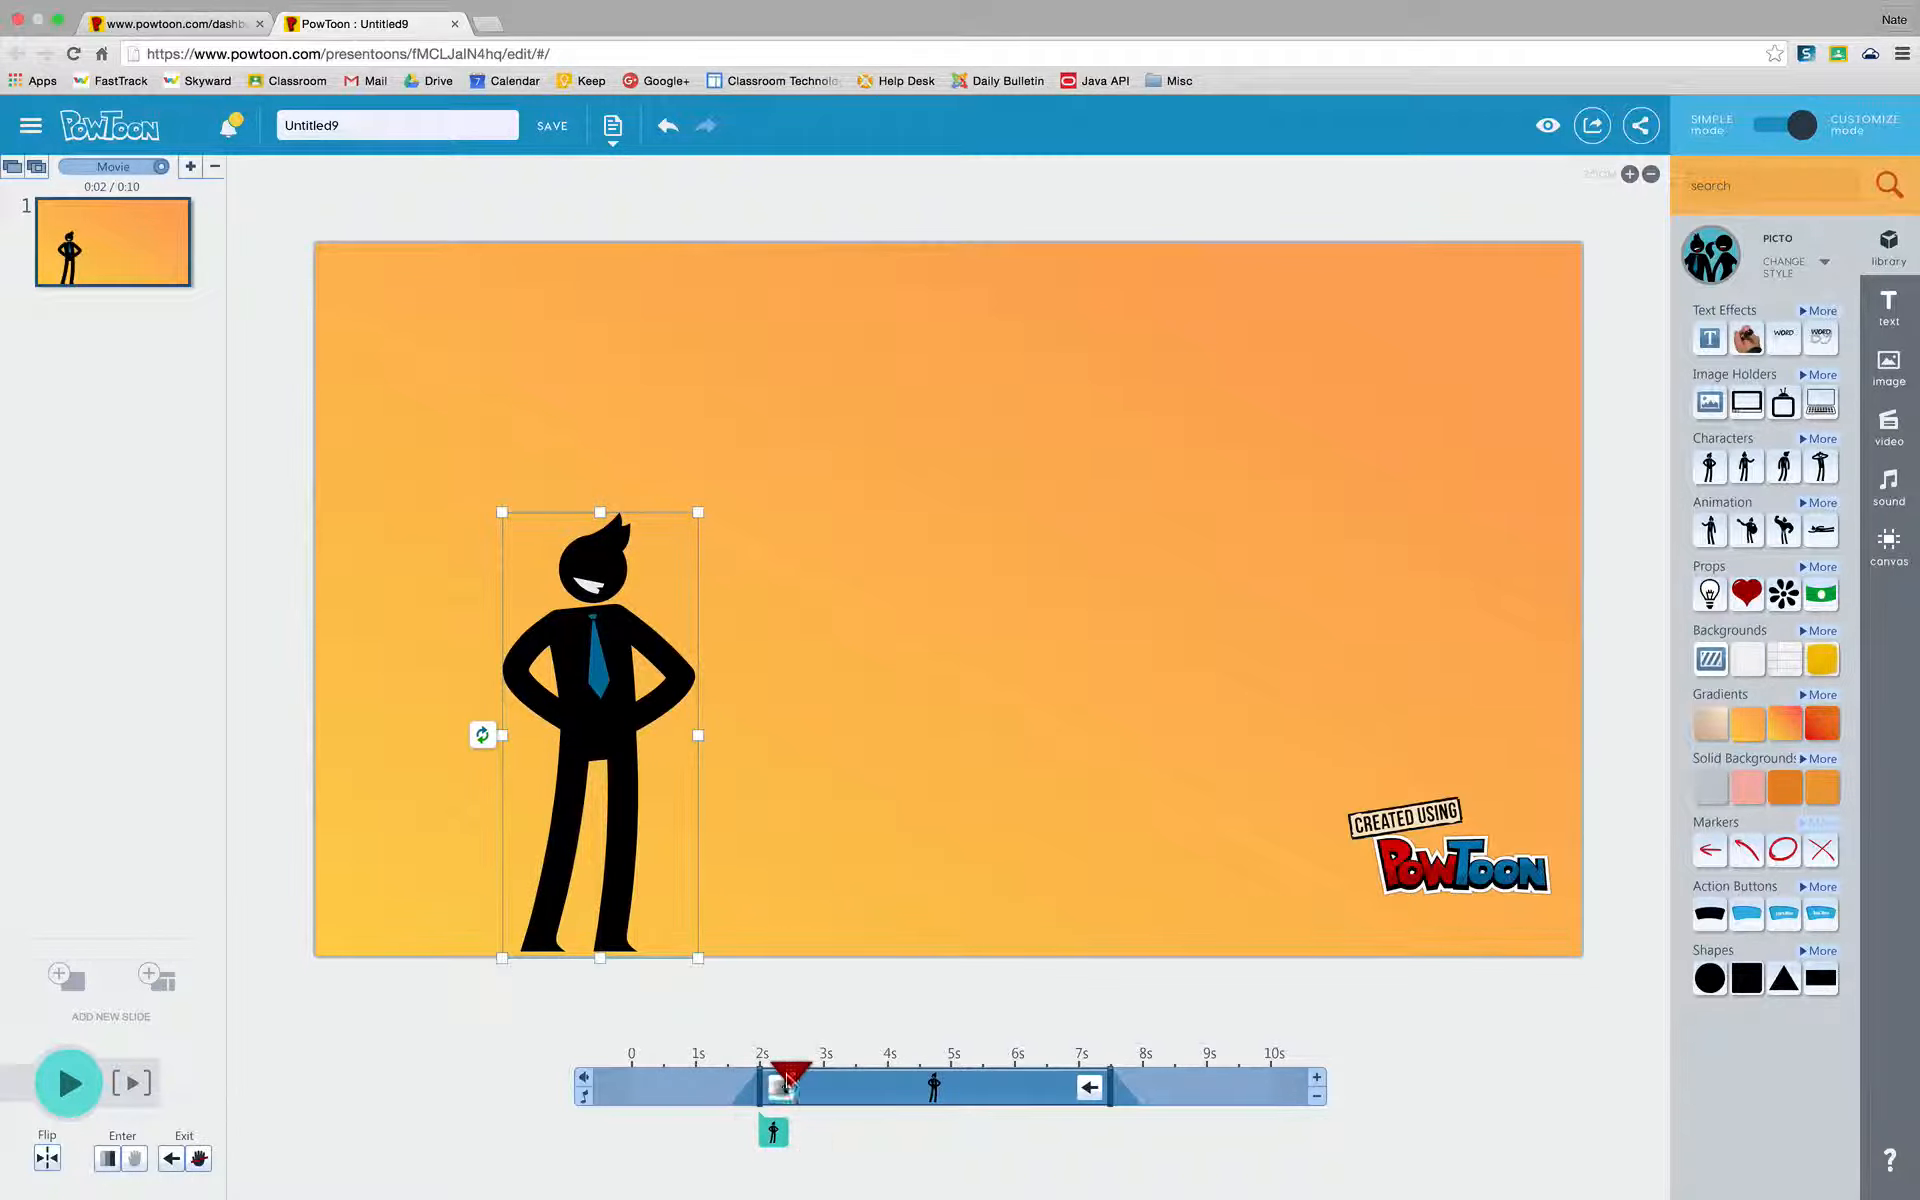
{"action": "left_click", "coordinate": [784, 1082]}
{"action": "left_click", "coordinate": [705, 935]}
{"action": "mouse_move", "coordinate": [790, 1068]}
{"action": "left_mouse_down"}
{"action": "mouse_move", "coordinate": [707, 1071]}
{"action": "mouse_move", "coordinate": [771, 1072]}
{"action": "left_mouse_up"}
{"action": "left_click", "coordinate": [784, 1100]}
{"action": "left_click", "coordinate": [784, 1092]}
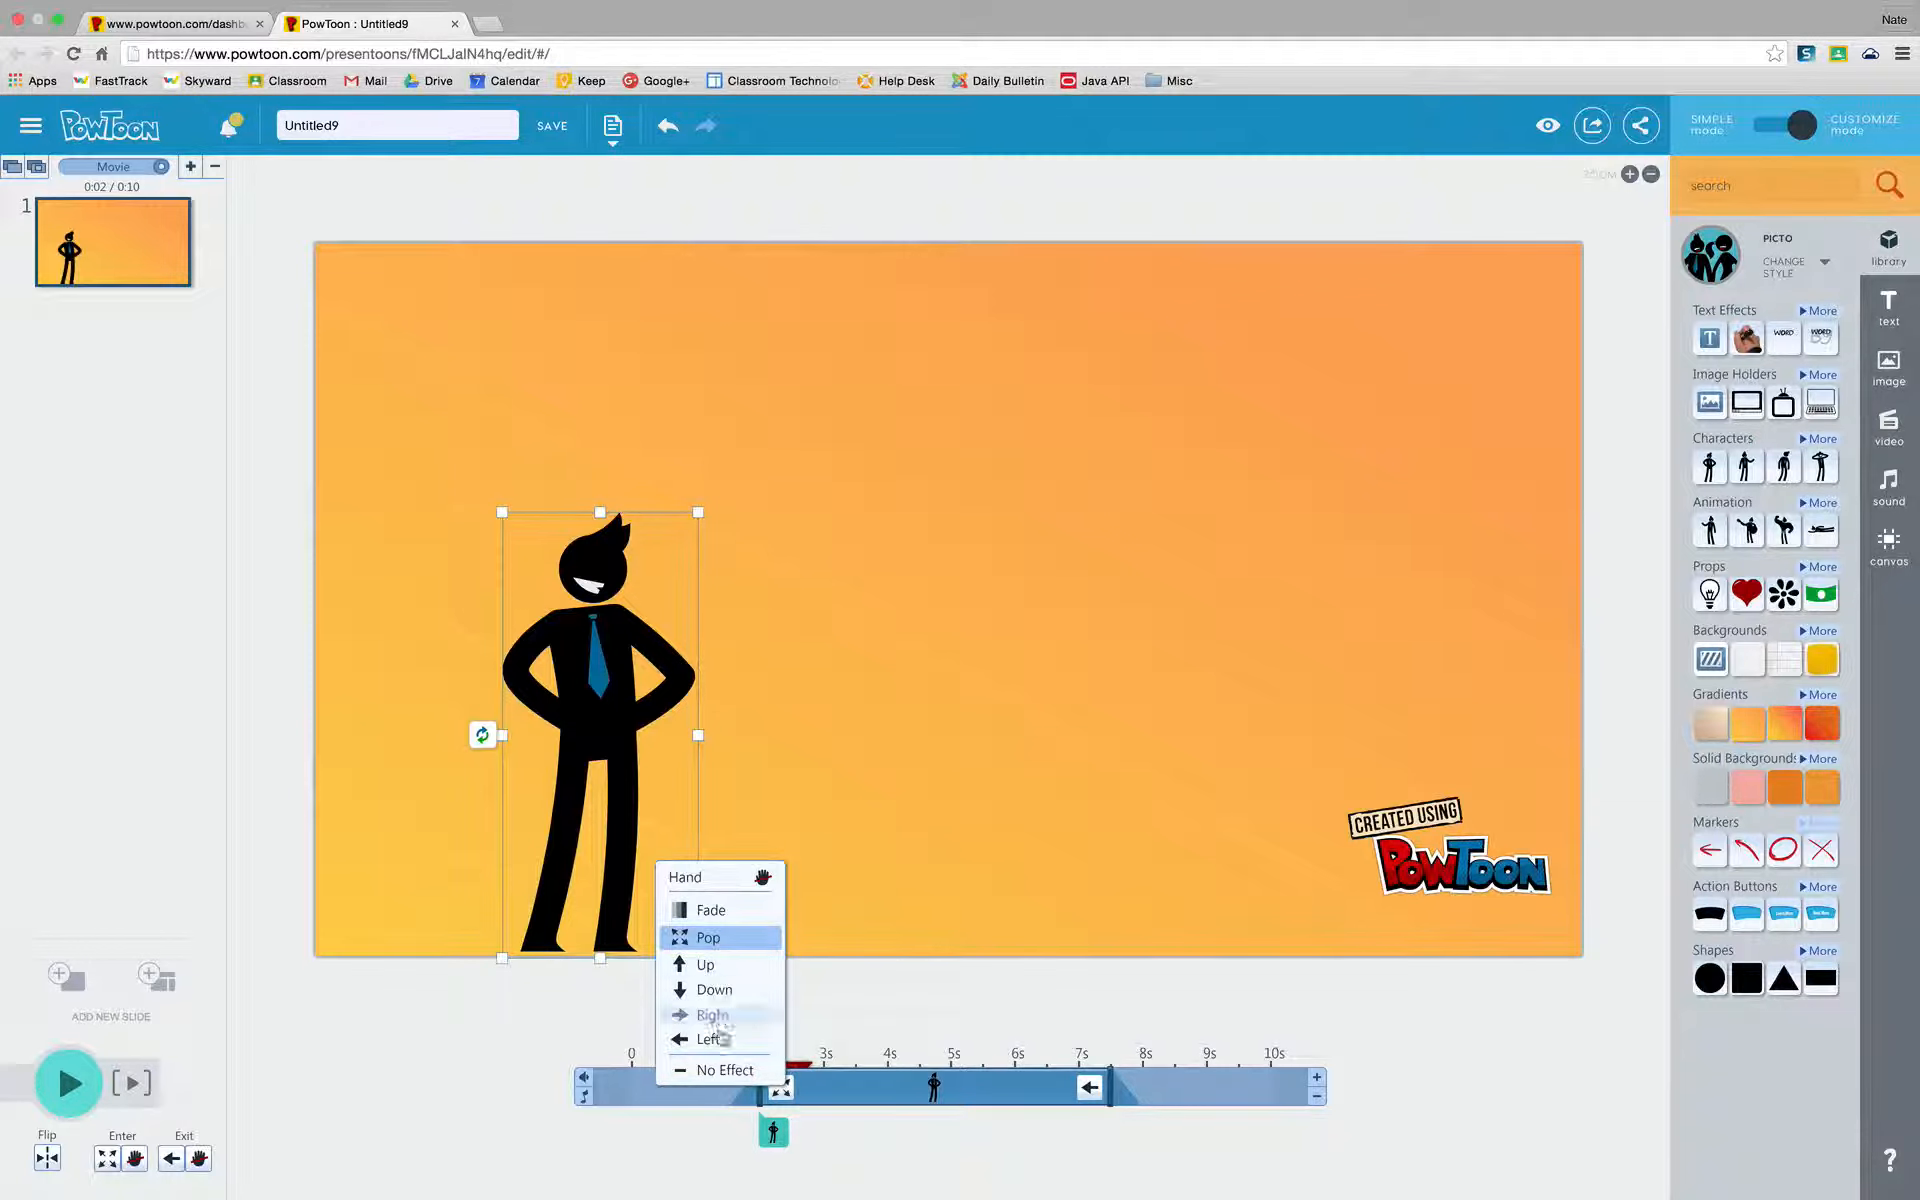
{"action": "left_click", "coordinate": [722, 1069]}
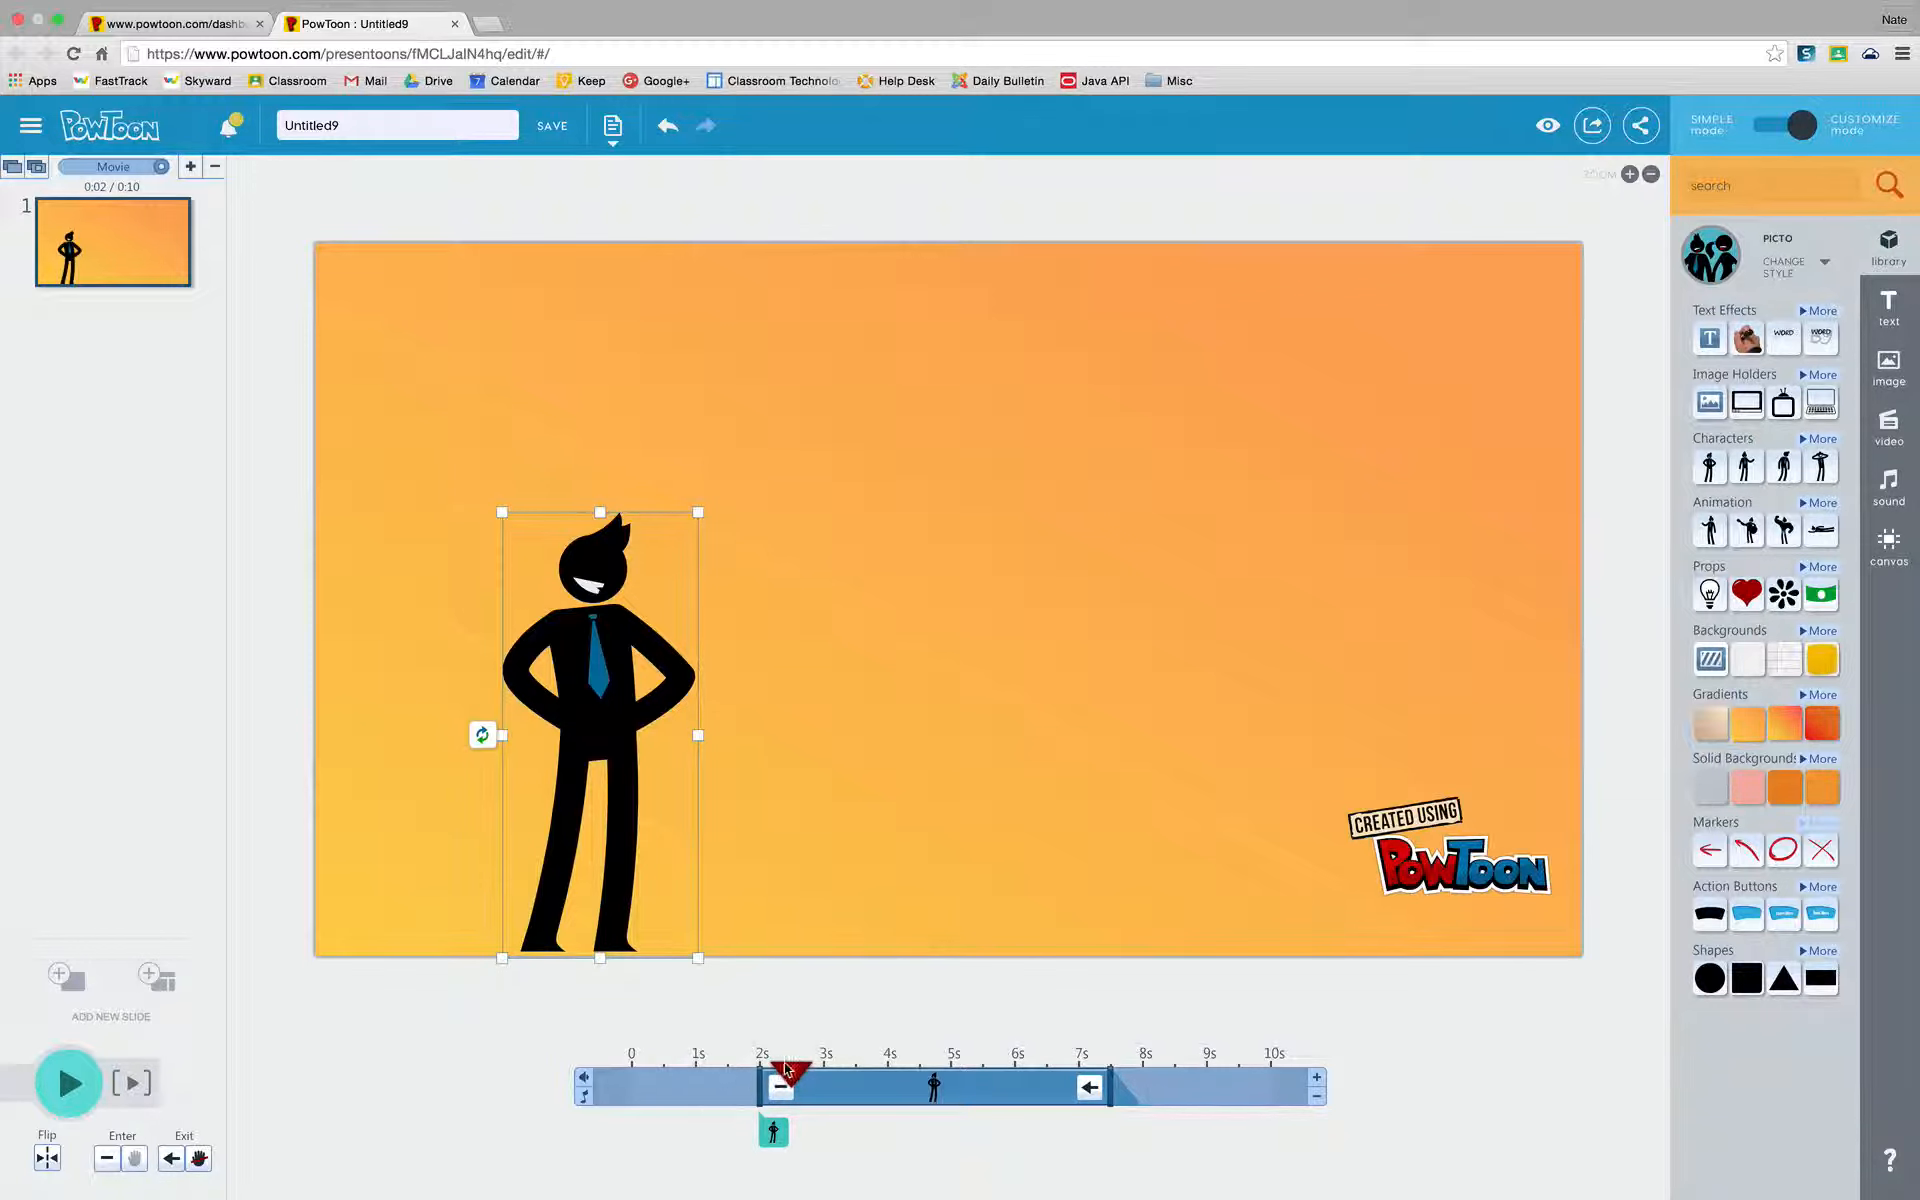
{"action": "mouse_move", "coordinate": [791, 1070]}
{"action": "left_mouse_down"}
{"action": "mouse_move", "coordinate": [729, 1072]}
{"action": "mouse_move", "coordinate": [820, 1074]}
{"action": "left_mouse_up"}
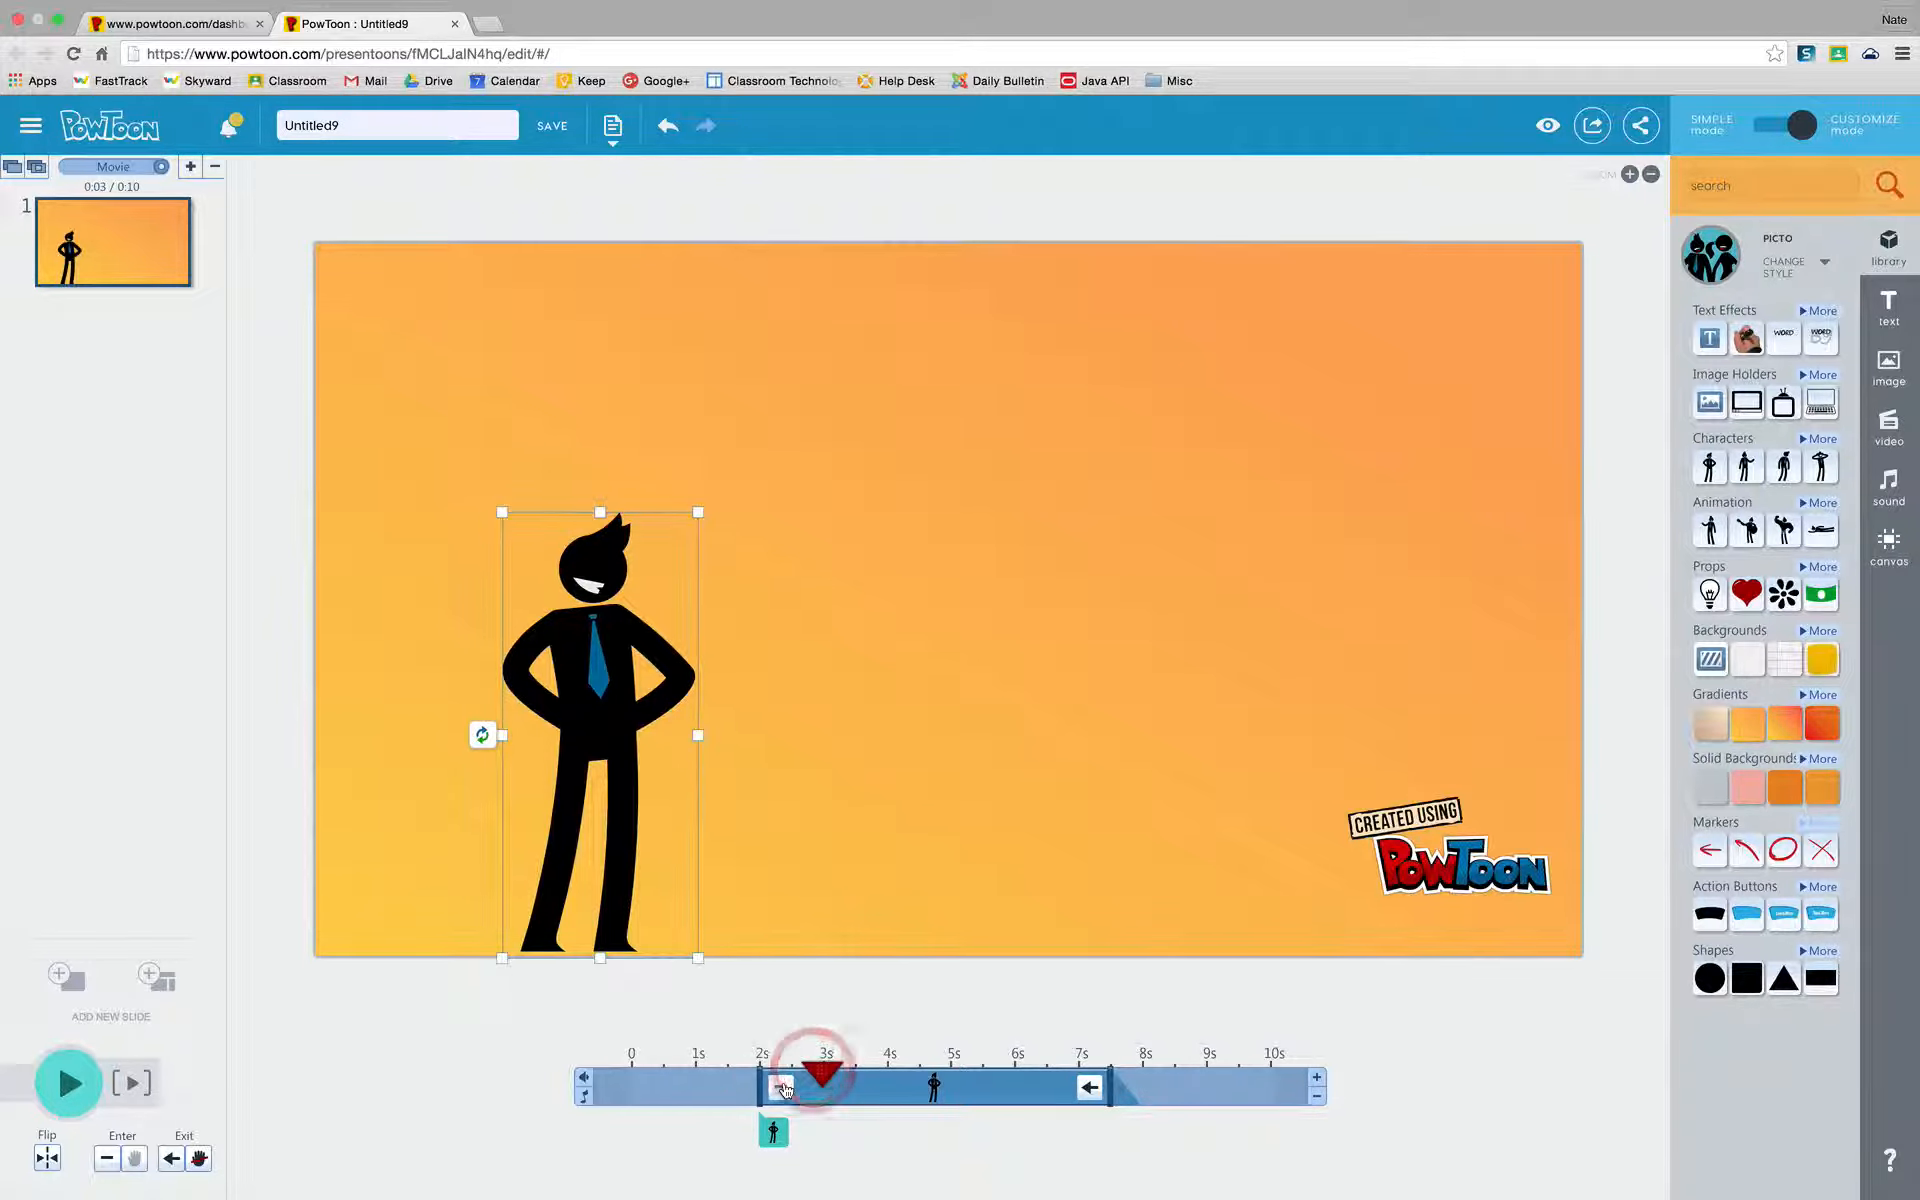
Set the businessman's entrance effect to Right and scrub to about 6 seconds
{"action": "left_click", "coordinate": [781, 1087]}
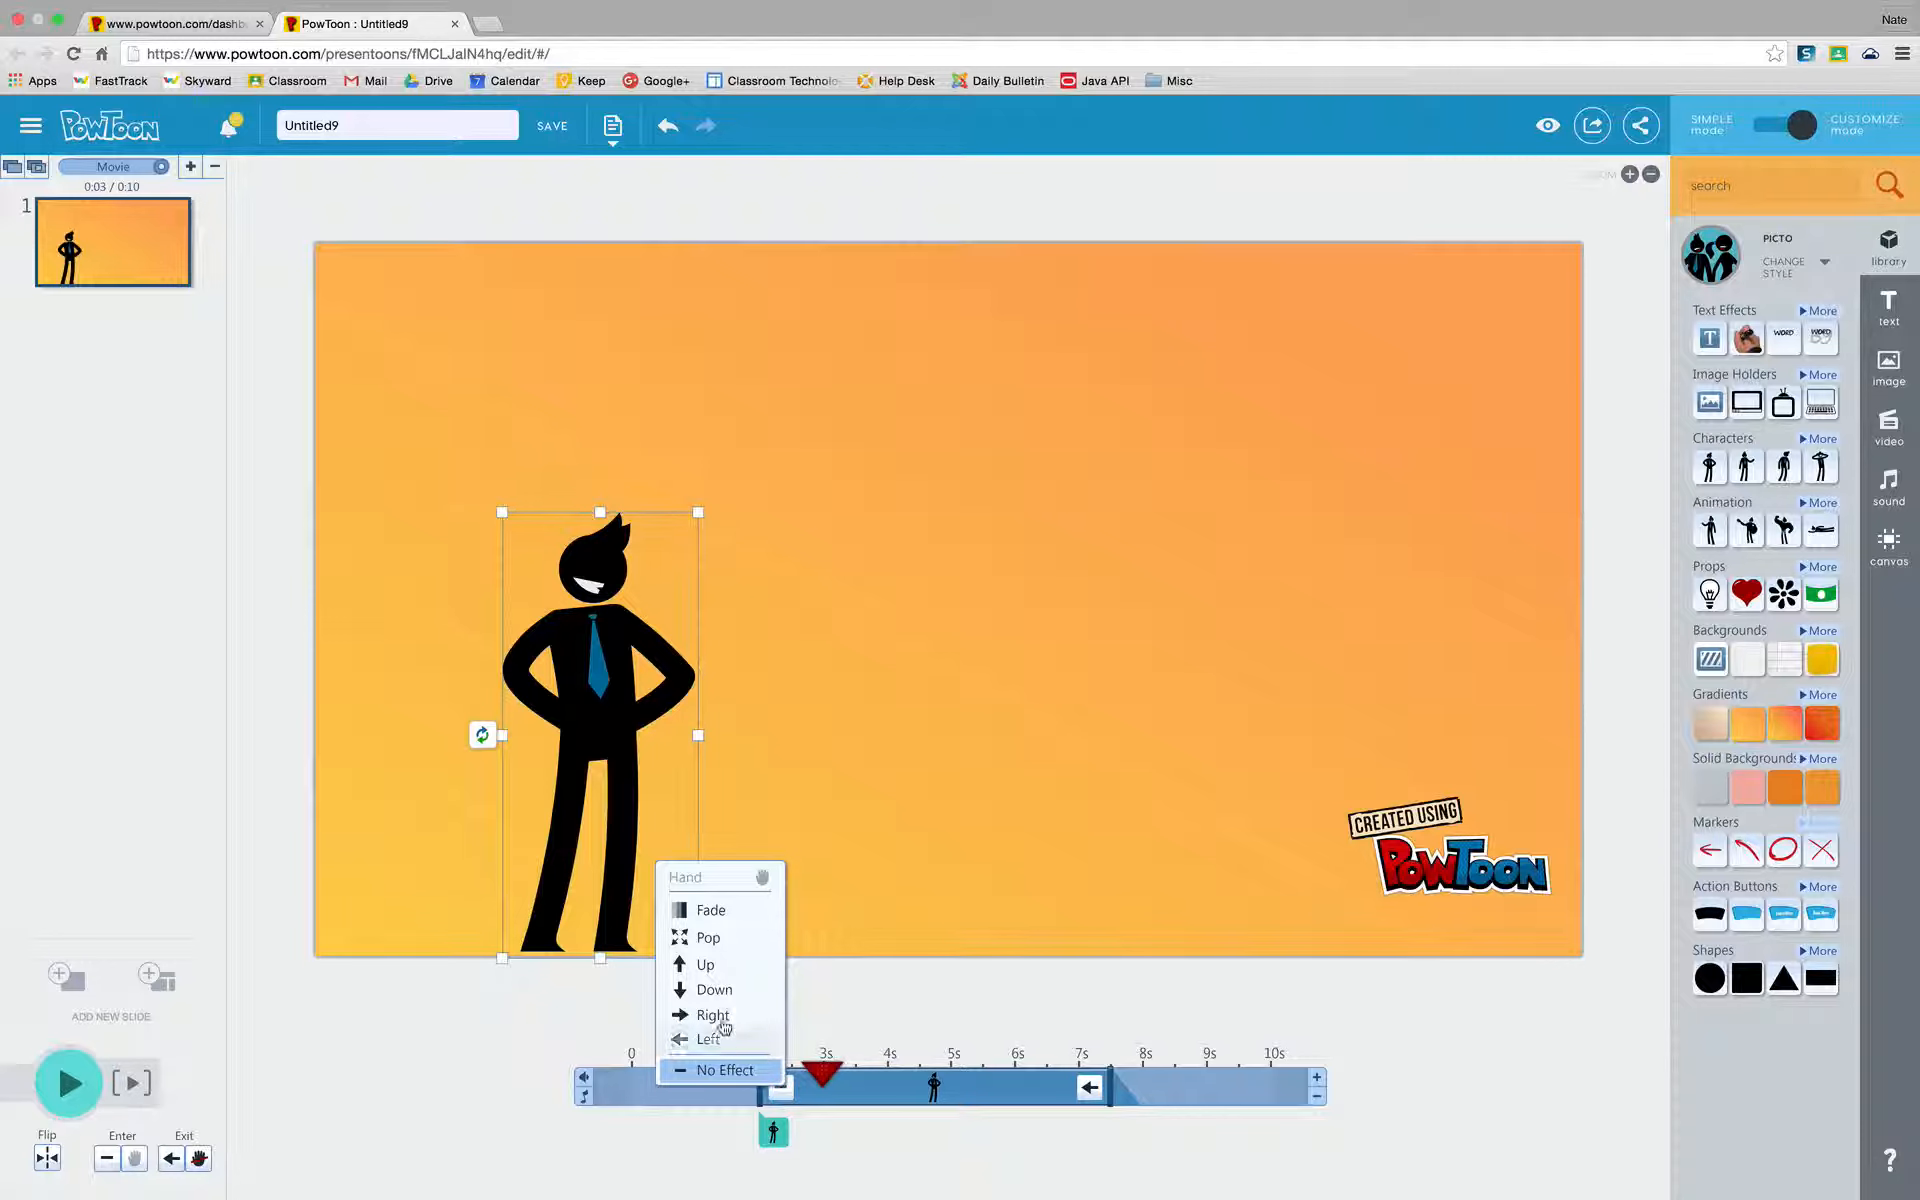
{"action": "left_click", "coordinate": [711, 1015]}
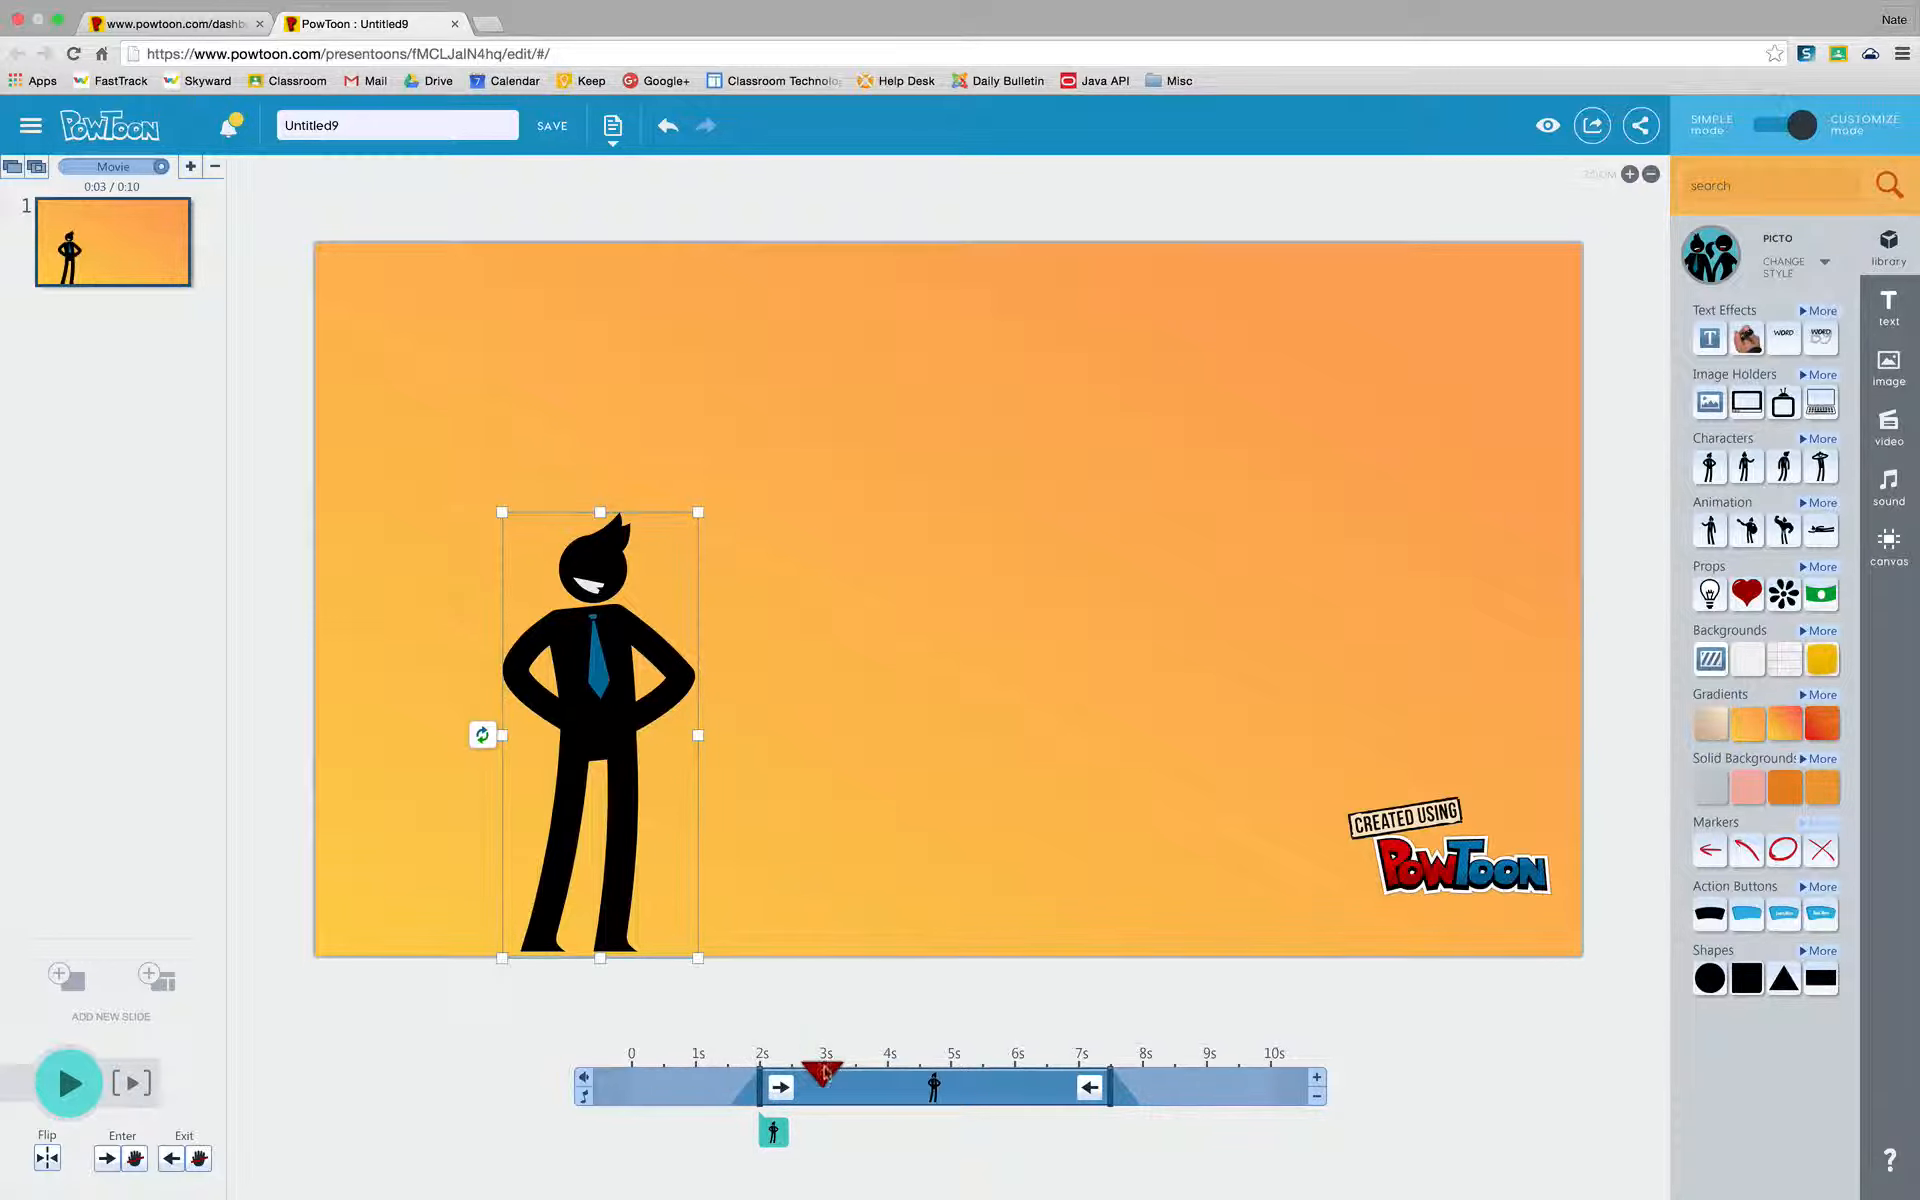
{"action": "left_click_drag", "start_coordinate": [824, 1075], "coordinate": [1044, 1073]}
Give the businessman a Right exit effect and end his bar at about 4.5 seconds
{"action": "left_click", "coordinate": [1089, 1087]}
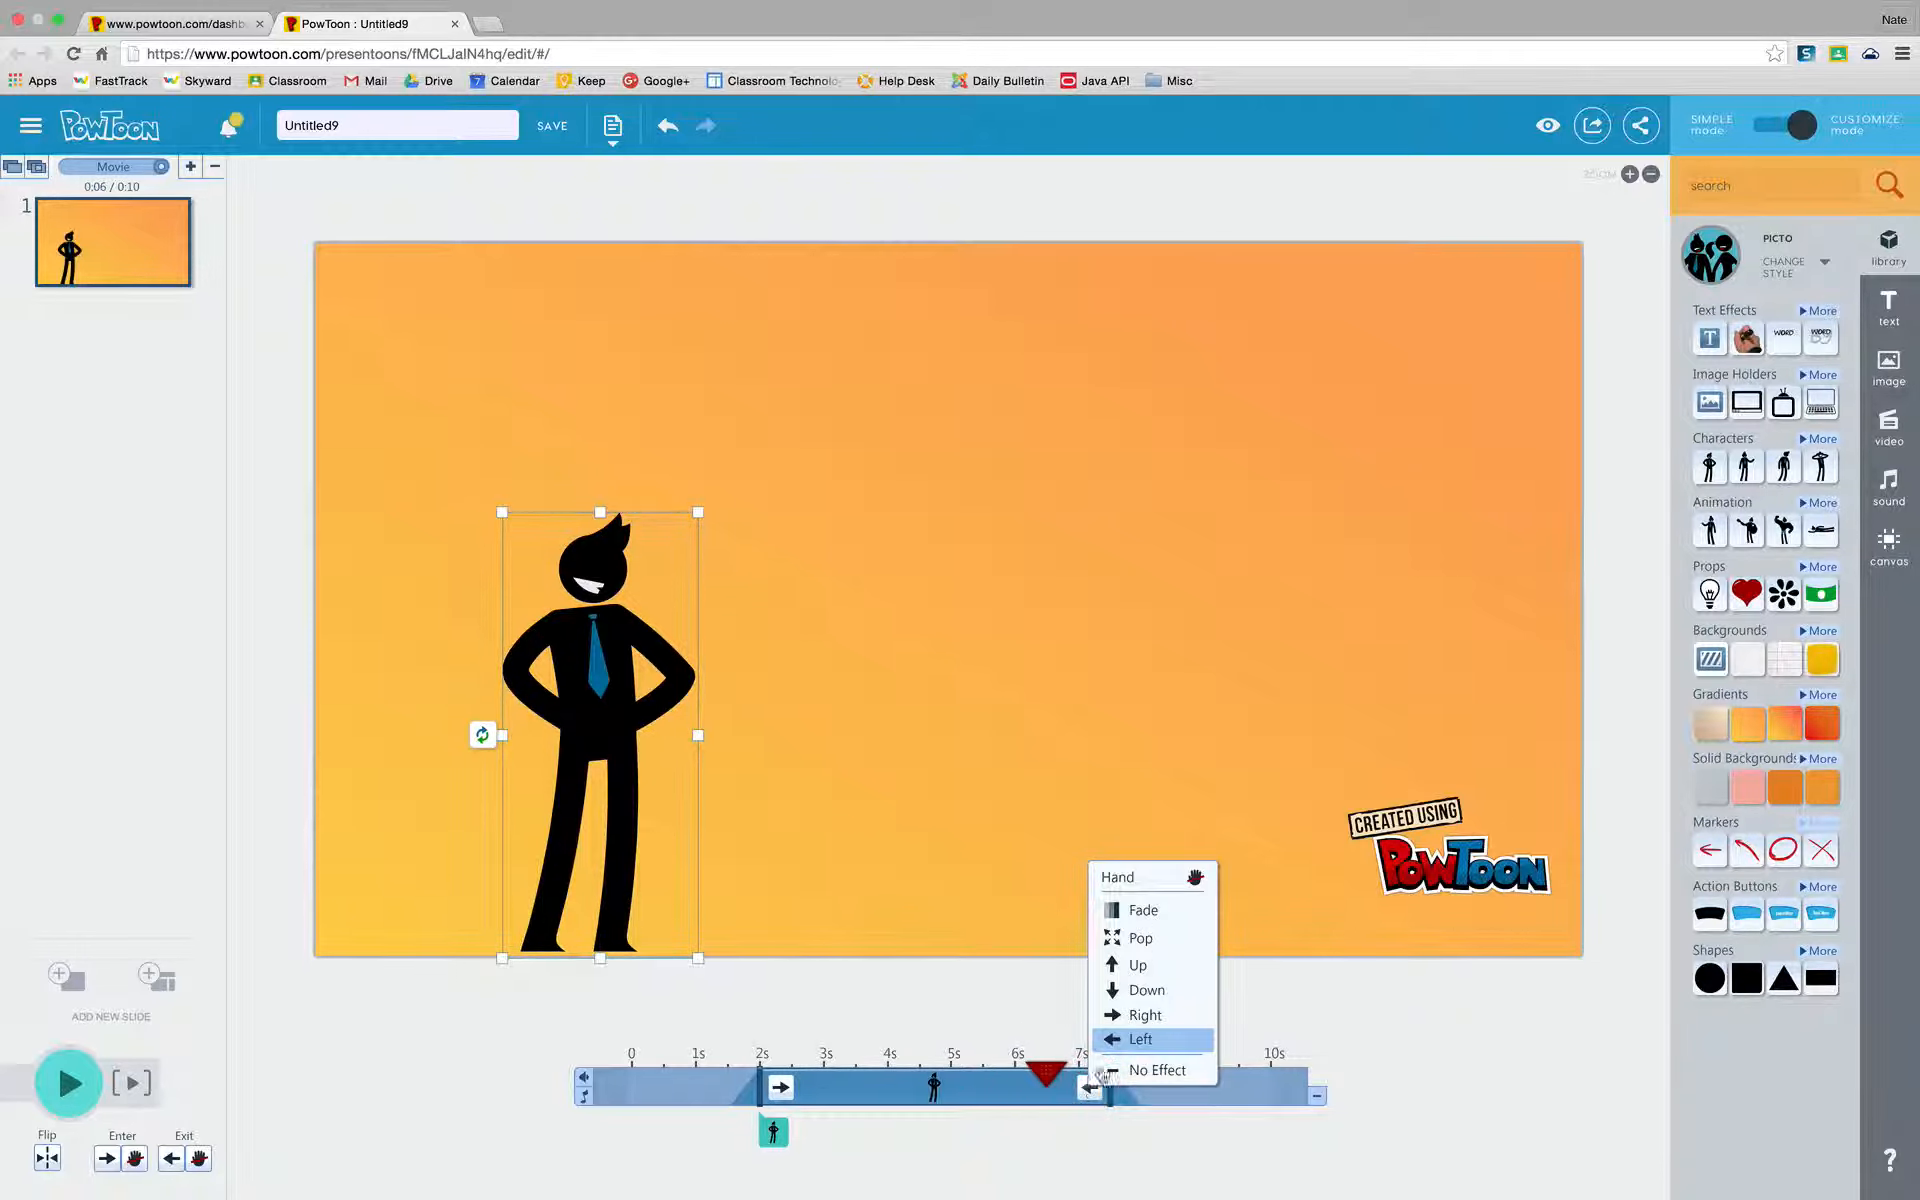
{"action": "left_click", "coordinate": [1130, 1017]}
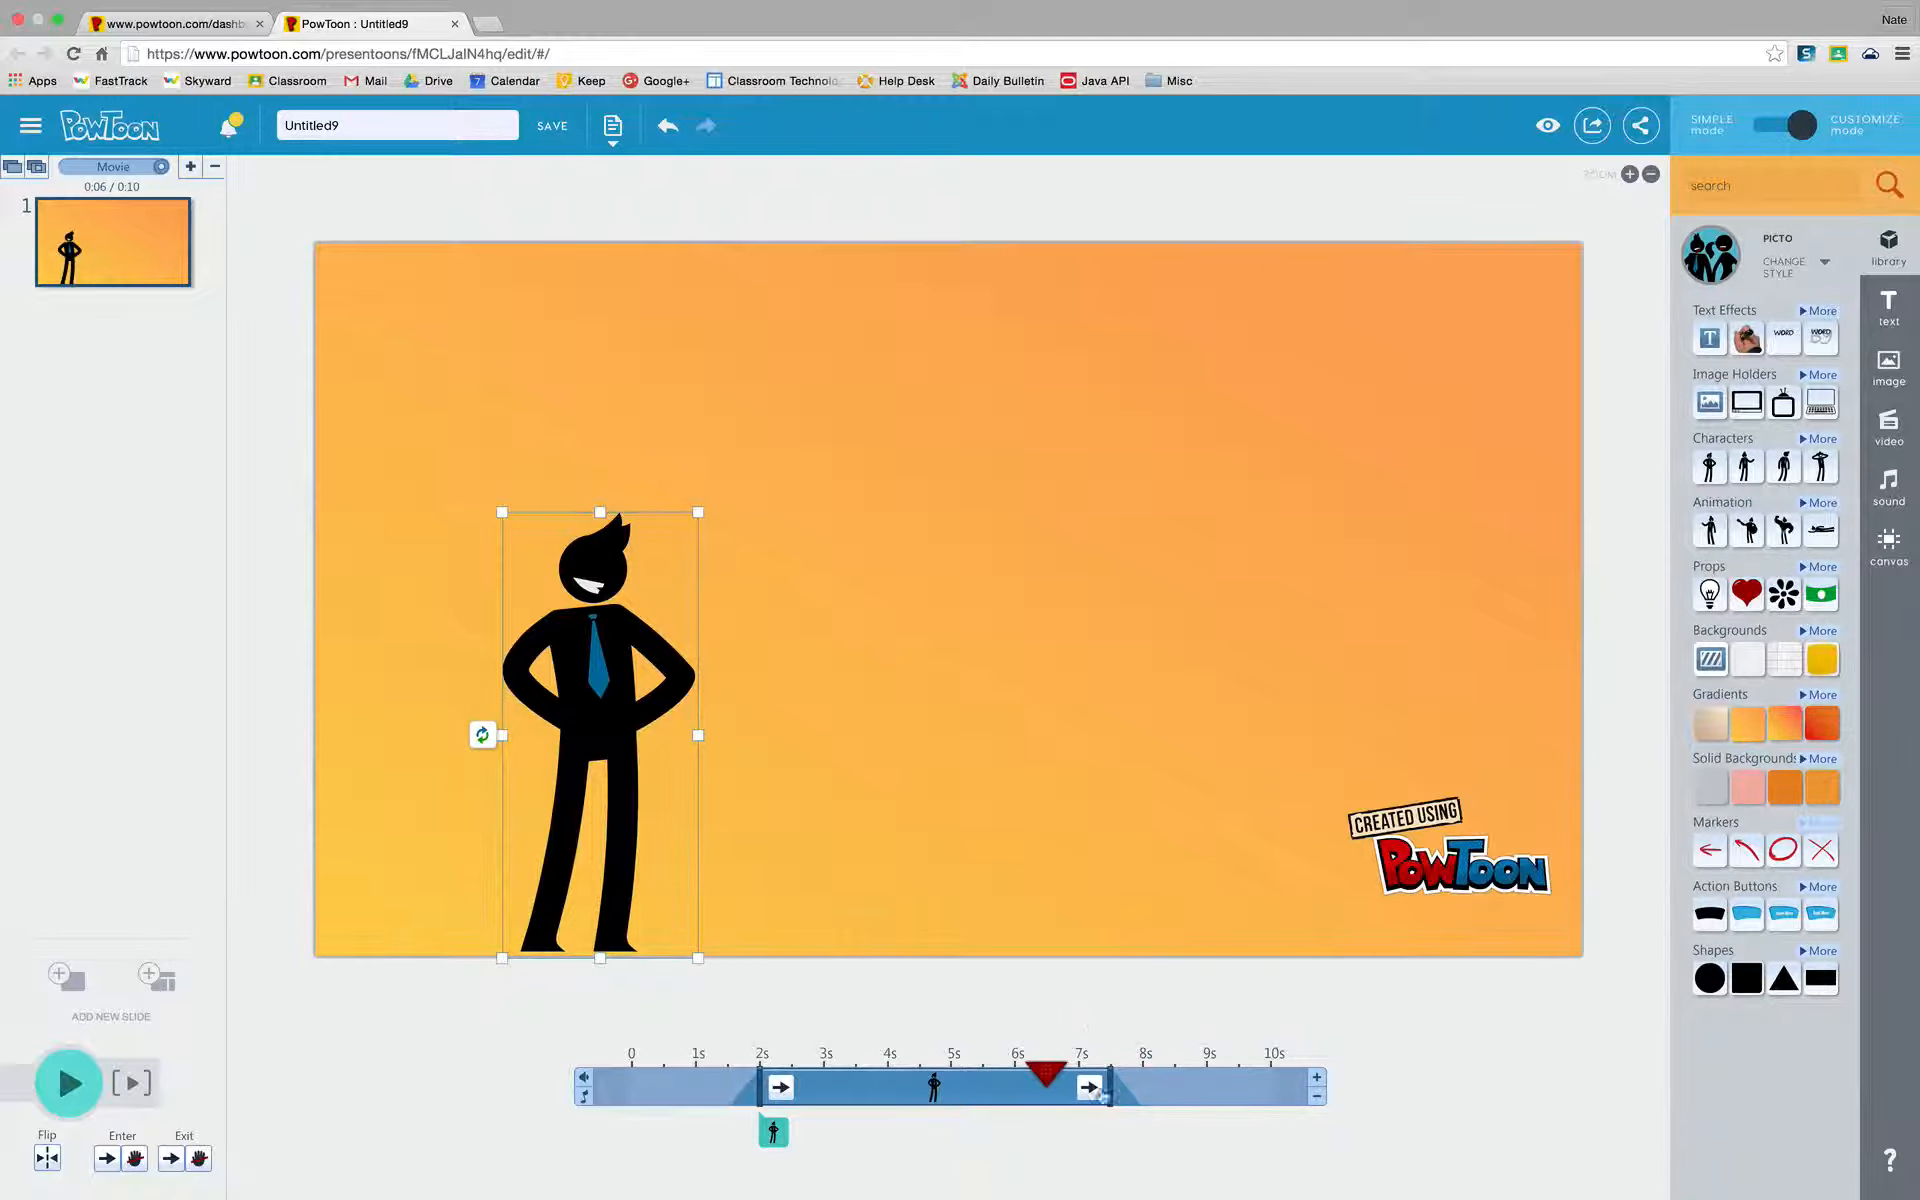
{"action": "left_click_drag", "start_coordinate": [1110, 1088], "coordinate": [917, 1085]}
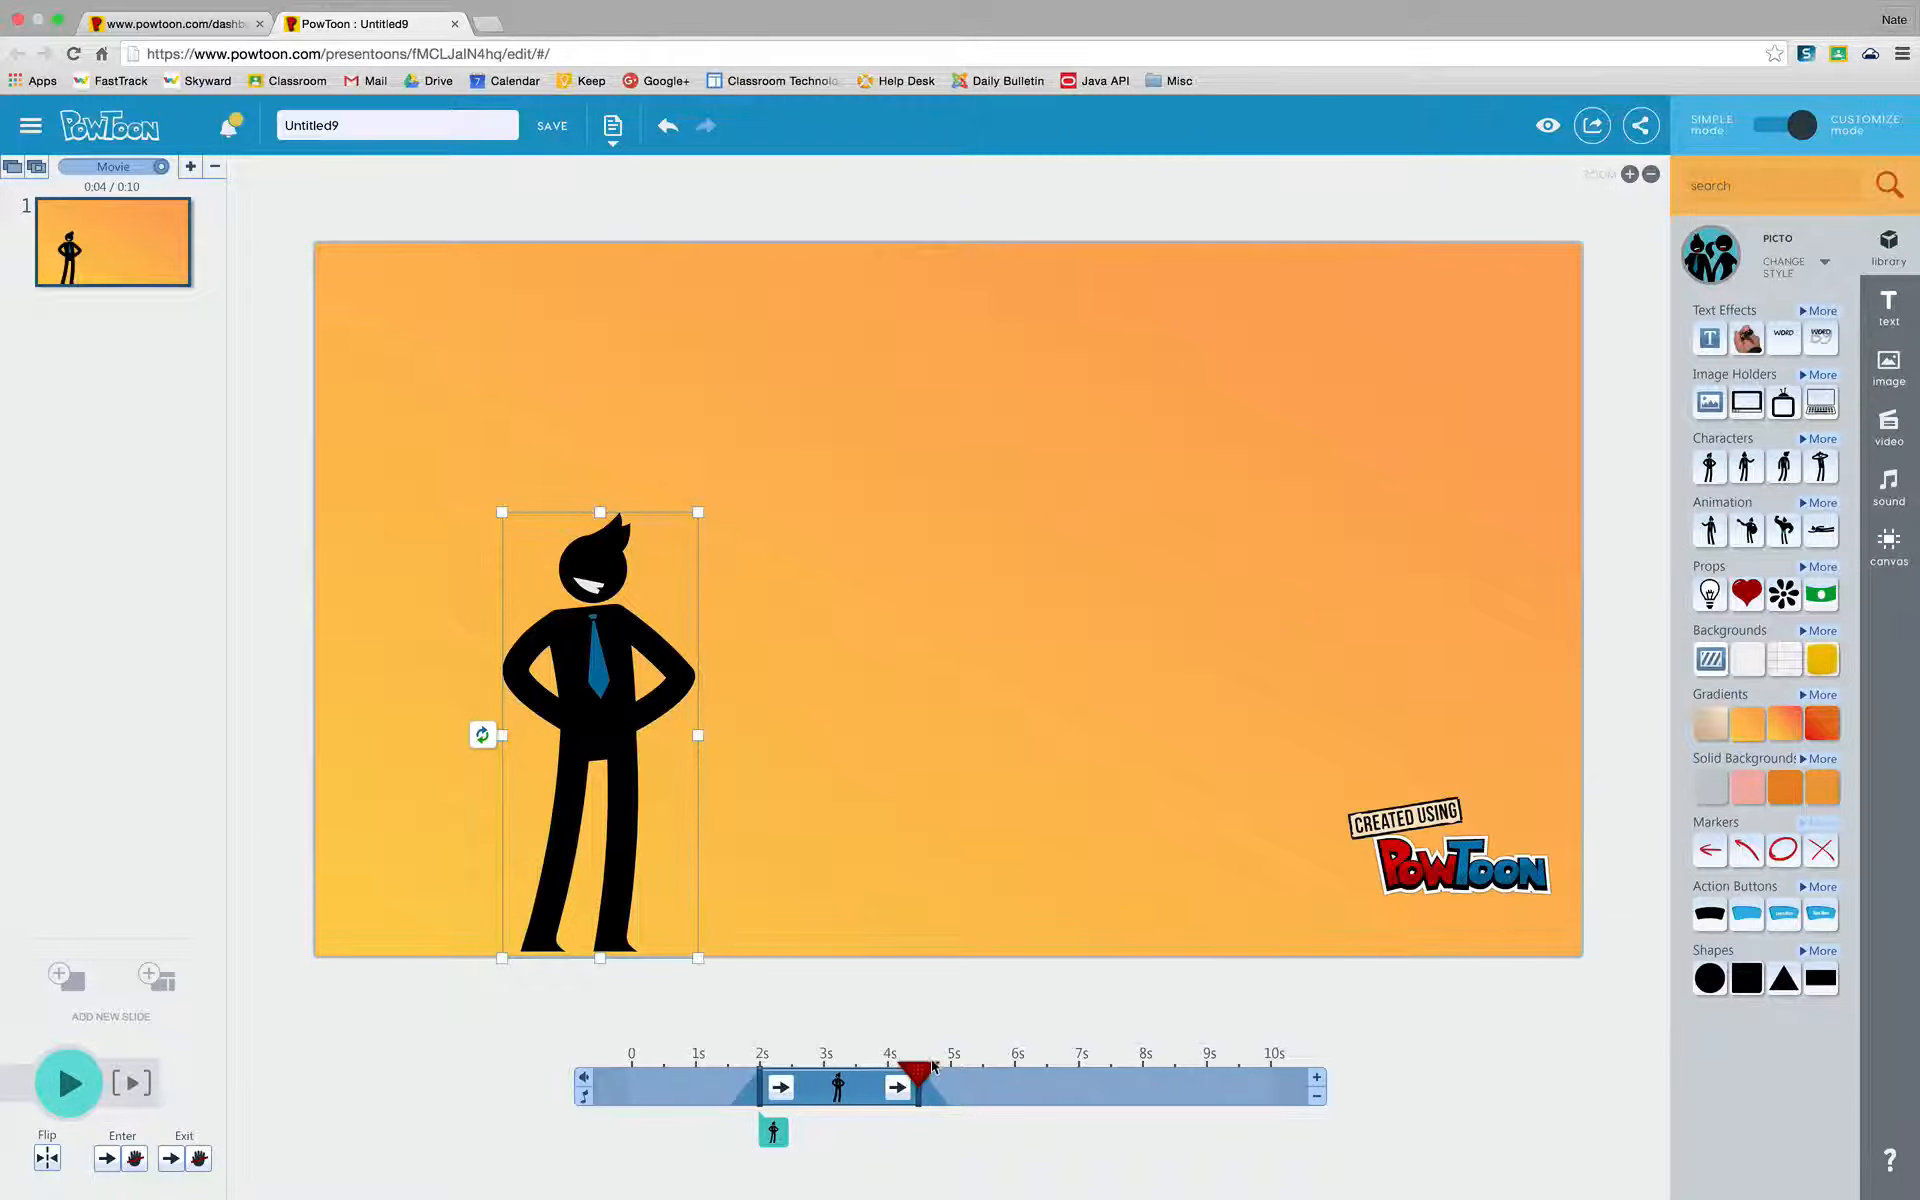
Play the slide from the start and pause after the businessman's exit
{"action": "left_click", "coordinate": [130, 1086]}
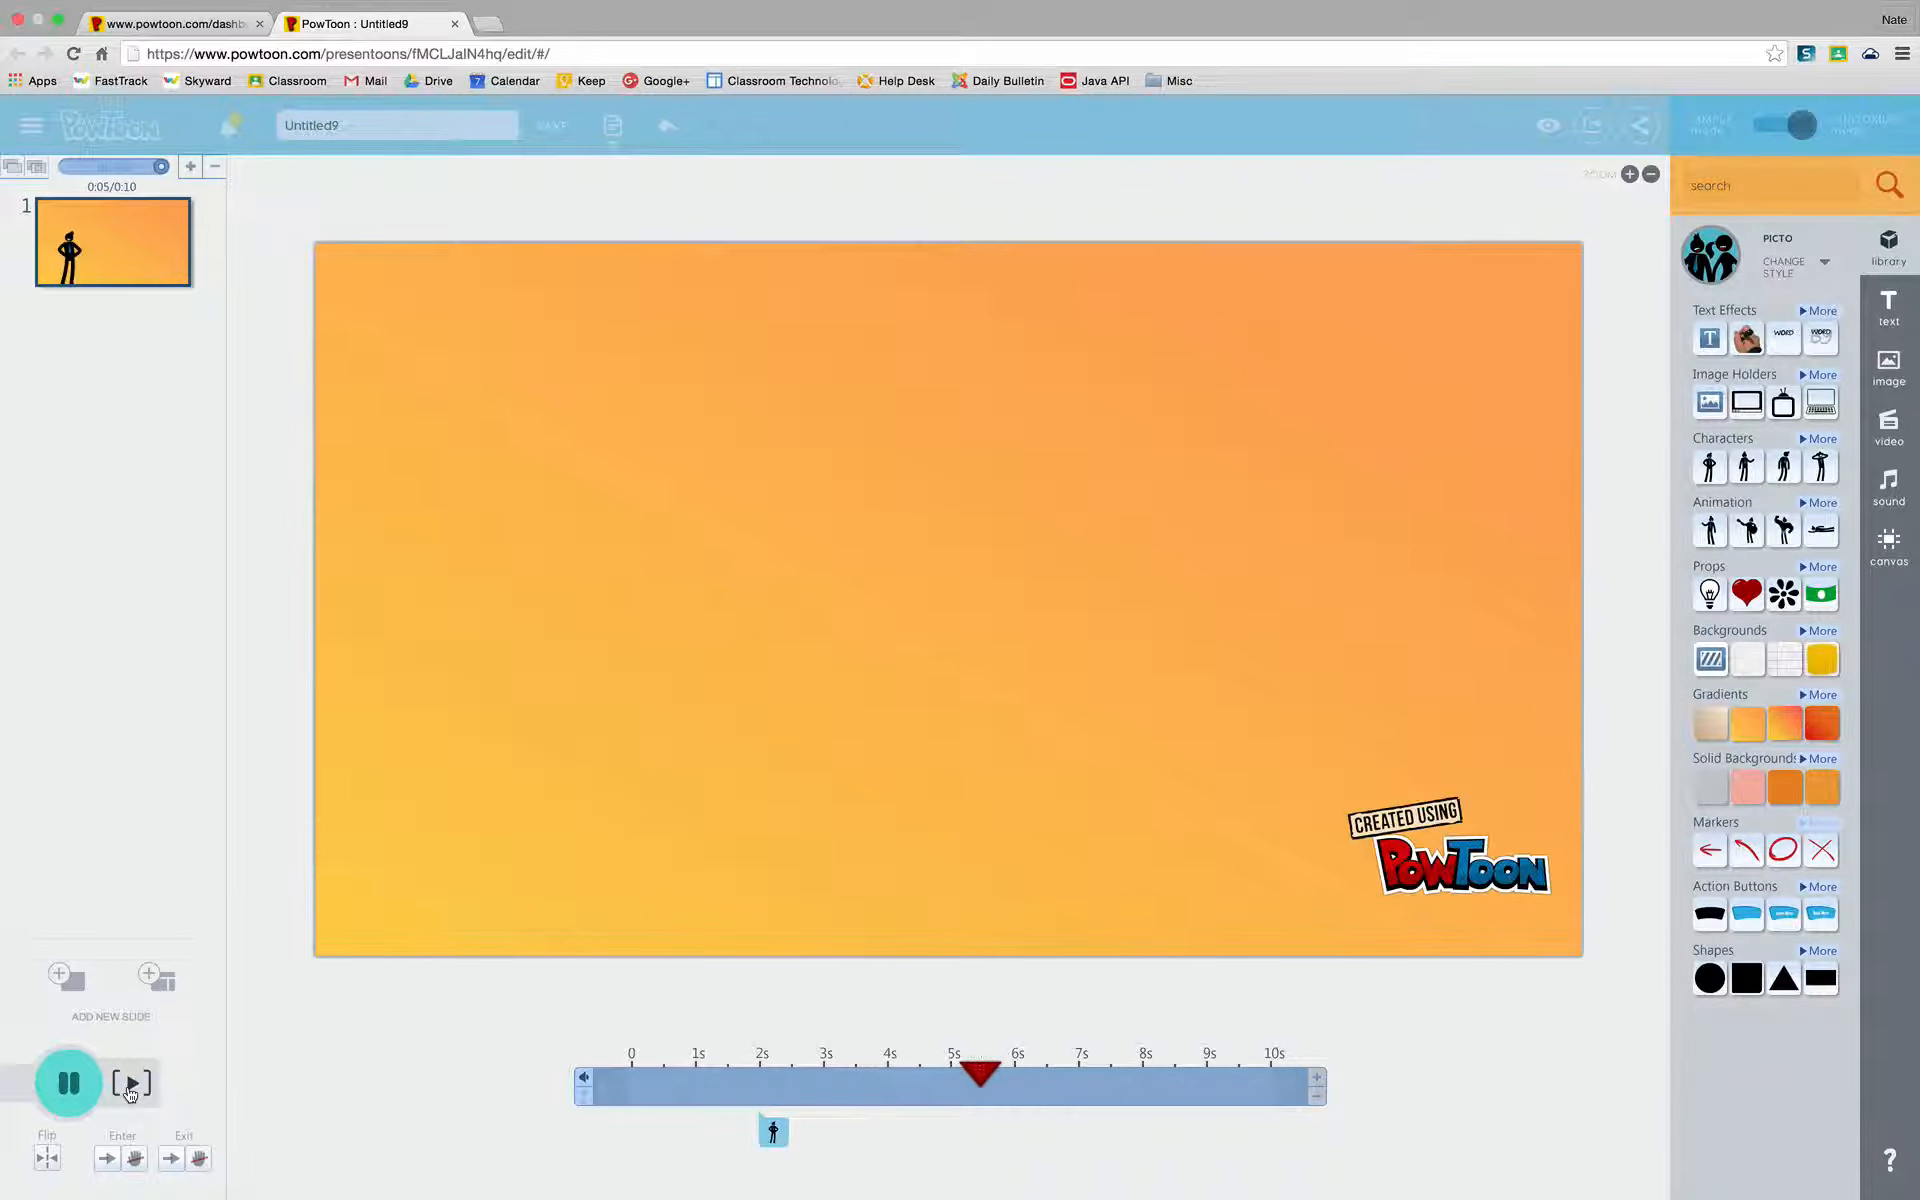
{"action": "left_click", "coordinate": [80, 1098]}
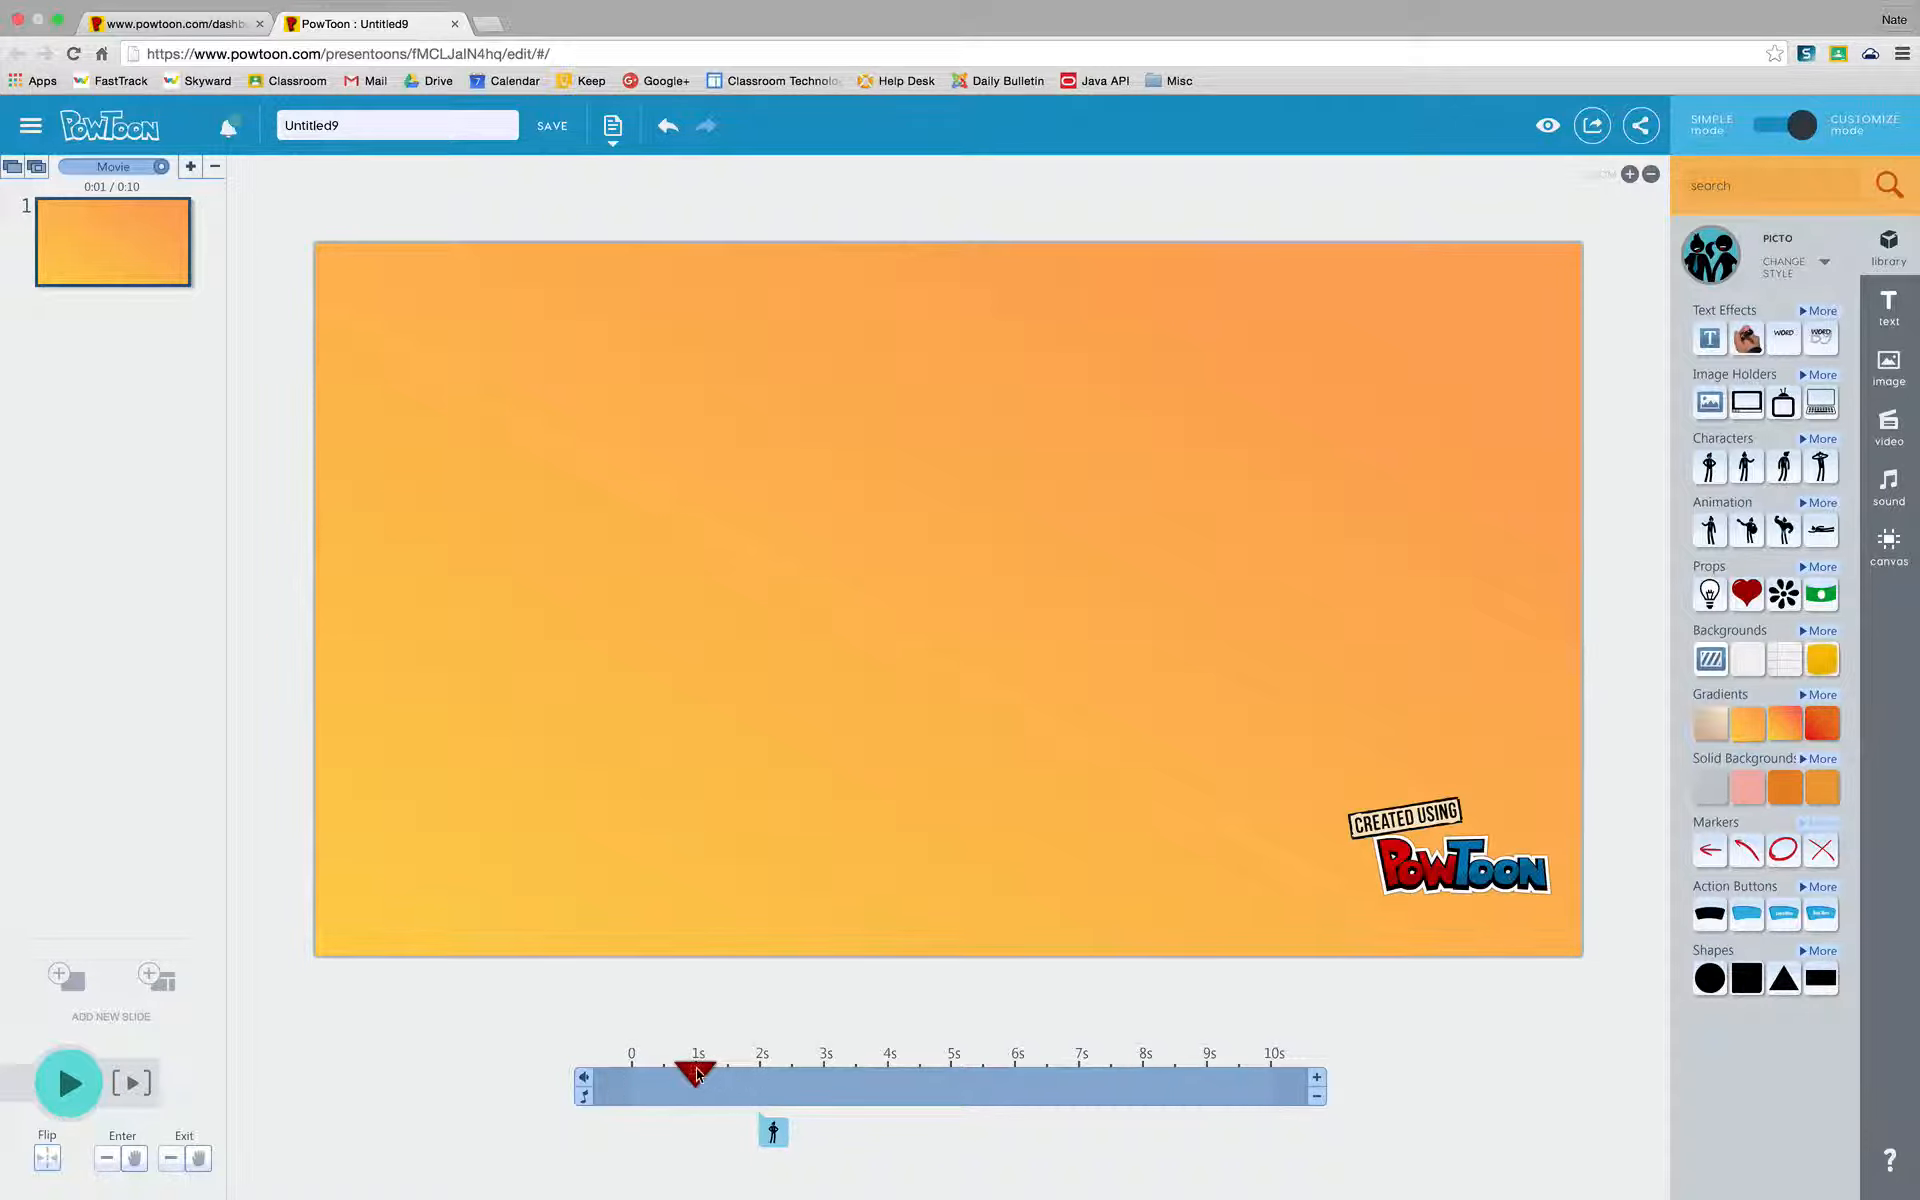
Drag the businessman's timeline bar edges out to about 1s and 8s
{"action": "left_click_drag", "start_coordinate": [697, 1075], "coordinate": [910, 1059]}
{"action": "left_click", "coordinate": [779, 1114]}
{"action": "left_click", "coordinate": [840, 1065]}
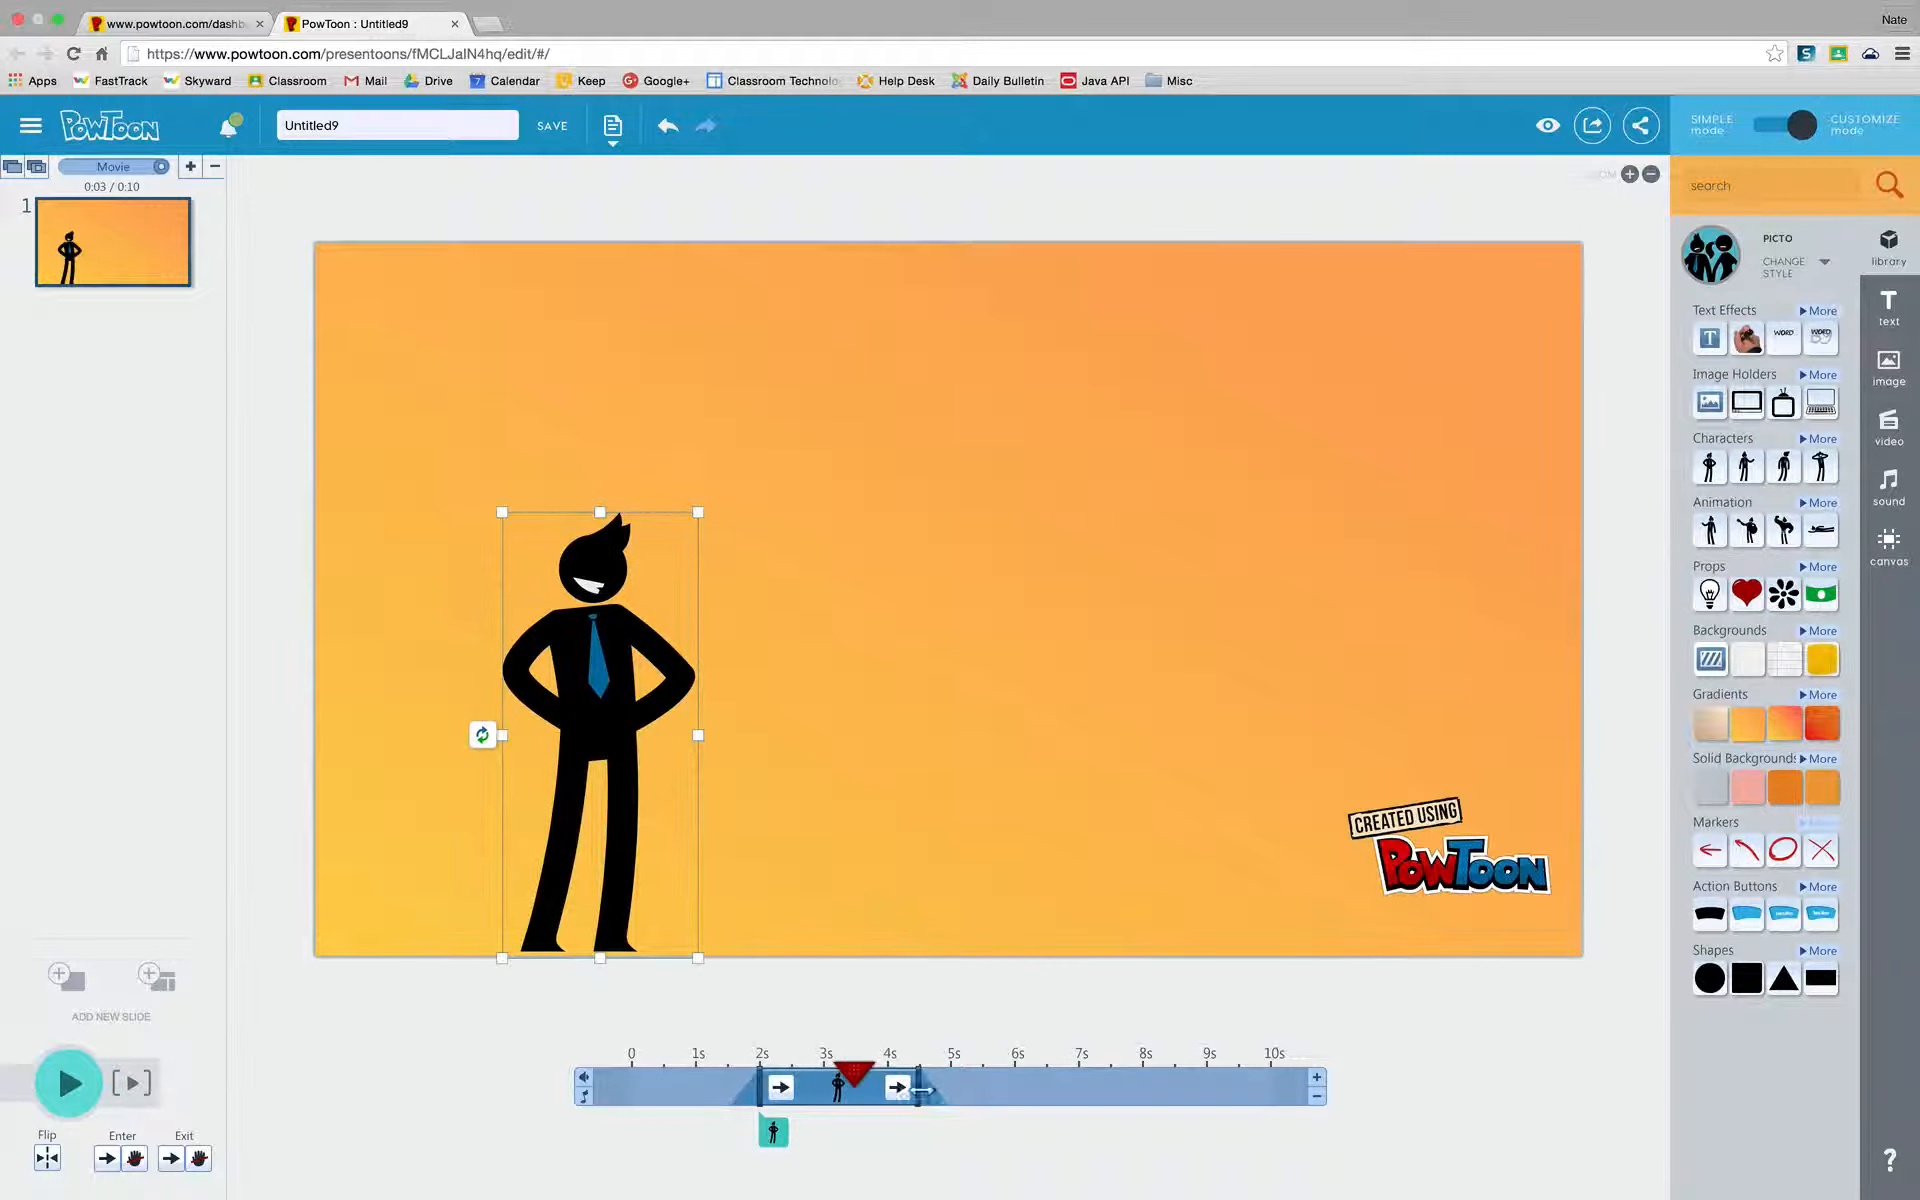
{"action": "left_click_drag", "start_coordinate": [918, 1087], "coordinate": [1157, 1089]}
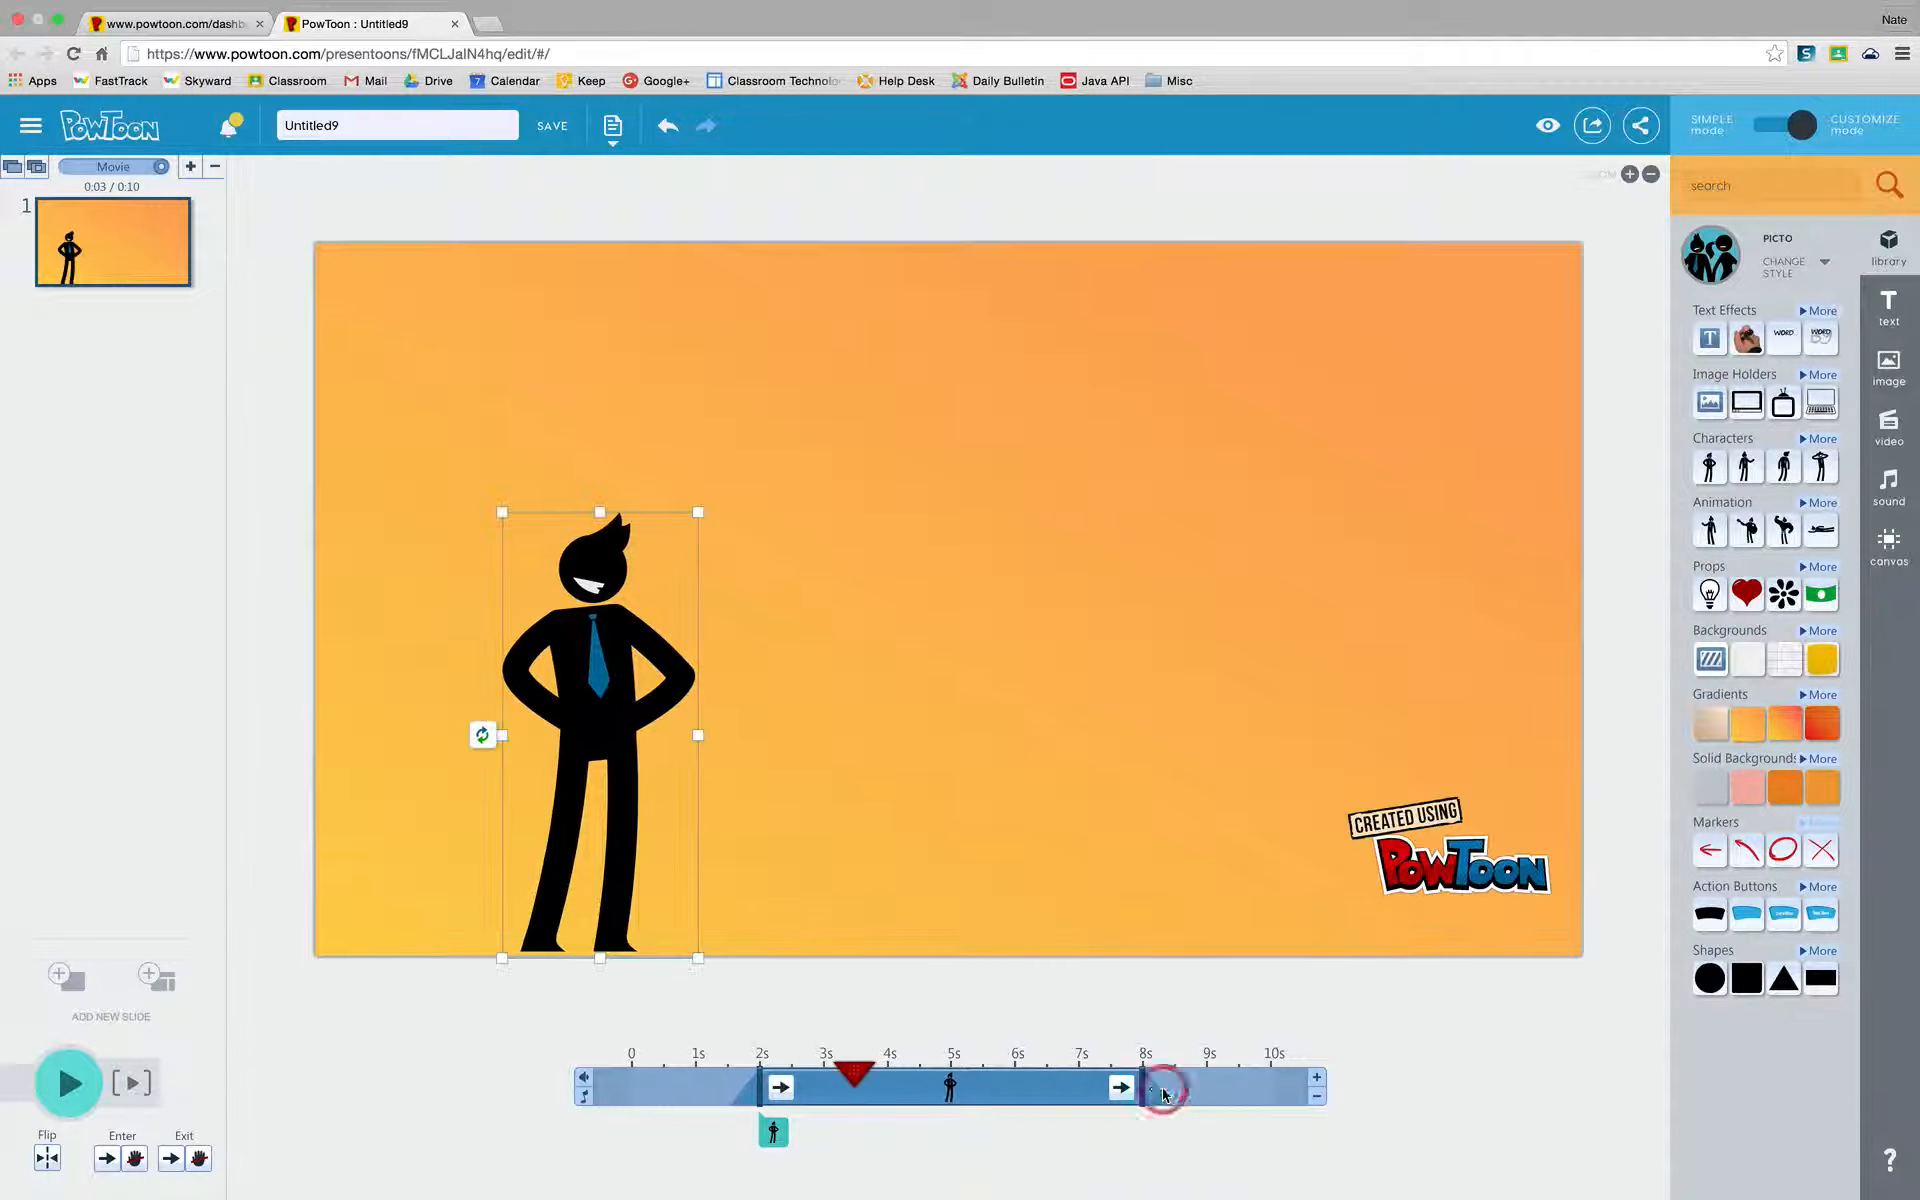
{"action": "left_click", "coordinate": [853, 1078]}
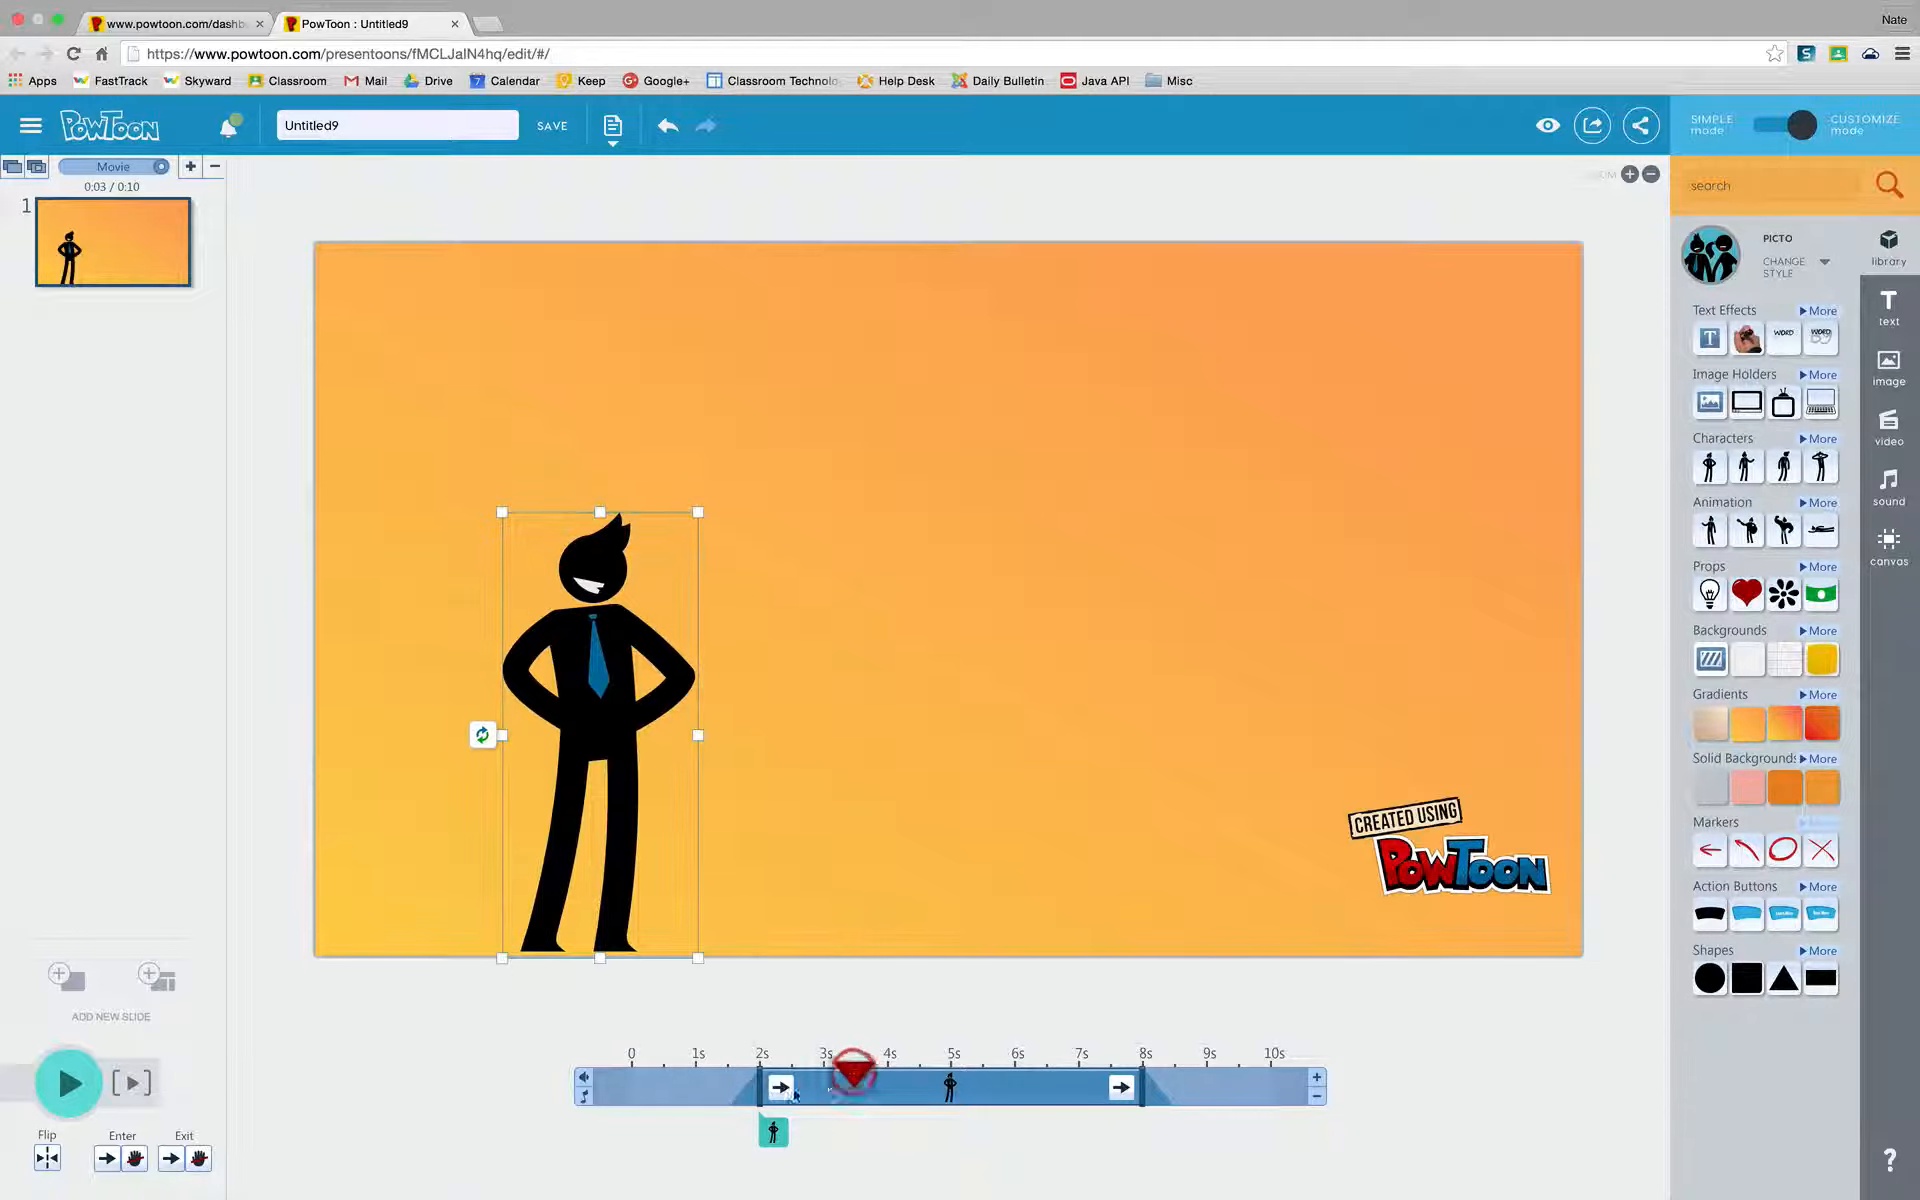
{"action": "left_click_drag", "start_coordinate": [759, 1082], "coordinate": [692, 1080]}
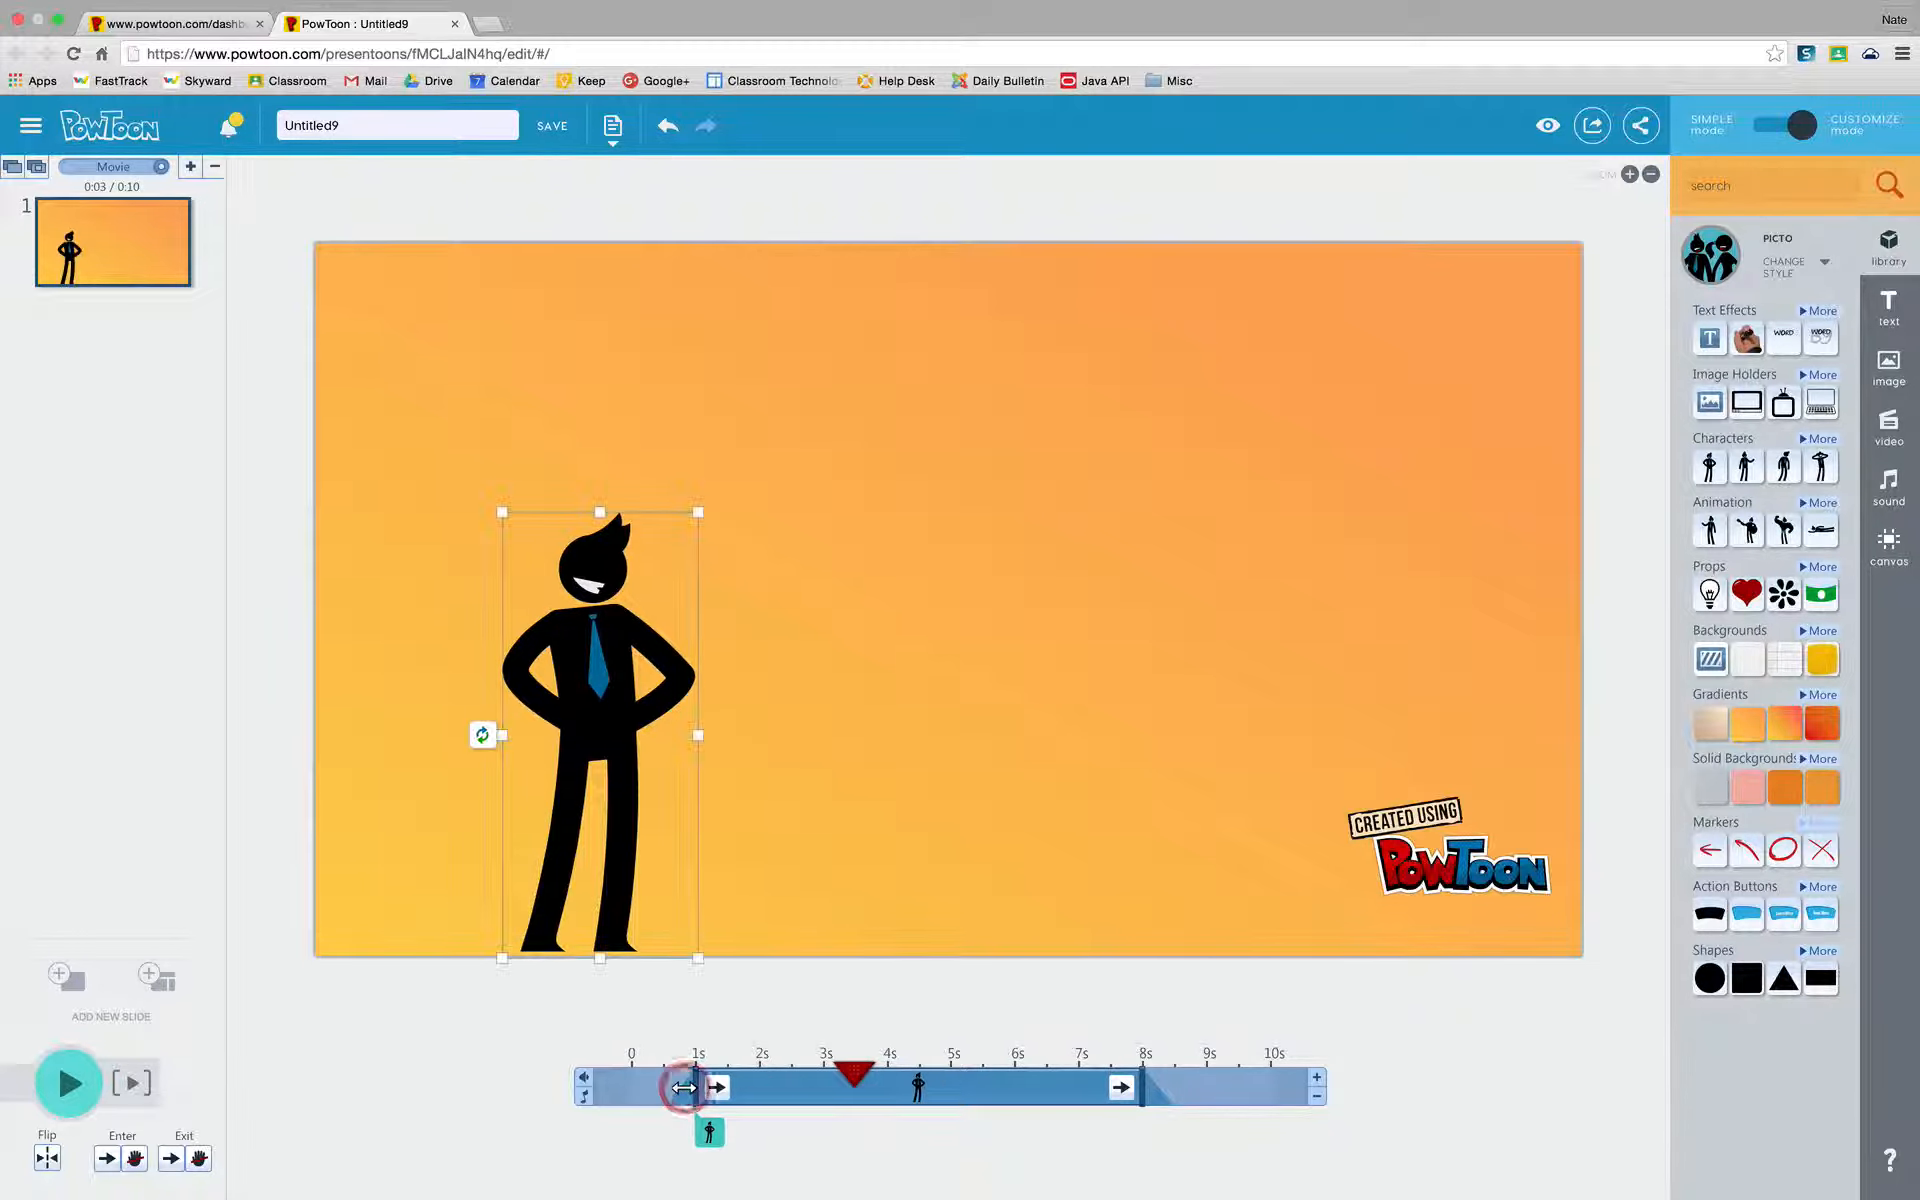
{"action": "left_click", "coordinate": [850, 1078]}
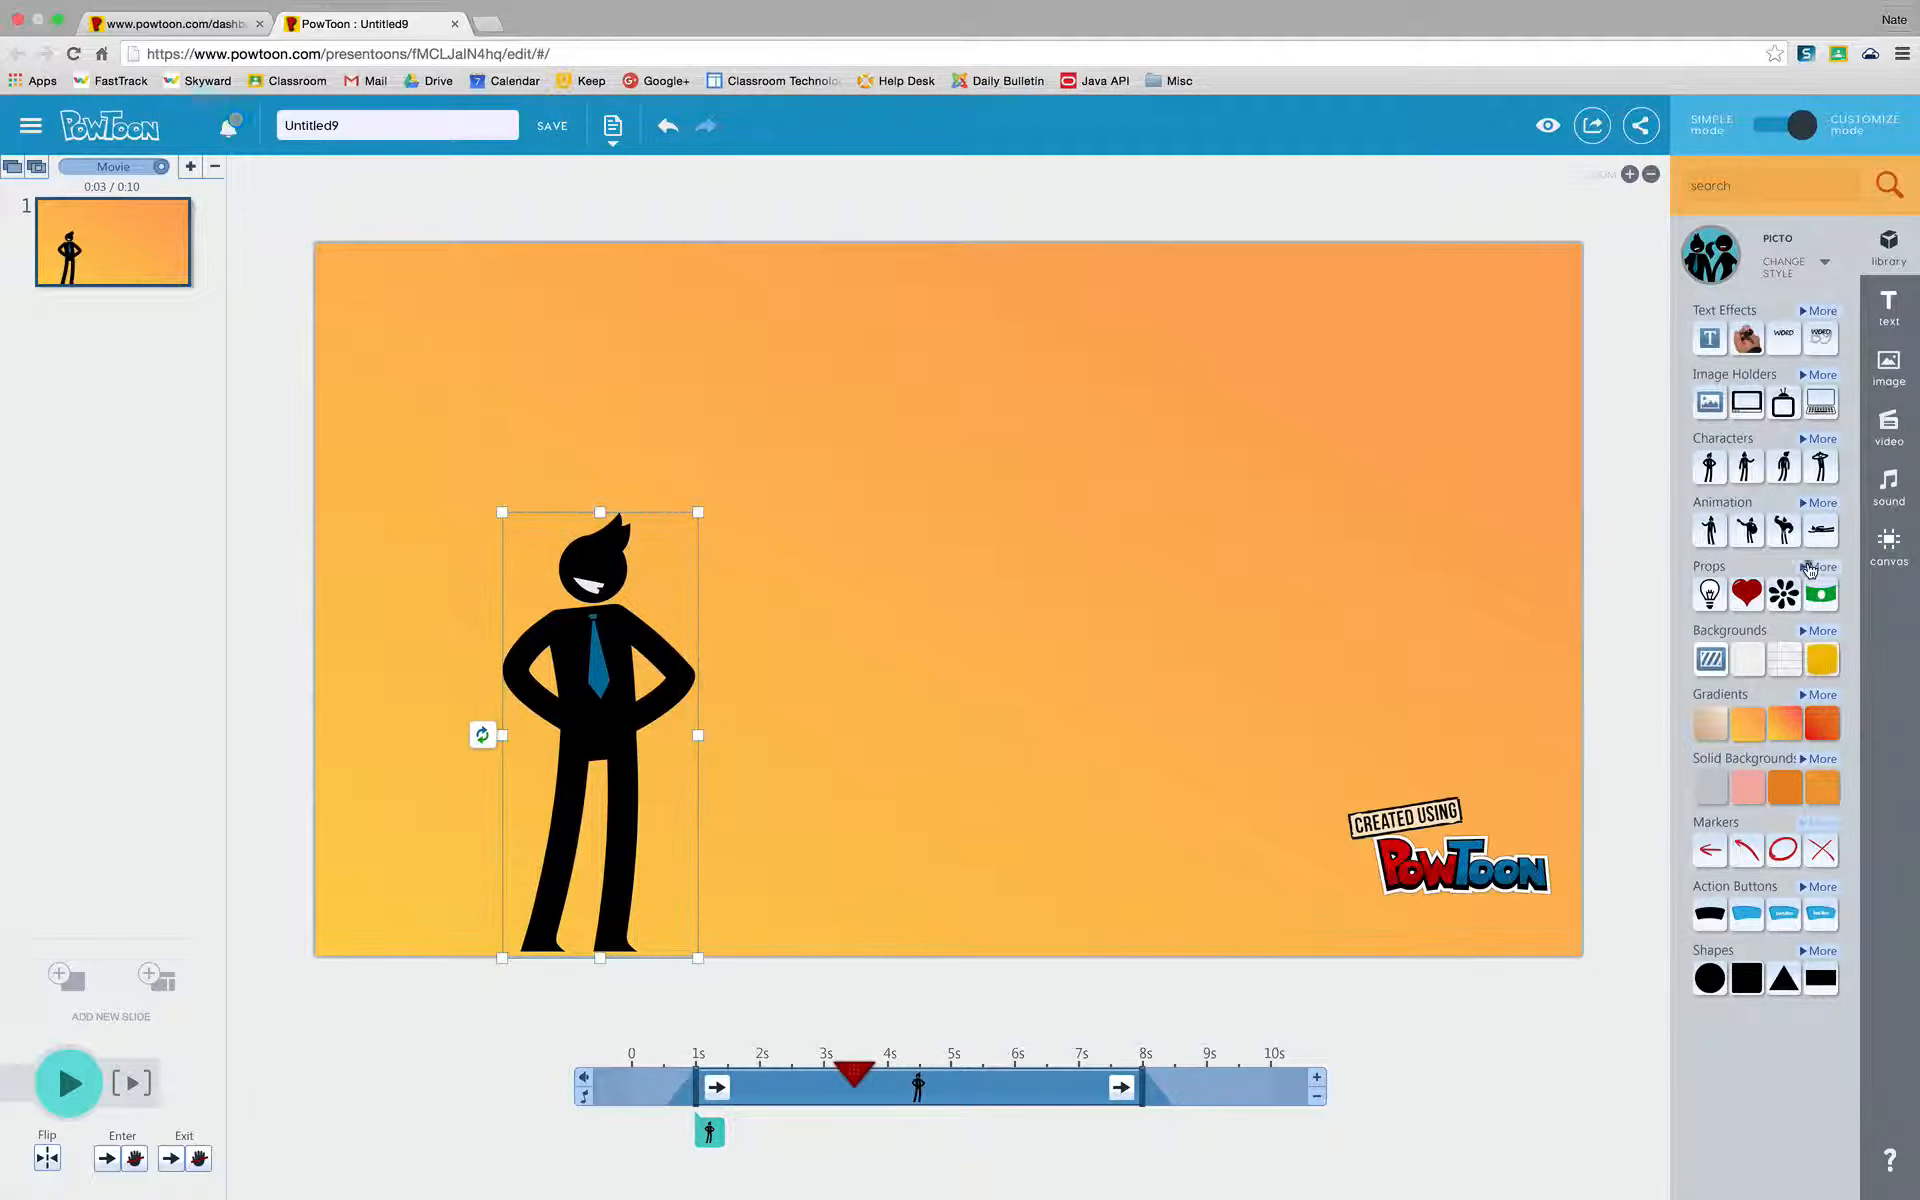
Place the Speech Bubble Long prop above the businessman and enlarge it from its corner
{"action": "left_click", "coordinate": [1816, 568]}
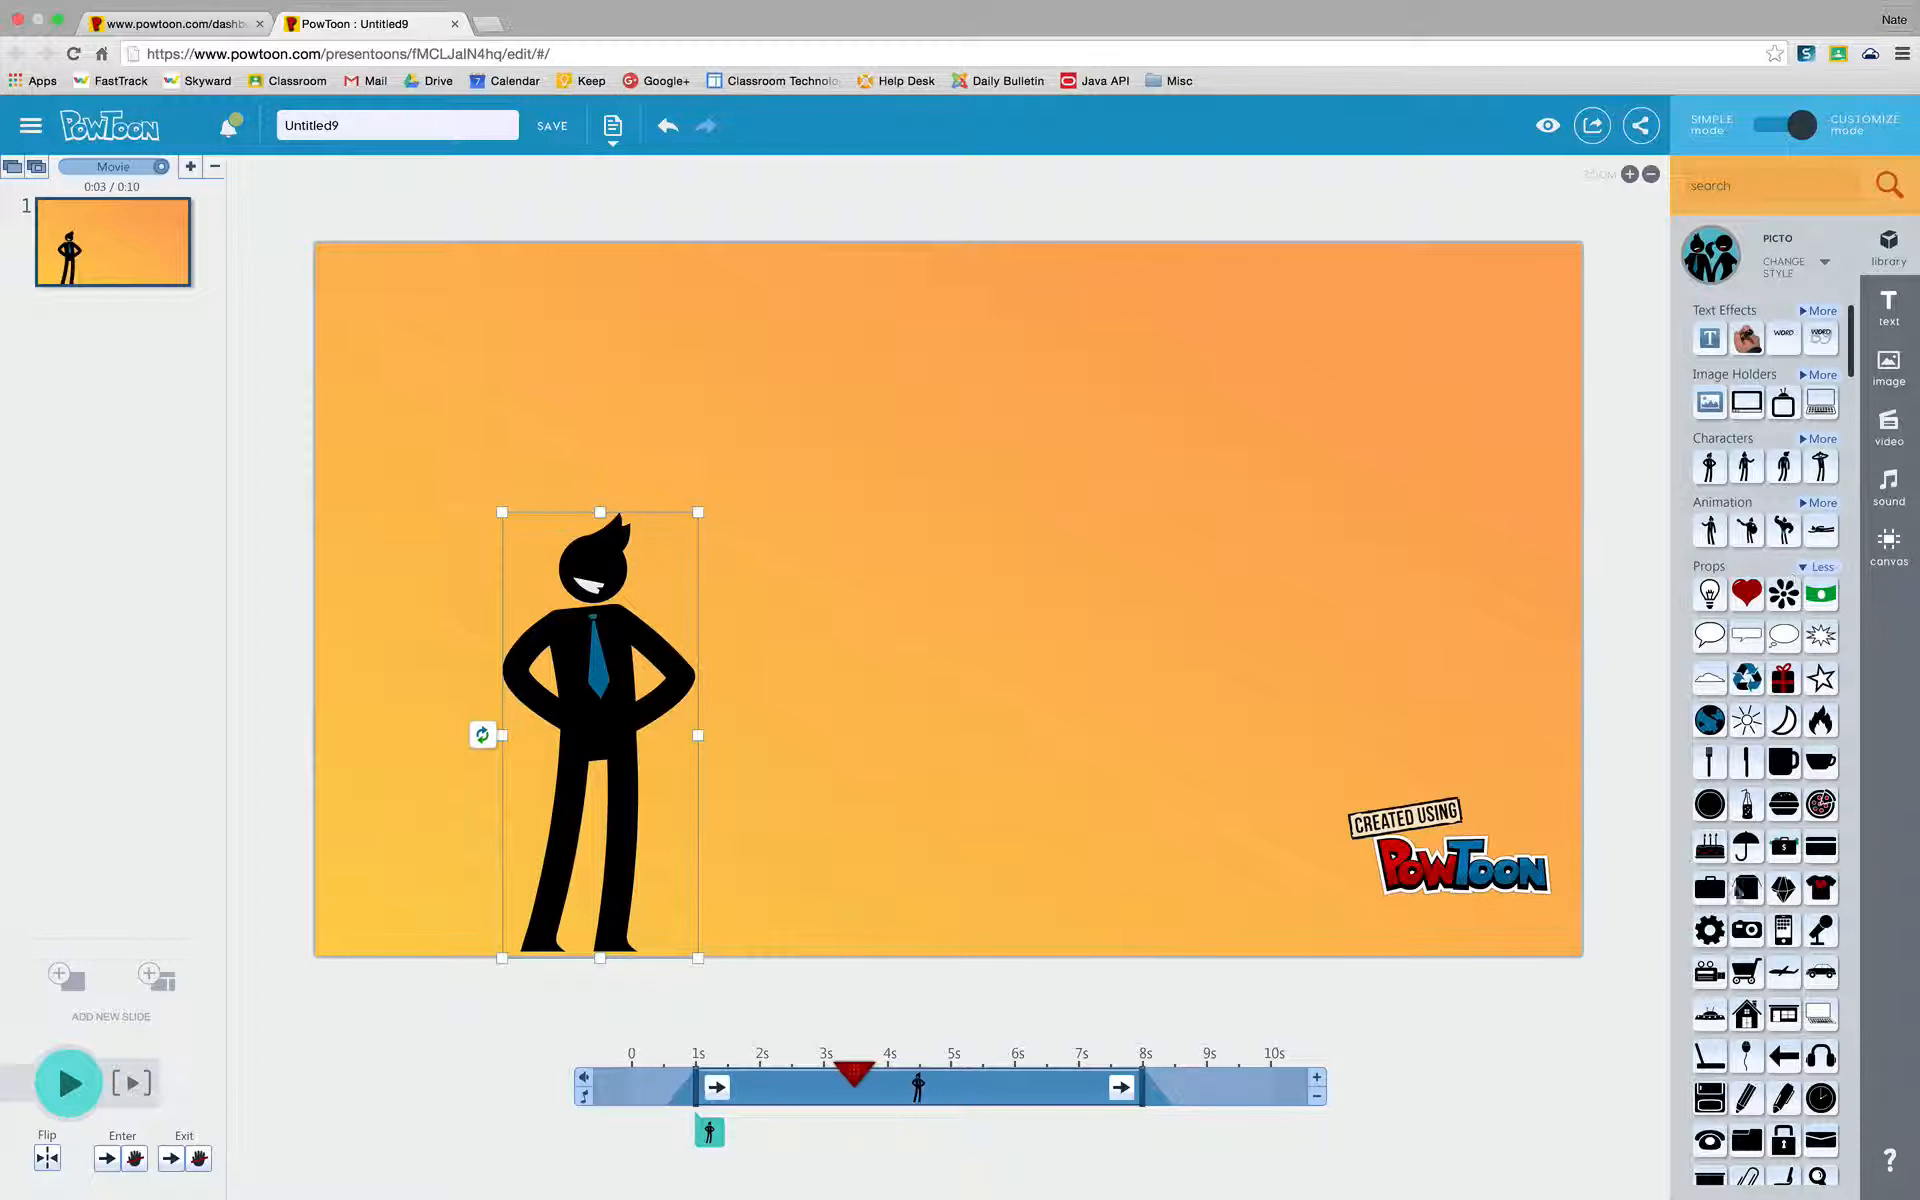
{"action": "scroll", "coordinate": [1735, 990], "scroll_direction": "down", "scroll_amount": 3}
{"action": "scroll", "coordinate": [1735, 990], "scroll_direction": "up", "scroll_amount": 3}
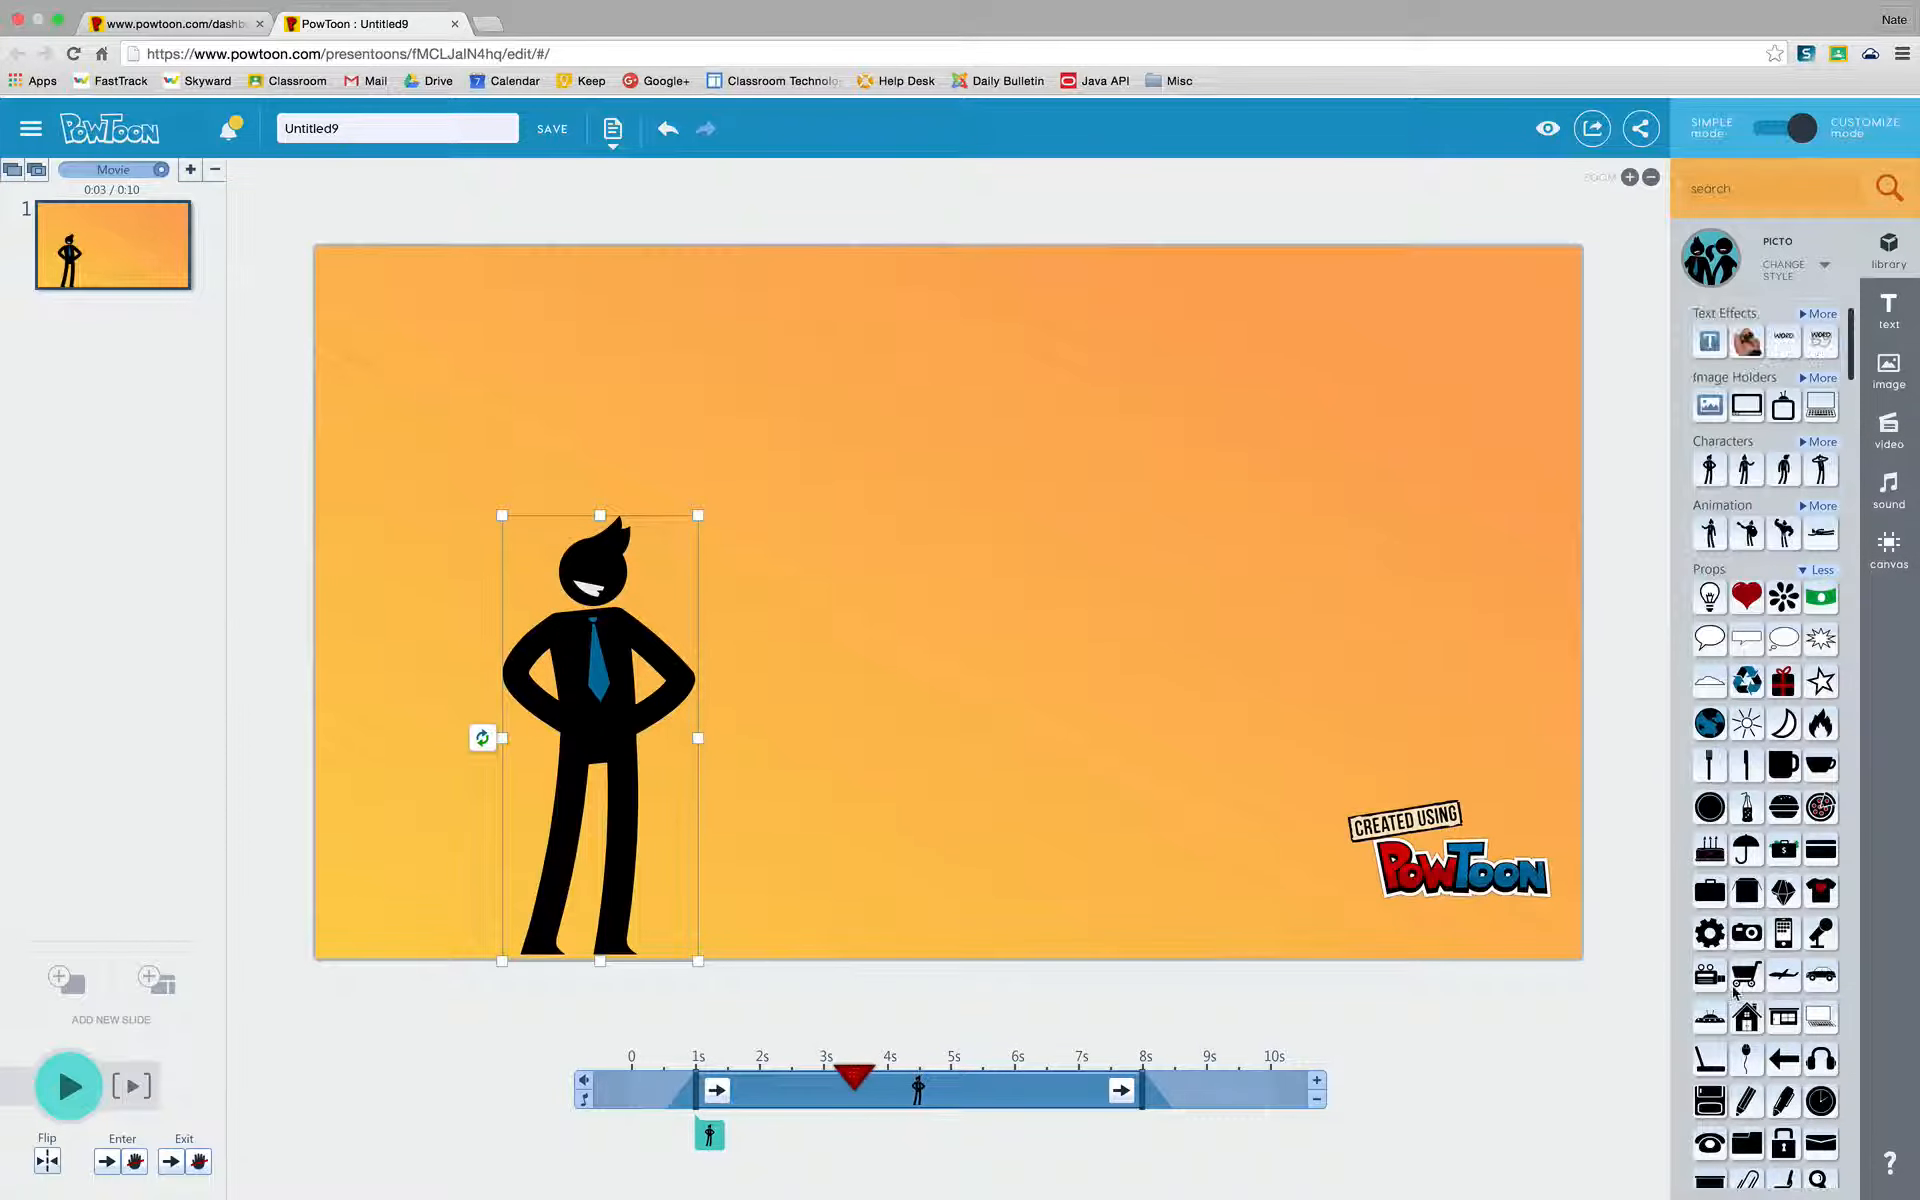
{"action": "mouse_move", "coordinate": [1750, 636]}
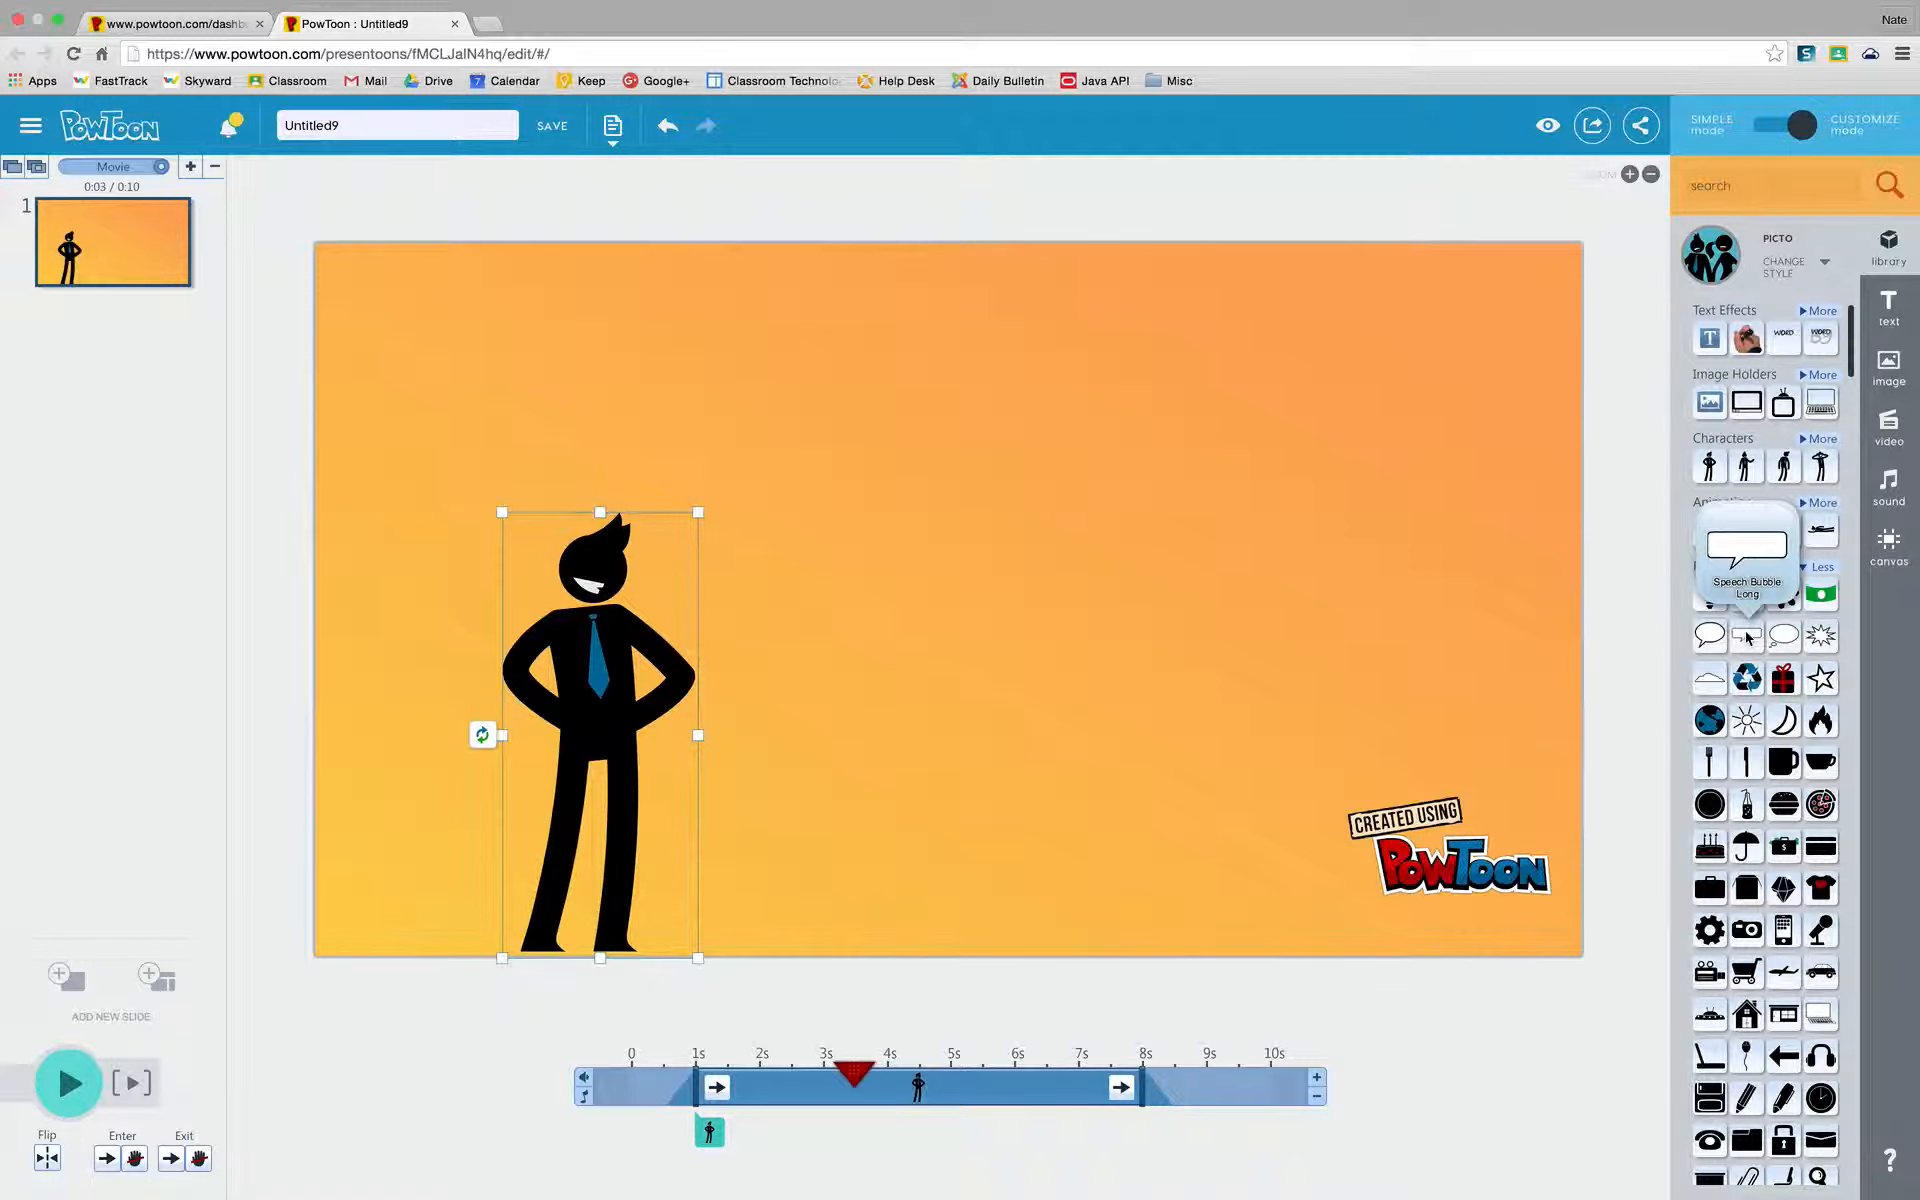
{"action": "left_click_drag", "start_coordinate": [1749, 638], "coordinate": [777, 446]}
{"action": "mouse_move", "coordinate": [908, 369]}
{"action": "left_mouse_down"}
{"action": "mouse_move", "coordinate": [1004, 297]}
{"action": "mouse_move", "coordinate": [917, 330]}
{"action": "left_mouse_up"}
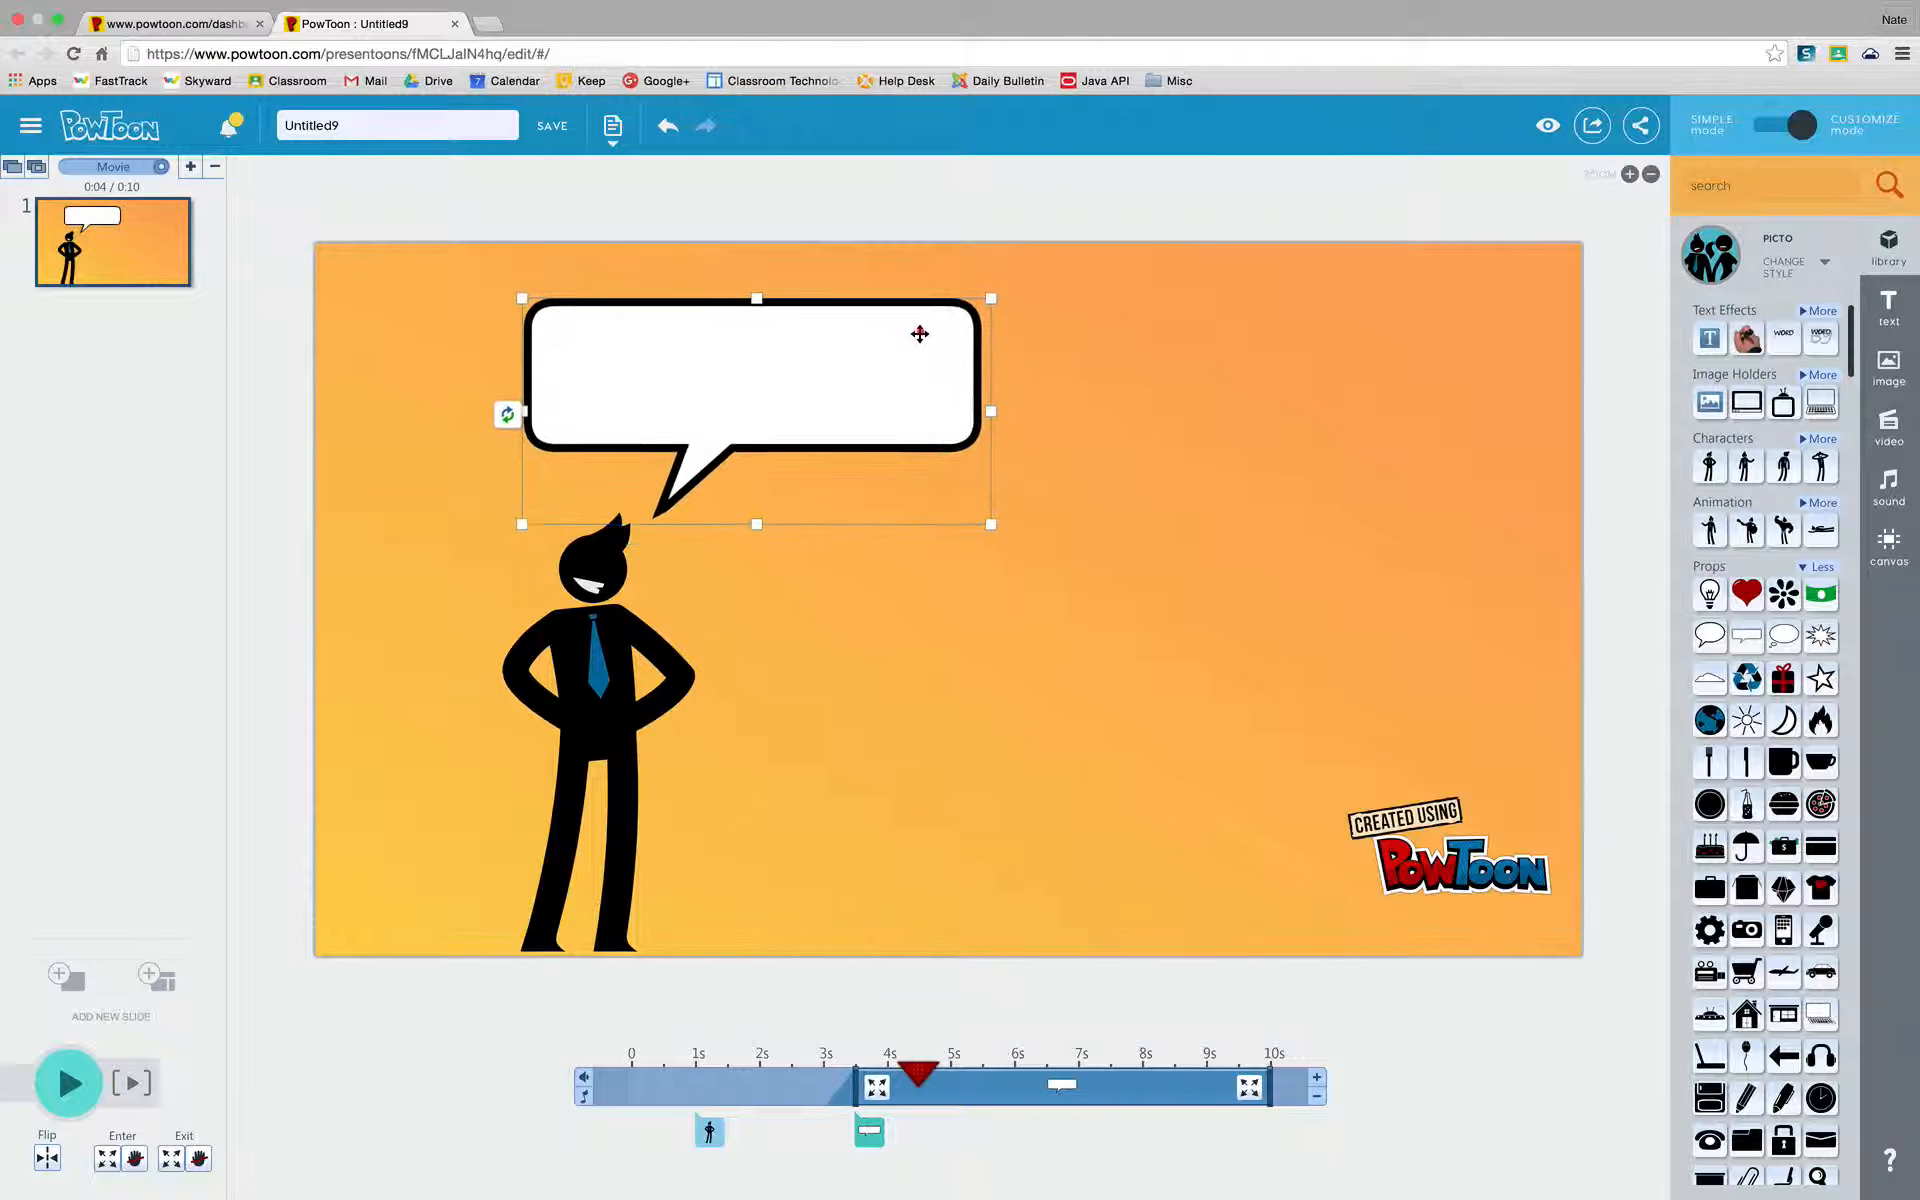
Nudge the bubble up-left, check its 3.5–10s timing against the businessman's 1–8s, then rewind
{"action": "left_click", "coordinate": [917, 330]}
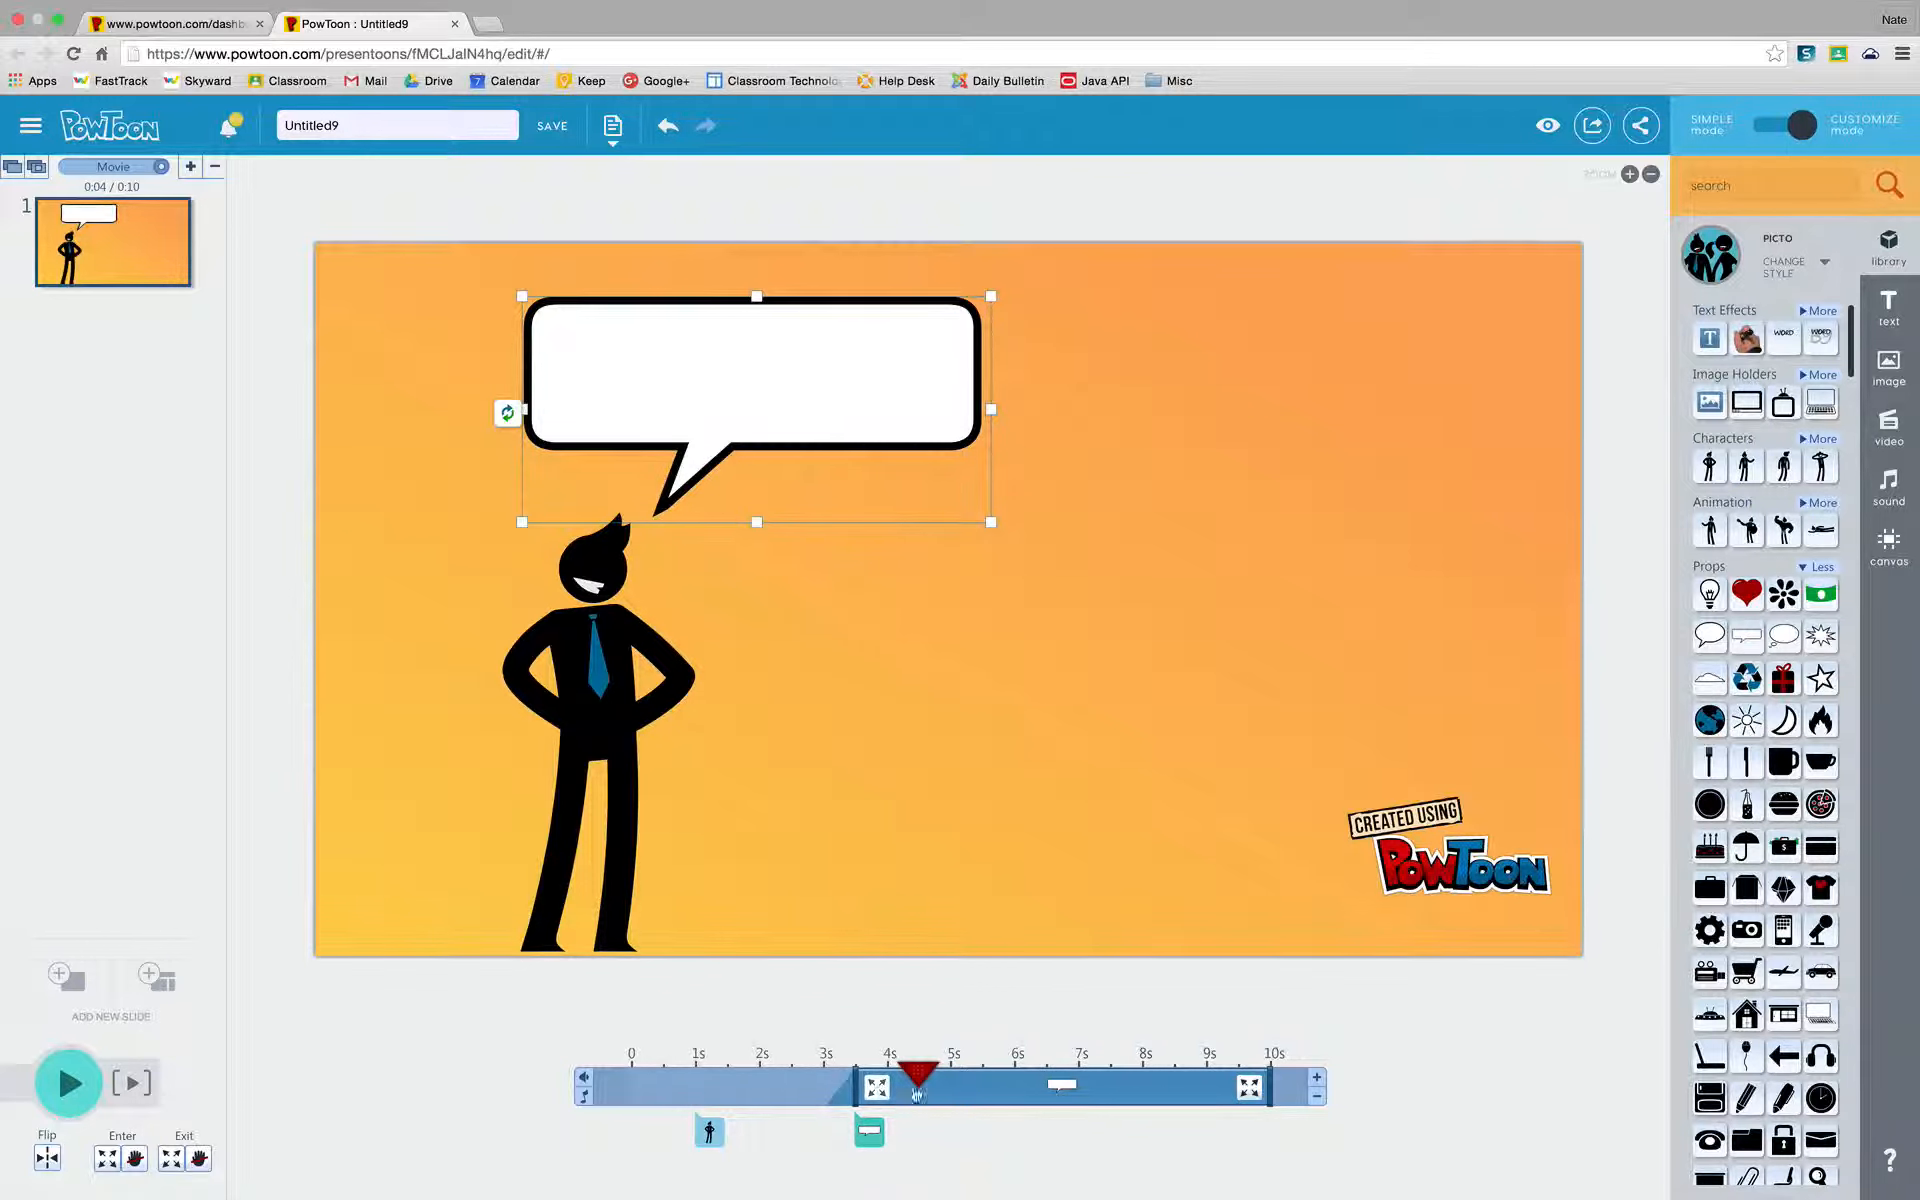
{"action": "left_click", "coordinate": [709, 1132]}
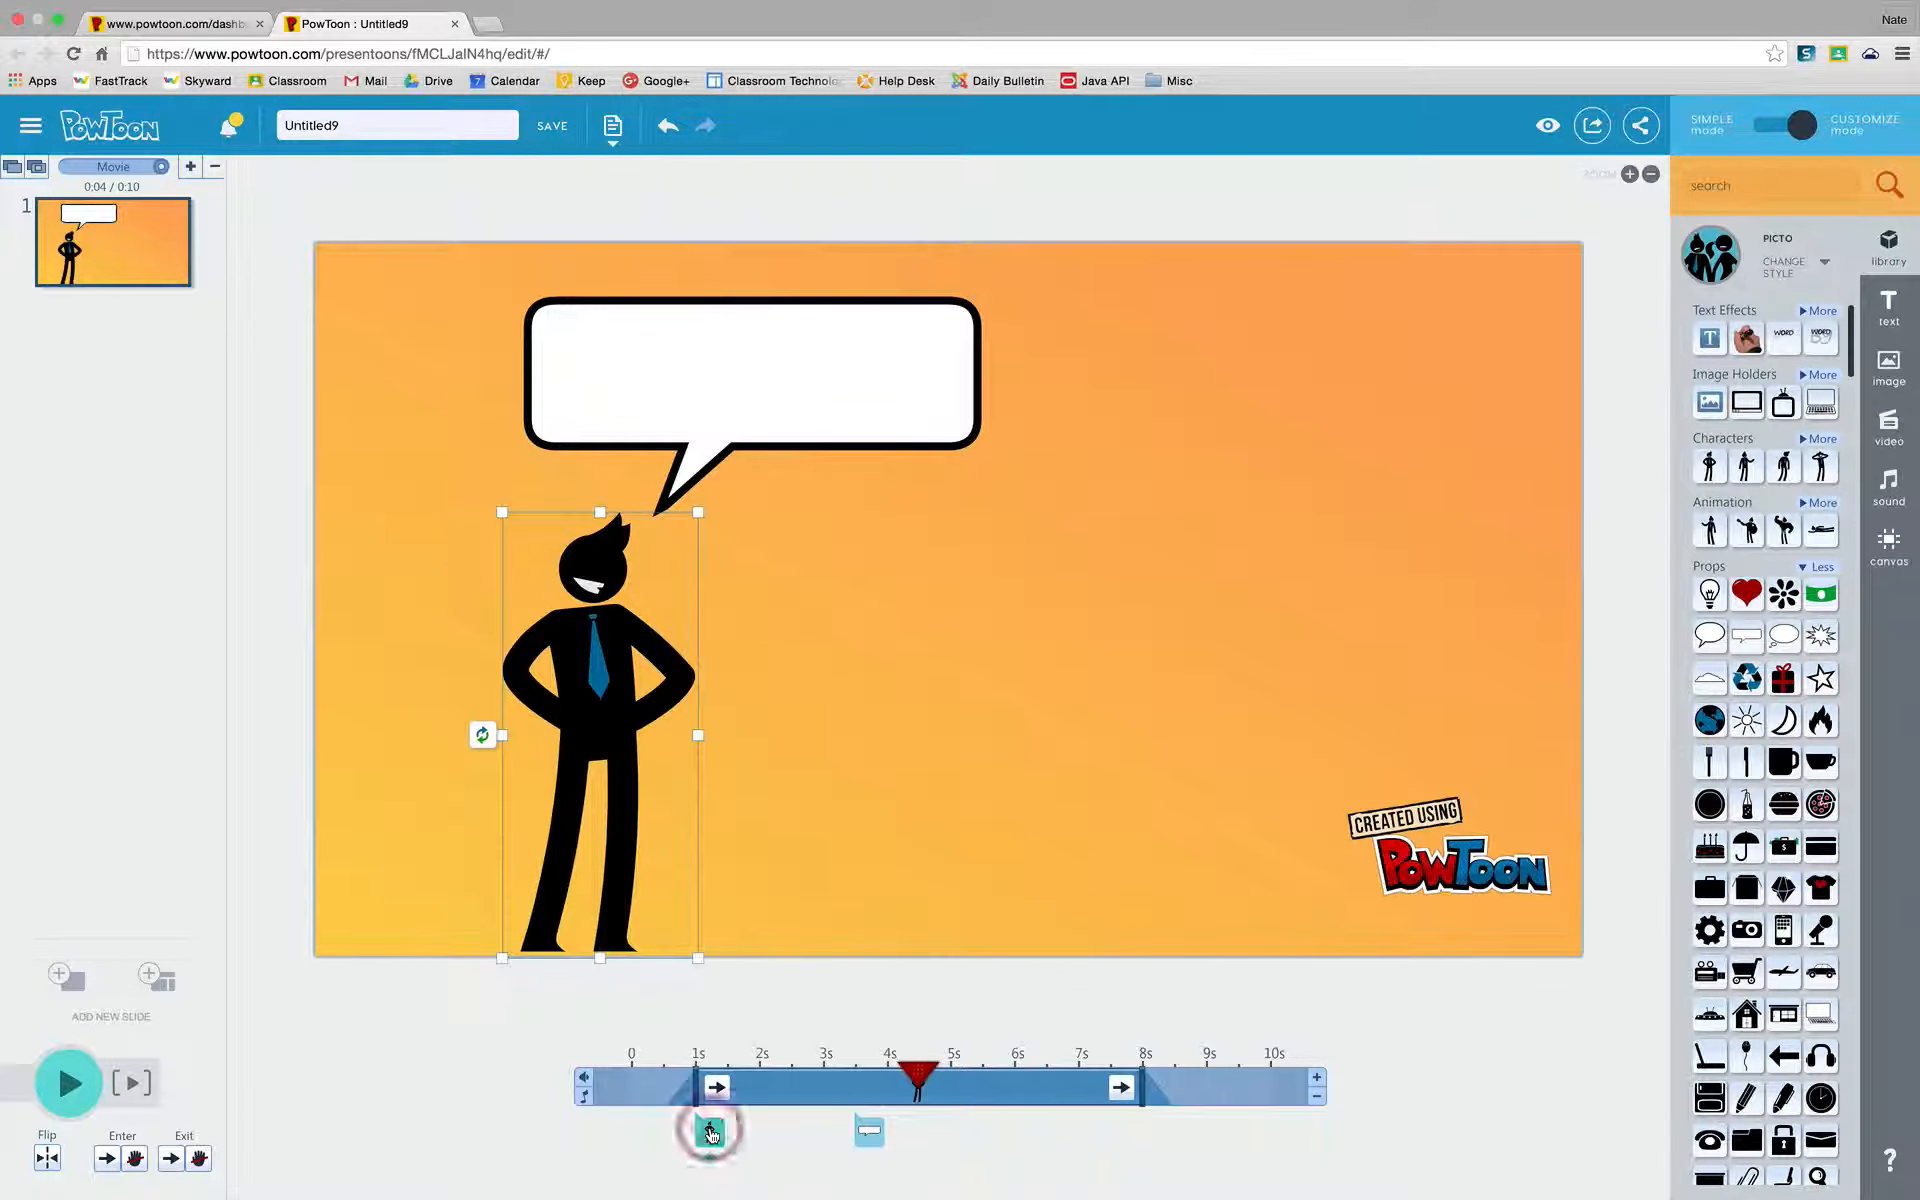
{"action": "left_click", "coordinate": [870, 1134]}
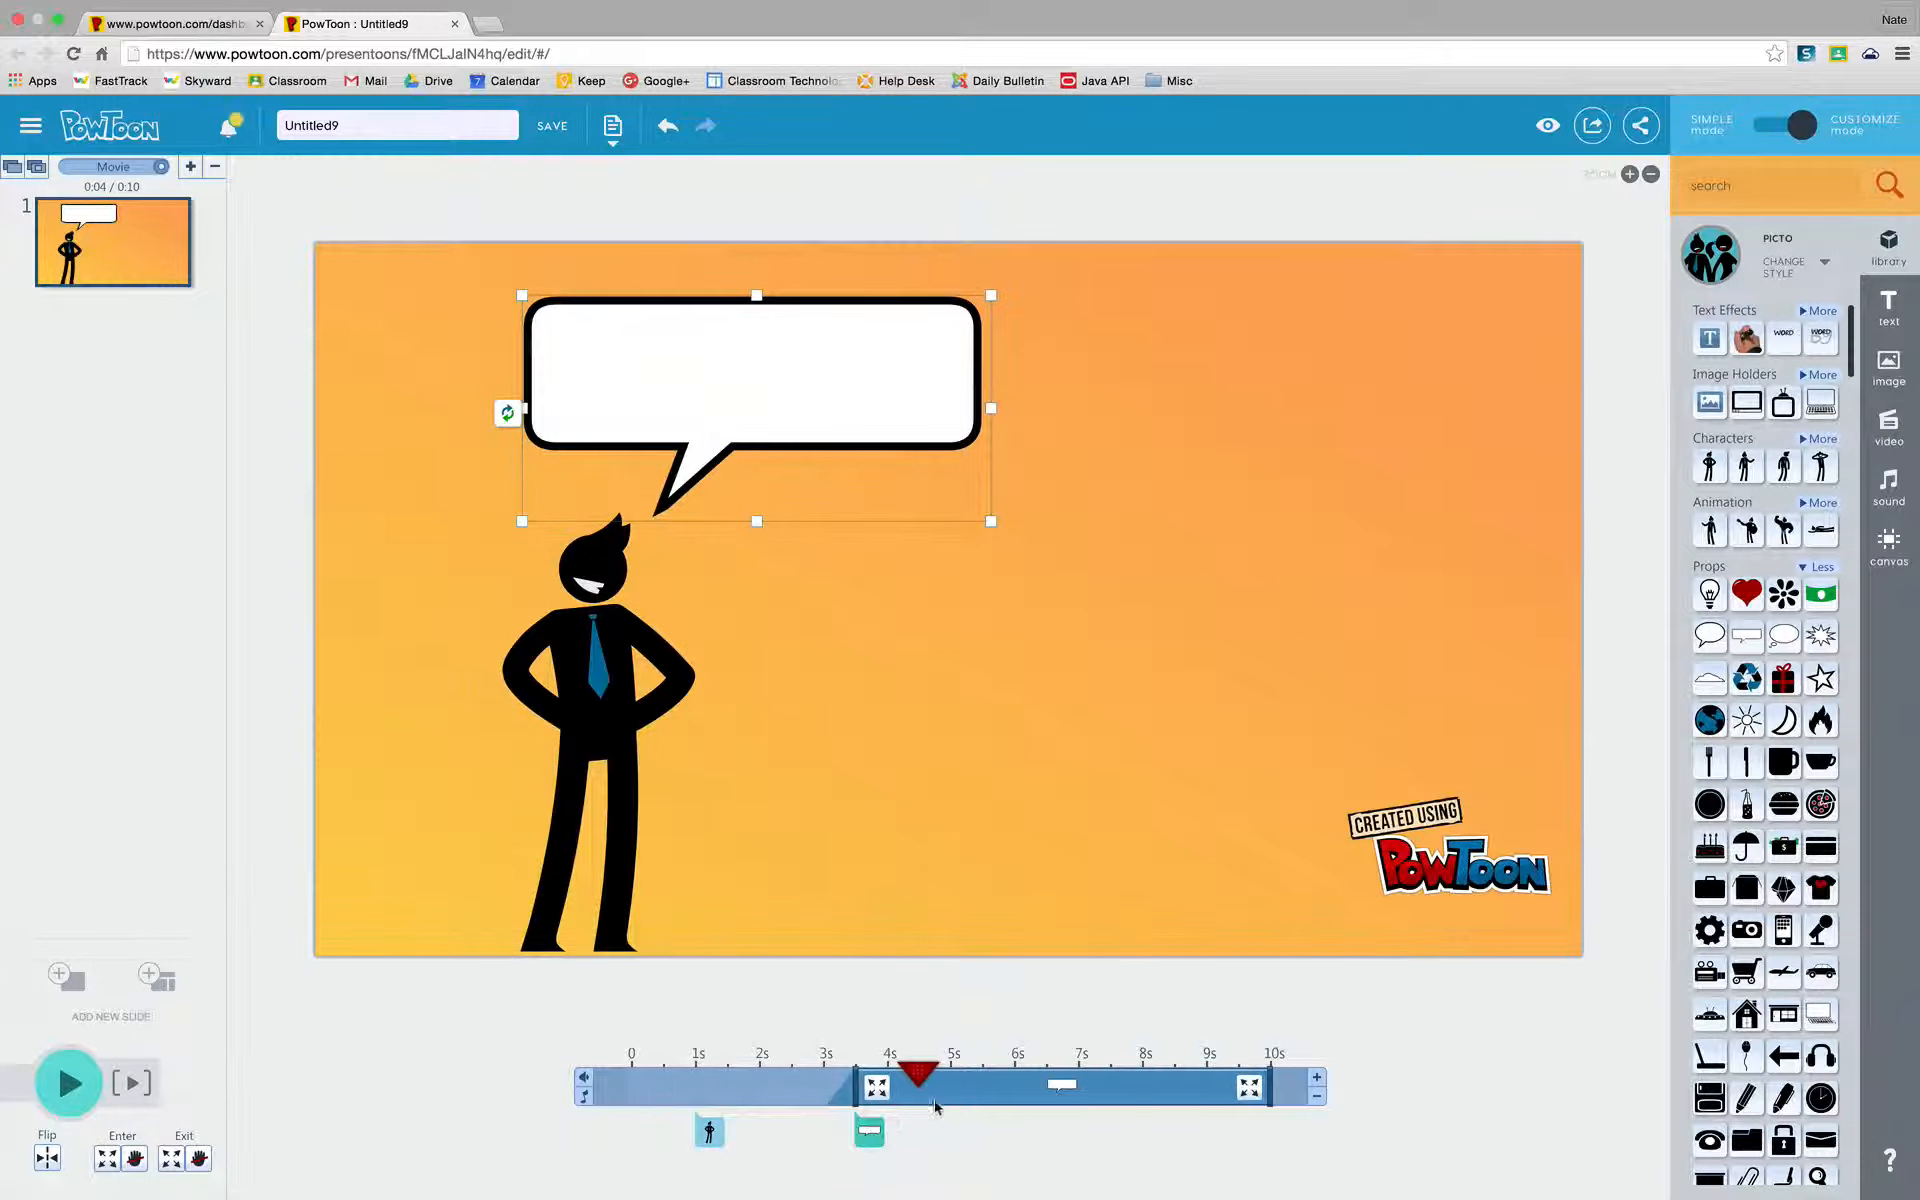
{"action": "left_click", "coordinate": [709, 1132]}
{"action": "left_click", "coordinate": [662, 1057]}
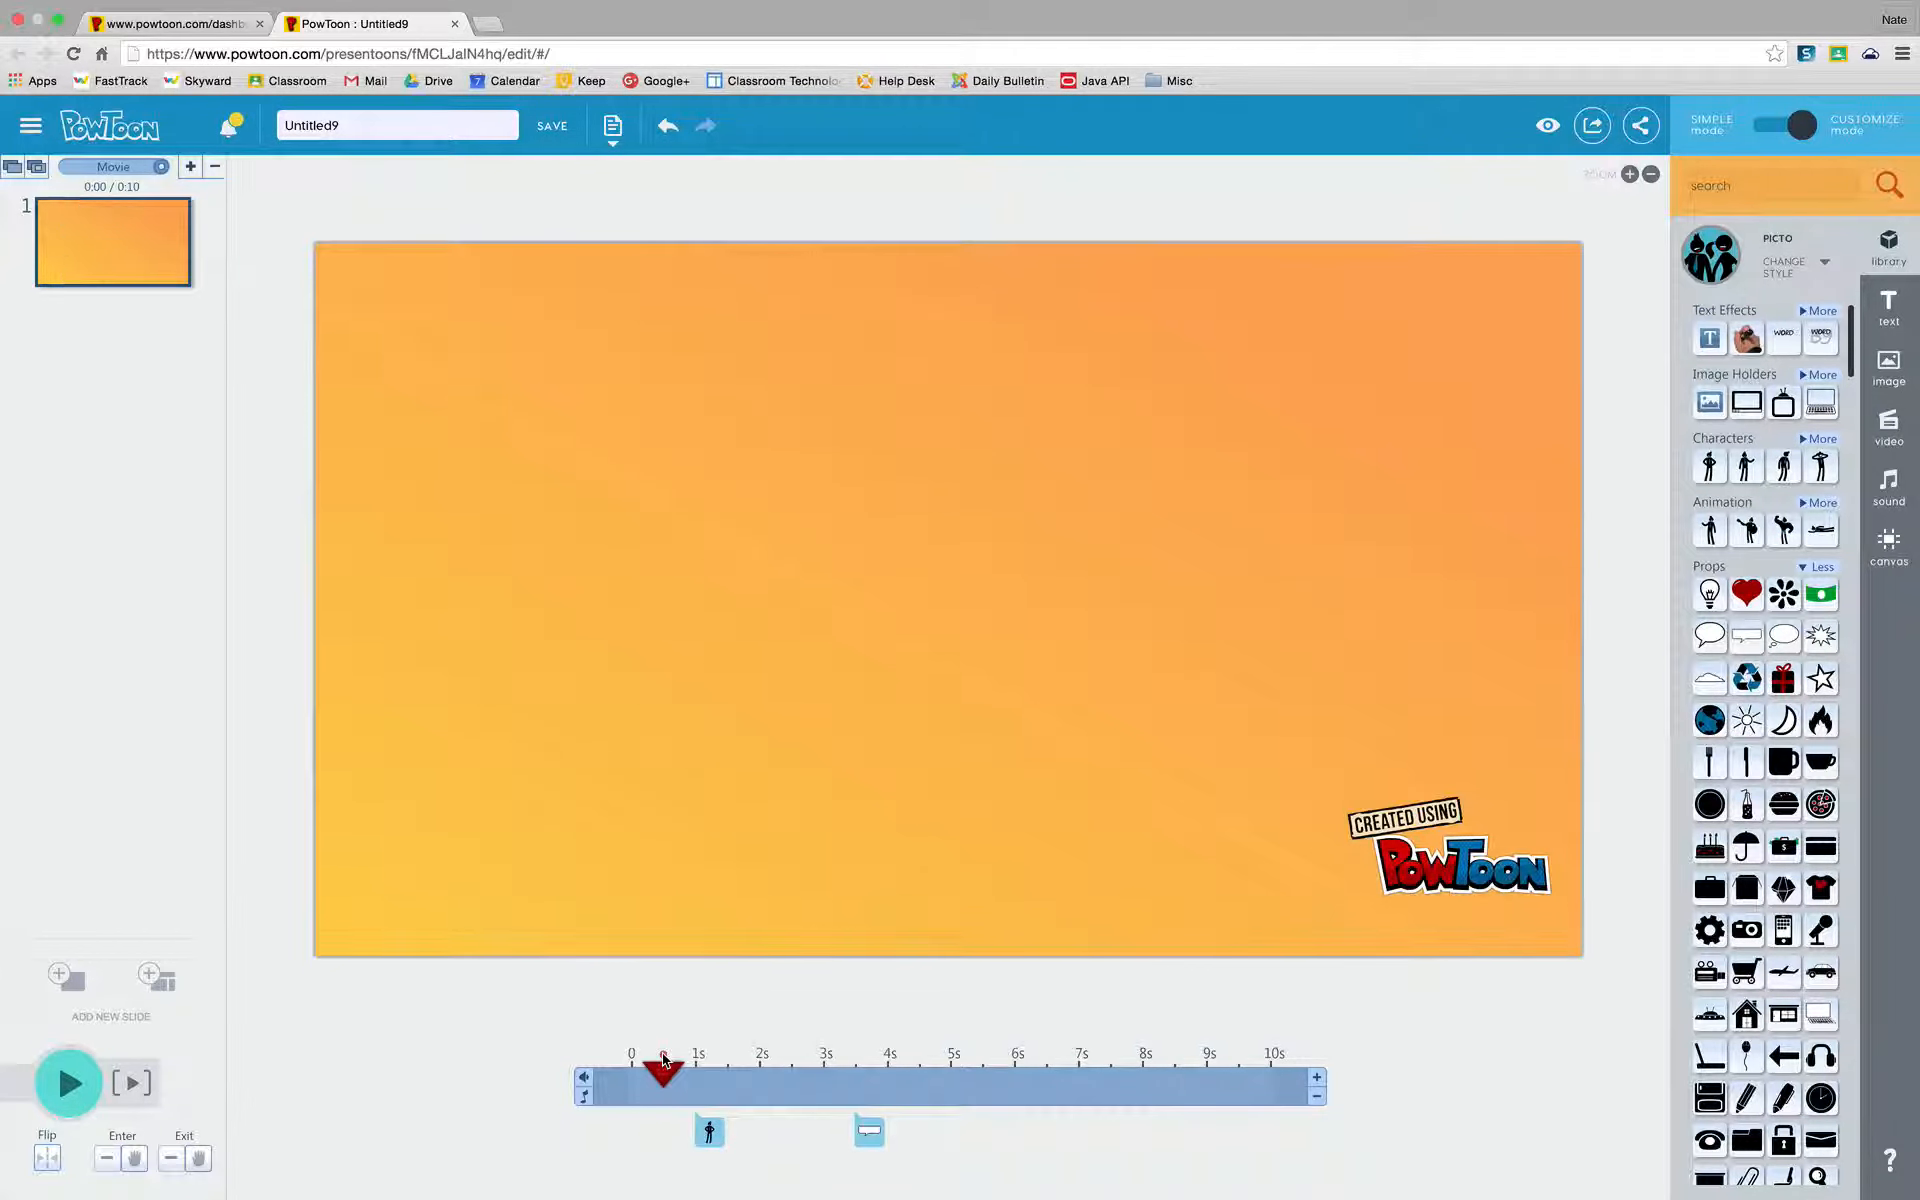
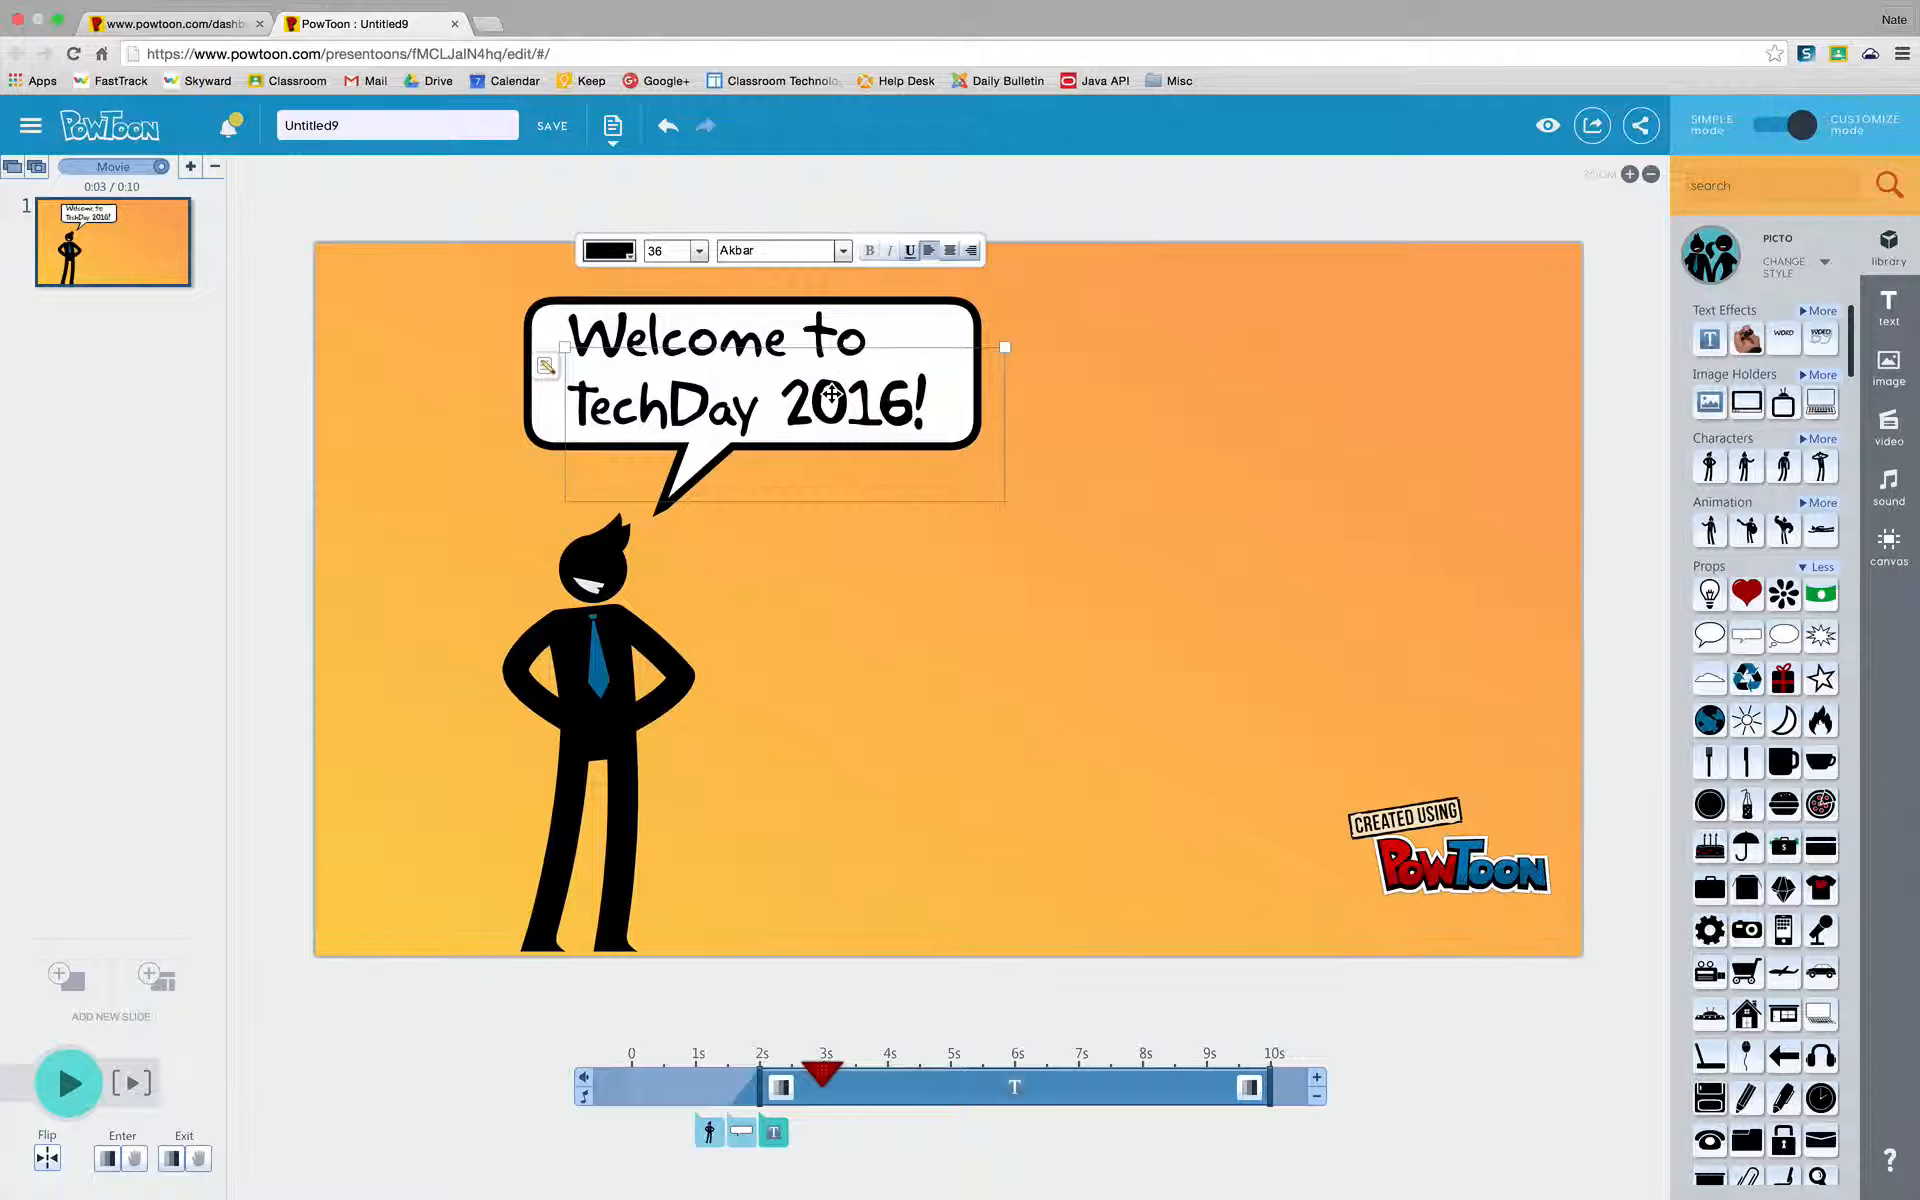
Inspect the timing bars of the character, the speech bubble and the bubble's text in turn
{"action": "left_click", "coordinate": [1194, 474]}
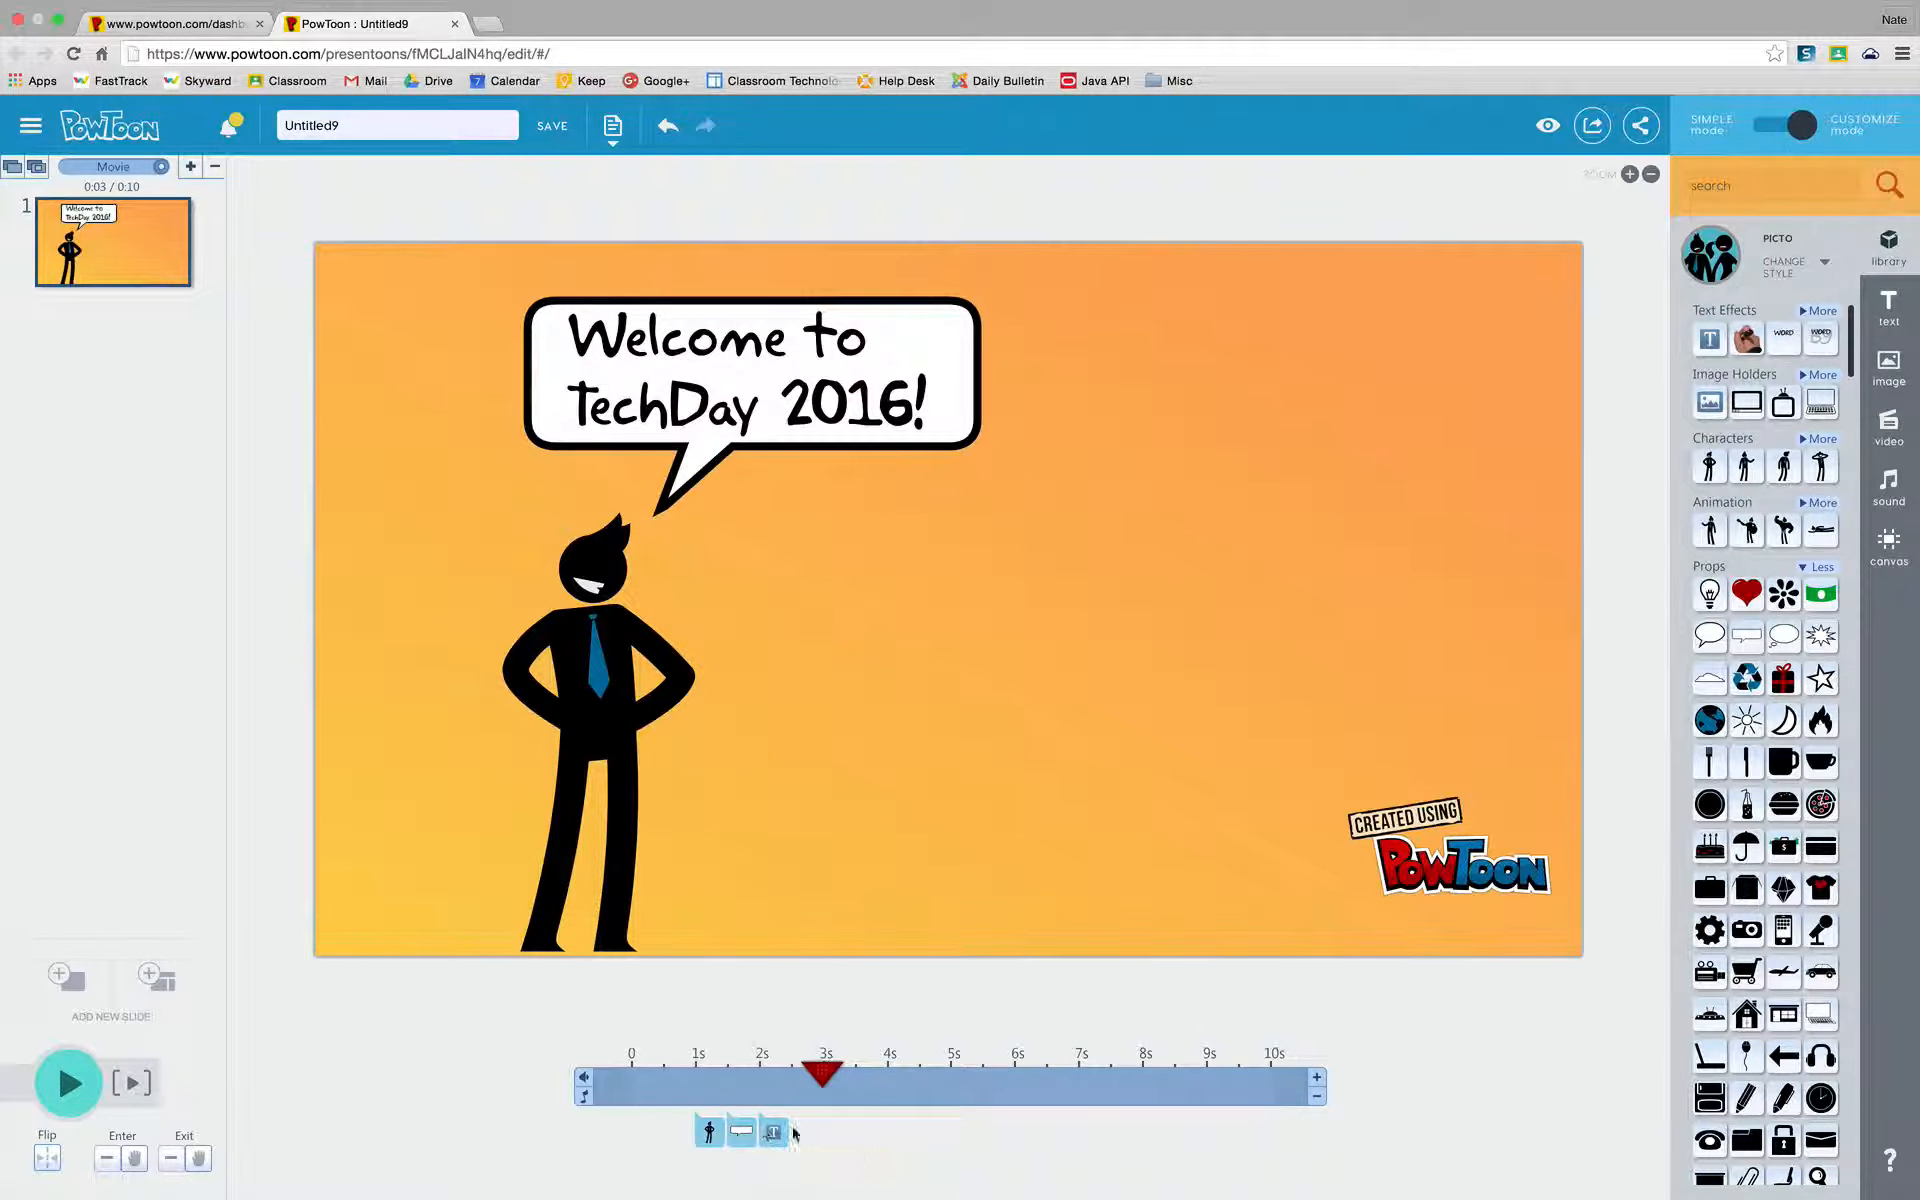
{"action": "left_click", "coordinate": [709, 1132]}
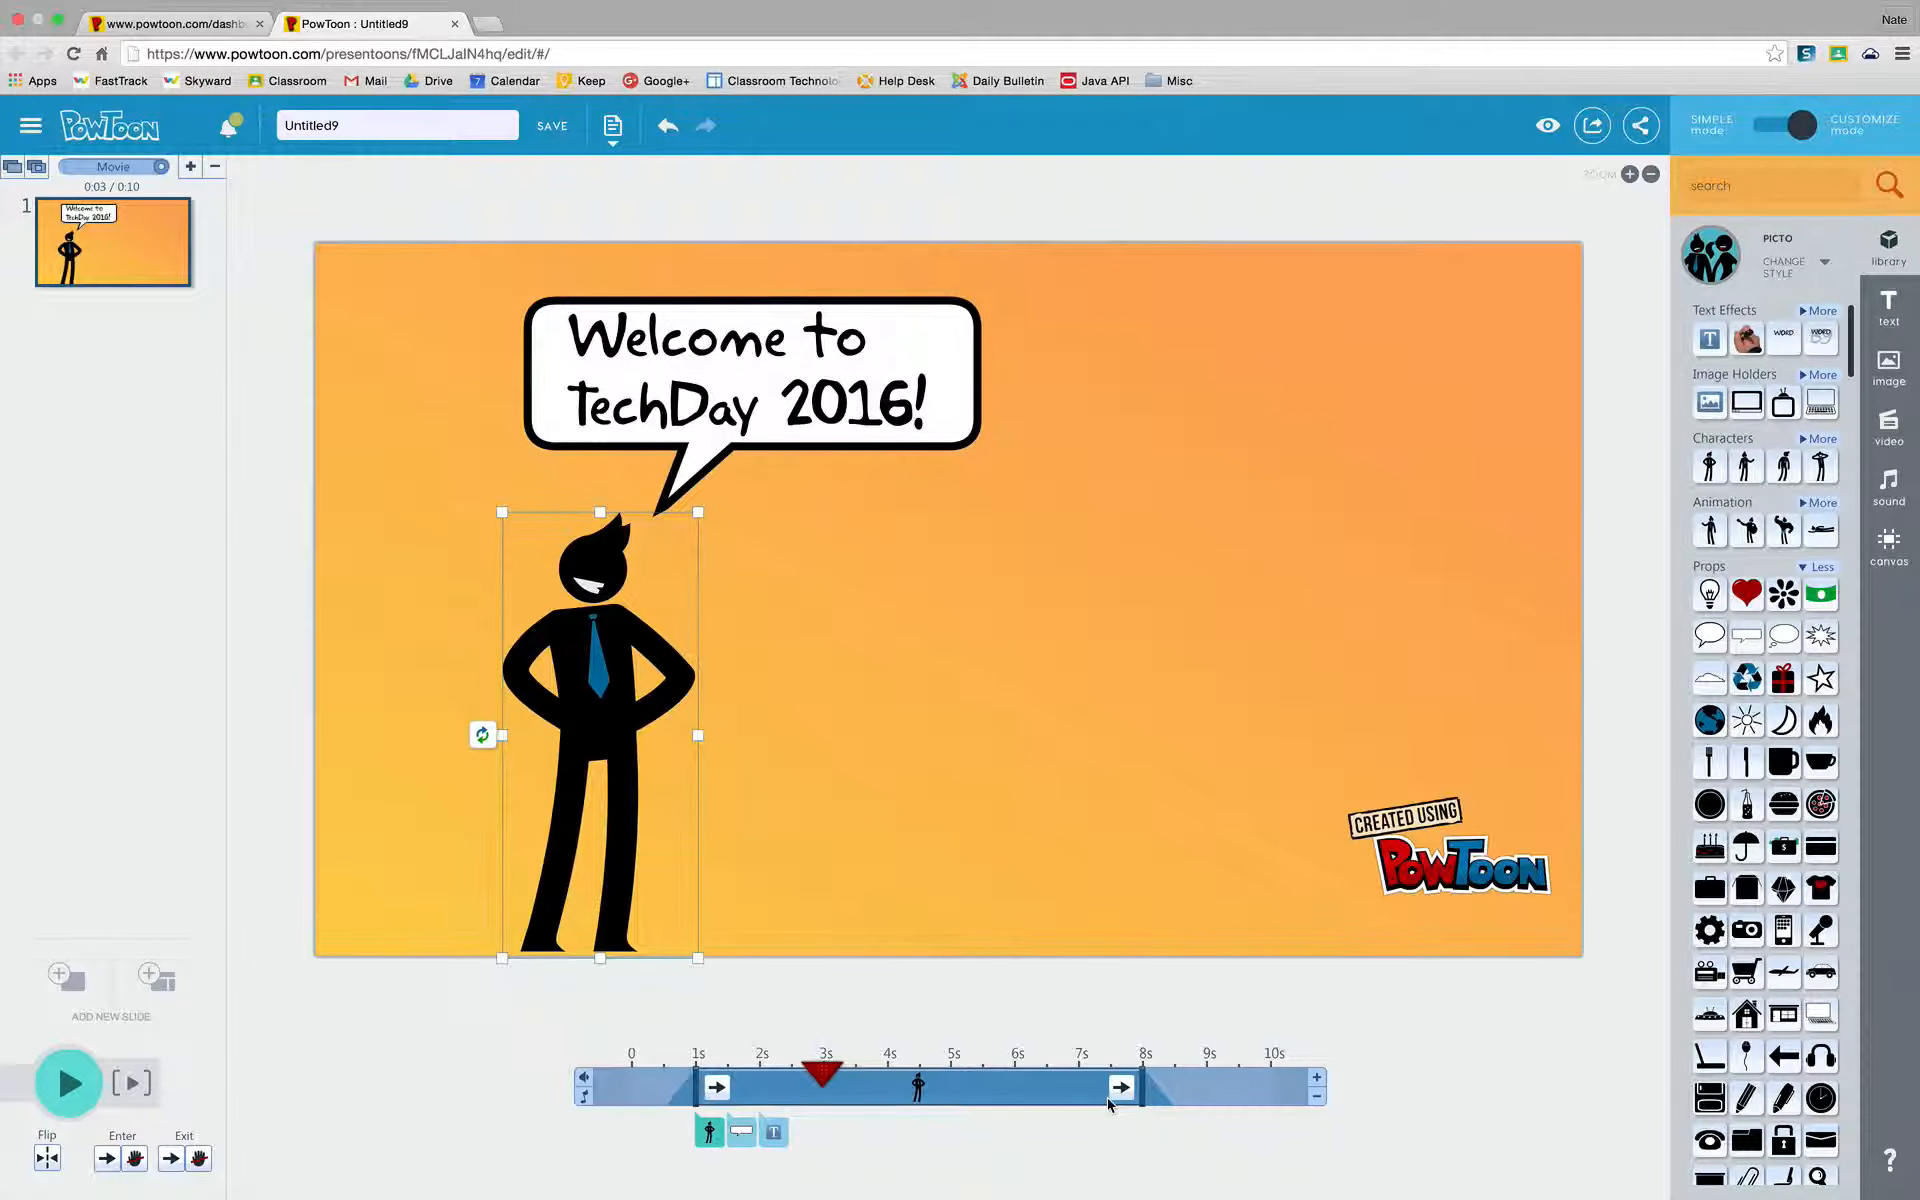
{"action": "left_click", "coordinate": [742, 1133]}
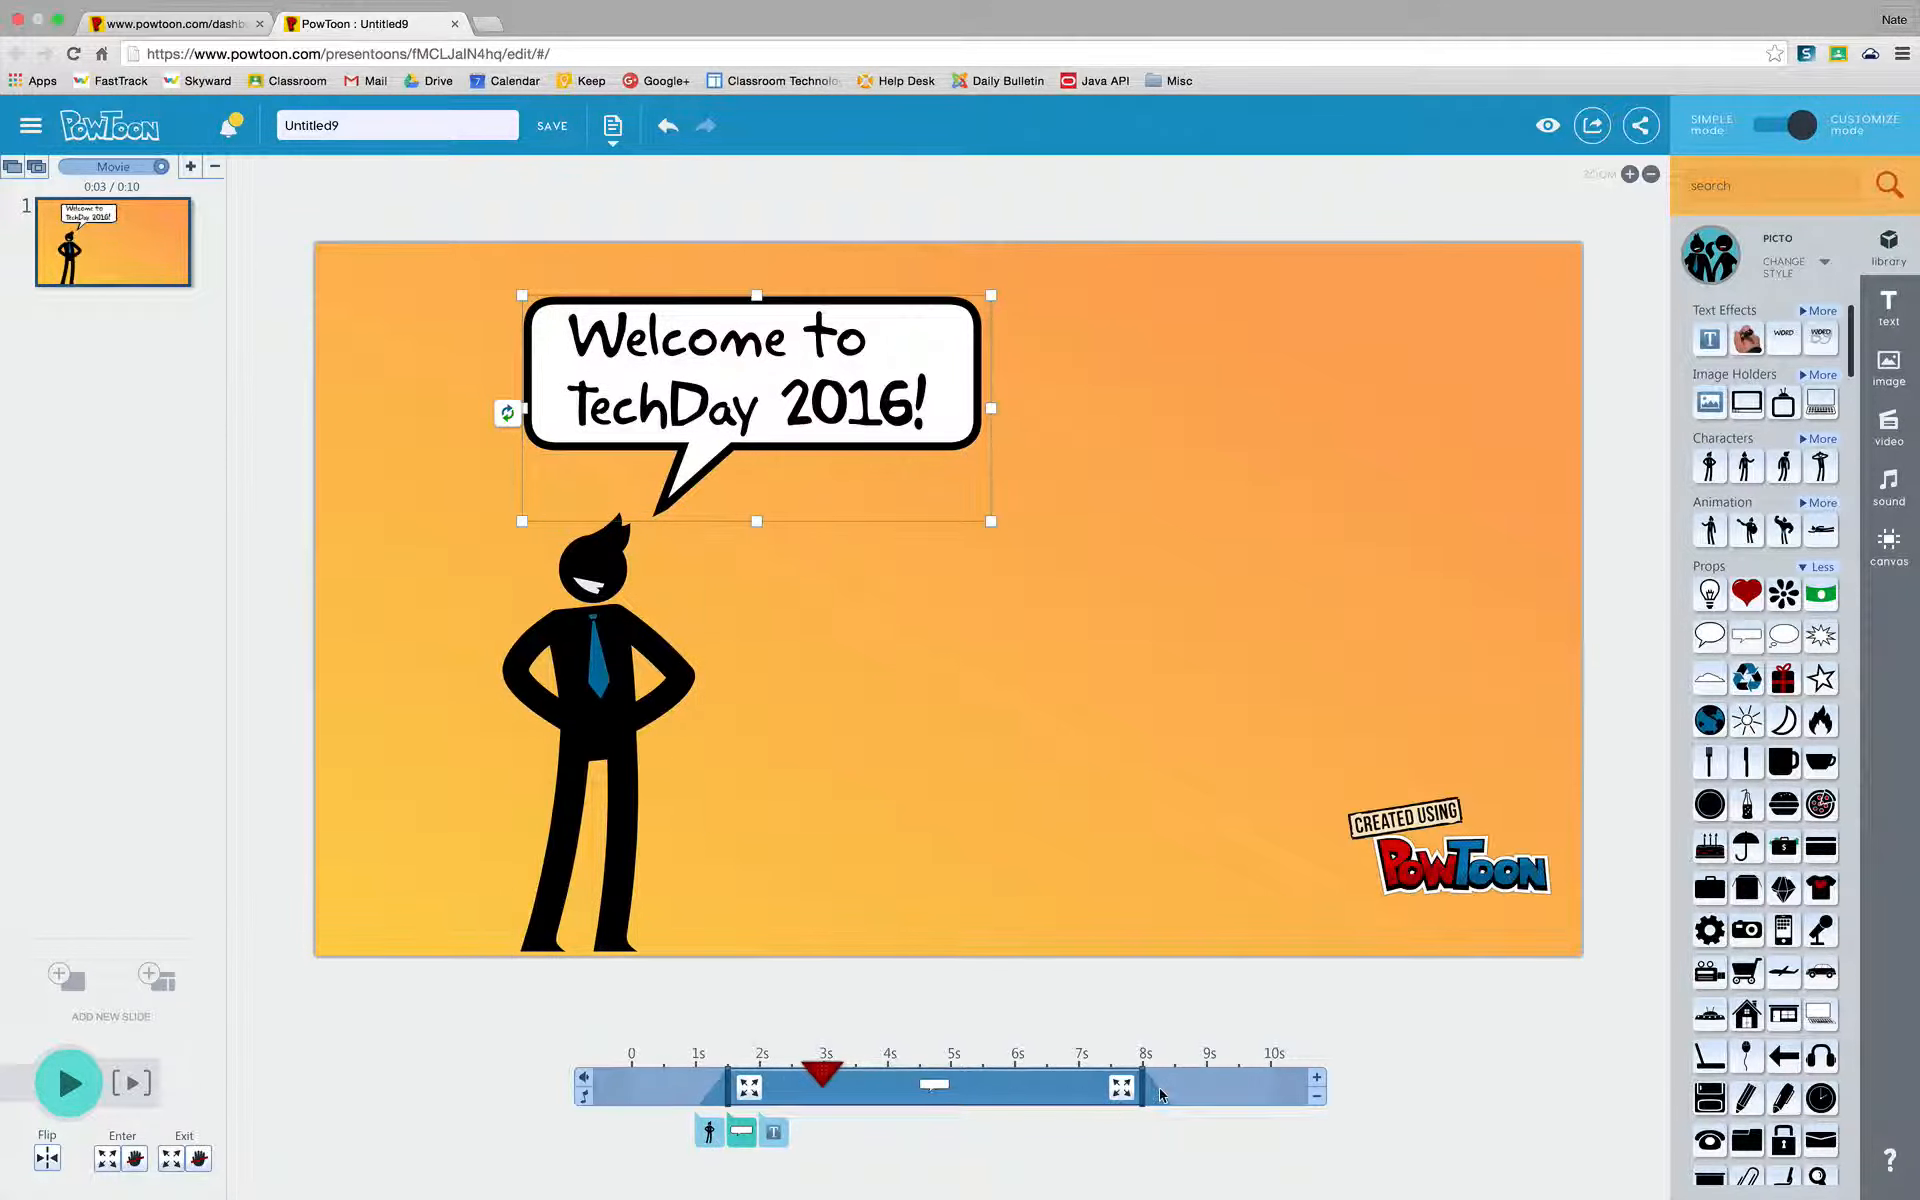
{"action": "left_click", "coordinate": [776, 1132]}
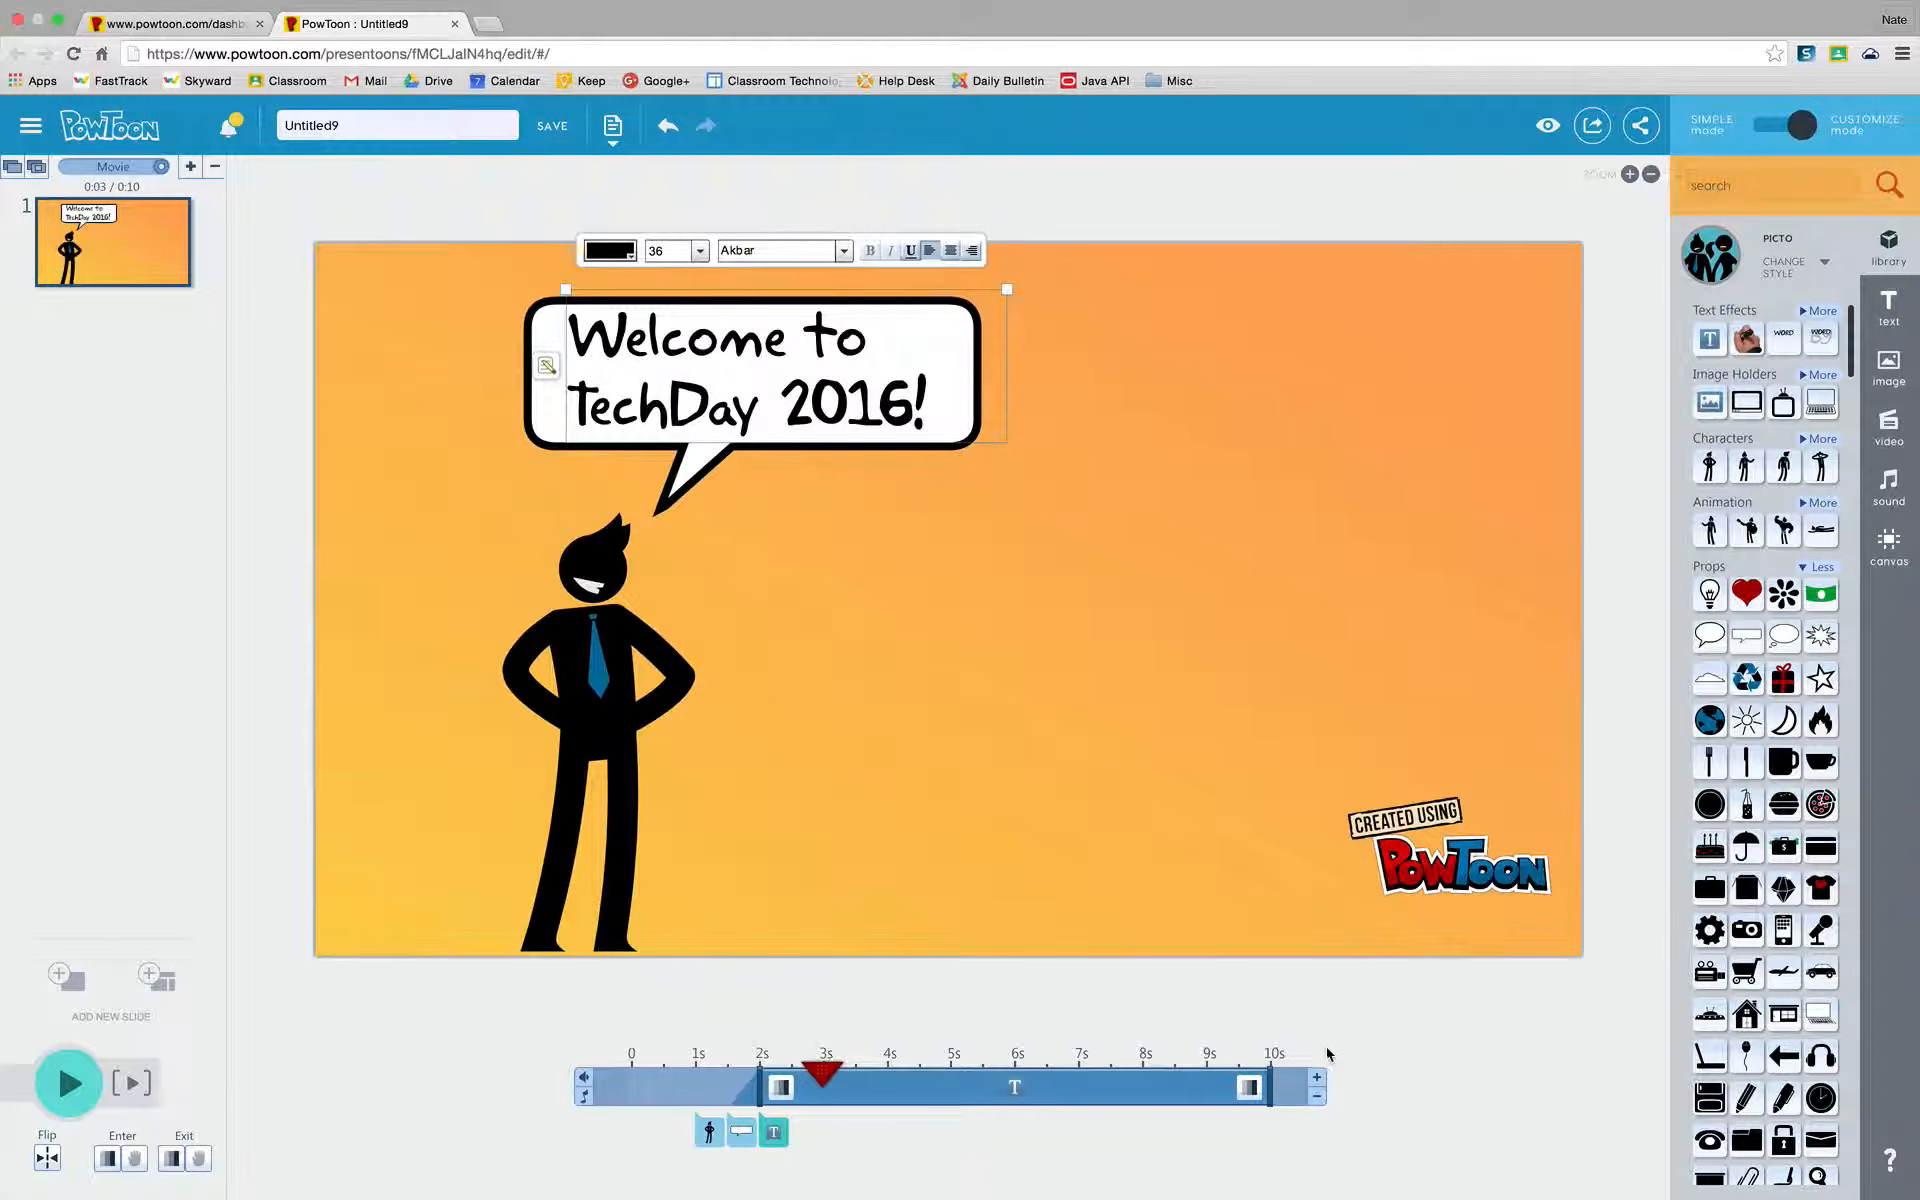
Preview the slide and put the playhead at the 4-second mark
{"action": "left_click", "coordinate": [136, 1085]}
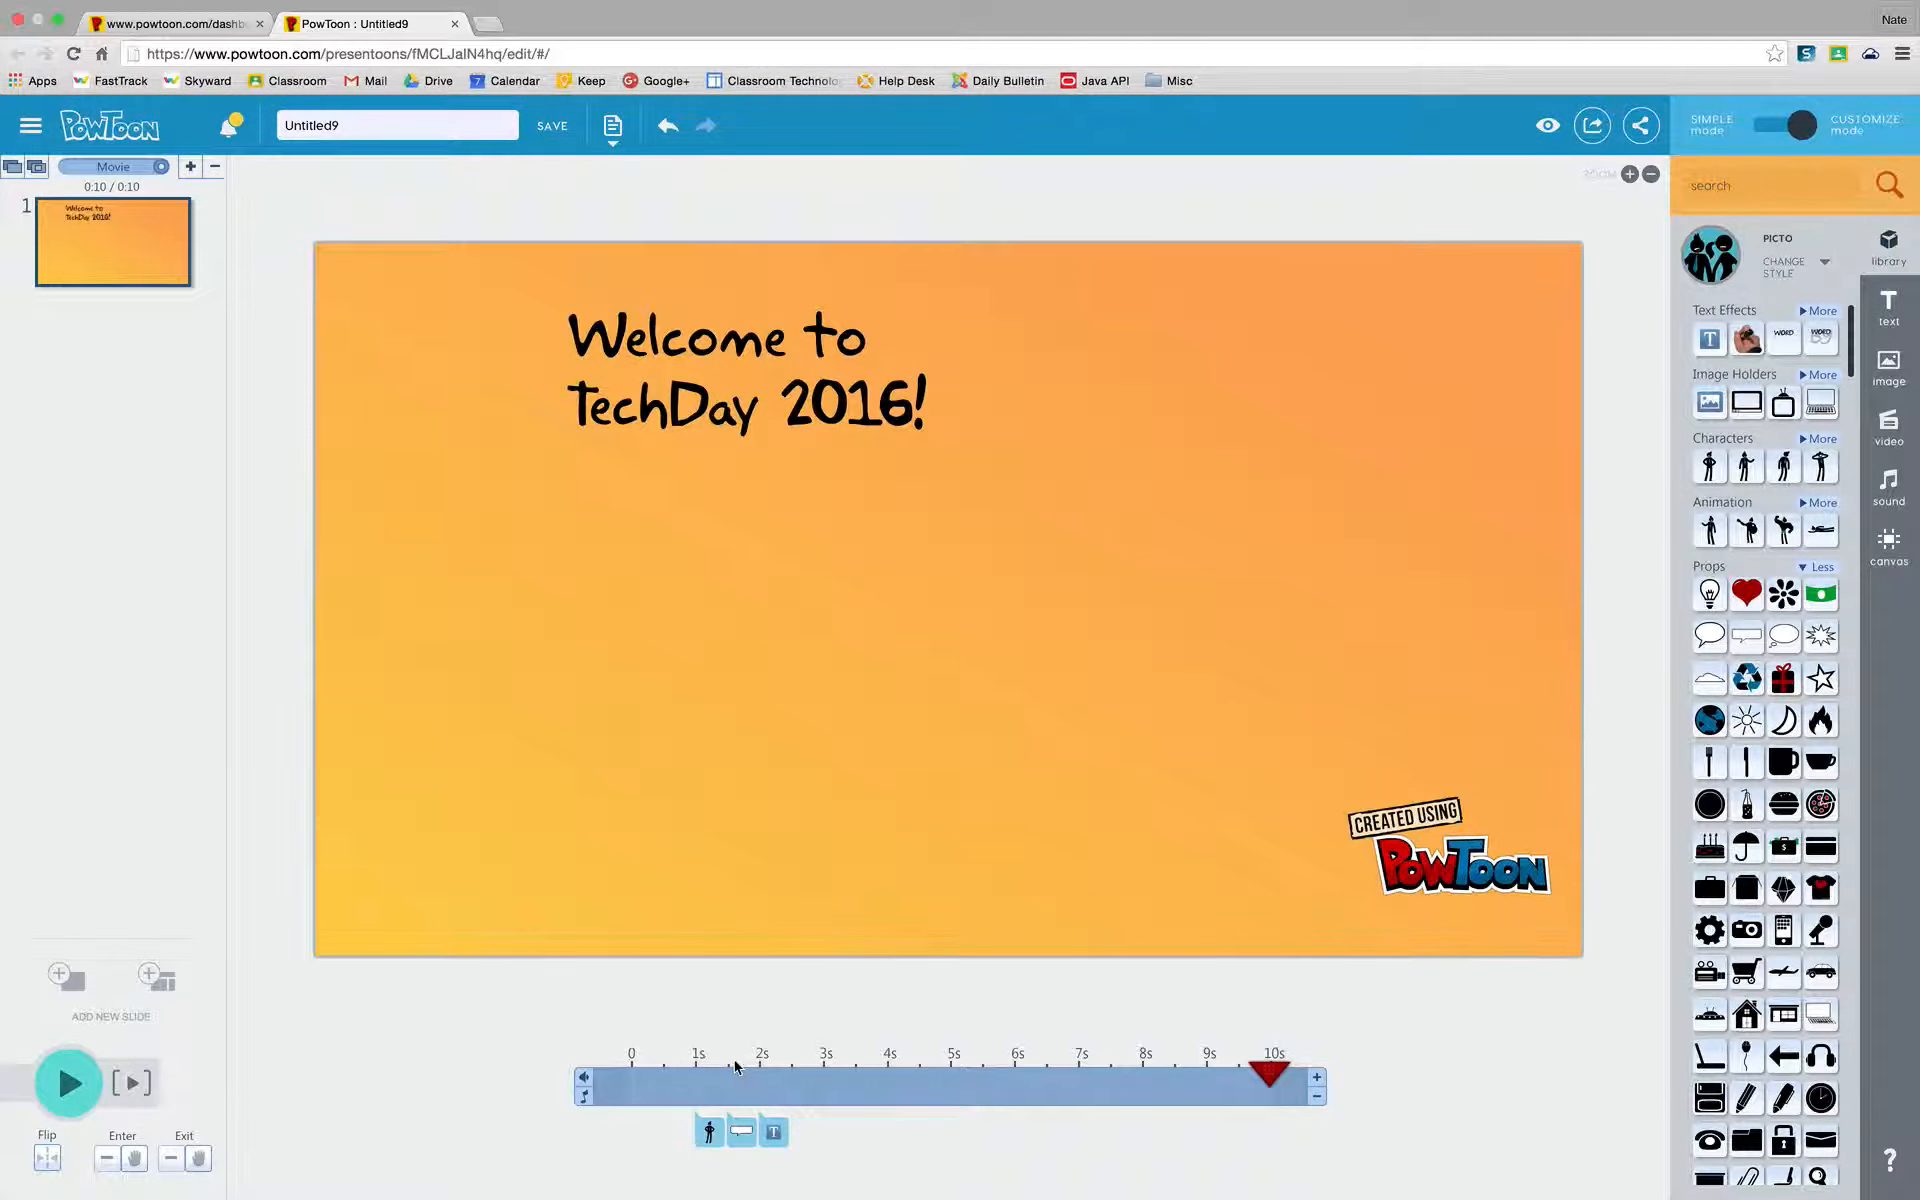
{"action": "left_click", "coordinate": [875, 1058]}
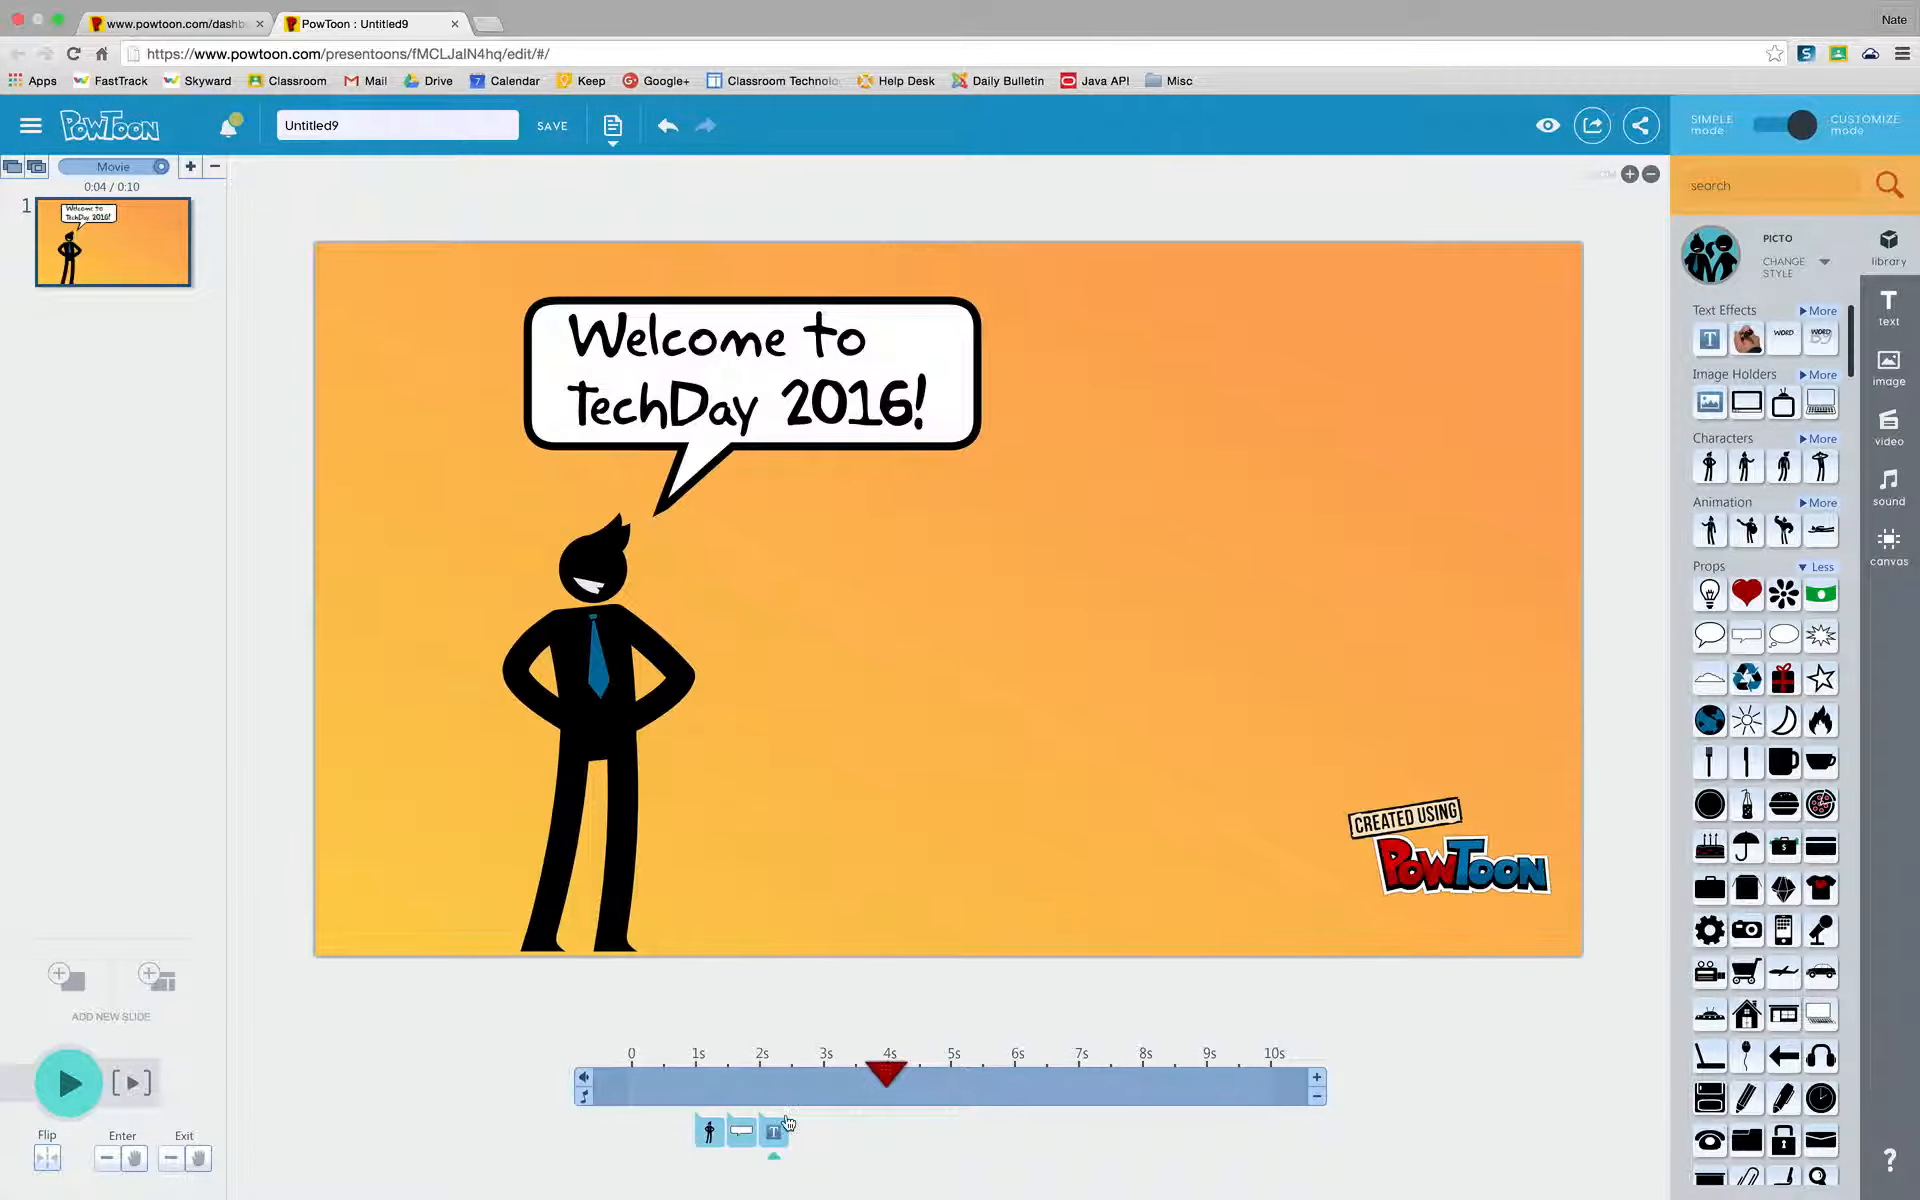
{"action": "left_click", "coordinate": [709, 1132]}
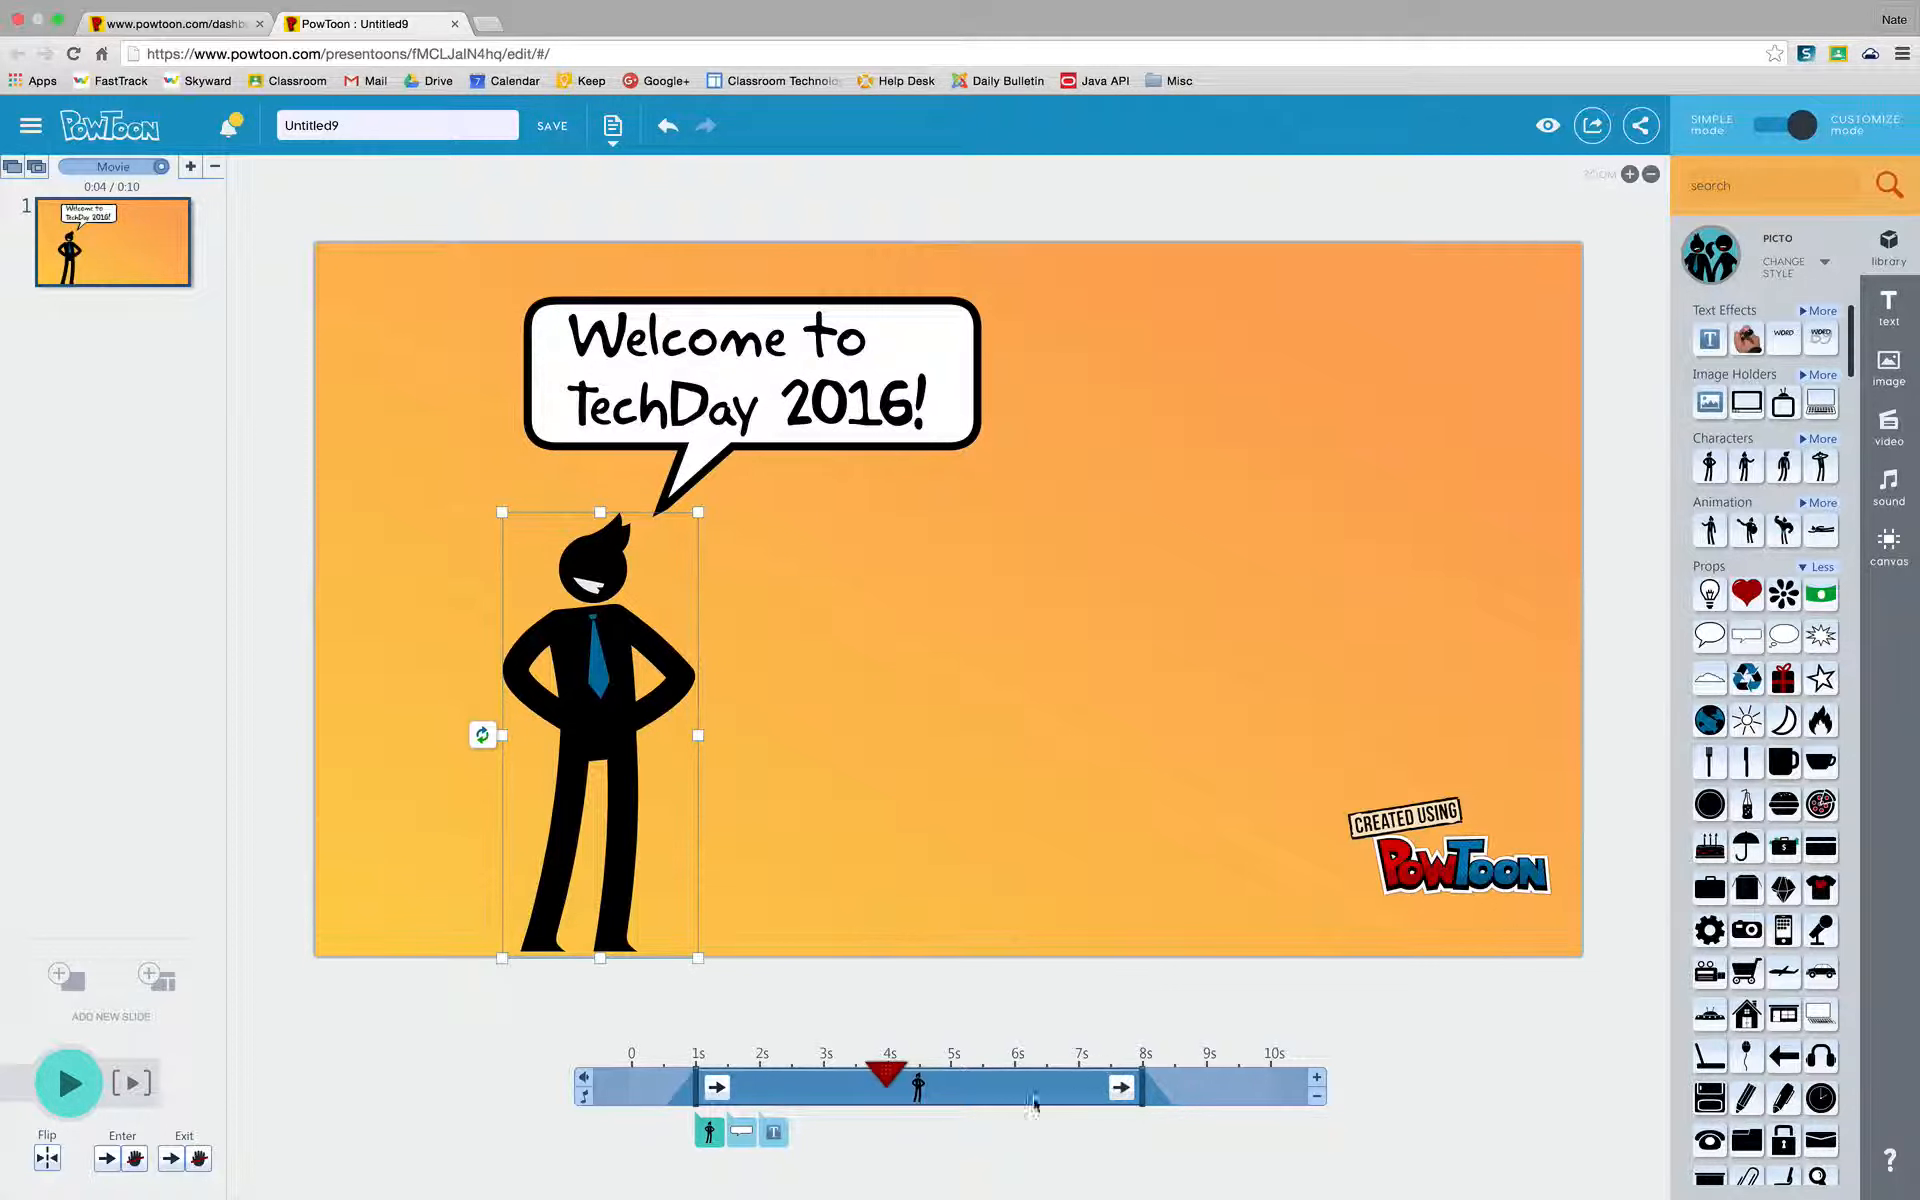
Pull the bubble's exit back to about 7.5s and its text's to about 7s, then replay from 5.5s
{"action": "left_click", "coordinate": [745, 1140]}
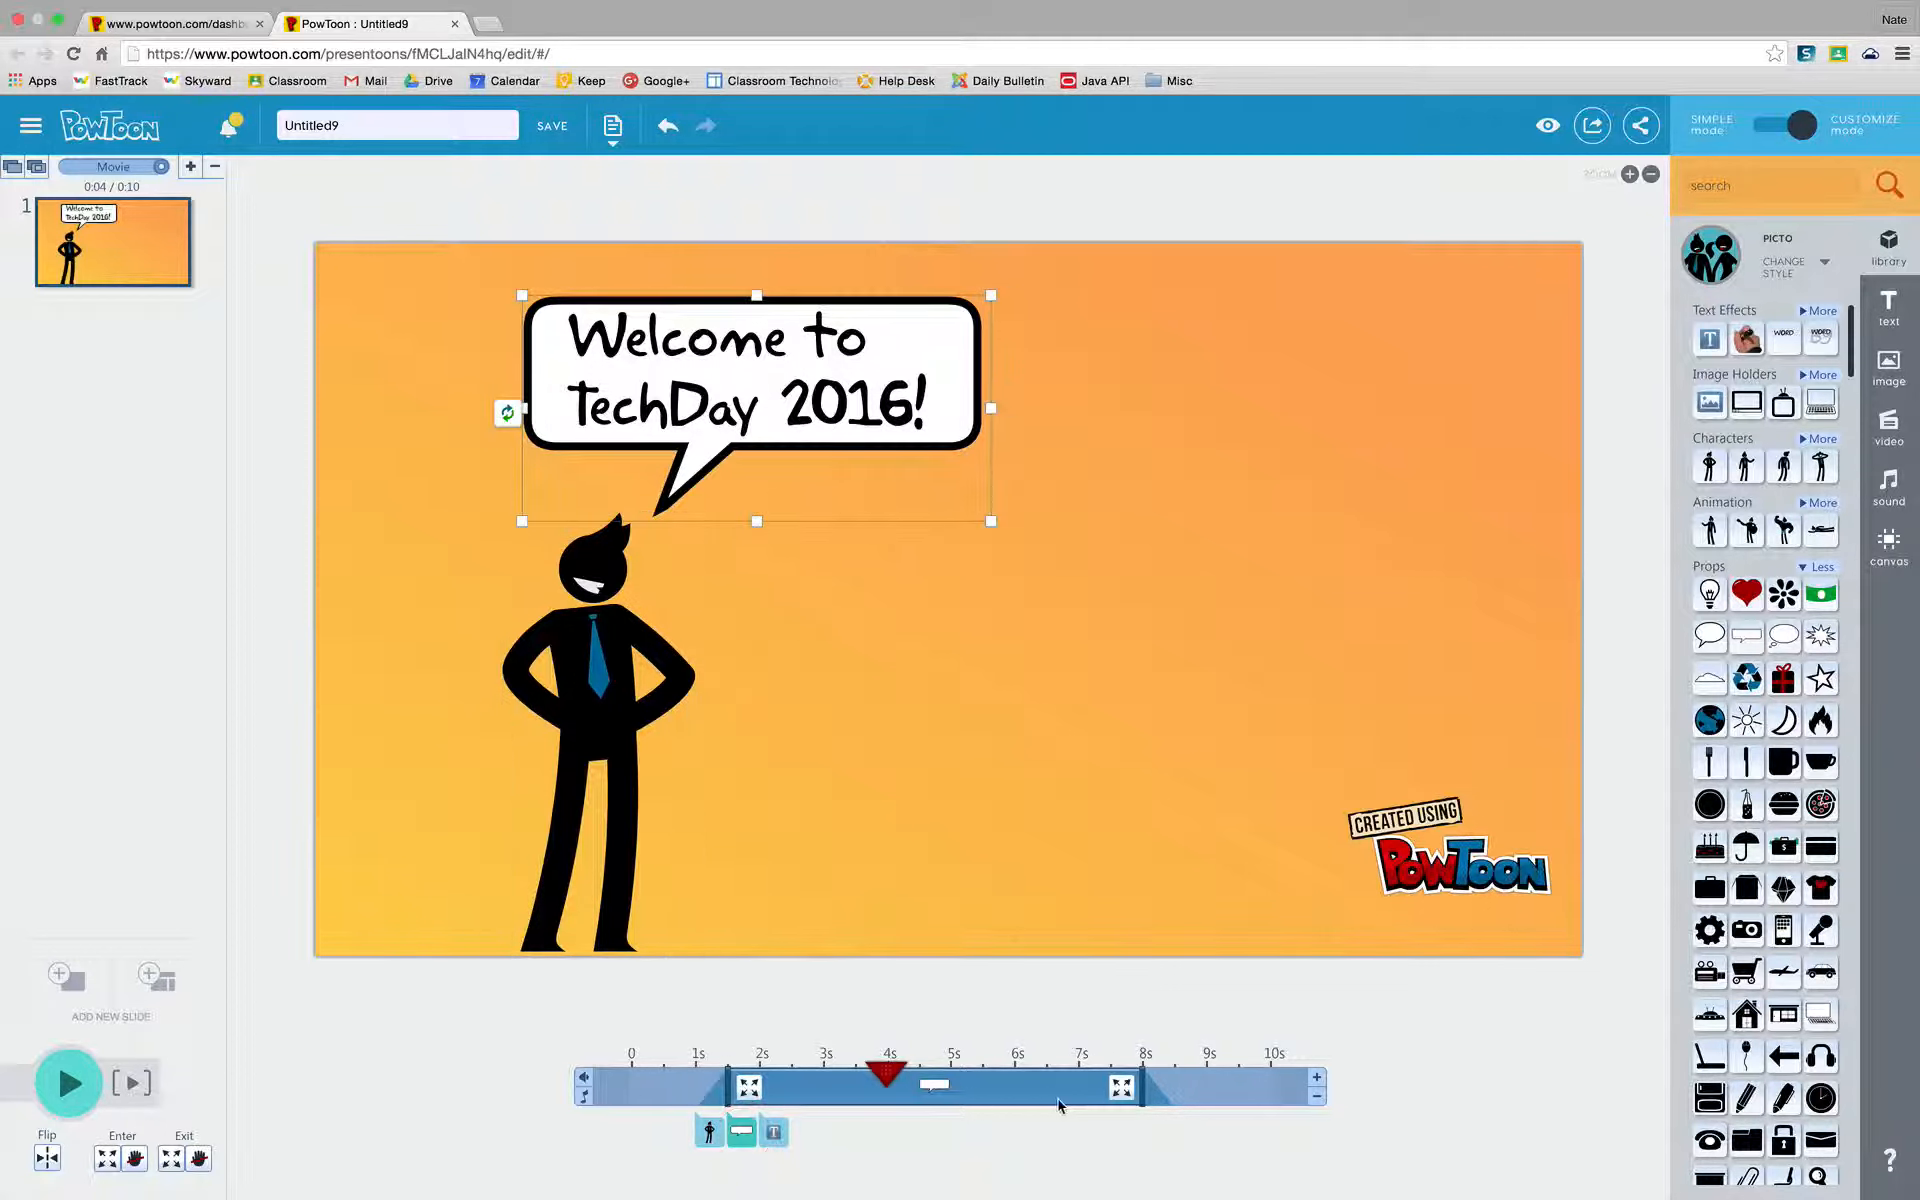
{"action": "left_click_drag", "start_coordinate": [1148, 1090], "coordinate": [1110, 1090]}
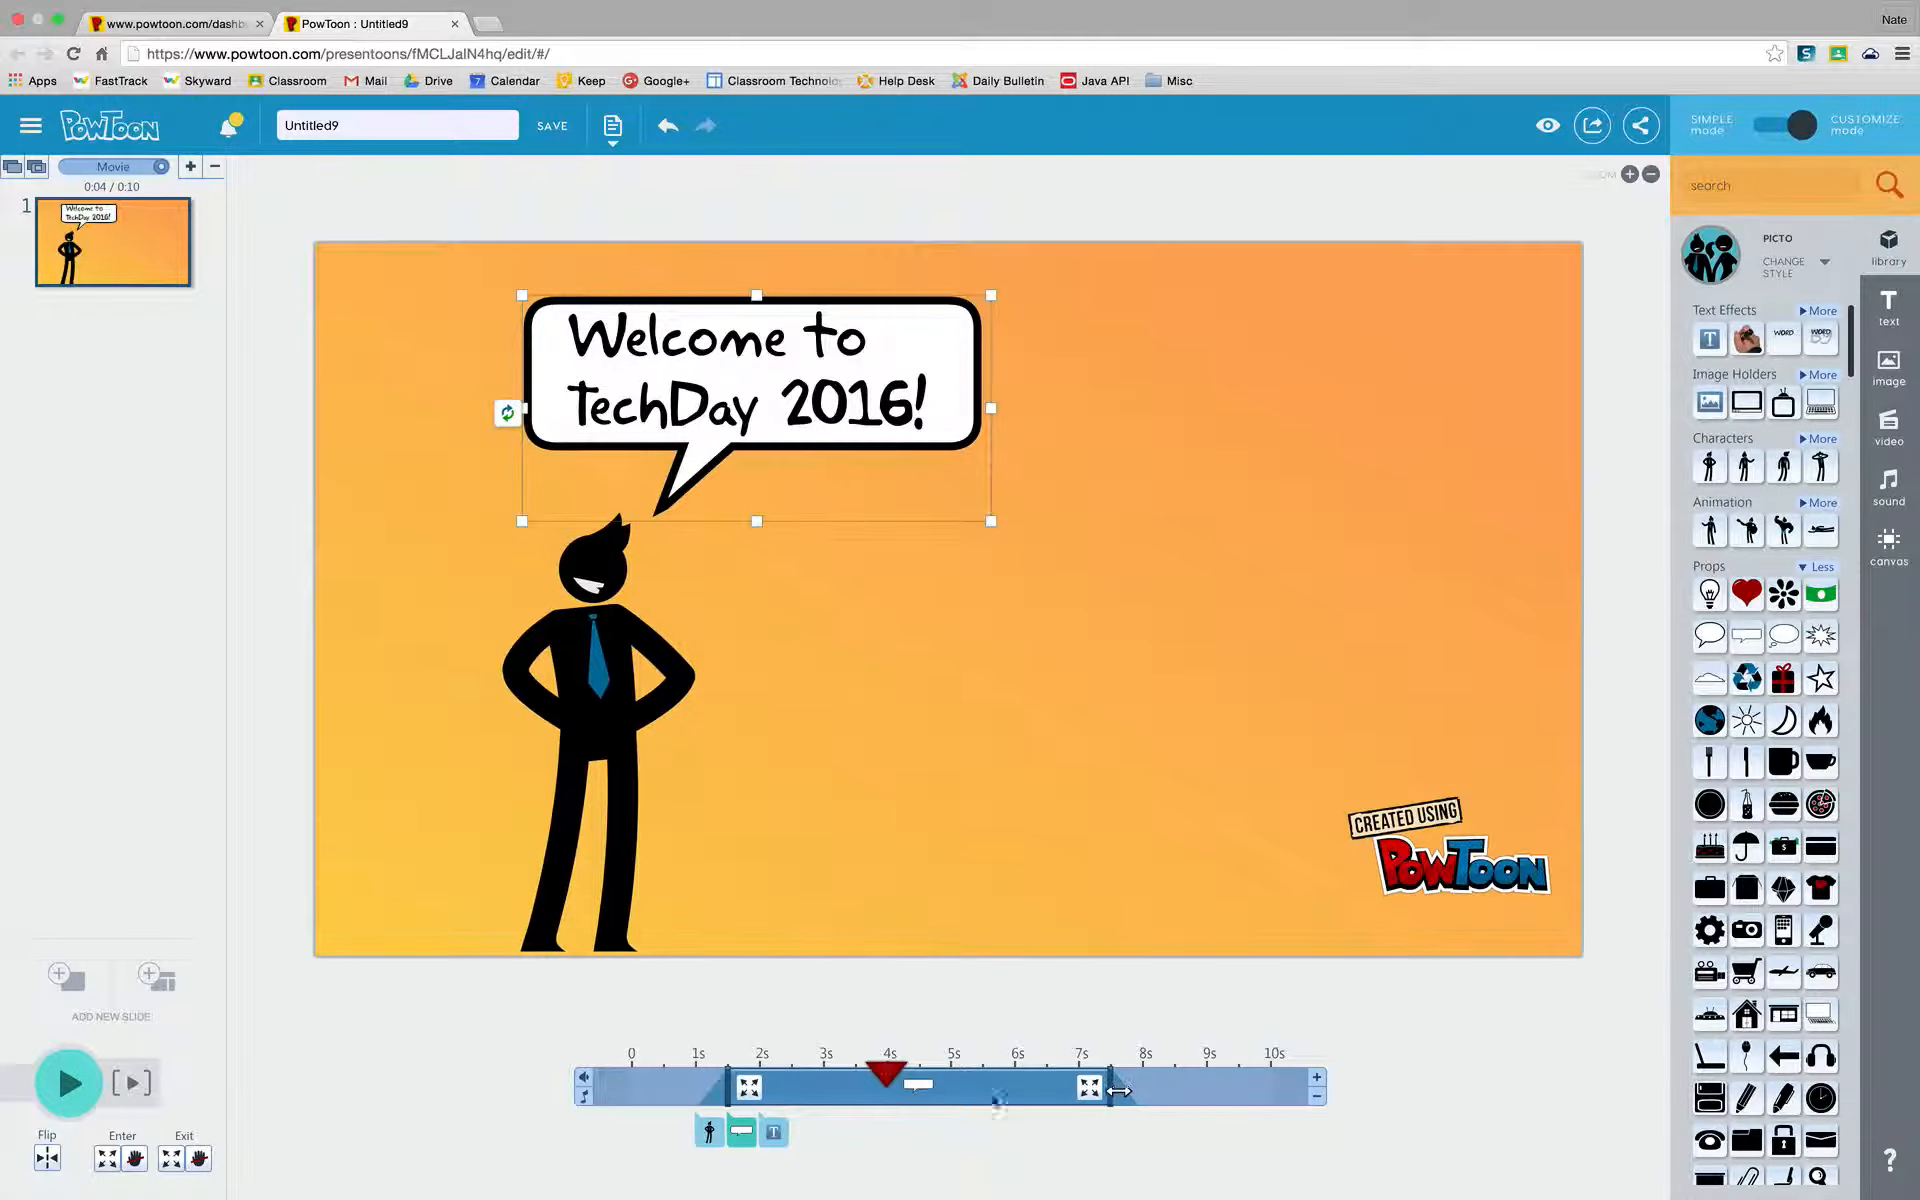
{"action": "left_click", "coordinate": [773, 1132]}
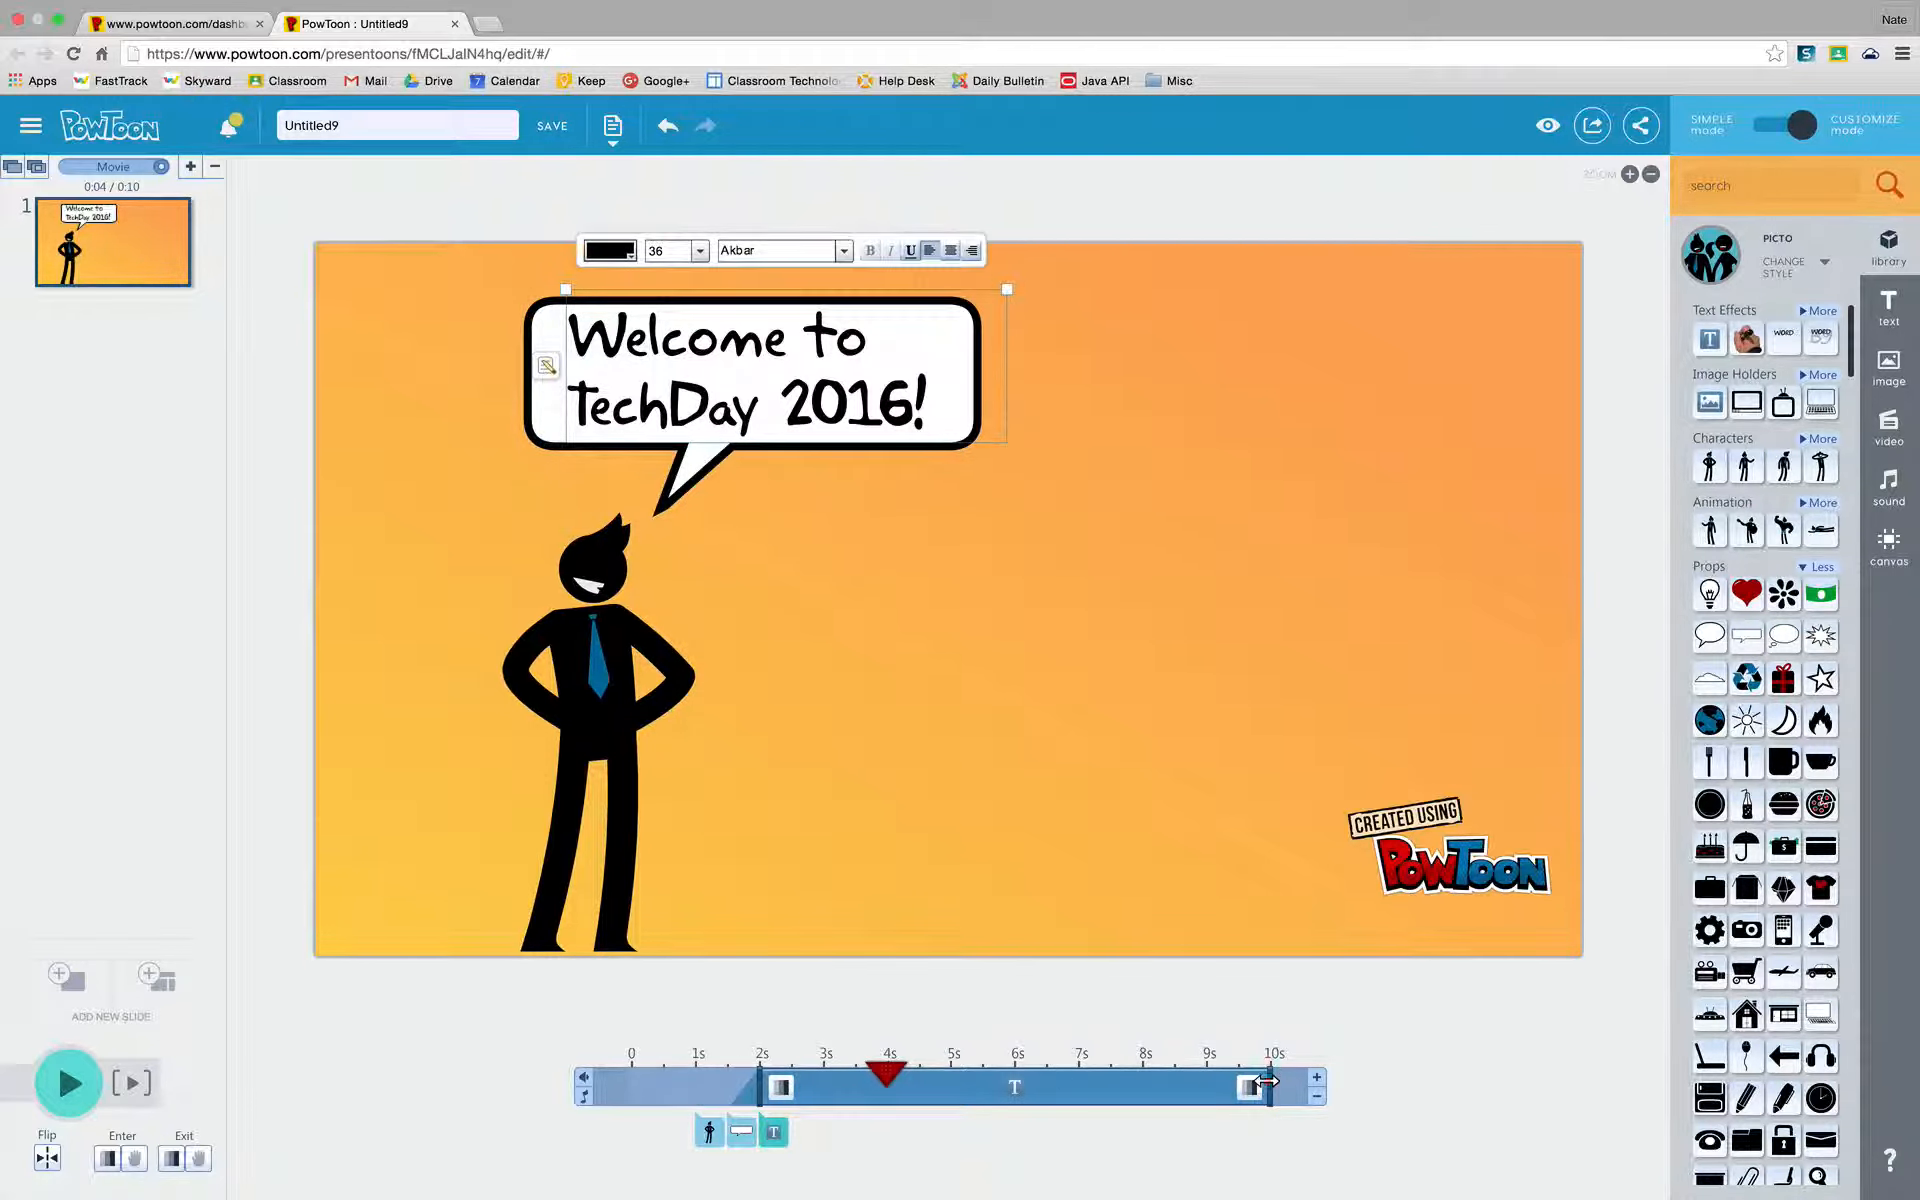
{"action": "left_click_drag", "start_coordinate": [1265, 1082], "coordinate": [1085, 1093]}
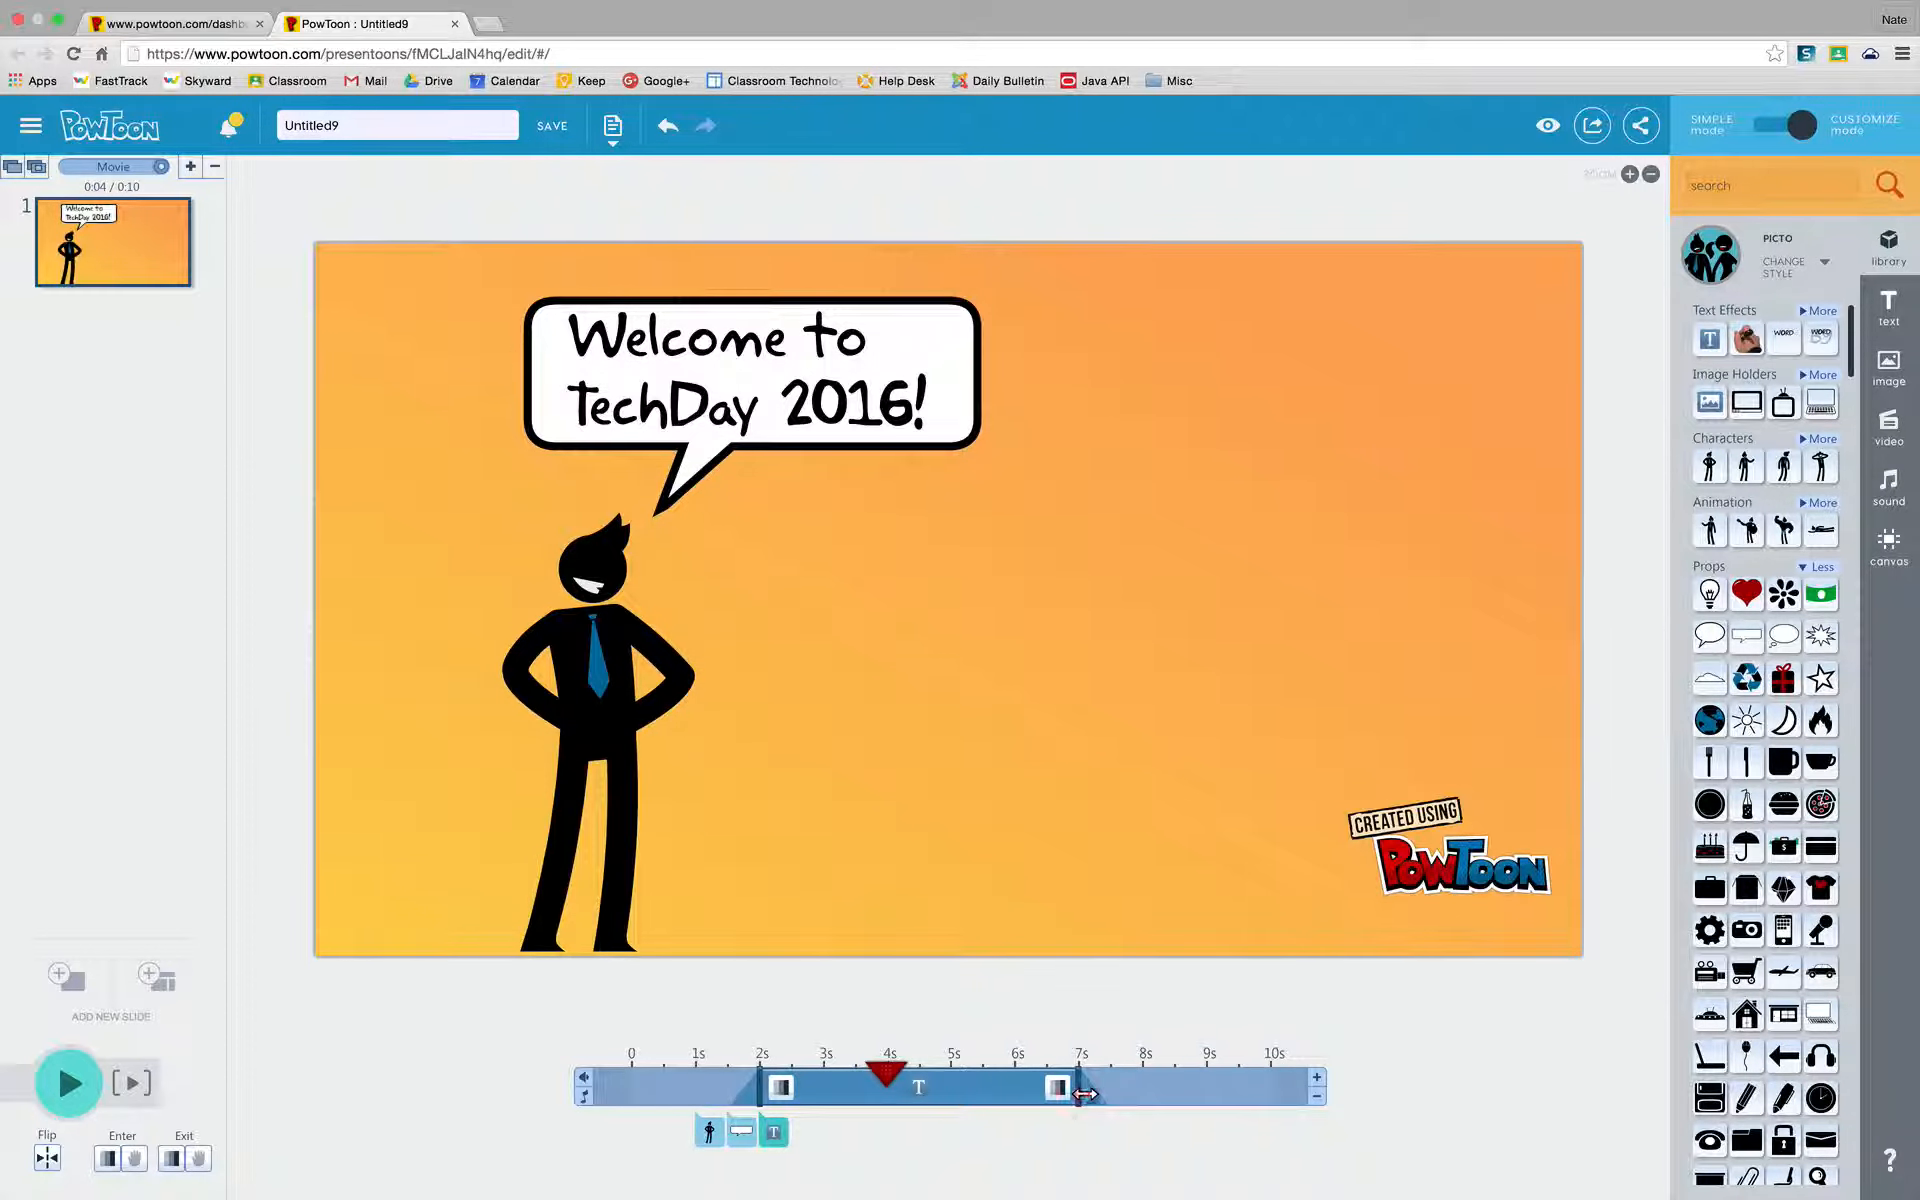
{"action": "left_click", "coordinate": [975, 1062]}
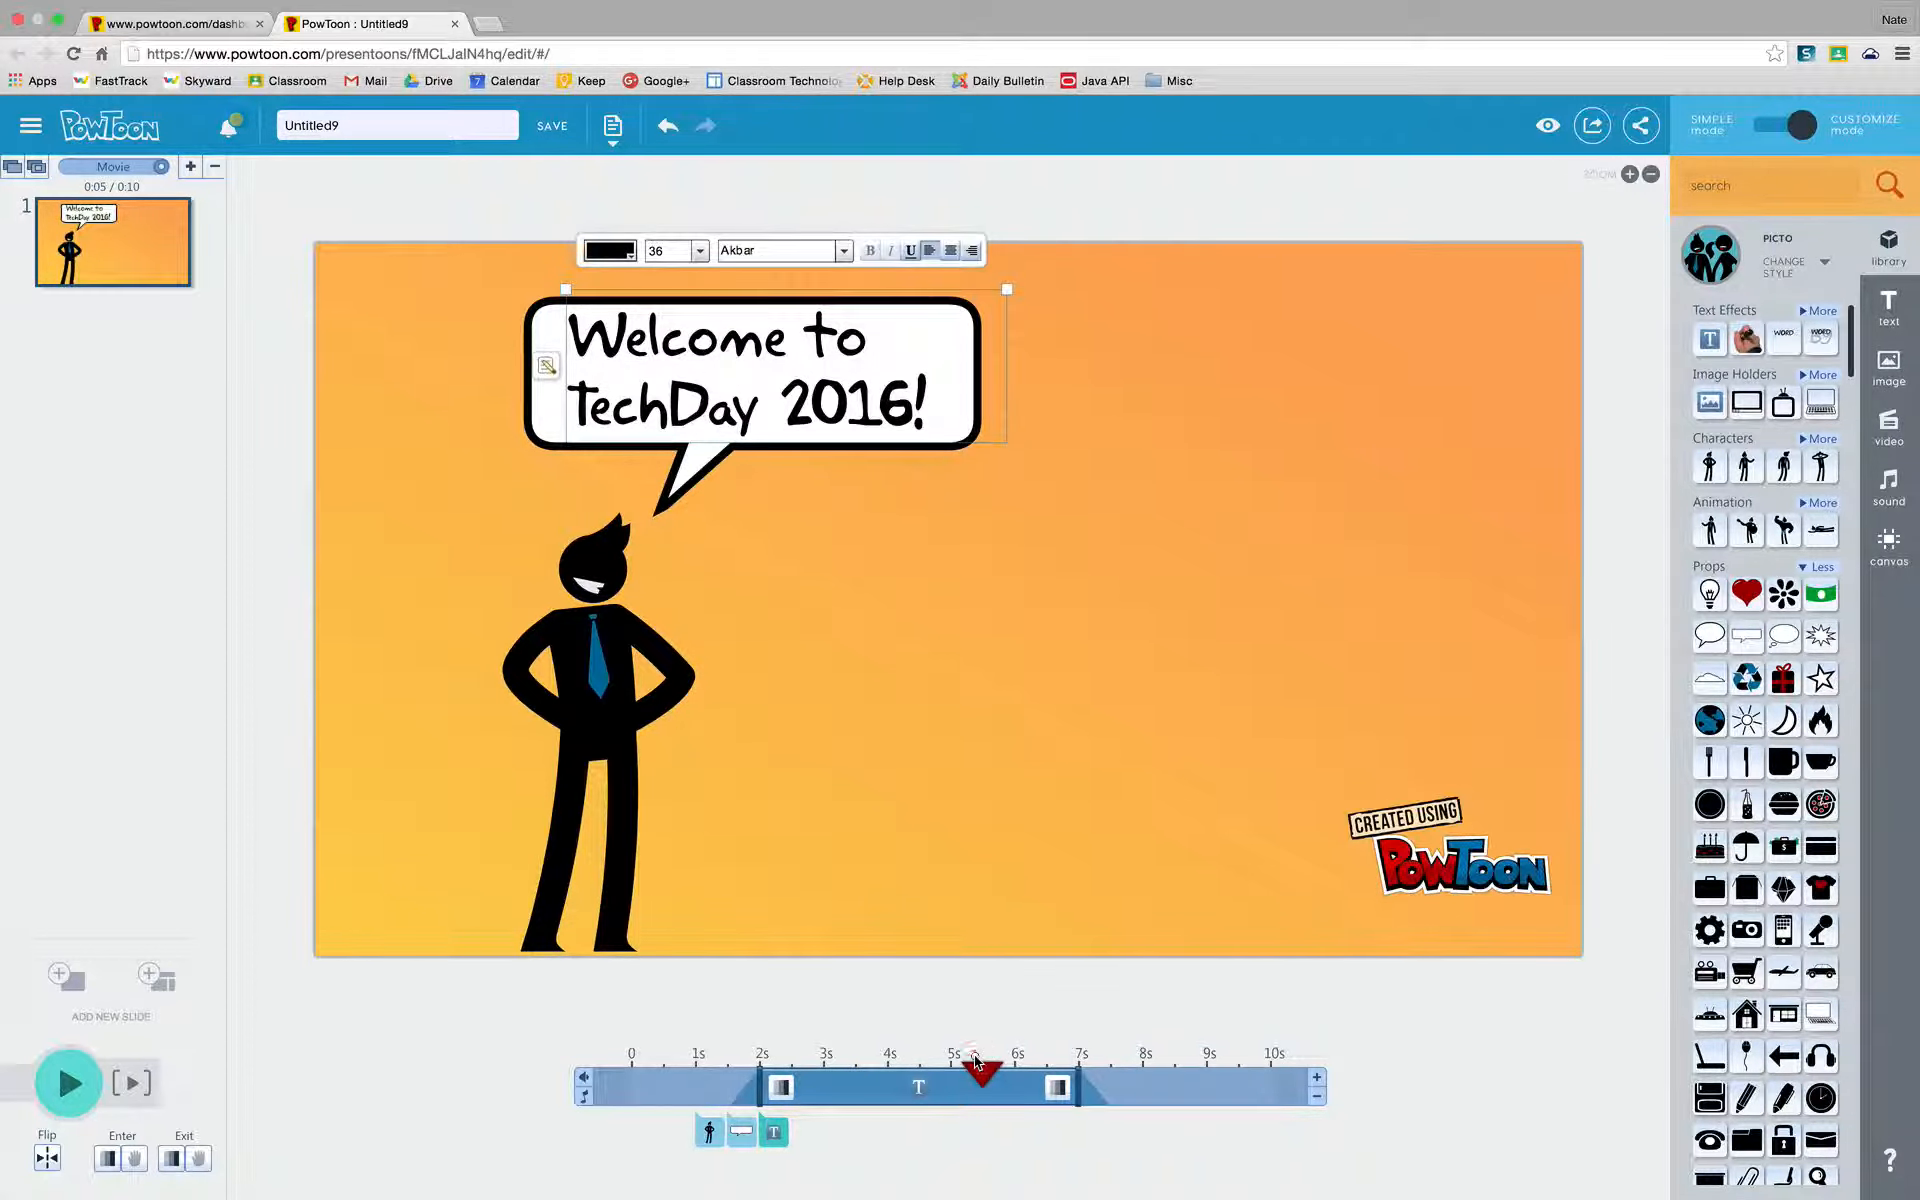
{"action": "left_click", "coordinate": [70, 1085]}
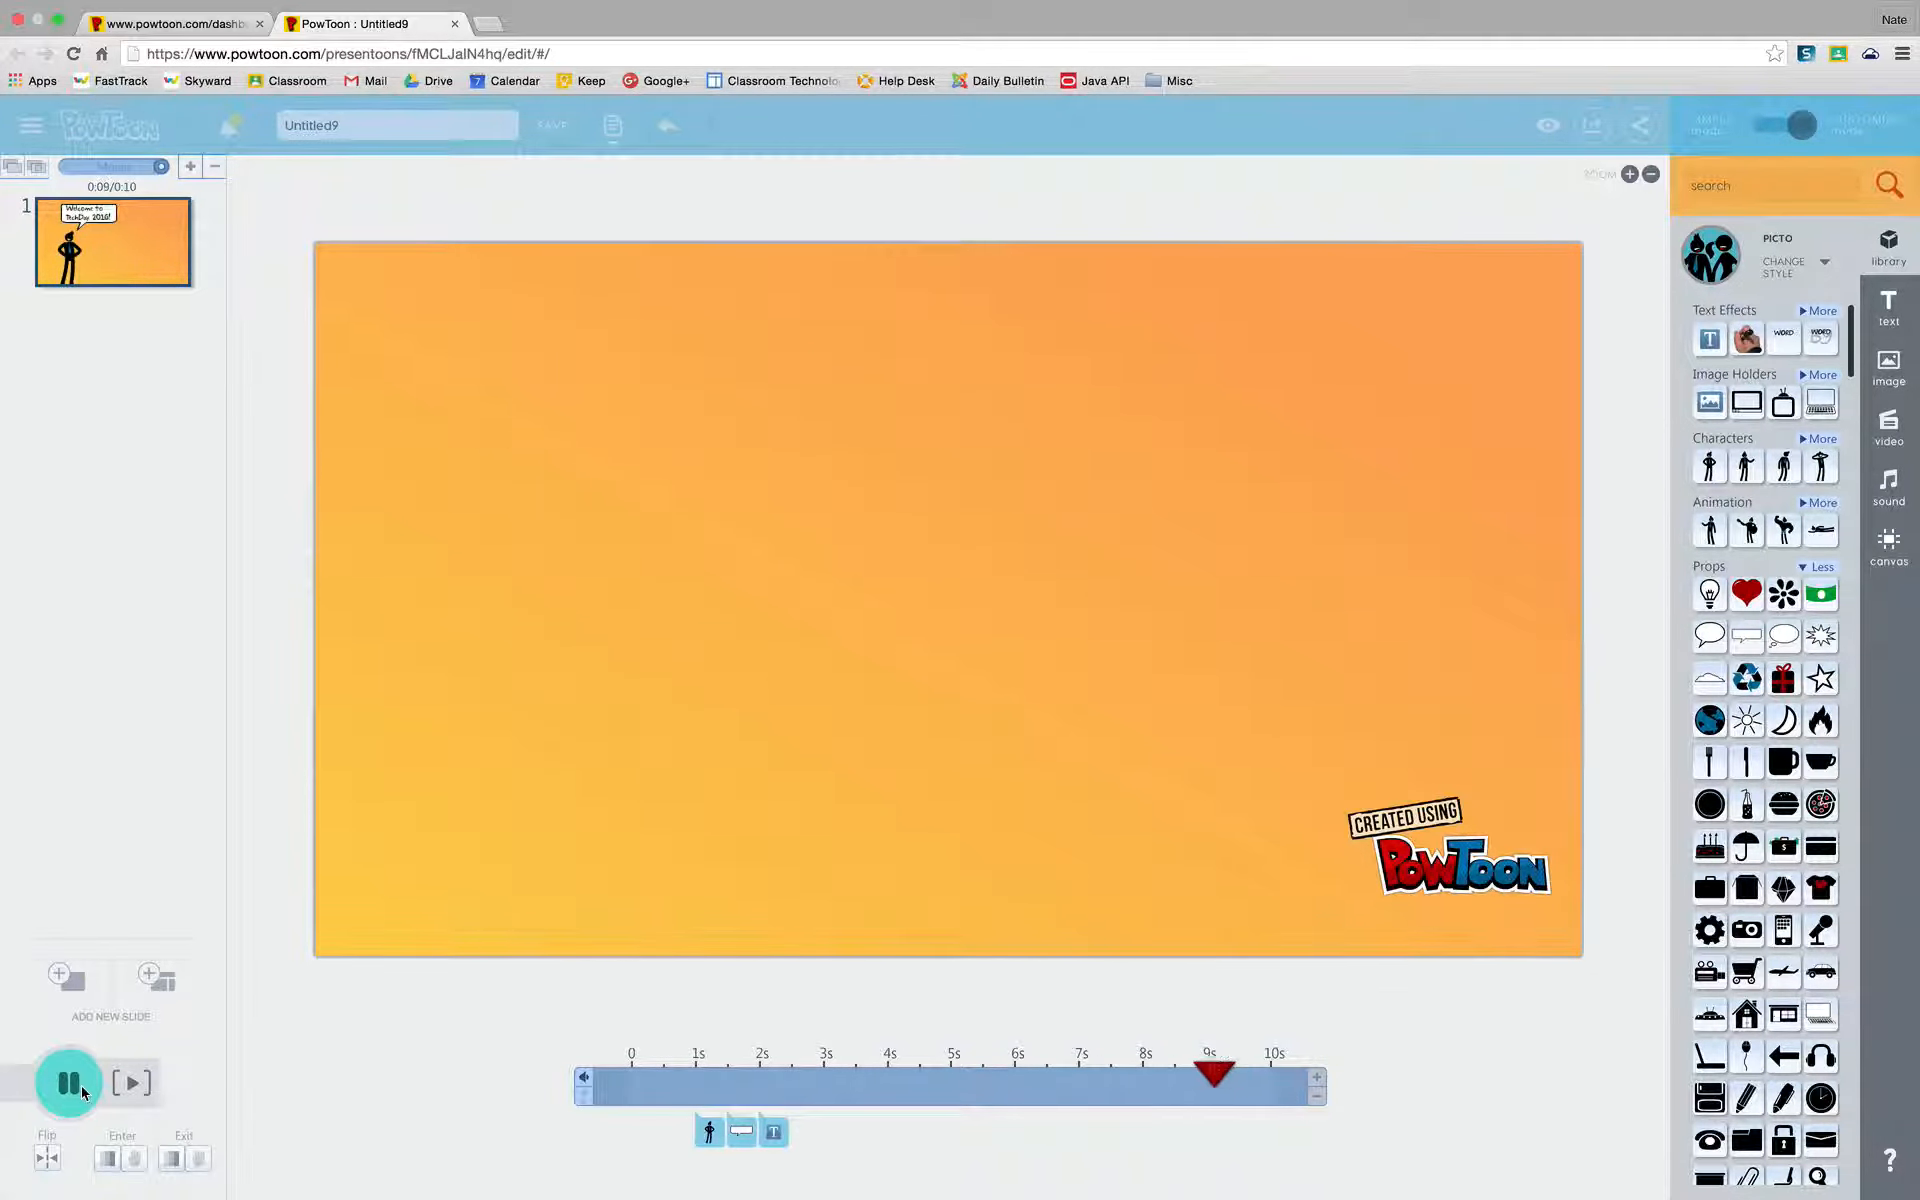
{"action": "left_click", "coordinate": [83, 1092]}
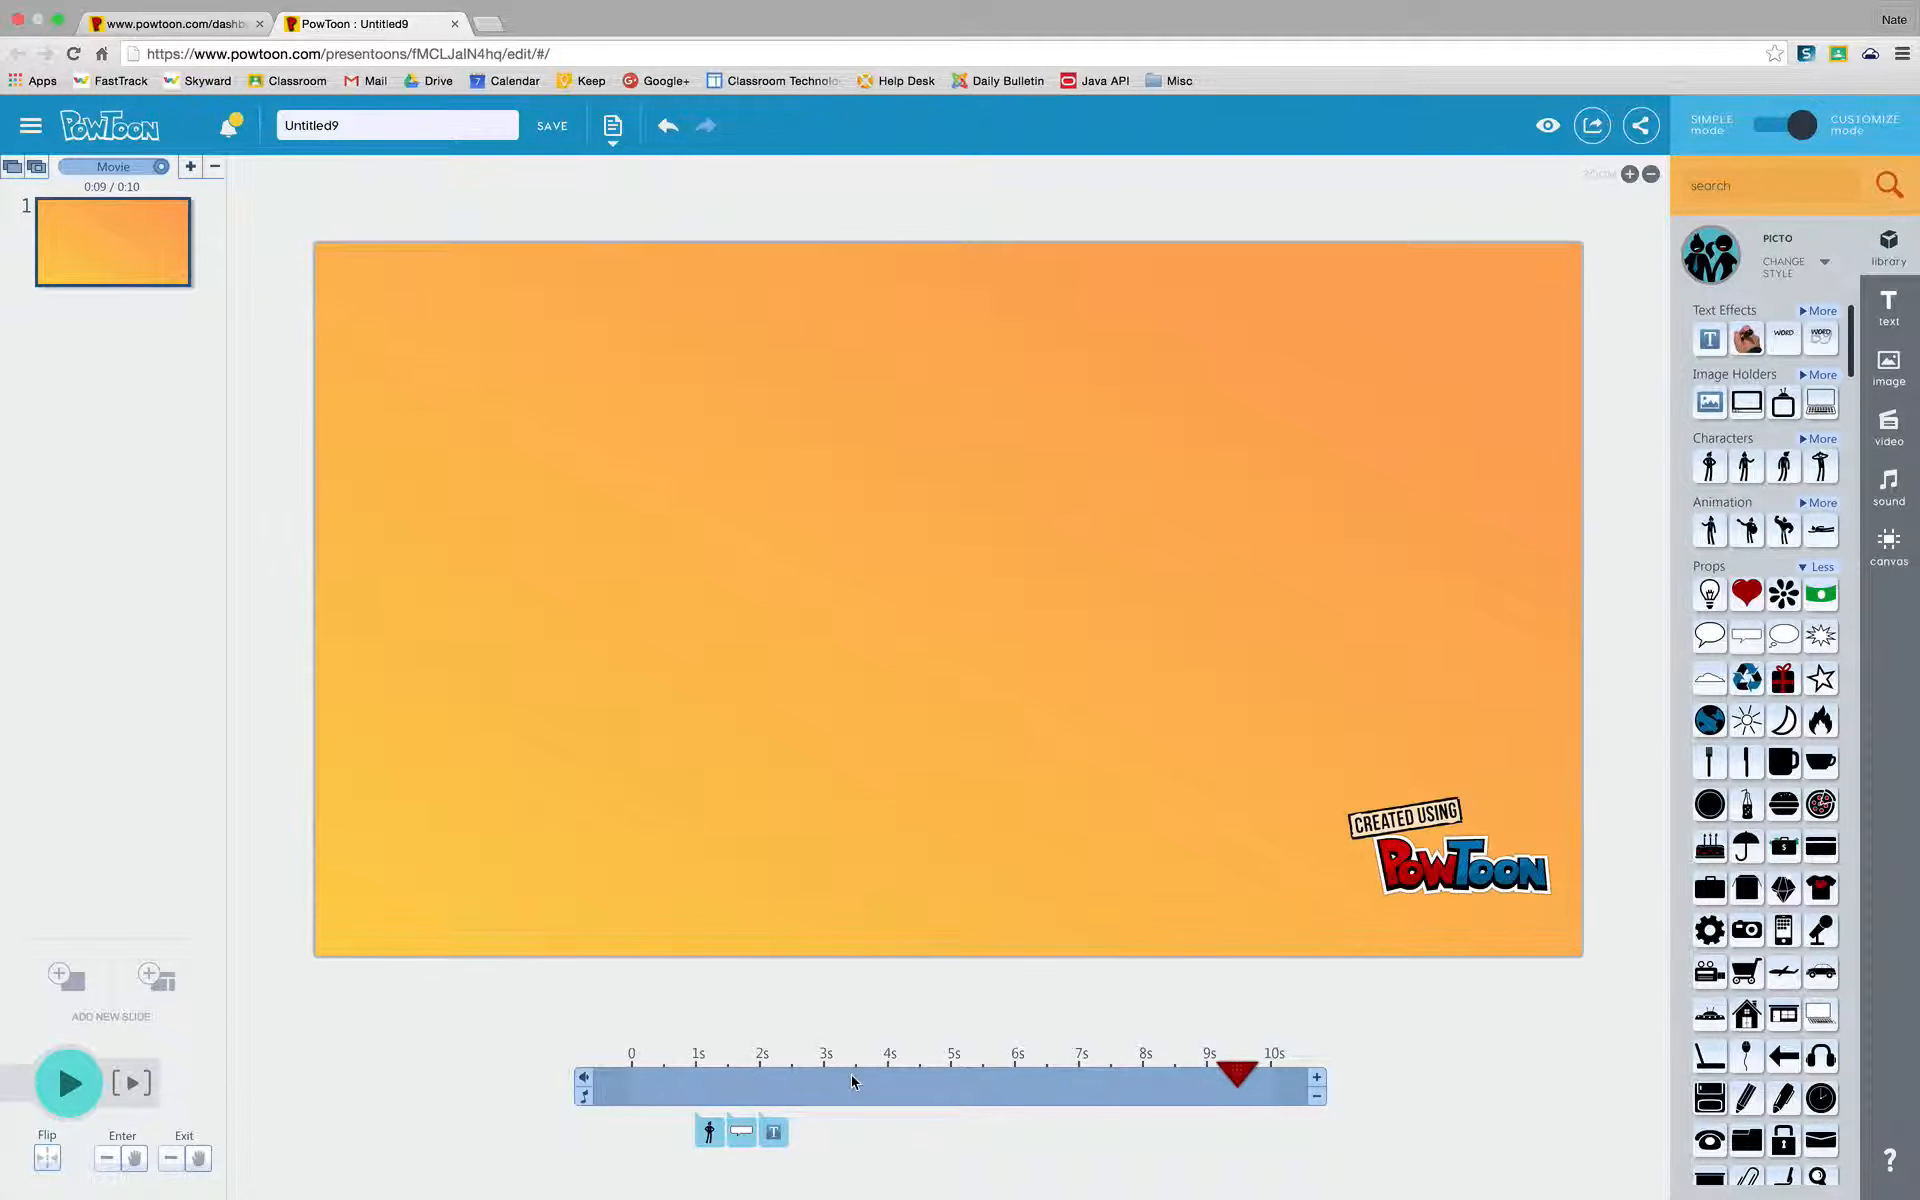
Cut the slide from 10 to 8 seconds and recheck the character, bubble and text timings
{"action": "left_click", "coordinate": [709, 1132]}
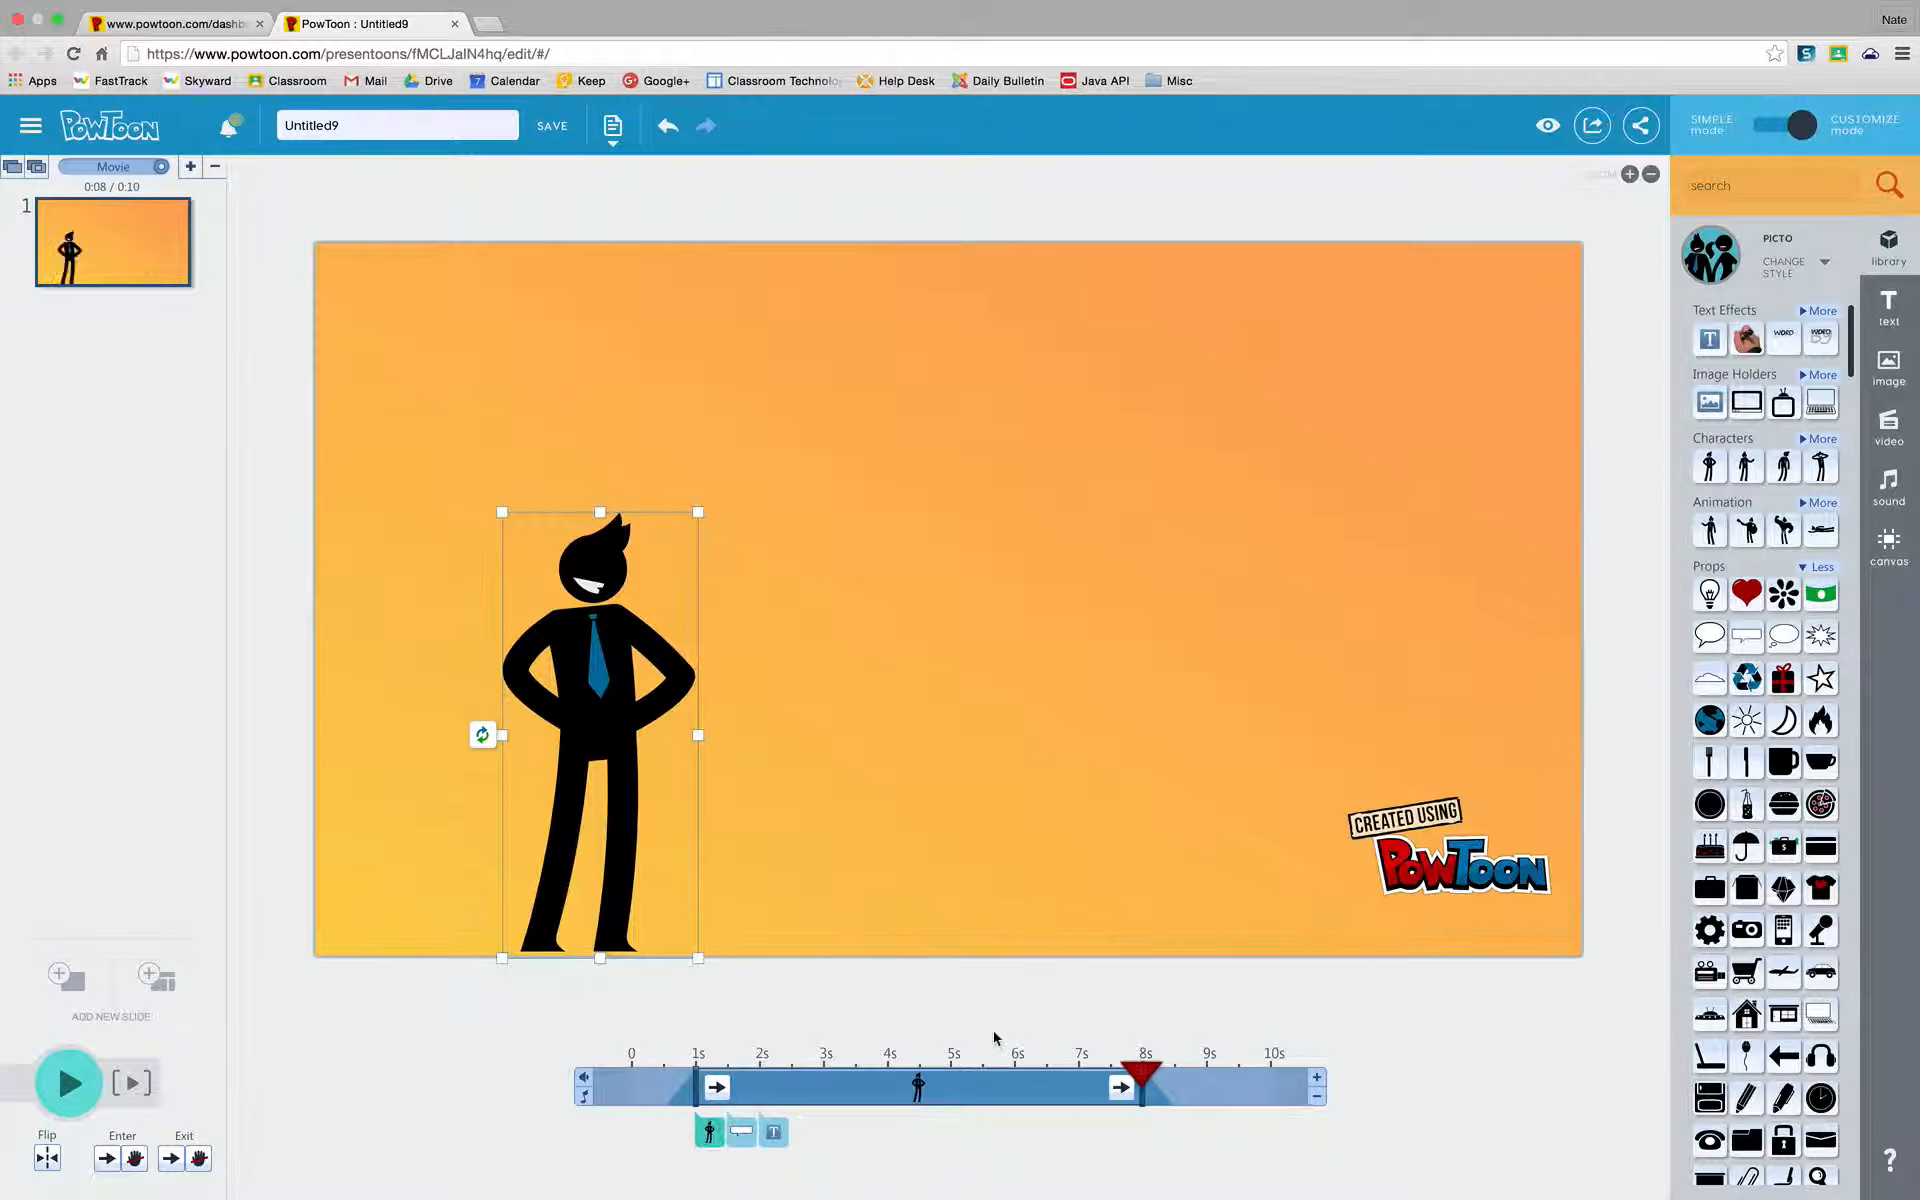
{"action": "left_click", "coordinate": [1317, 1100]}
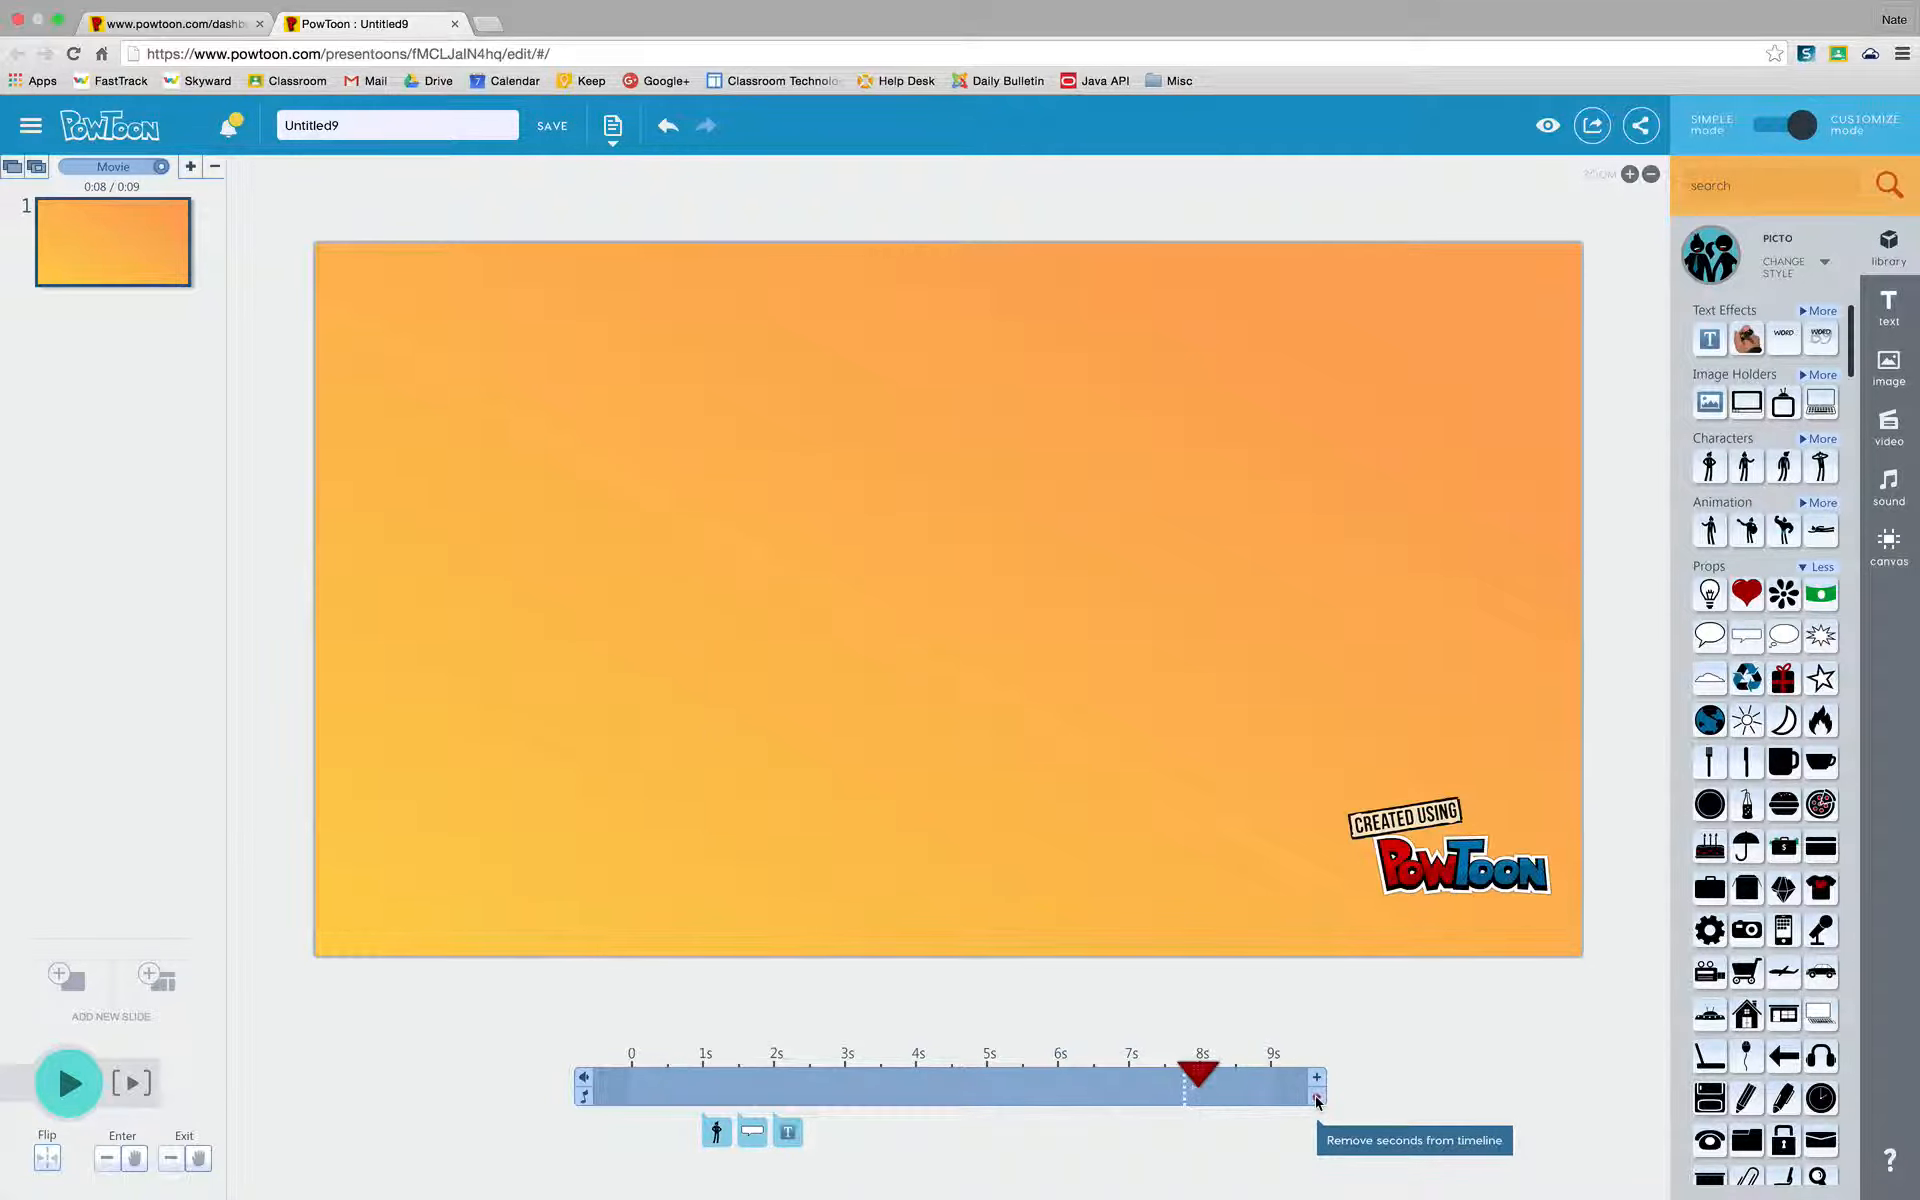
{"action": "left_click", "coordinate": [1317, 1100]}
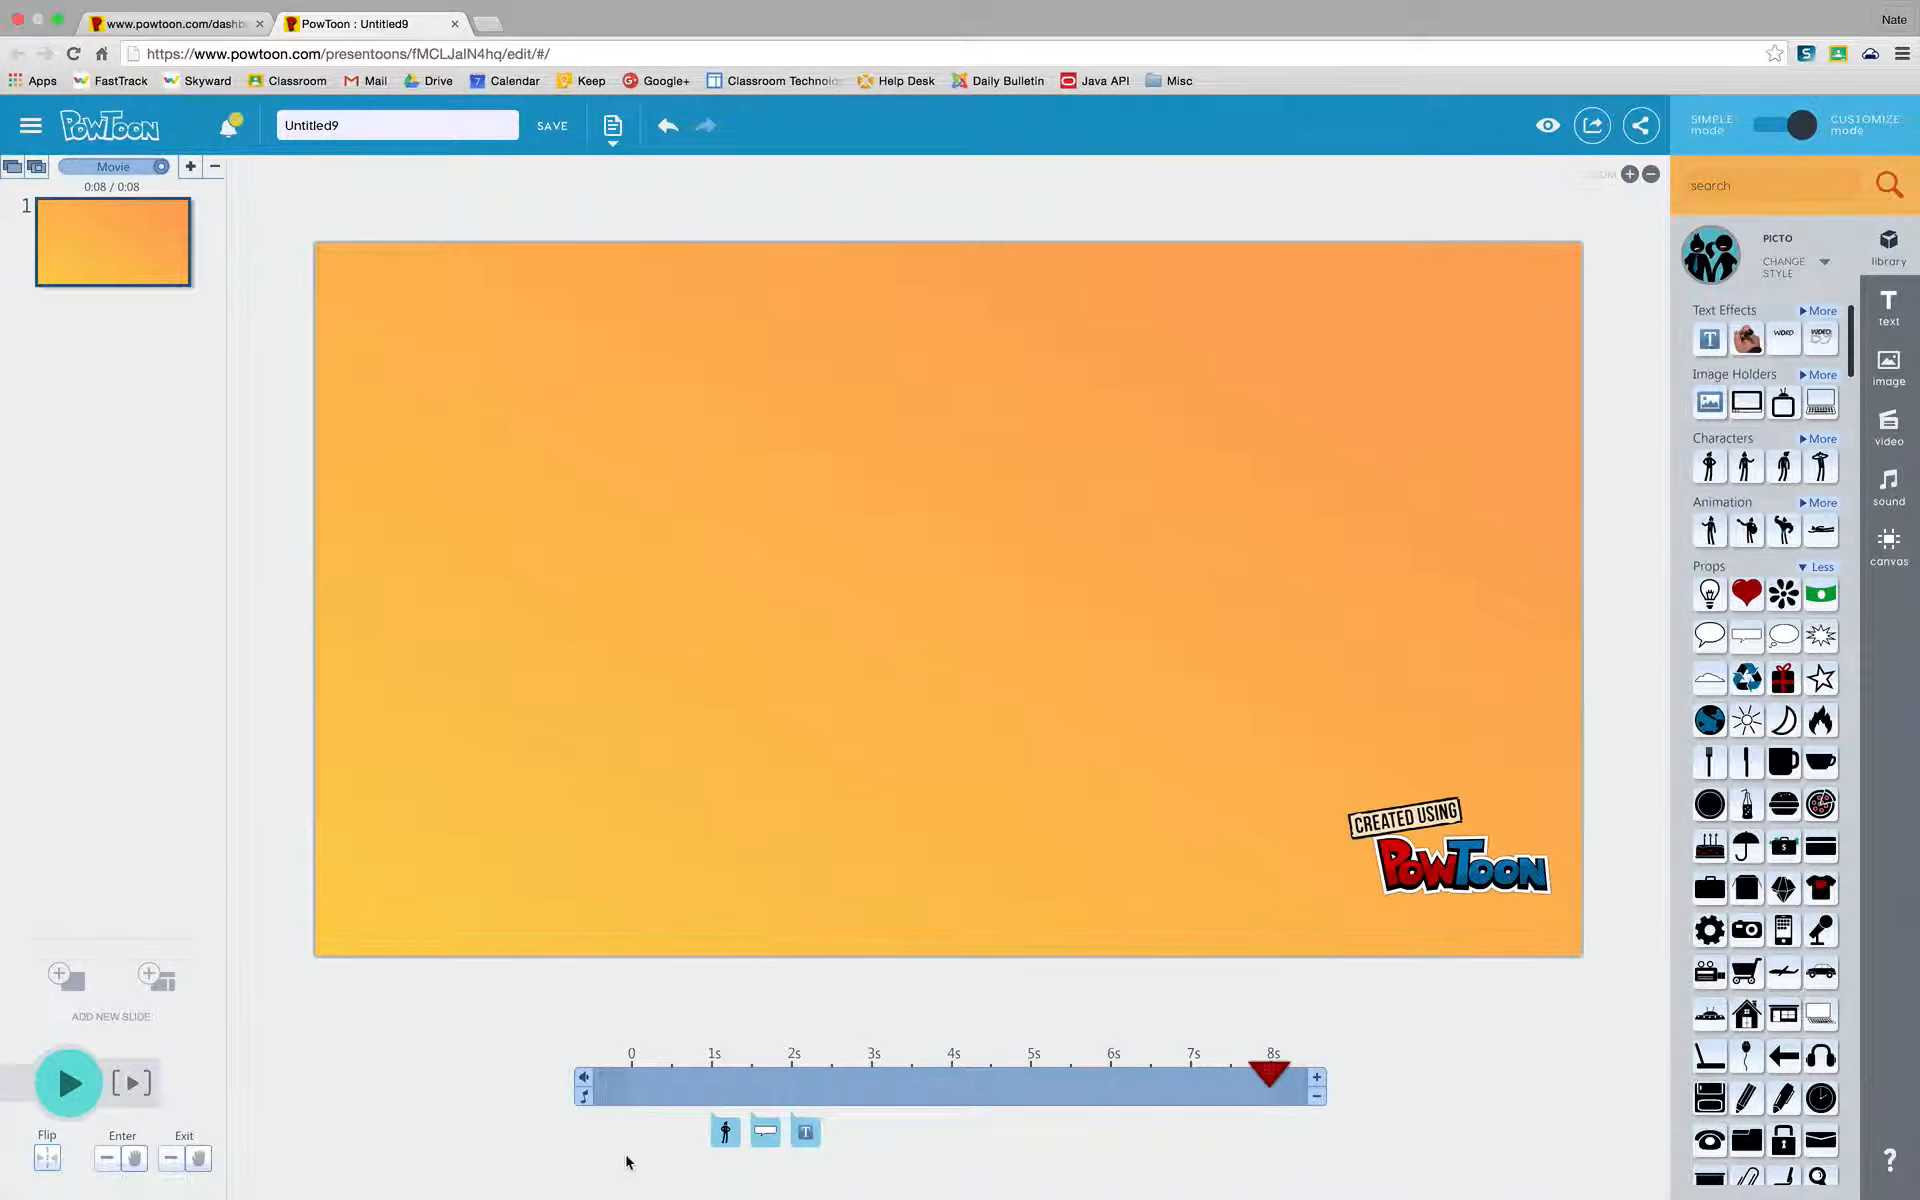
{"action": "left_click", "coordinate": [727, 1134]}
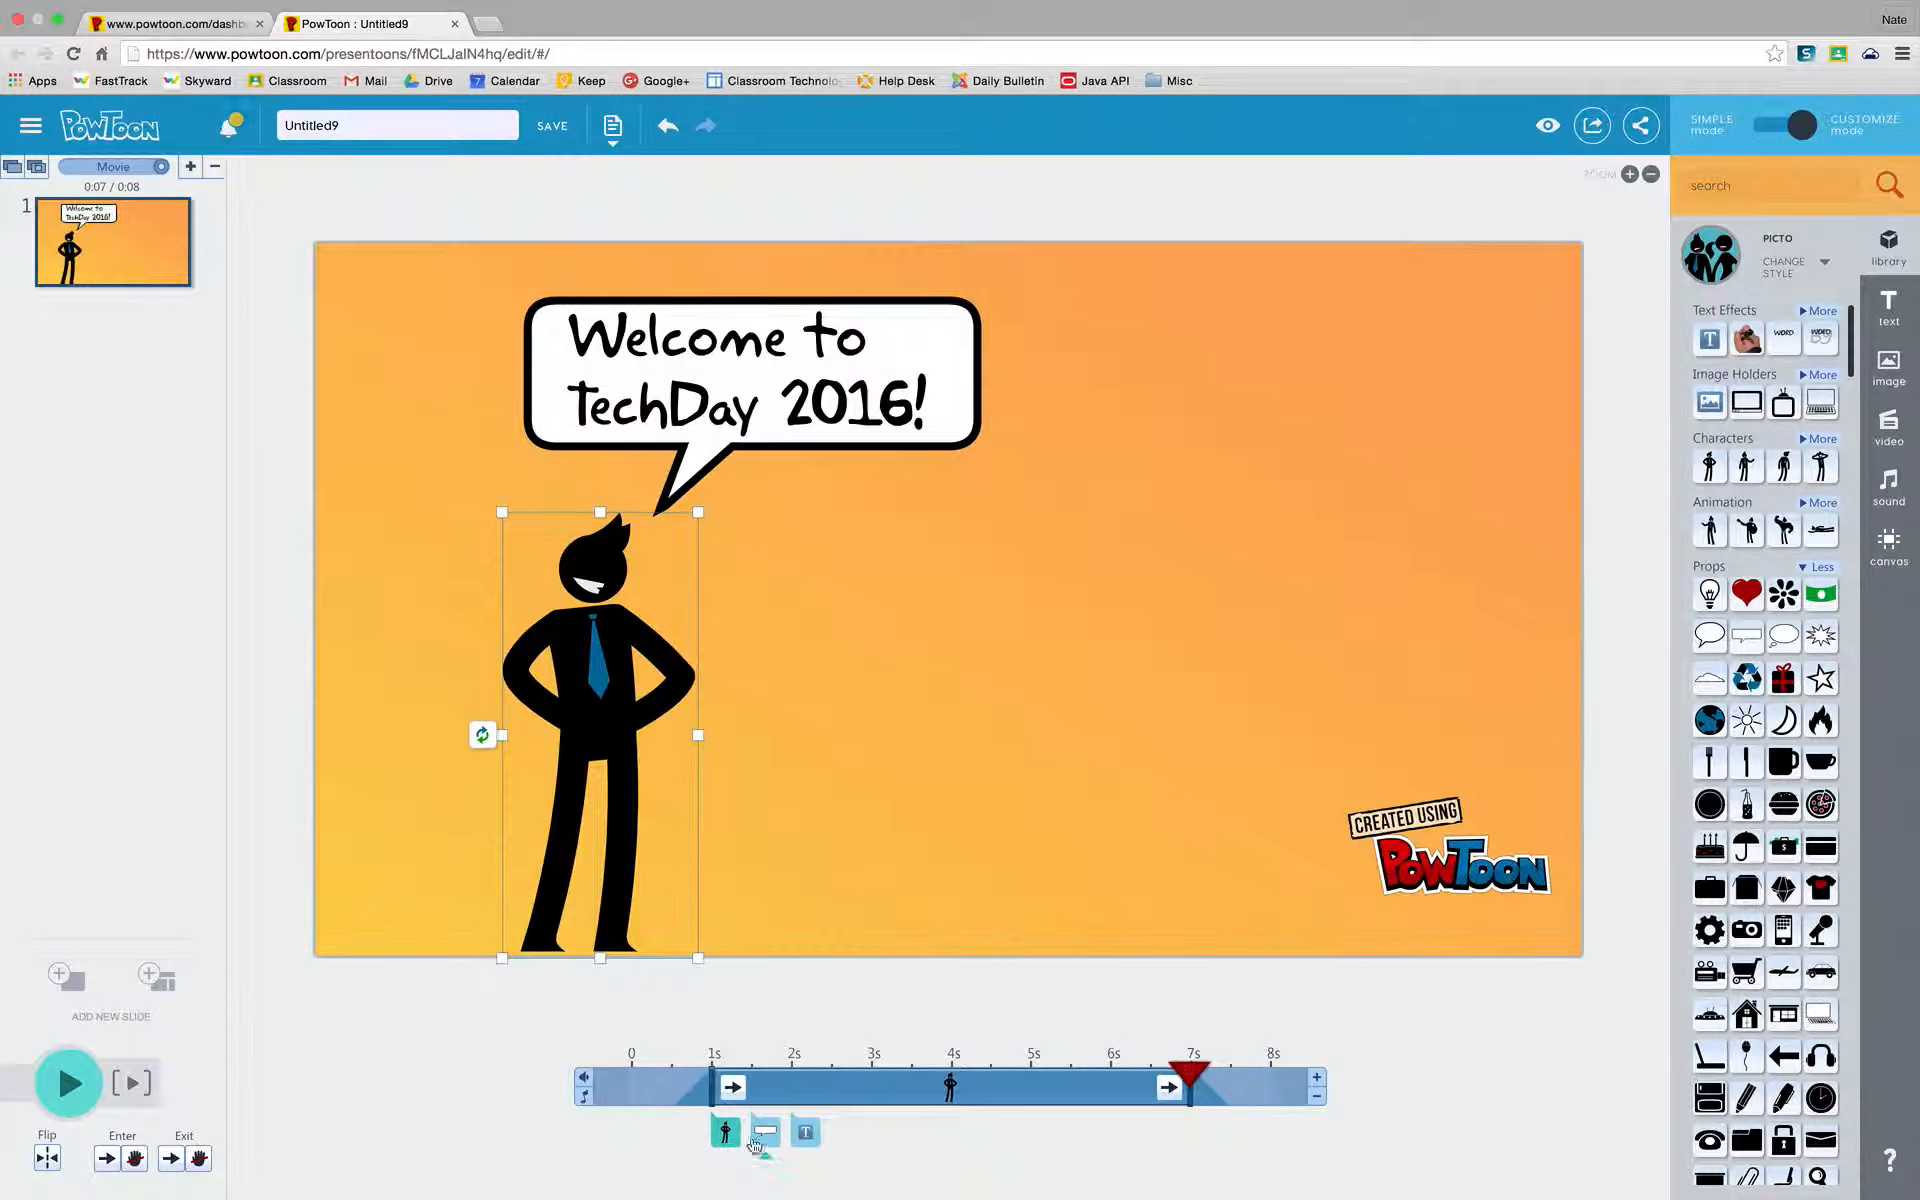
{"action": "left_click", "coordinate": [766, 1132]}
{"action": "left_click", "coordinate": [808, 1138]}
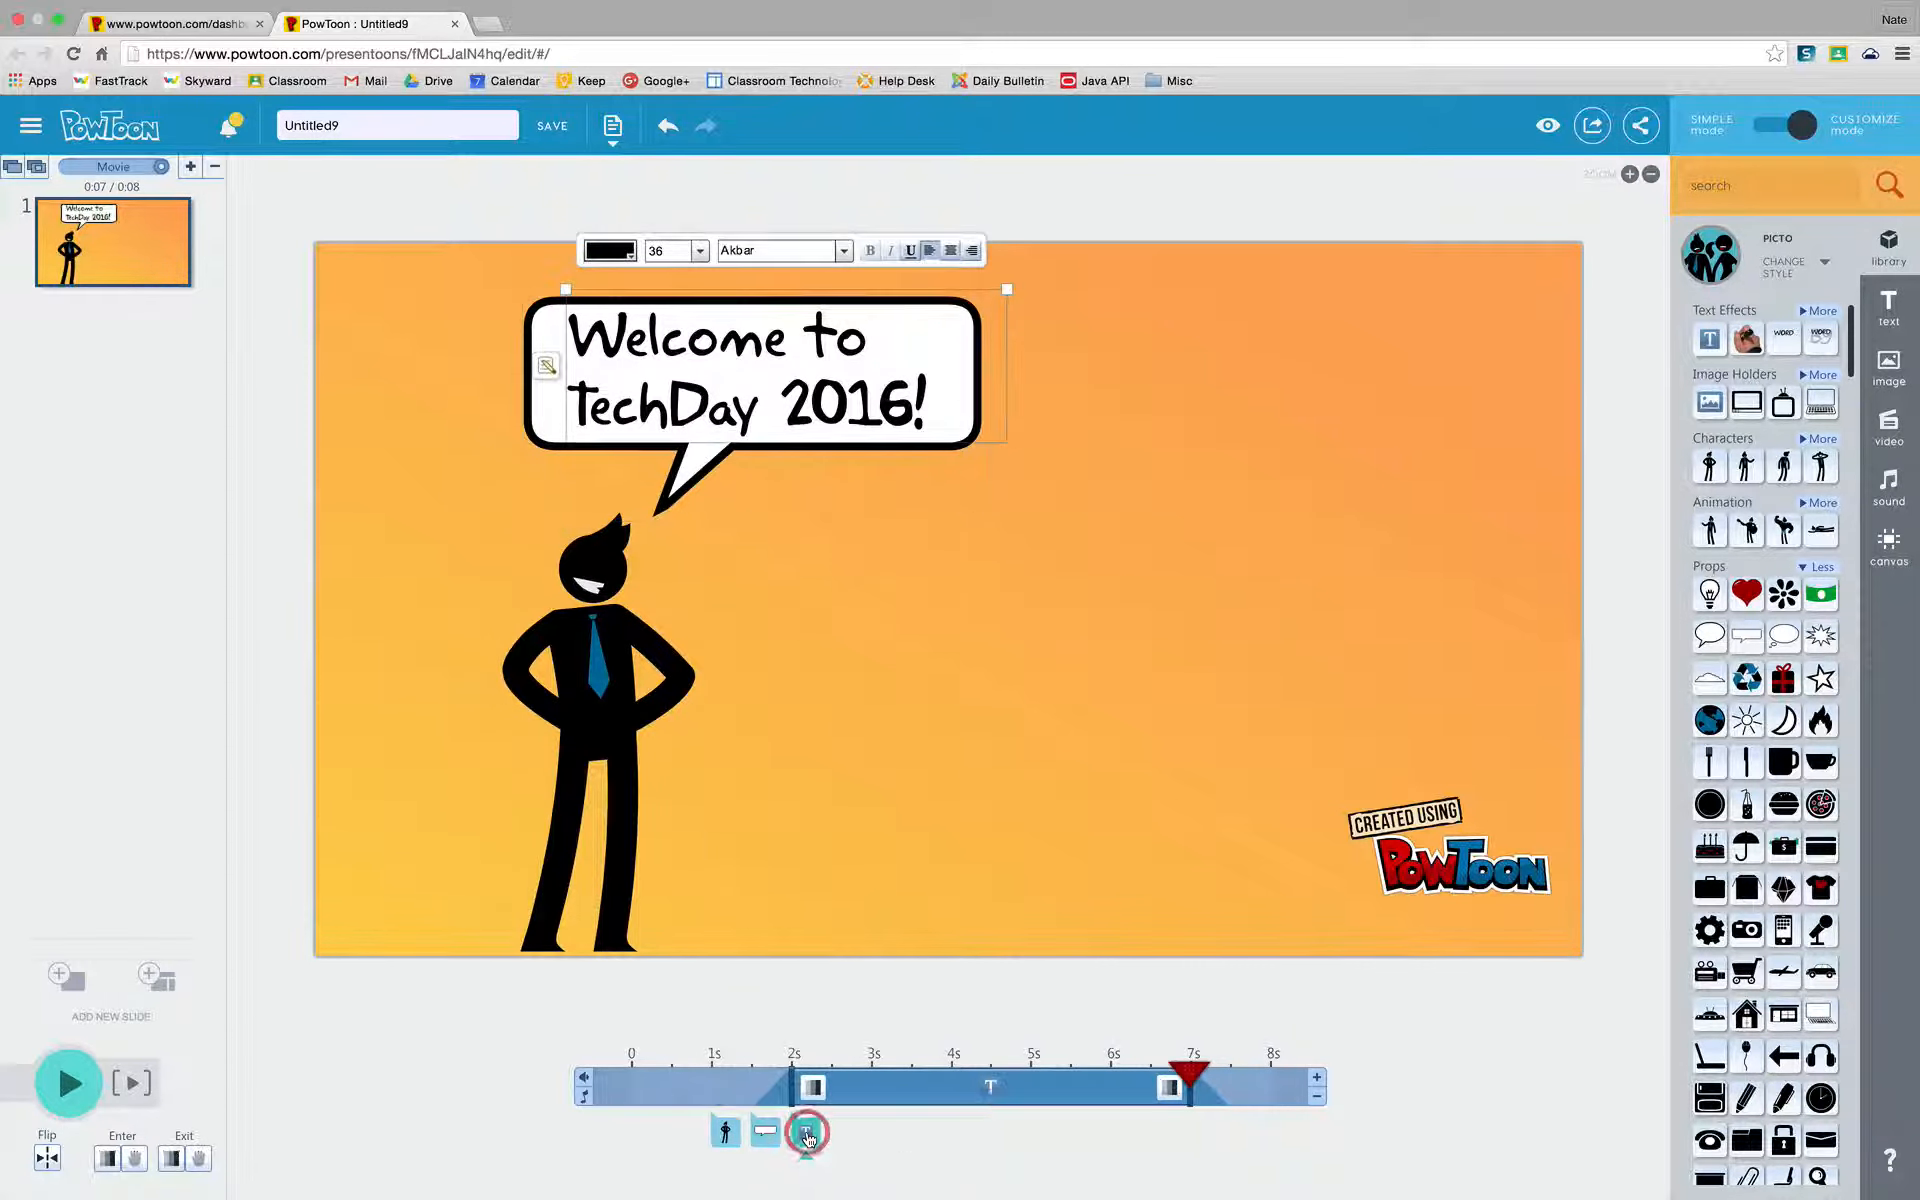
{"action": "left_click", "coordinate": [757, 1133]}
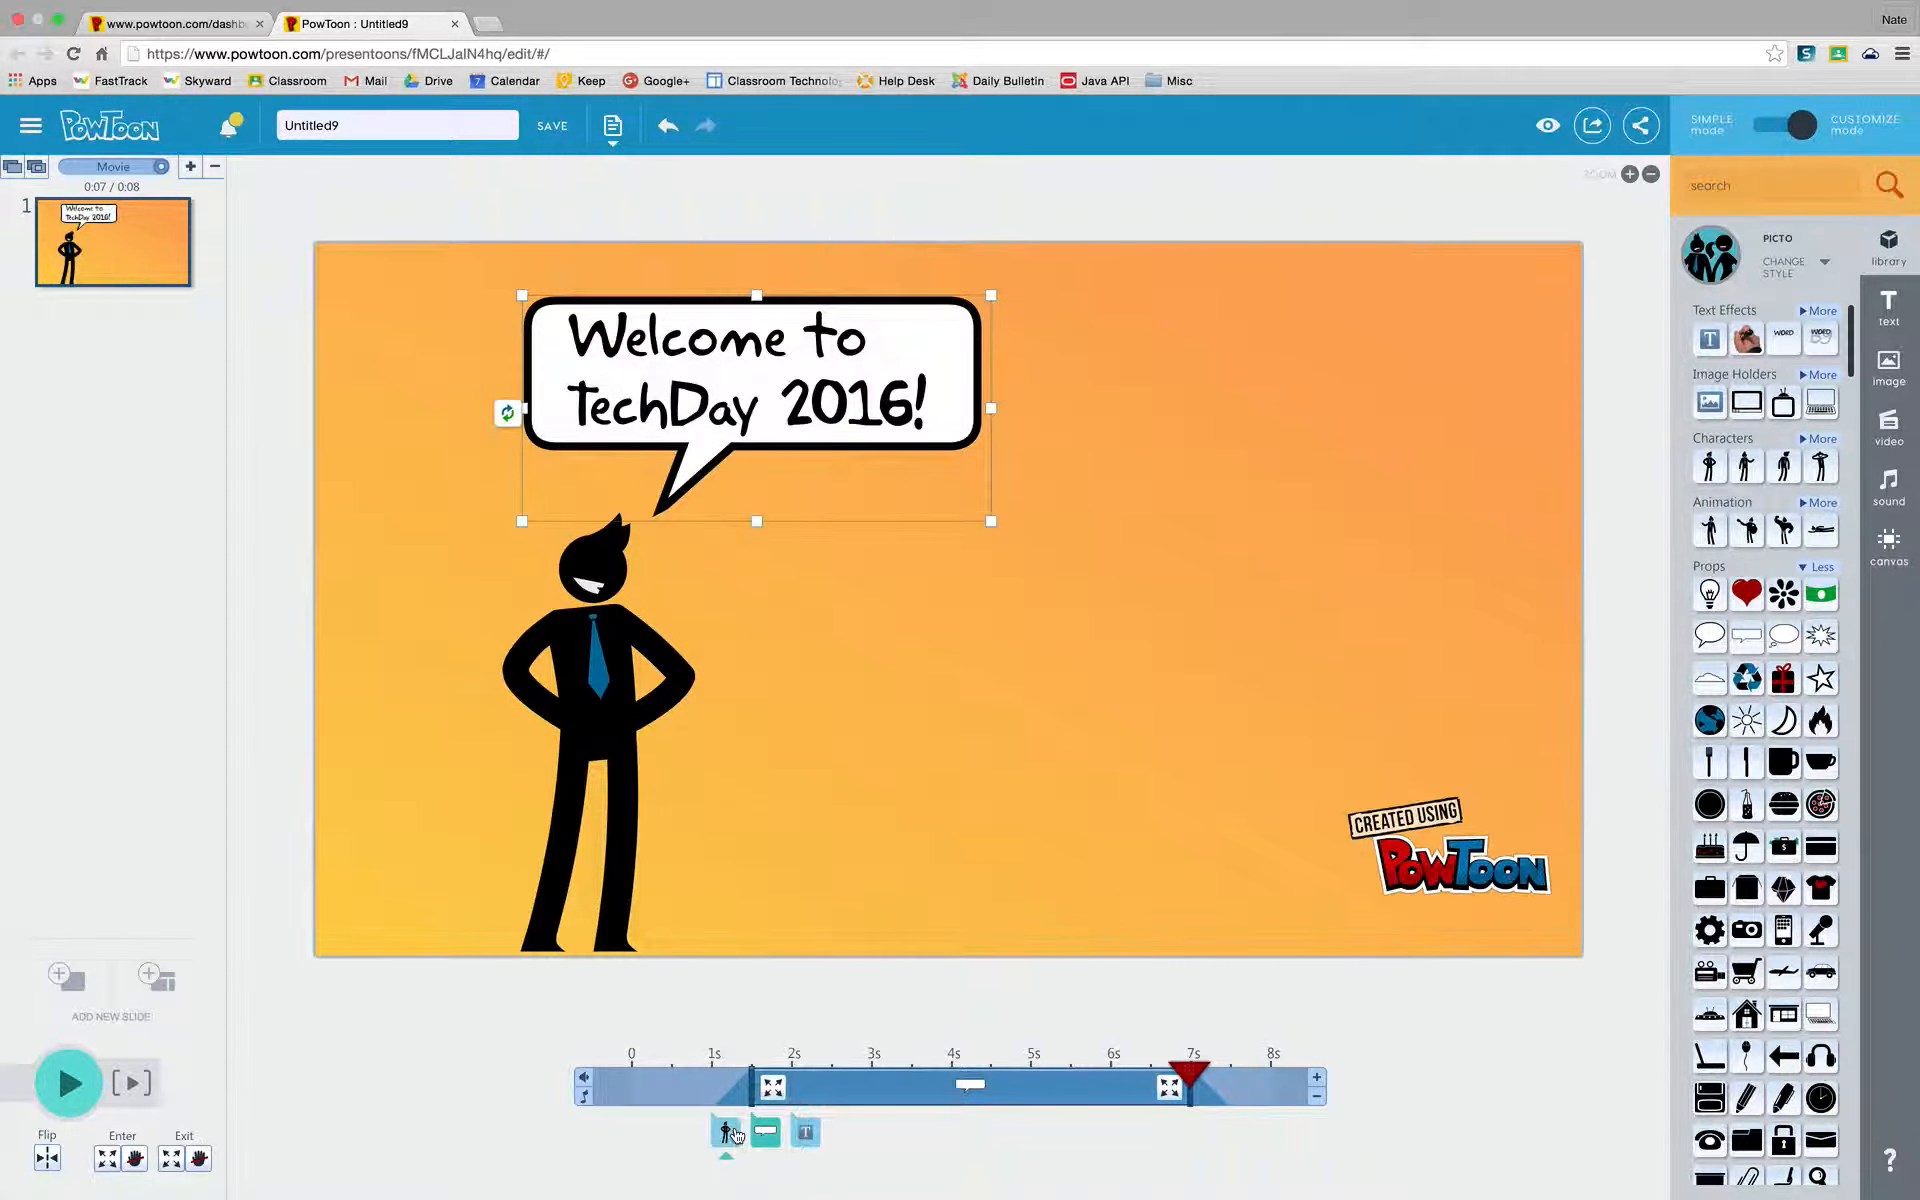
{"action": "left_click", "coordinate": [726, 1131]}
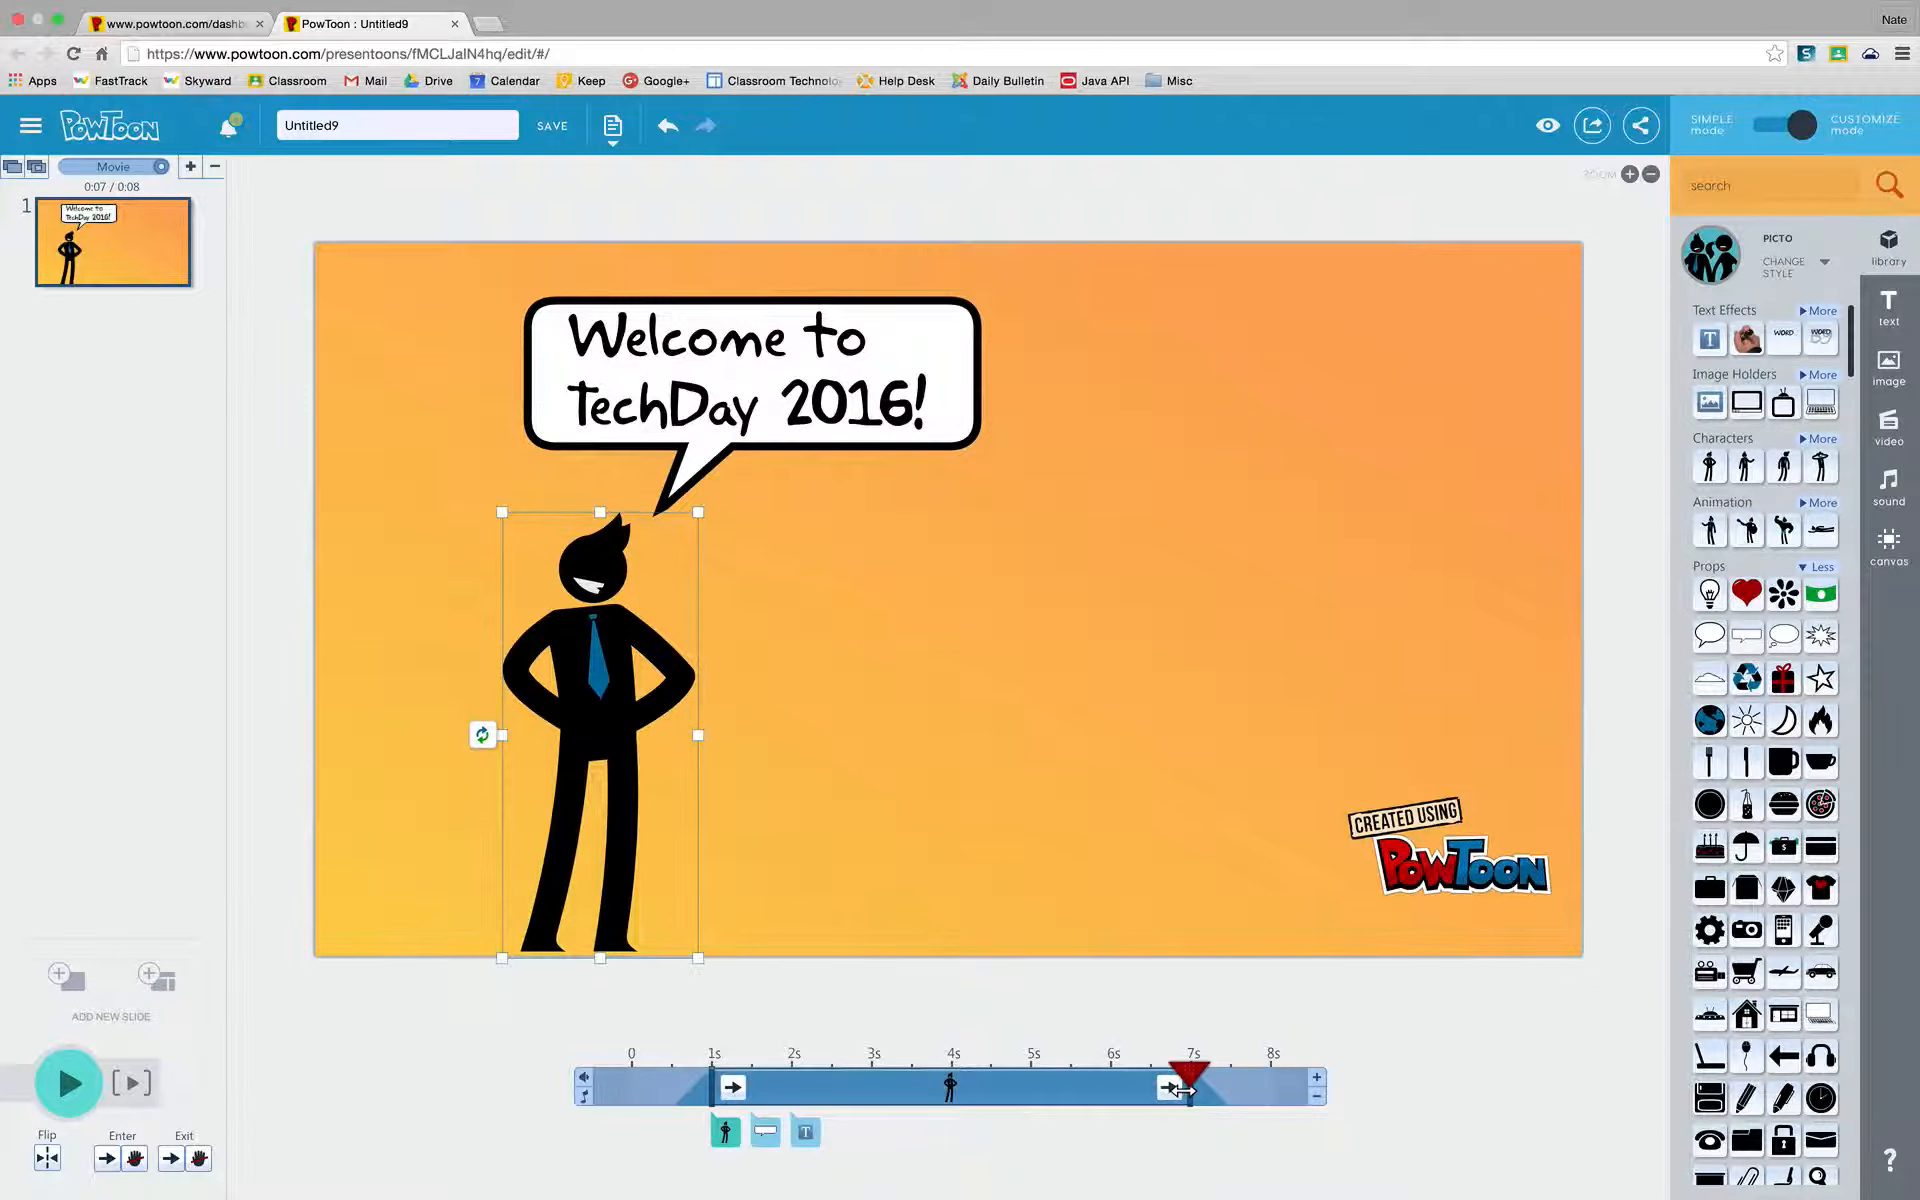
Lengthen the slide to 9 seconds and have the character exit at 8 seconds
{"action": "left_click_drag", "start_coordinate": [1188, 1090], "coordinate": [1268, 1088]}
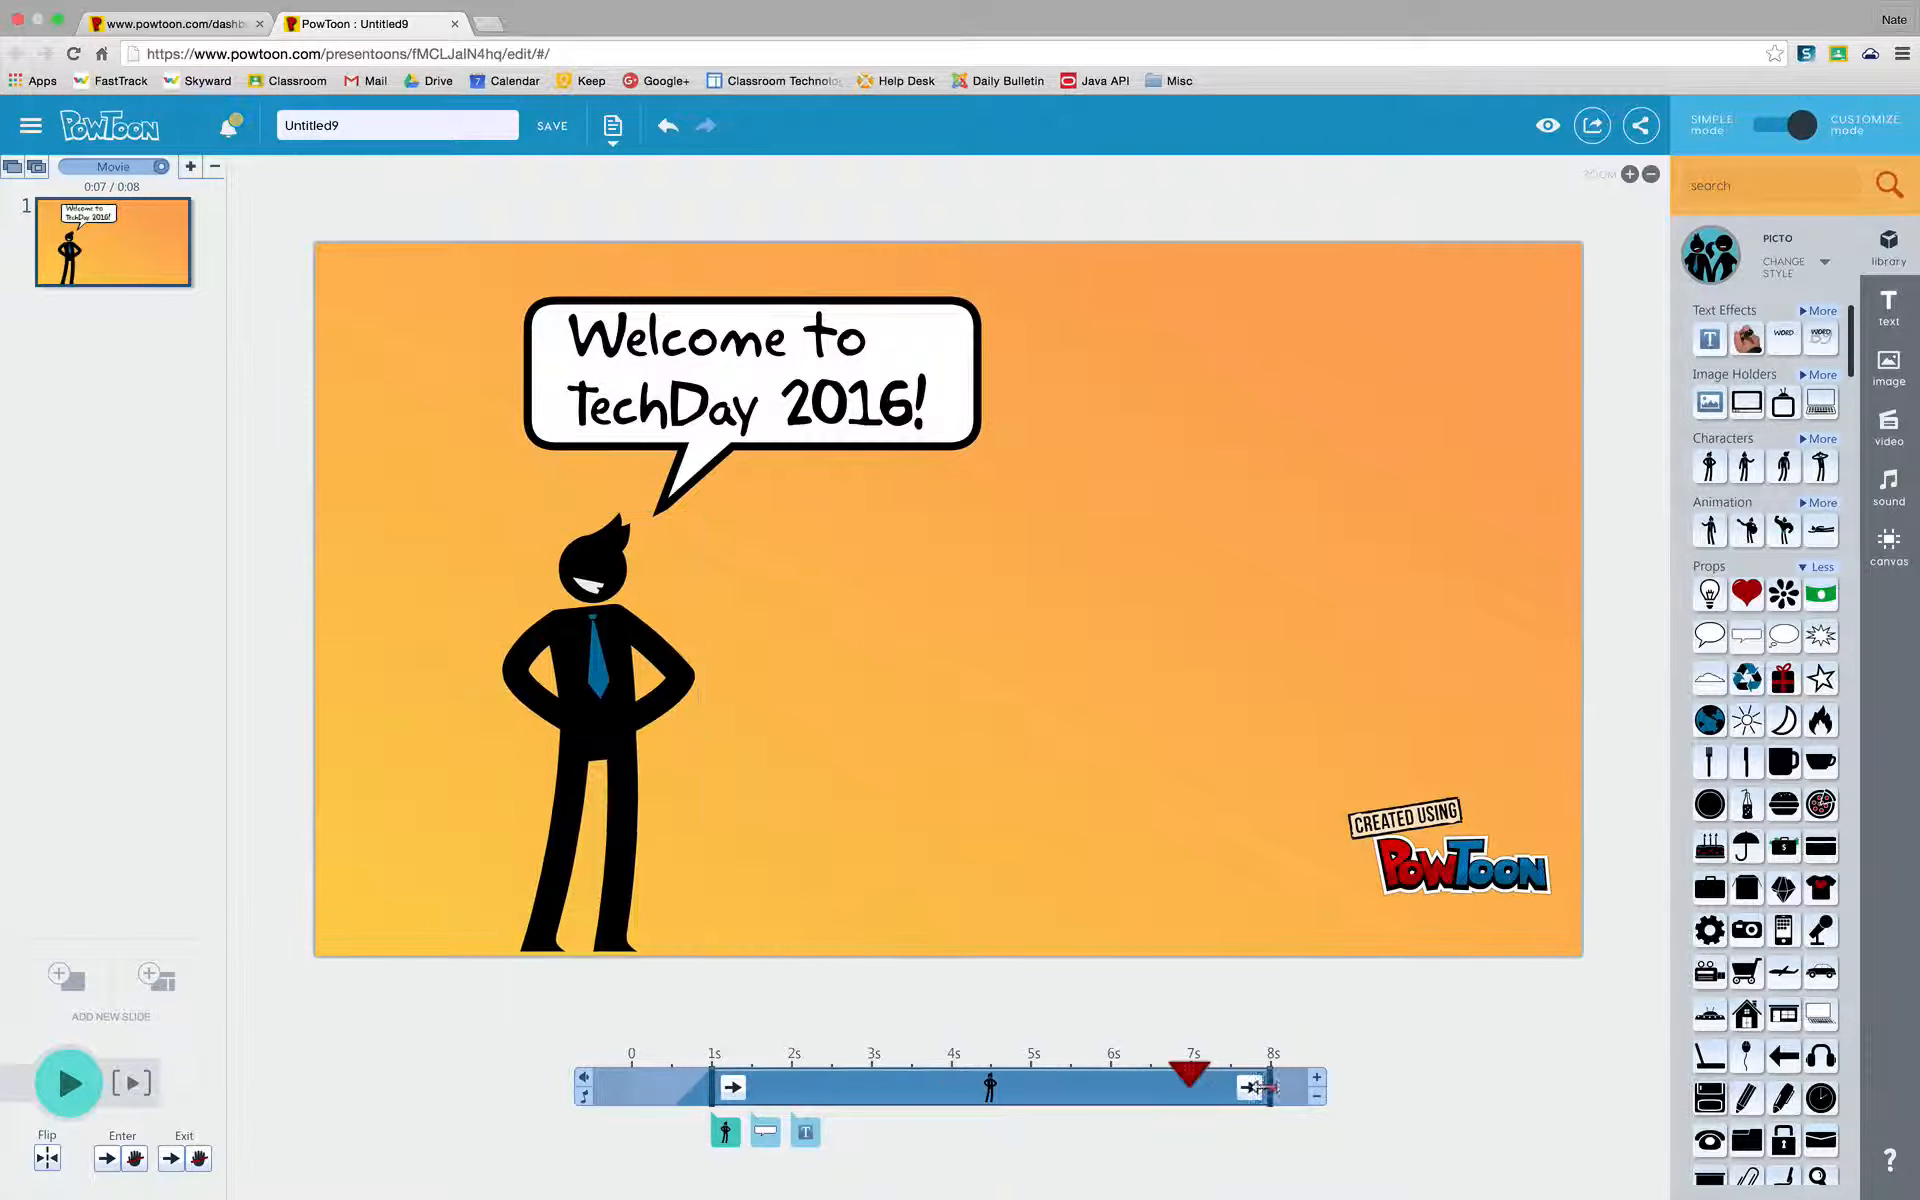
{"action": "left_click", "coordinate": [1319, 1080]}
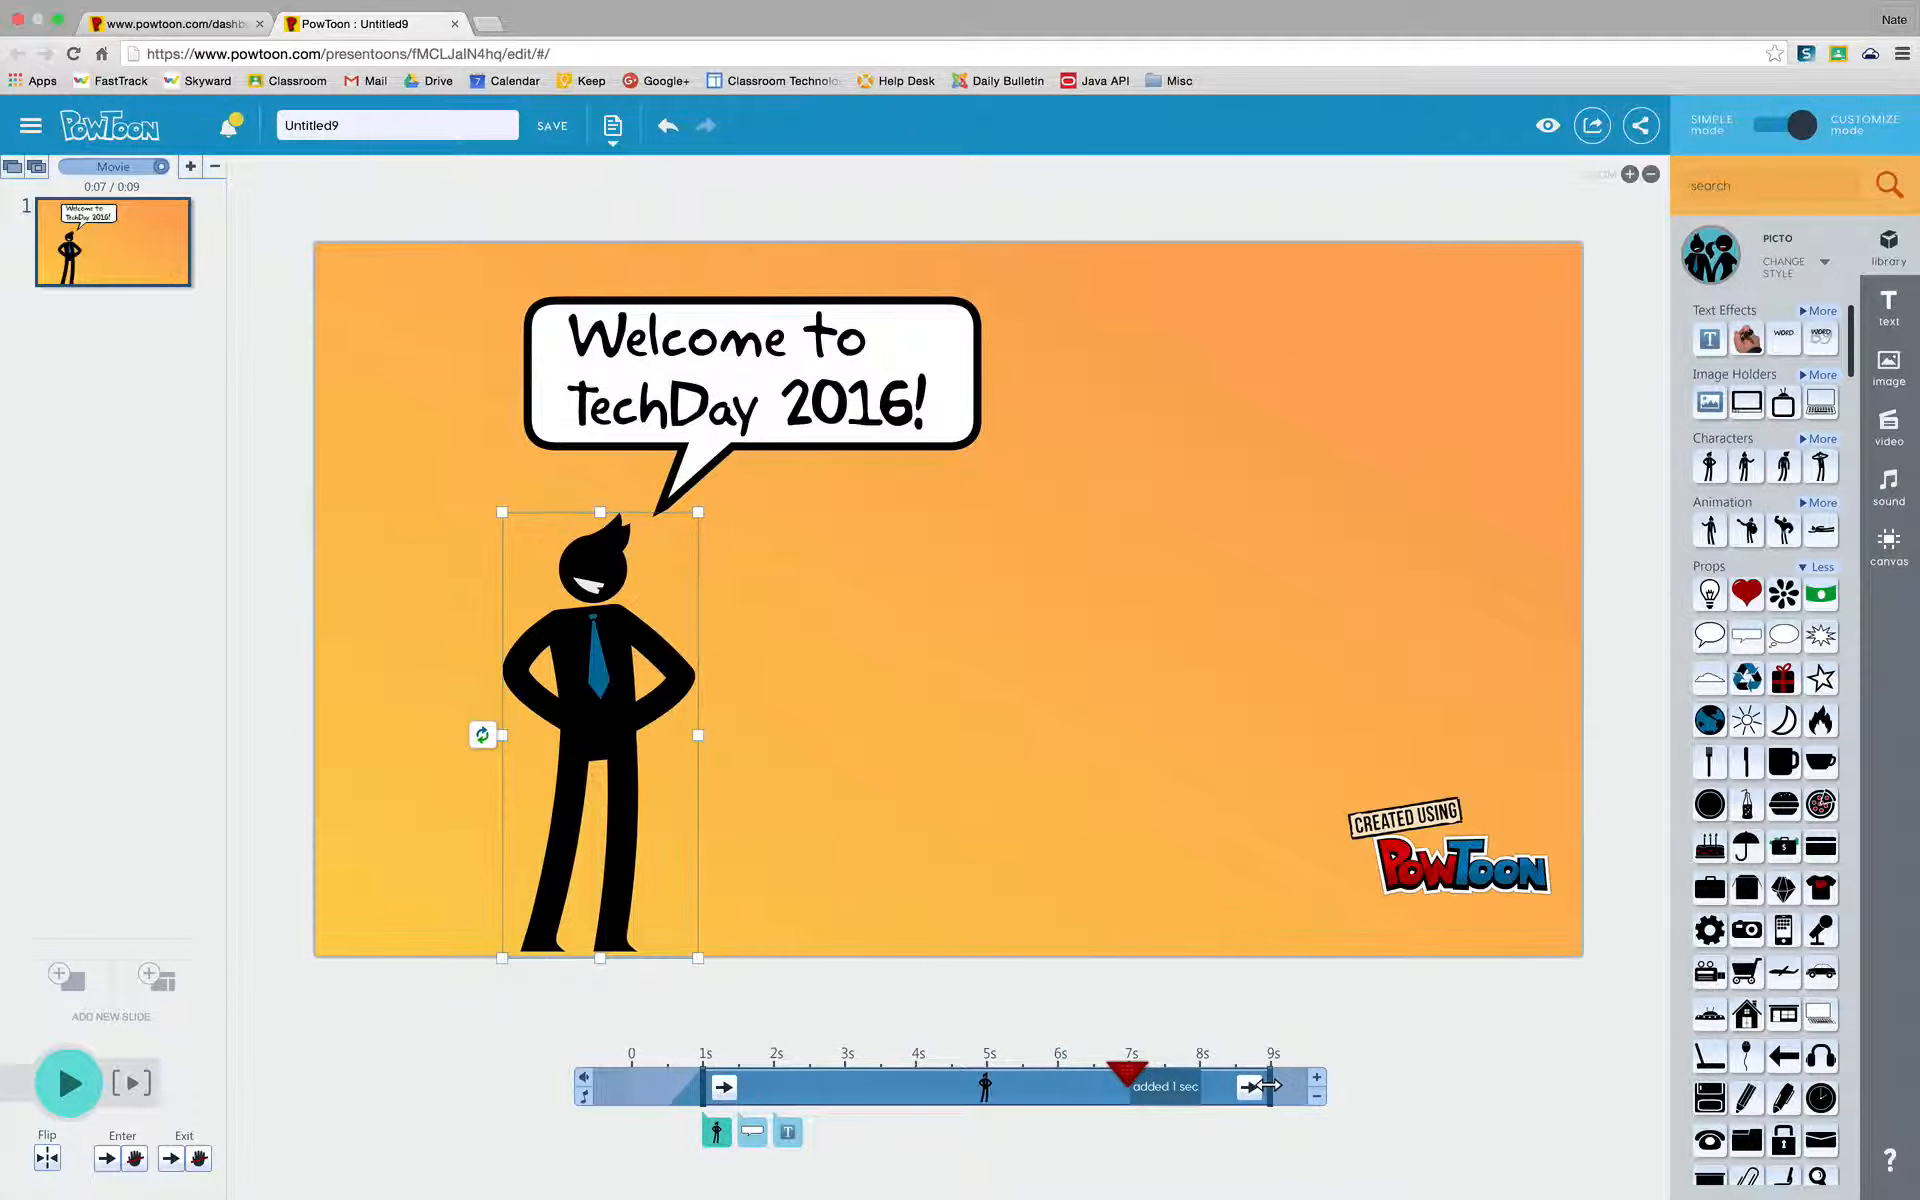
{"action": "left_click_drag", "start_coordinate": [1261, 1086], "coordinate": [1180, 1088]}
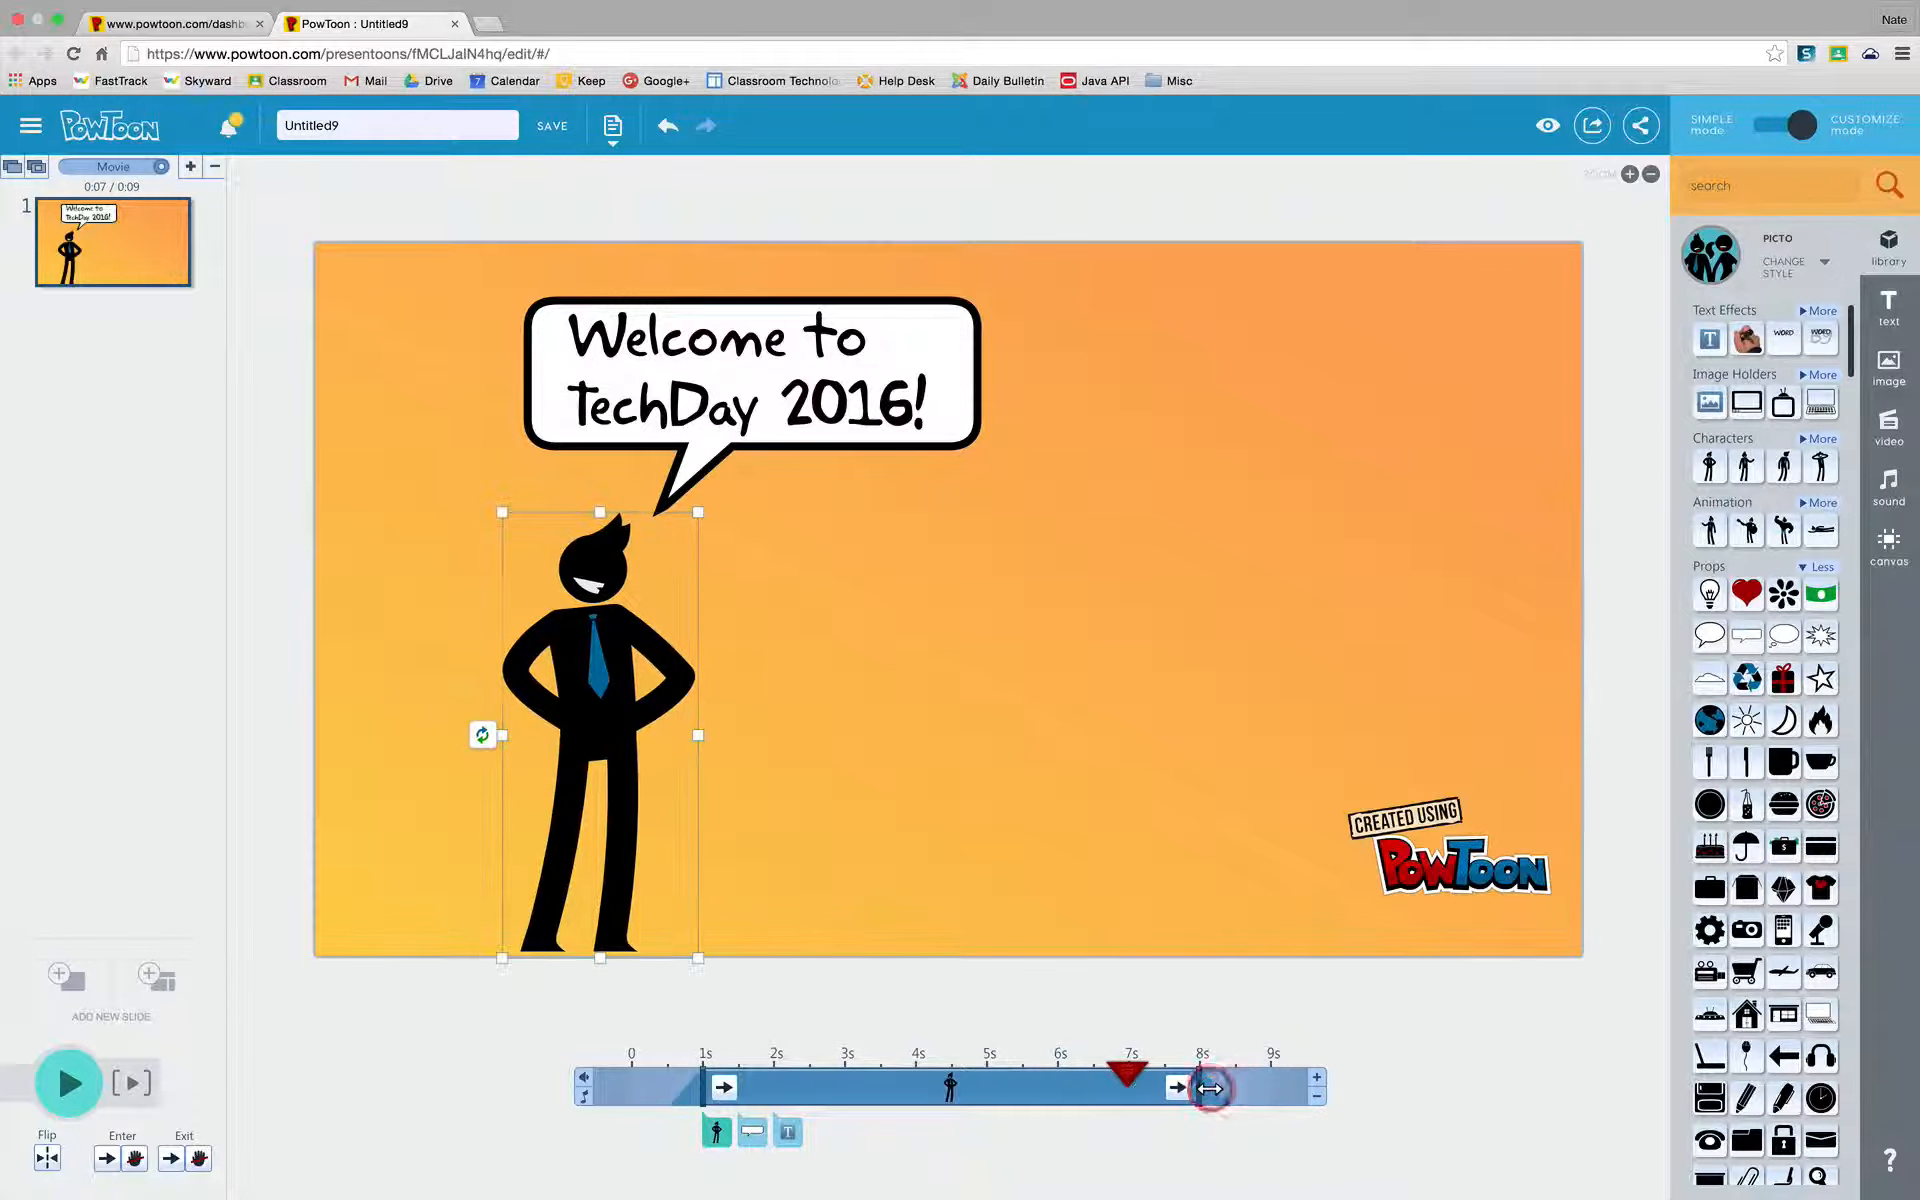
Move the speech bubble's exit to about 7.5s and its text's exit to about 7s
{"action": "left_click", "coordinate": [753, 1136]}
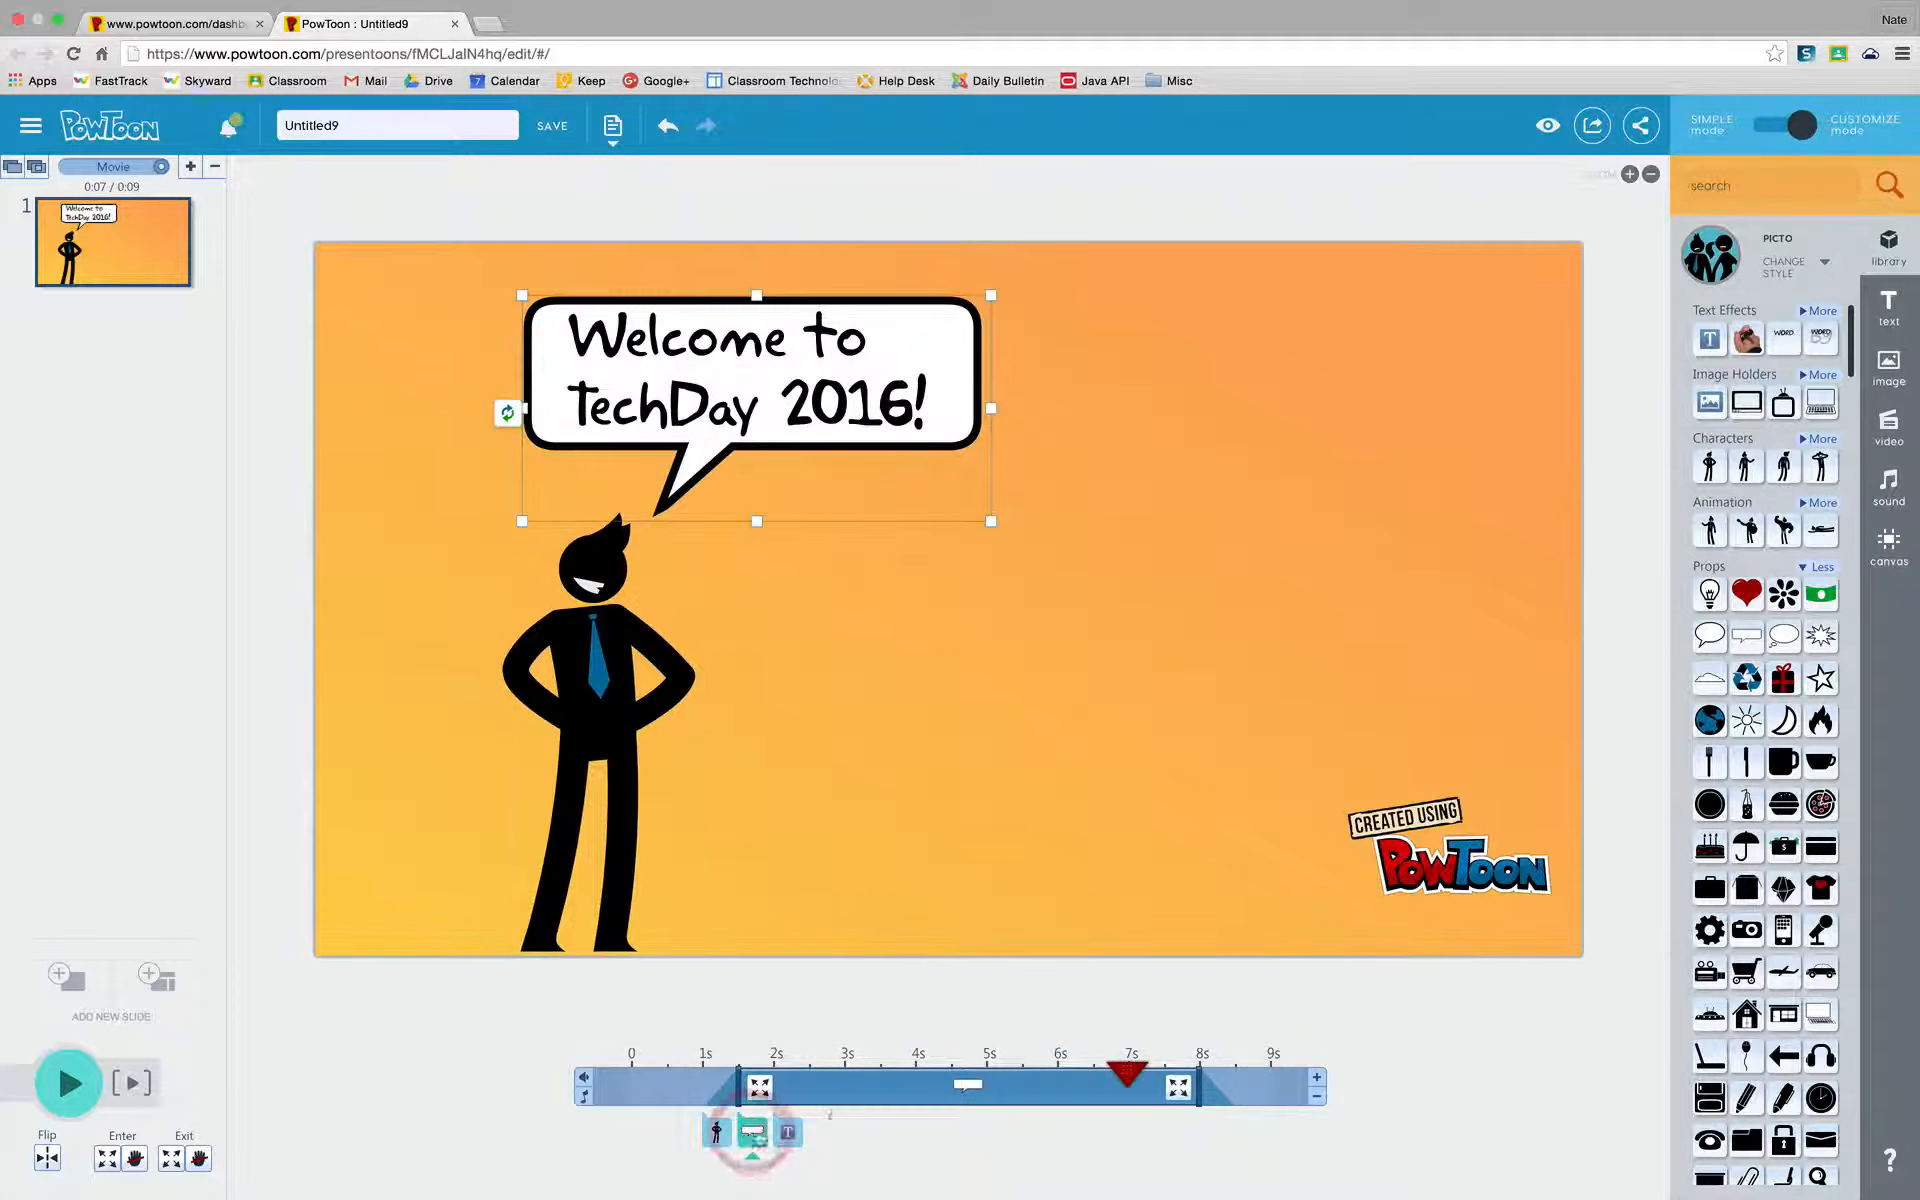
{"action": "left_click_drag", "start_coordinate": [1195, 1092], "coordinate": [1172, 1094]}
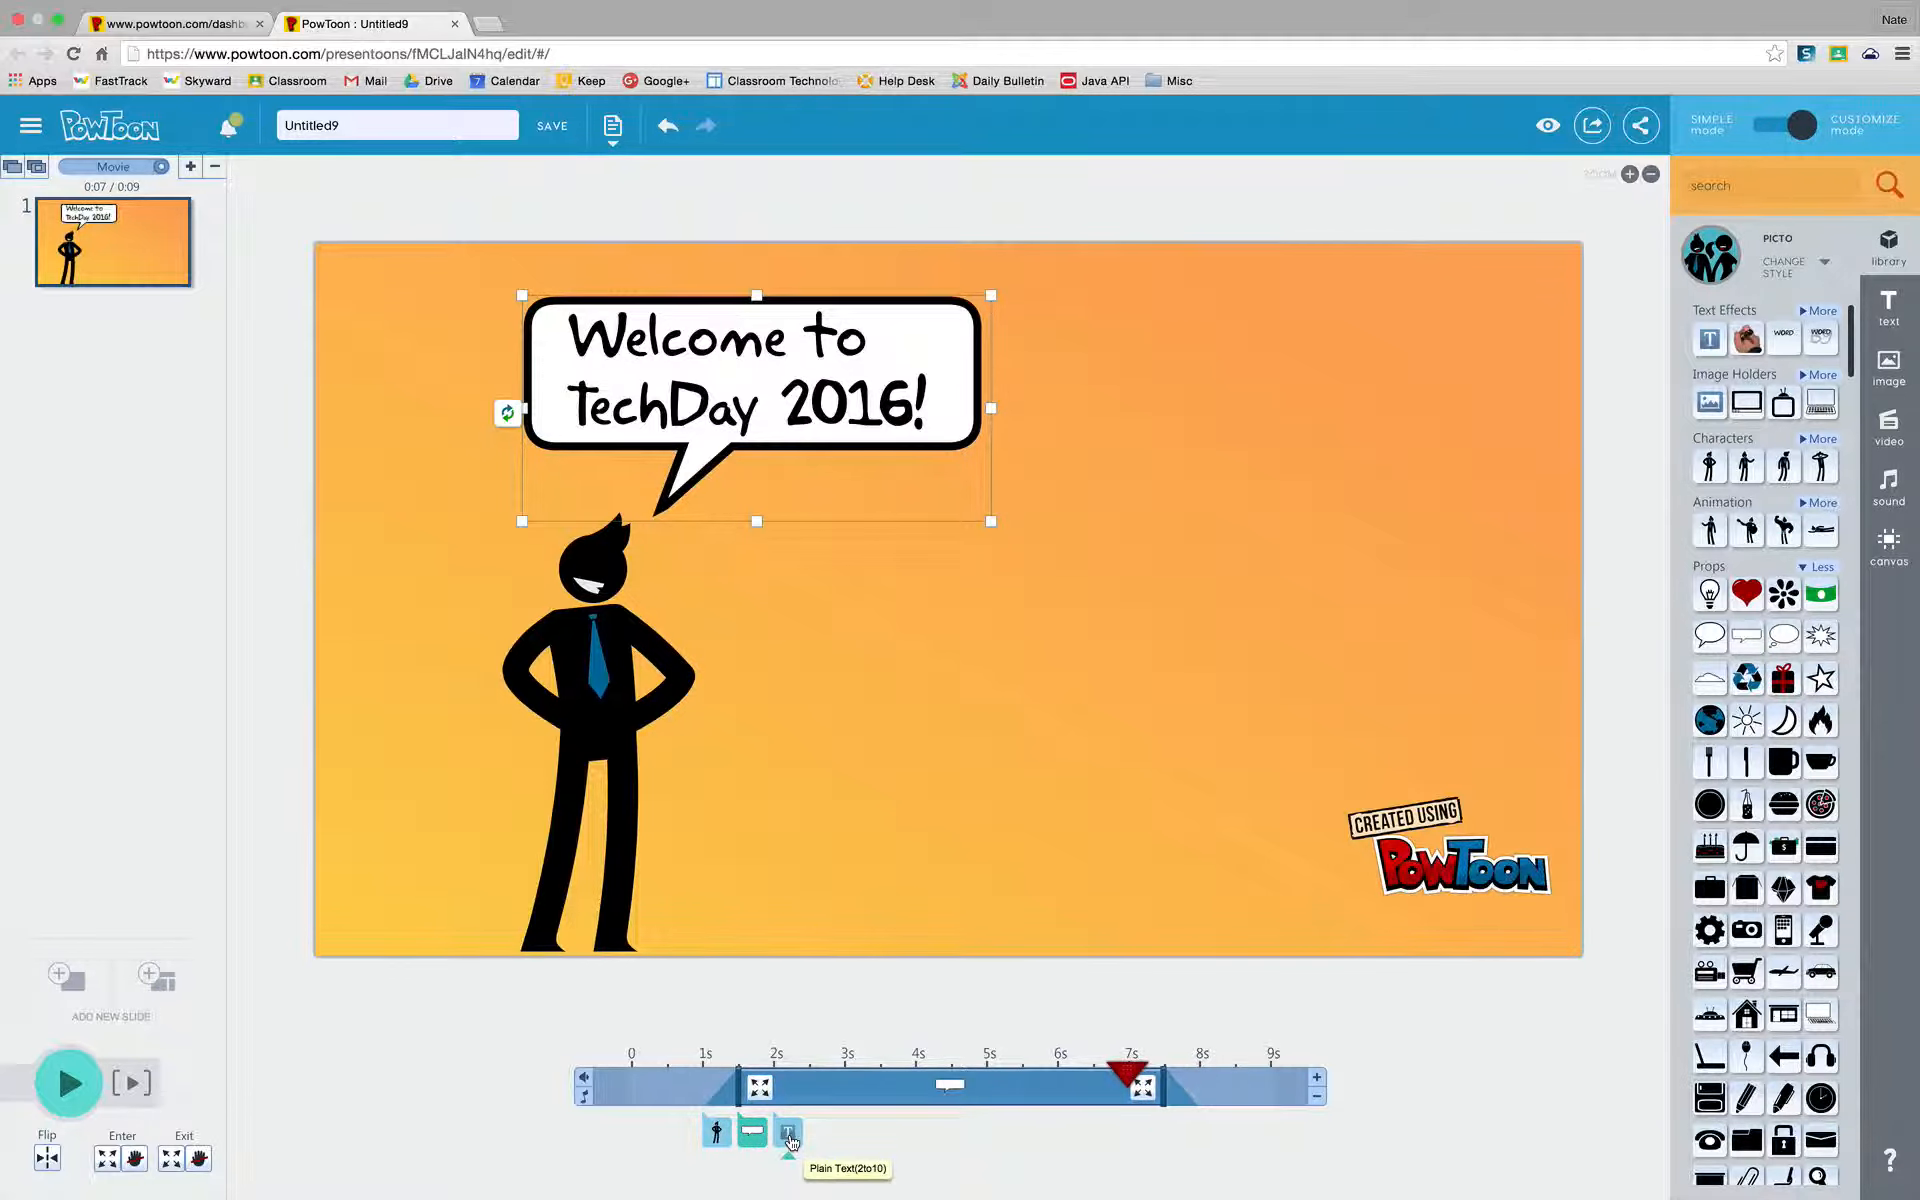
{"action": "left_click", "coordinate": [789, 1135]}
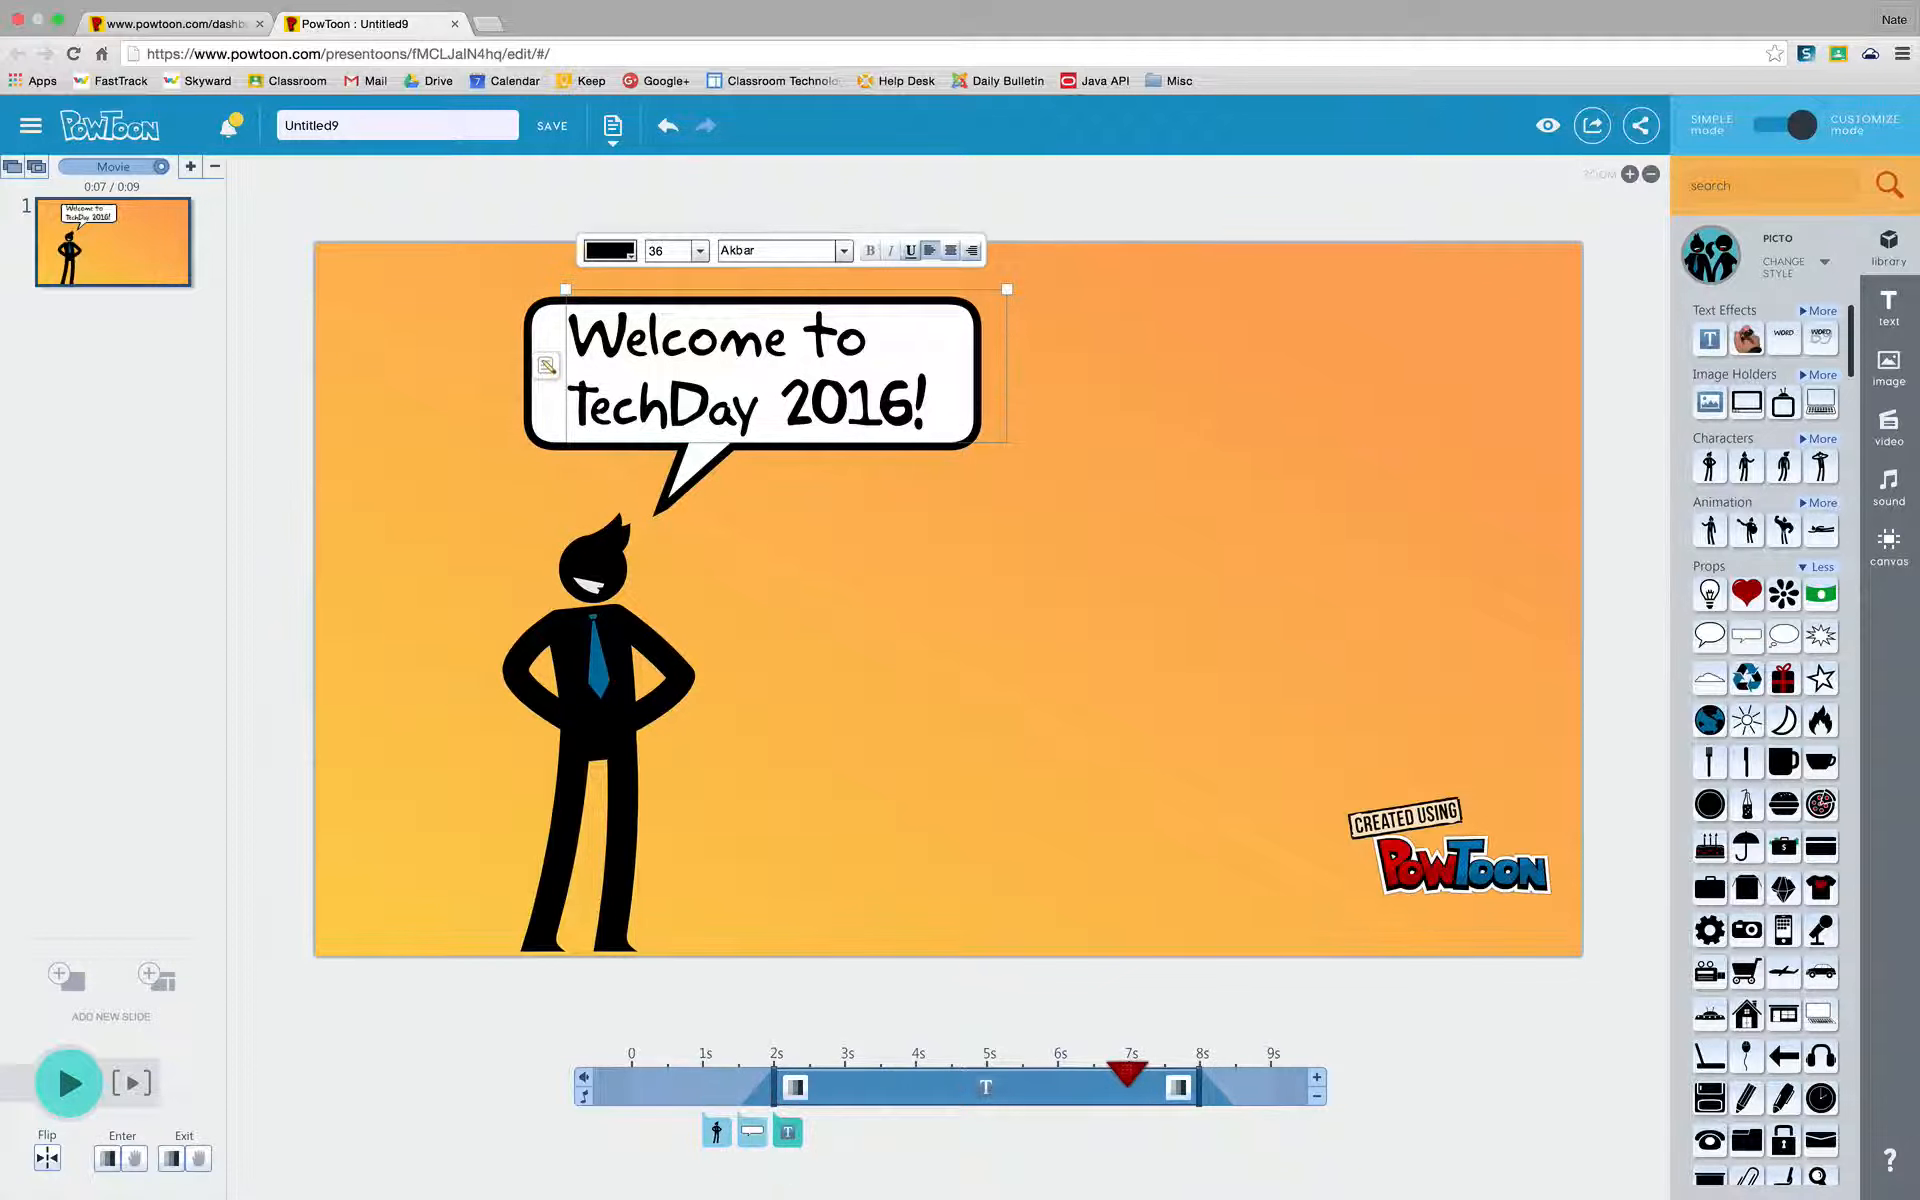
{"action": "left_click_drag", "start_coordinate": [1200, 1087], "coordinate": [1128, 1088]}
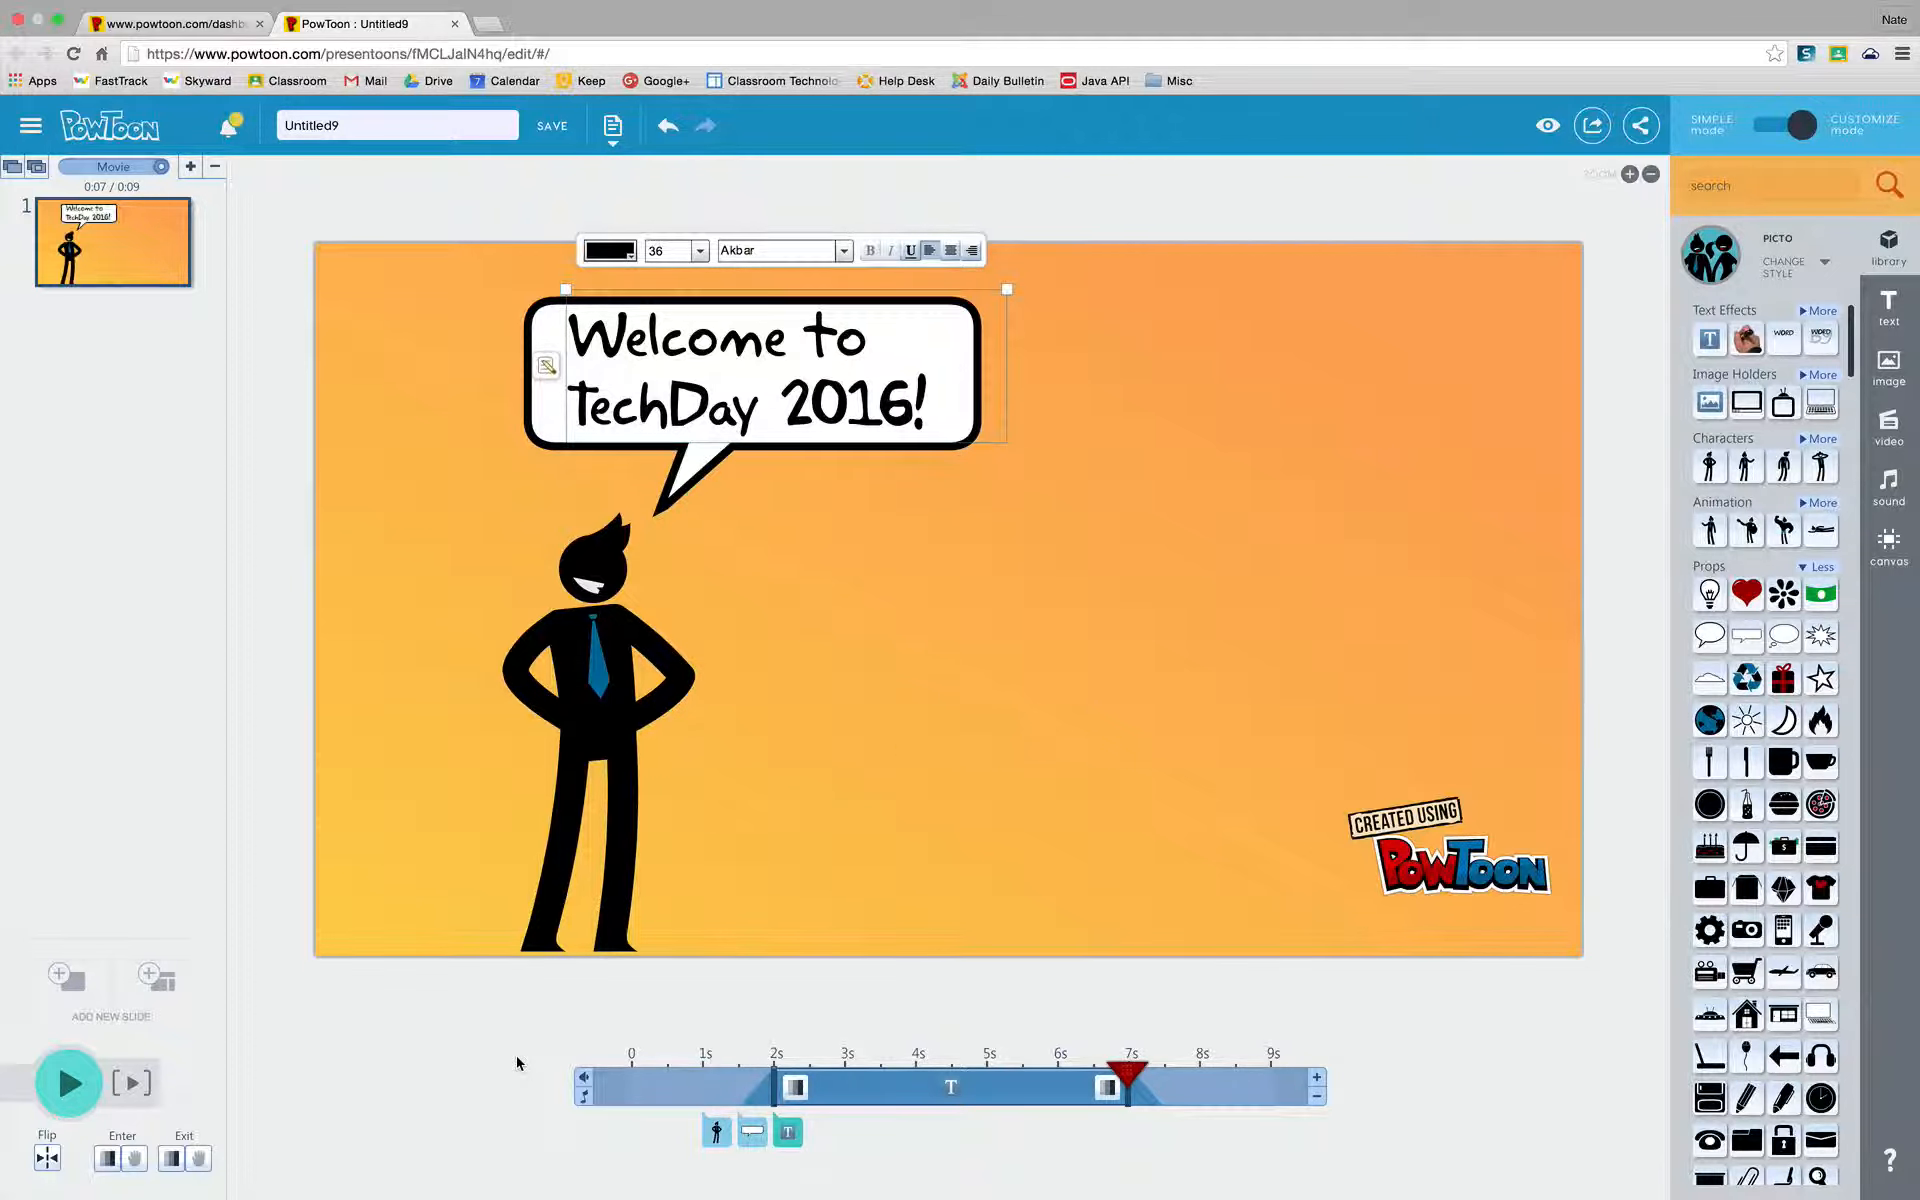
Toggle the drawing hand on the character's entrance effect
{"action": "left_click", "coordinate": [716, 1131]}
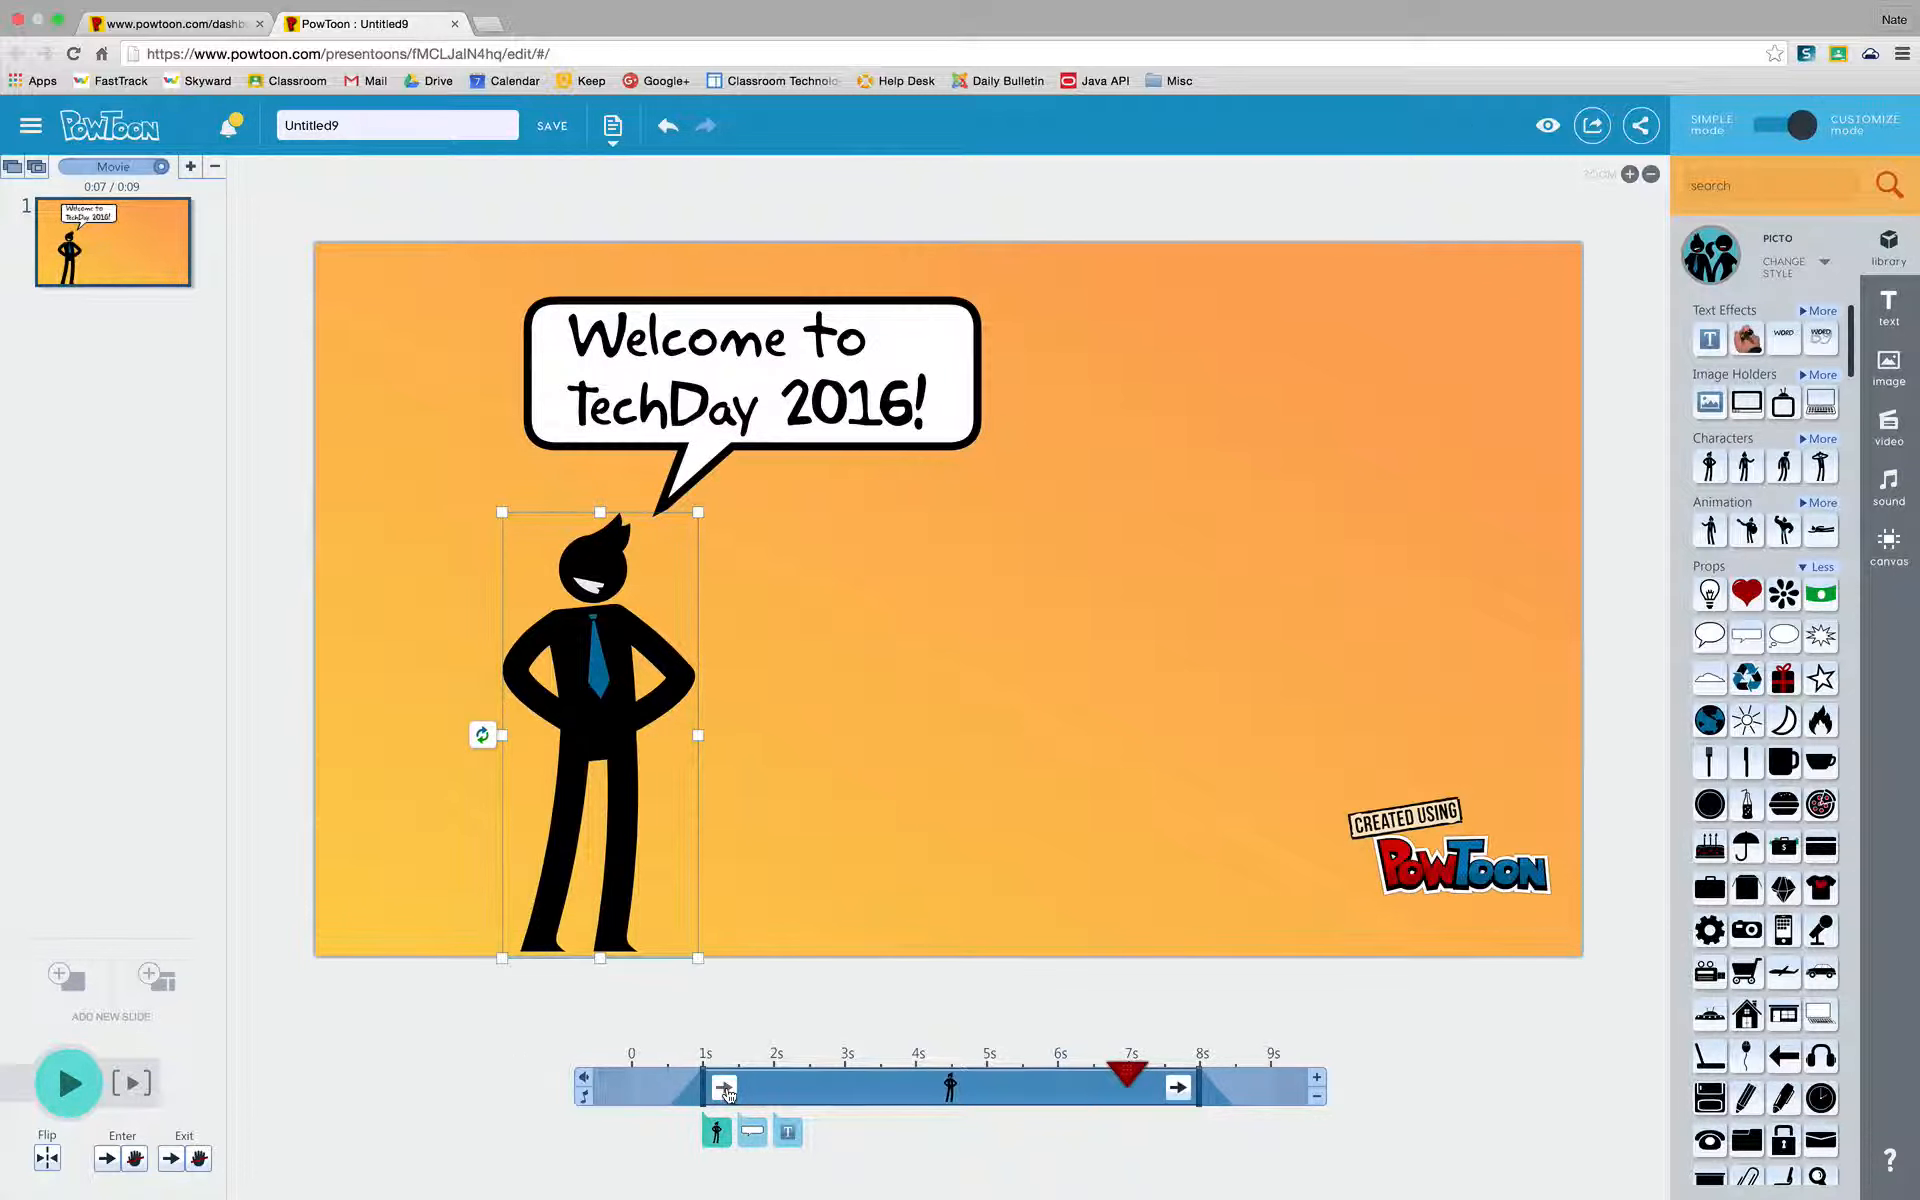
{"action": "left_click", "coordinate": [725, 1090]}
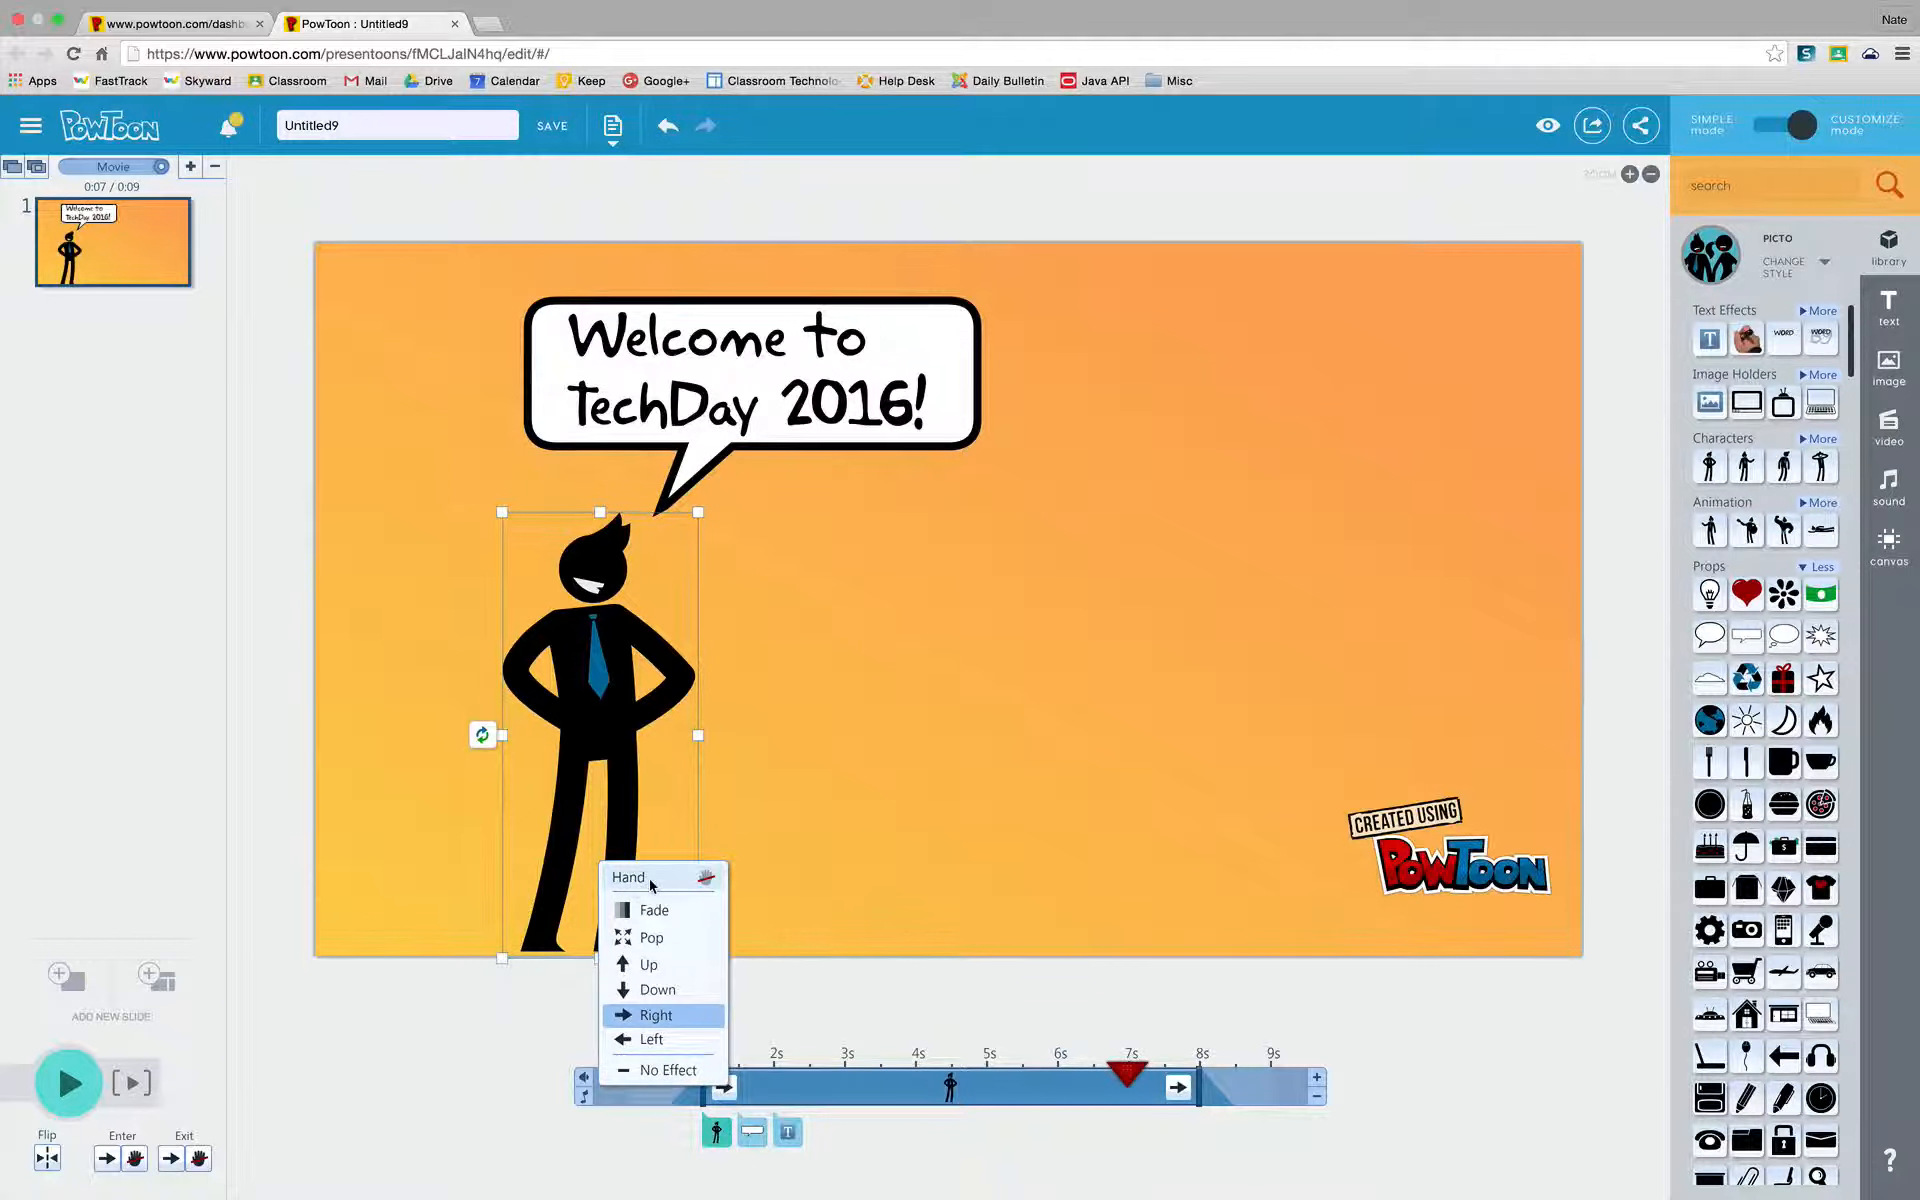
{"action": "left_click", "coordinate": [707, 880]}
{"action": "left_click", "coordinate": [485, 1061]}
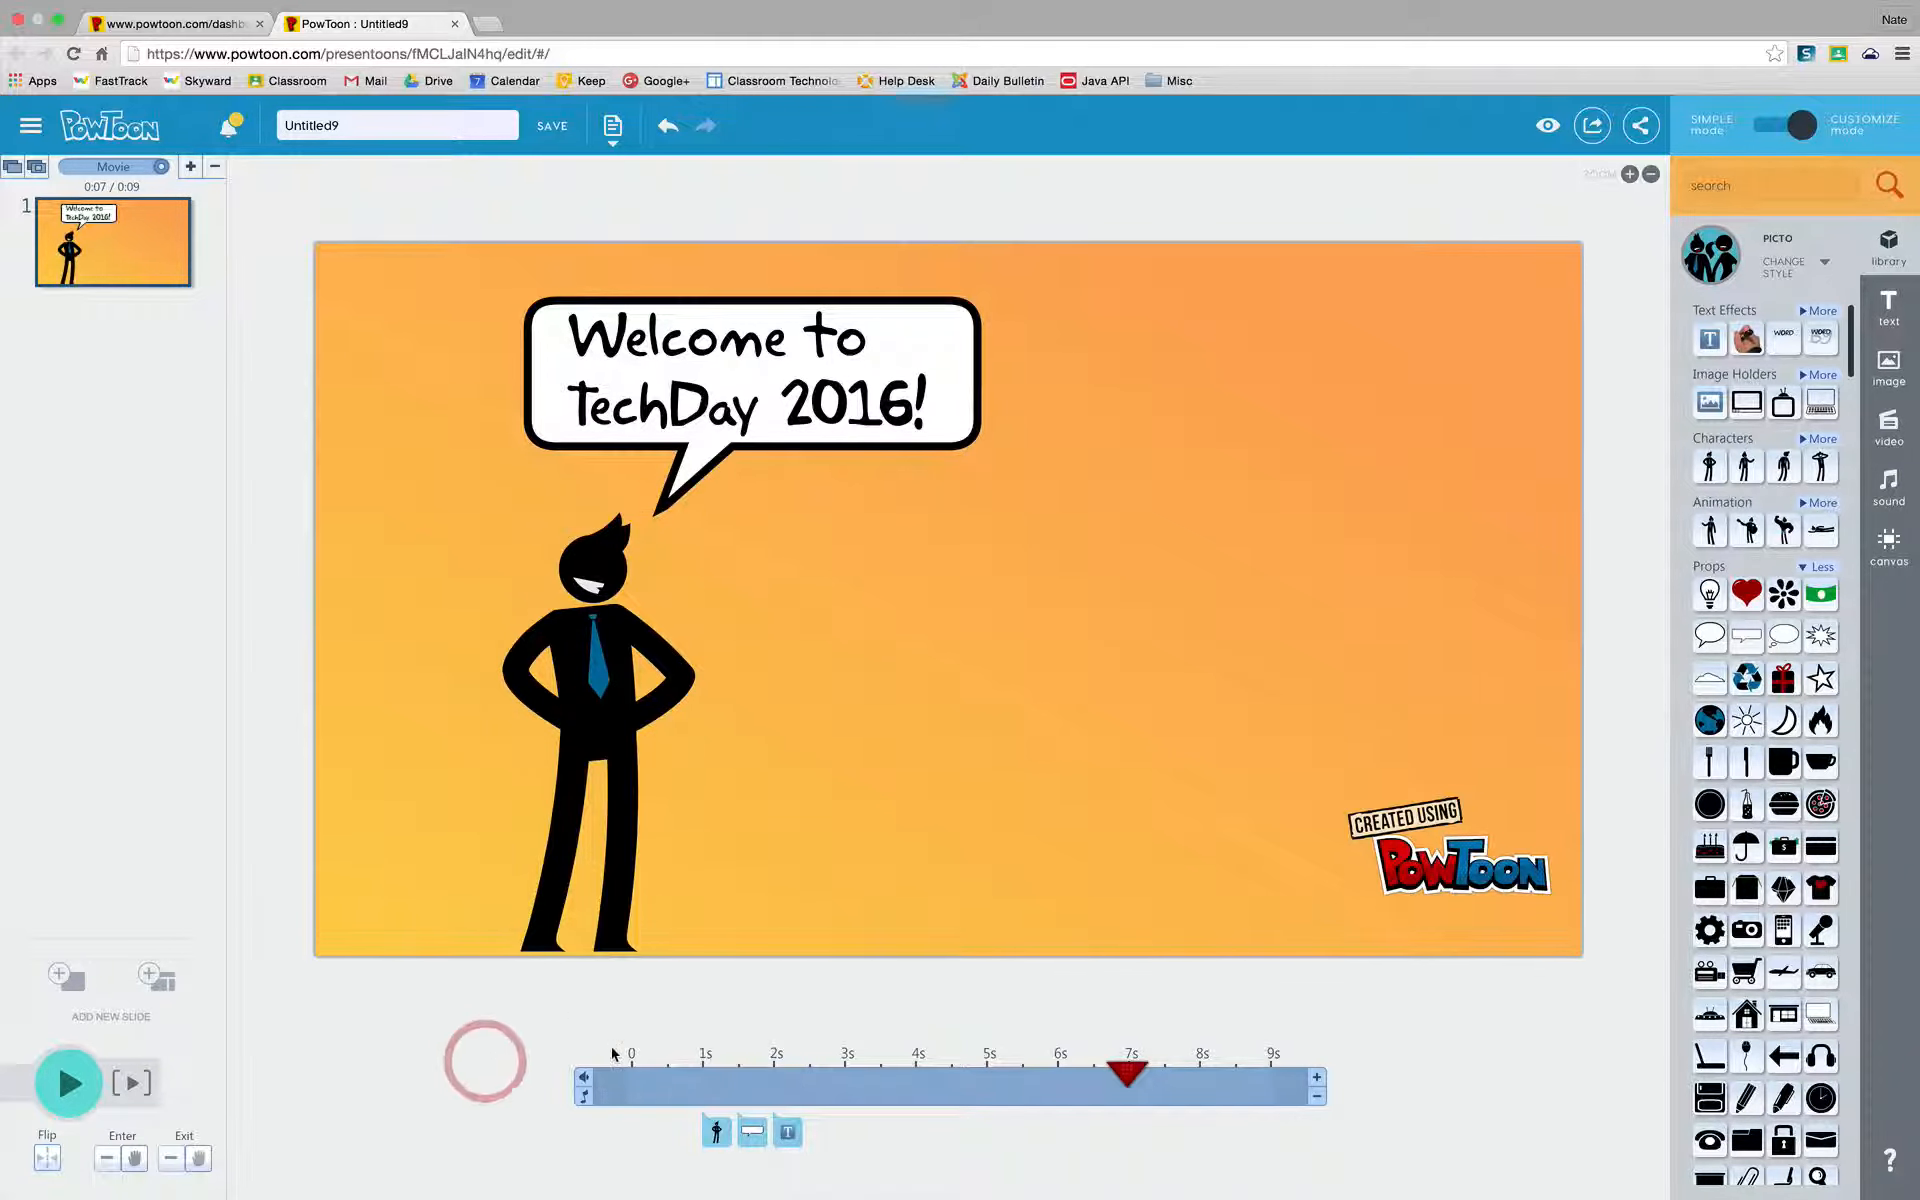
Set the man's exit effect to Right around 7 seconds and preview the slide
{"action": "left_click", "coordinate": [134, 1091]}
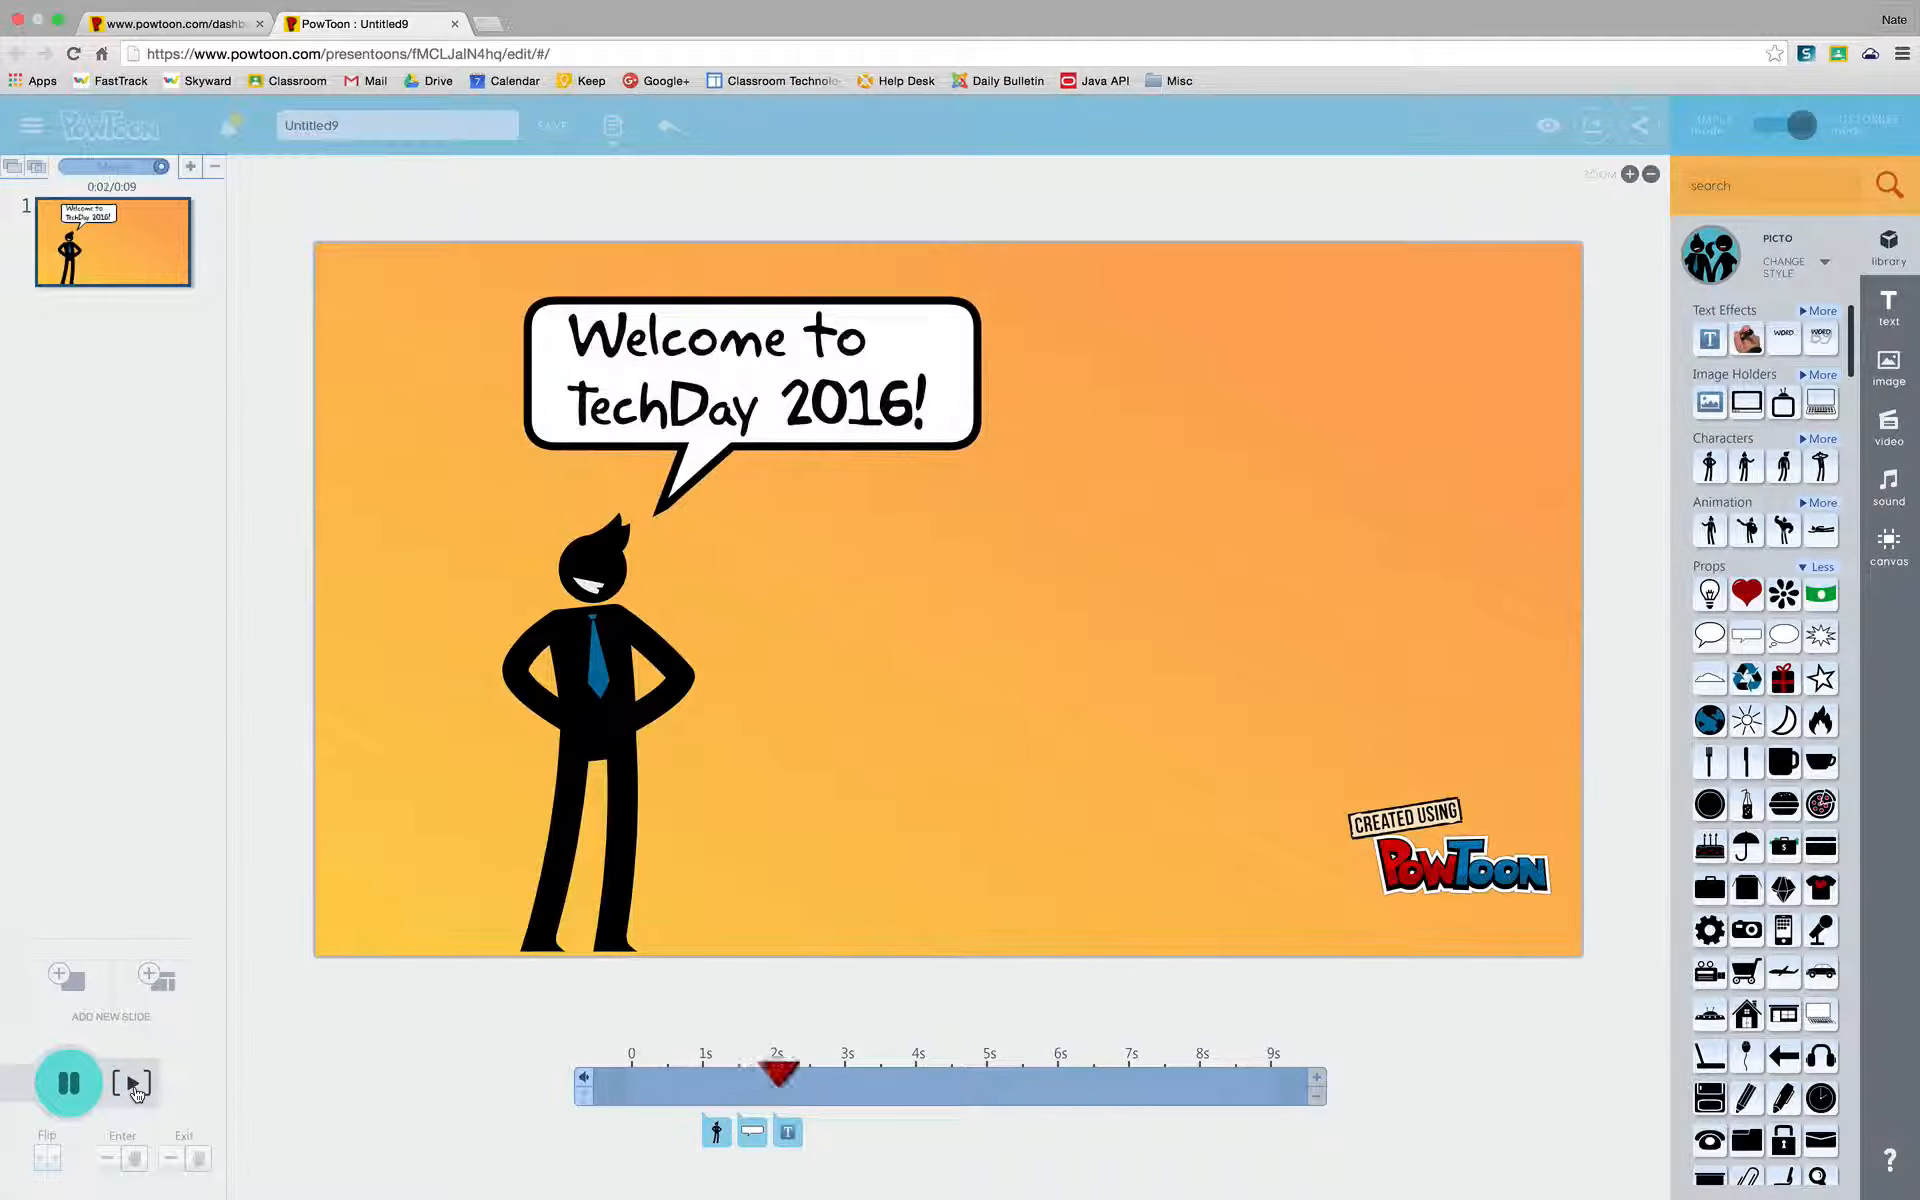
{"action": "left_click", "coordinate": [880, 1075]}
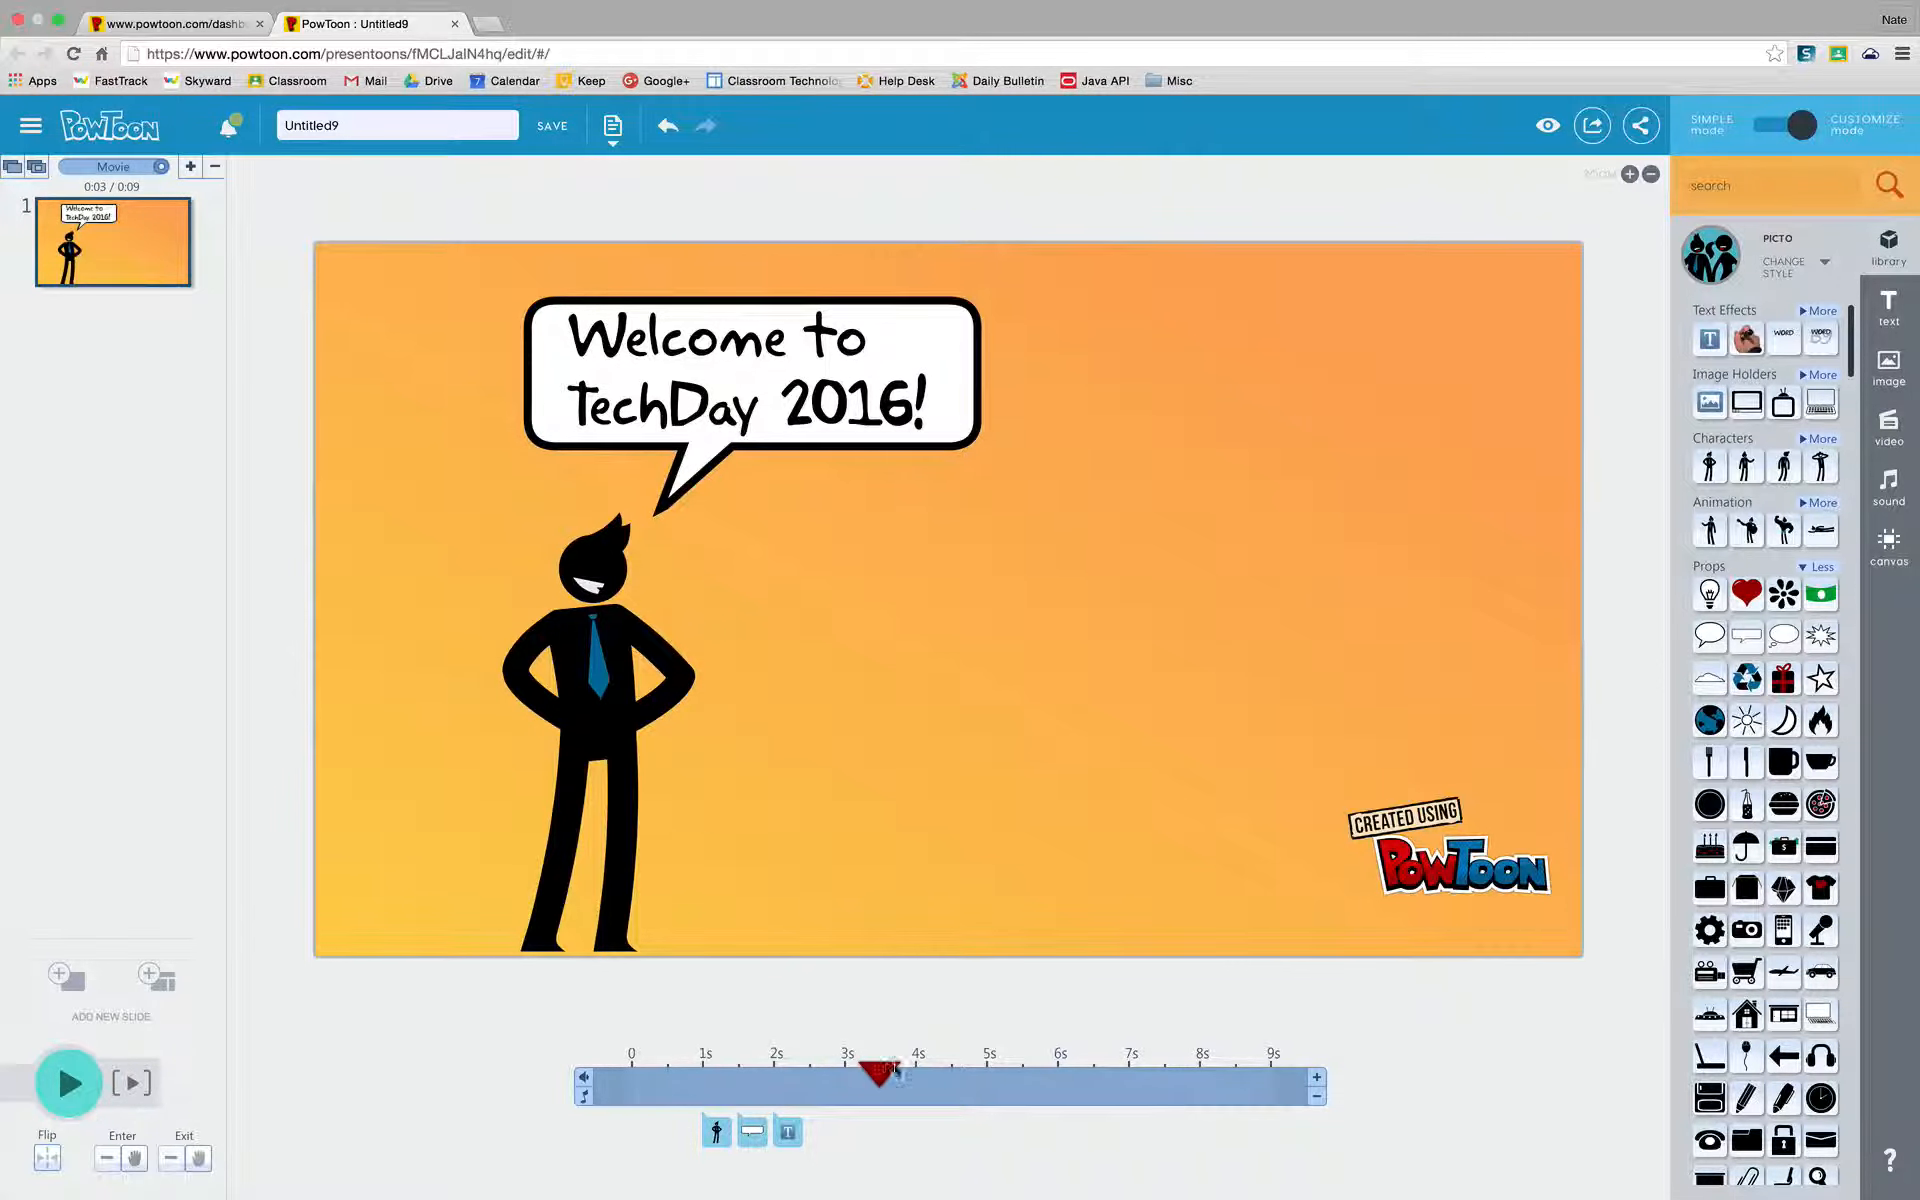
{"action": "left_click_drag", "start_coordinate": [892, 1073], "coordinate": [1125, 1072]}
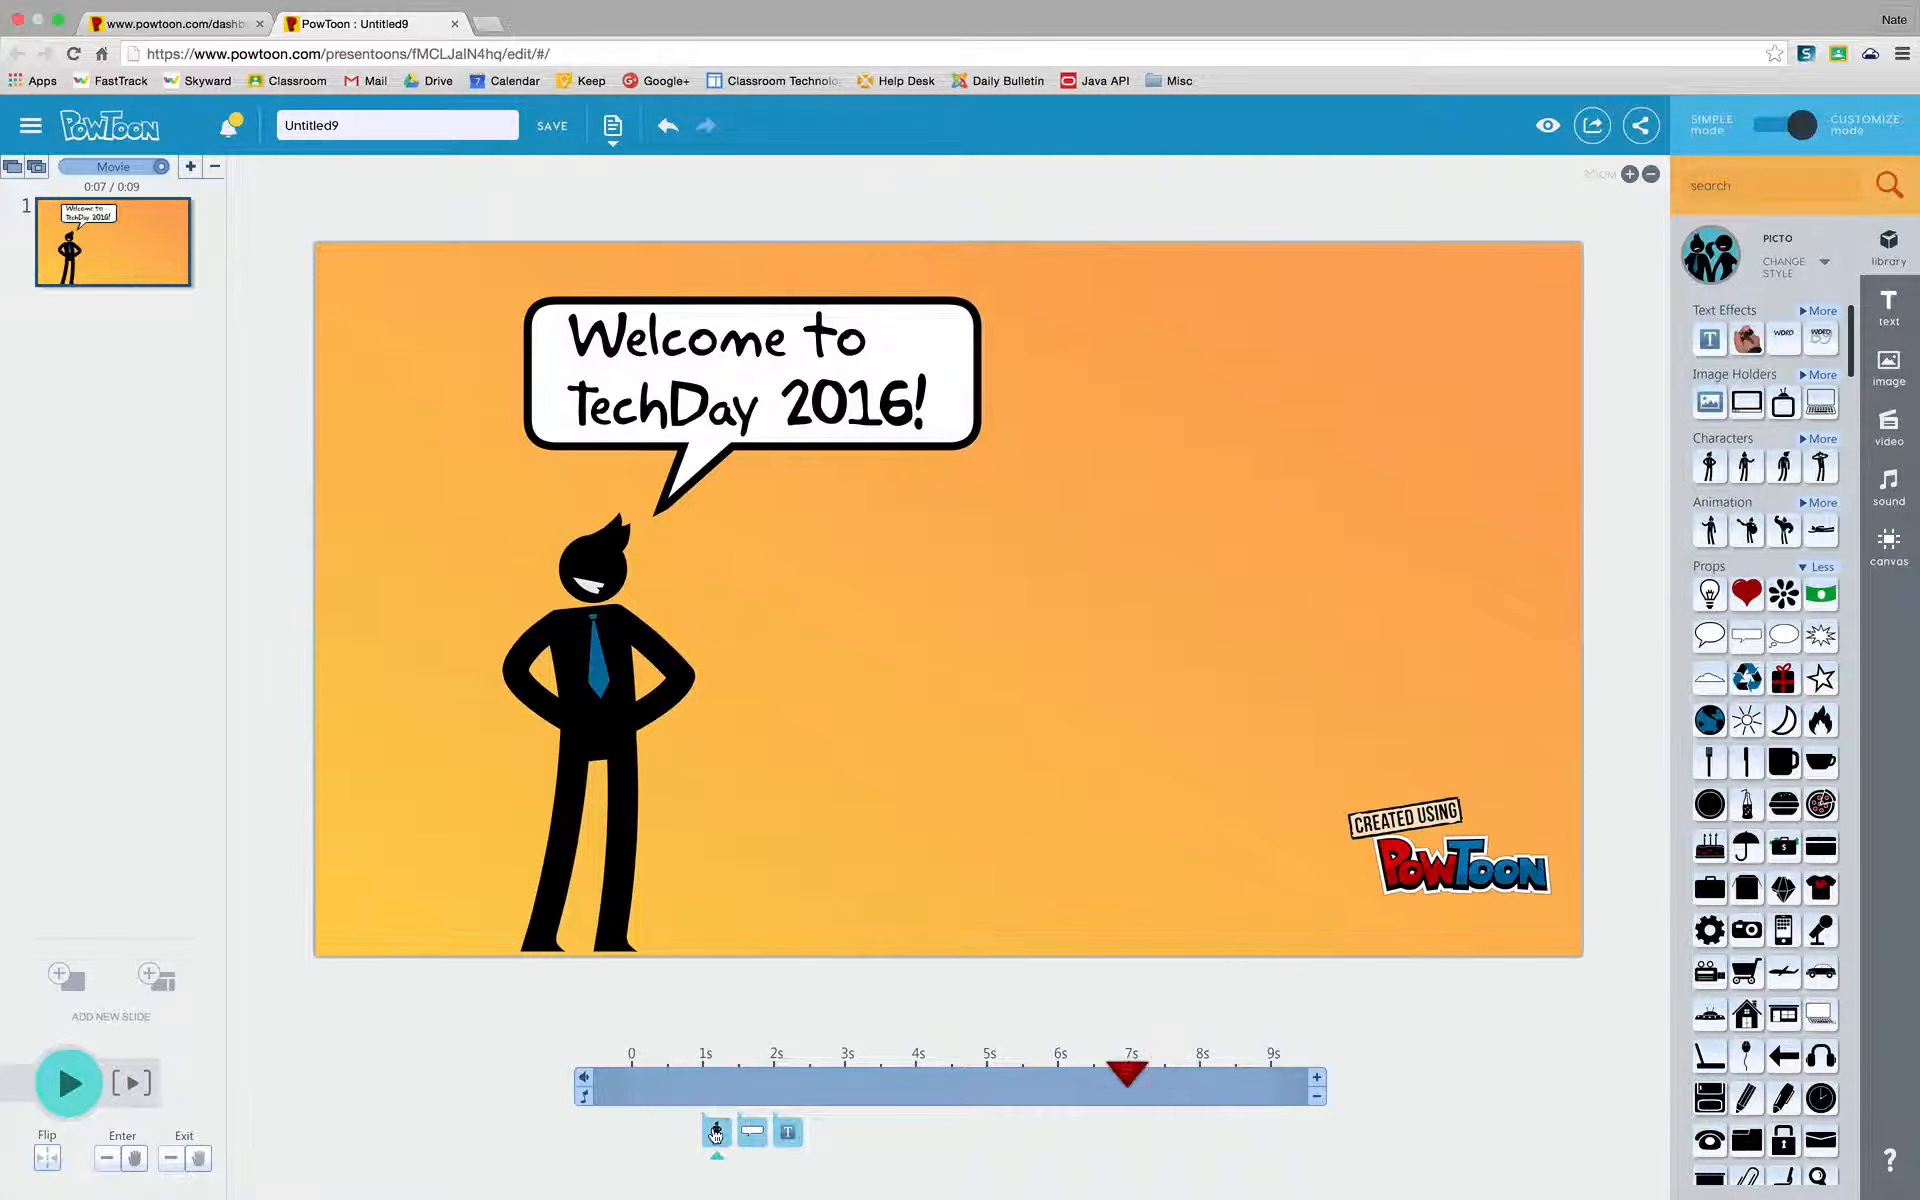
{"action": "left_click", "coordinate": [716, 1133]}
{"action": "left_click", "coordinate": [1177, 1089]}
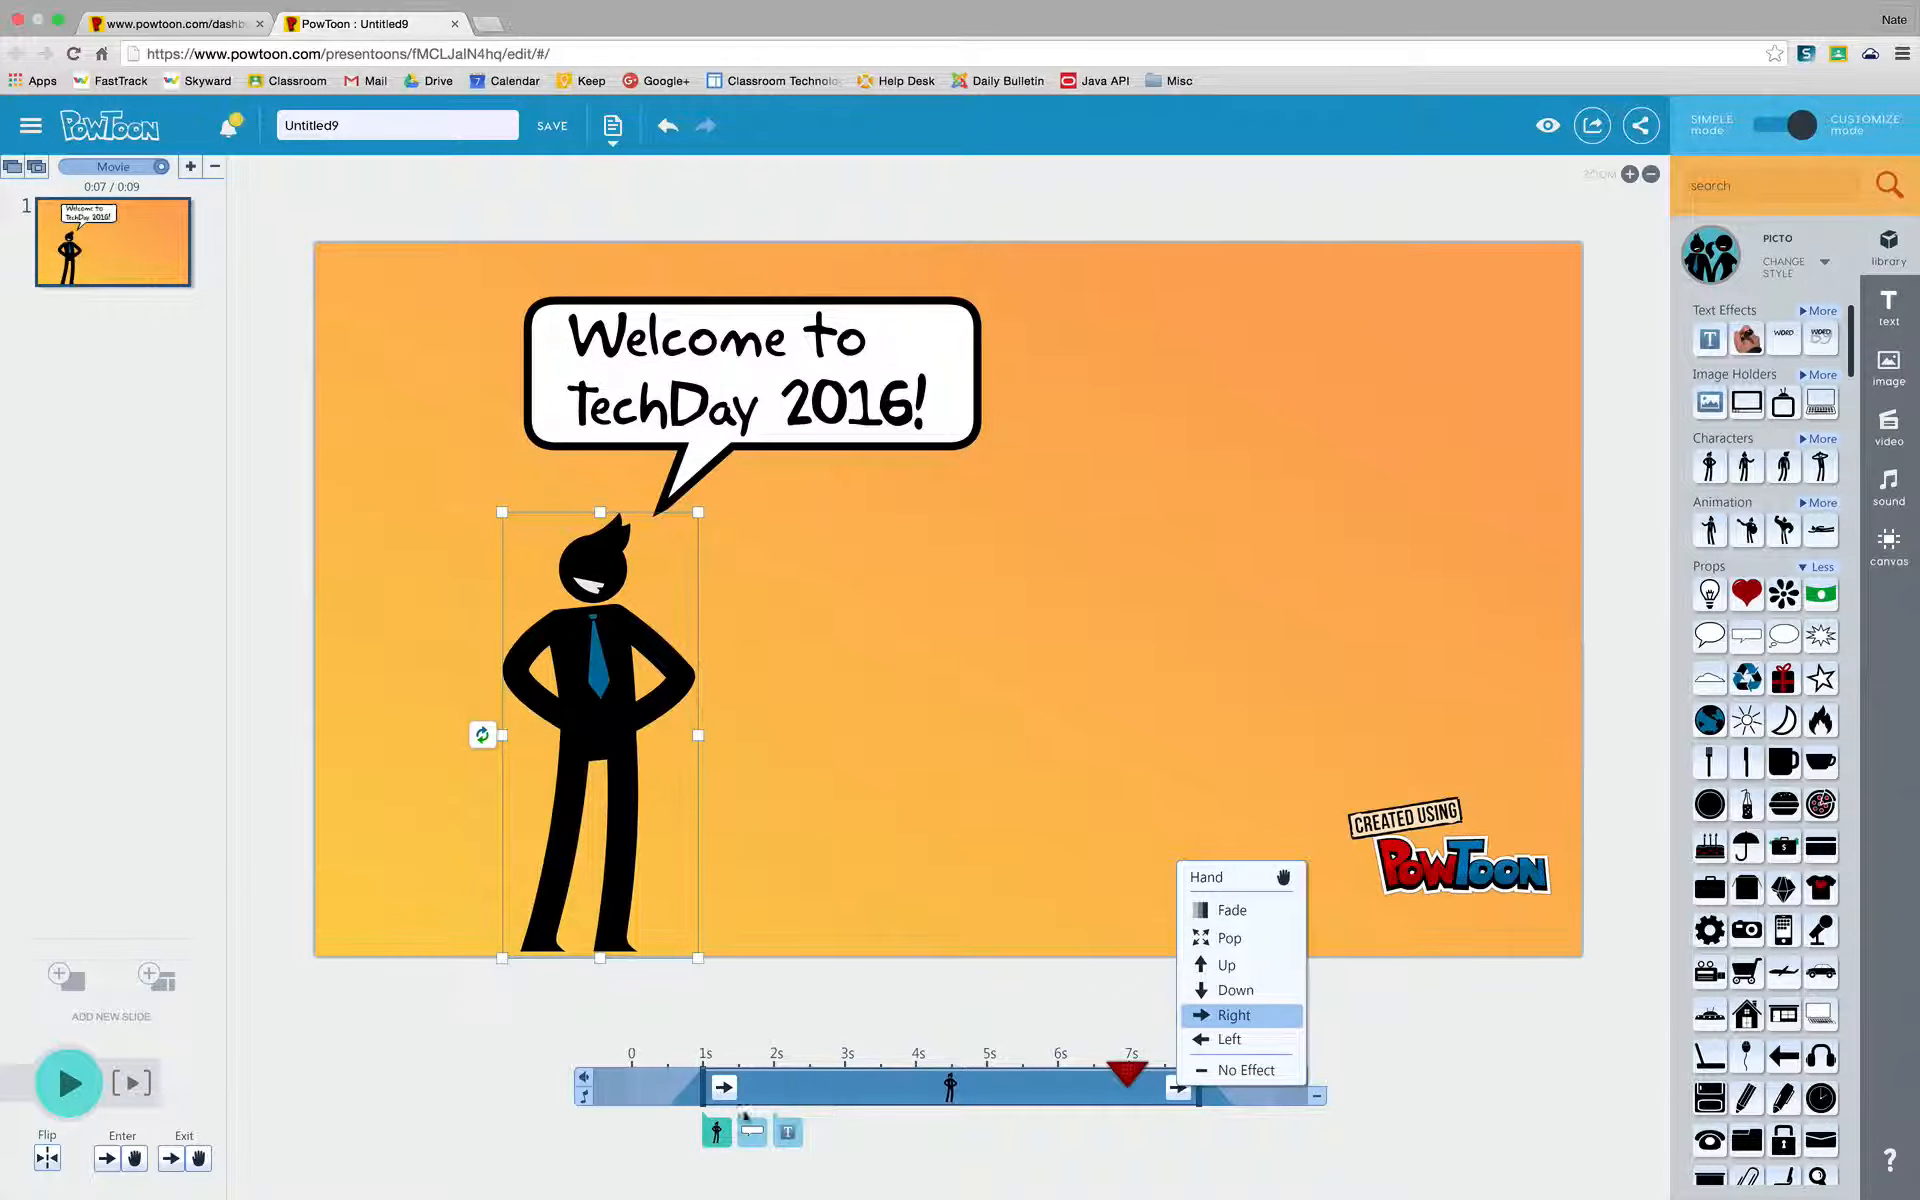
{"action": "left_click", "coordinate": [125, 1088]}
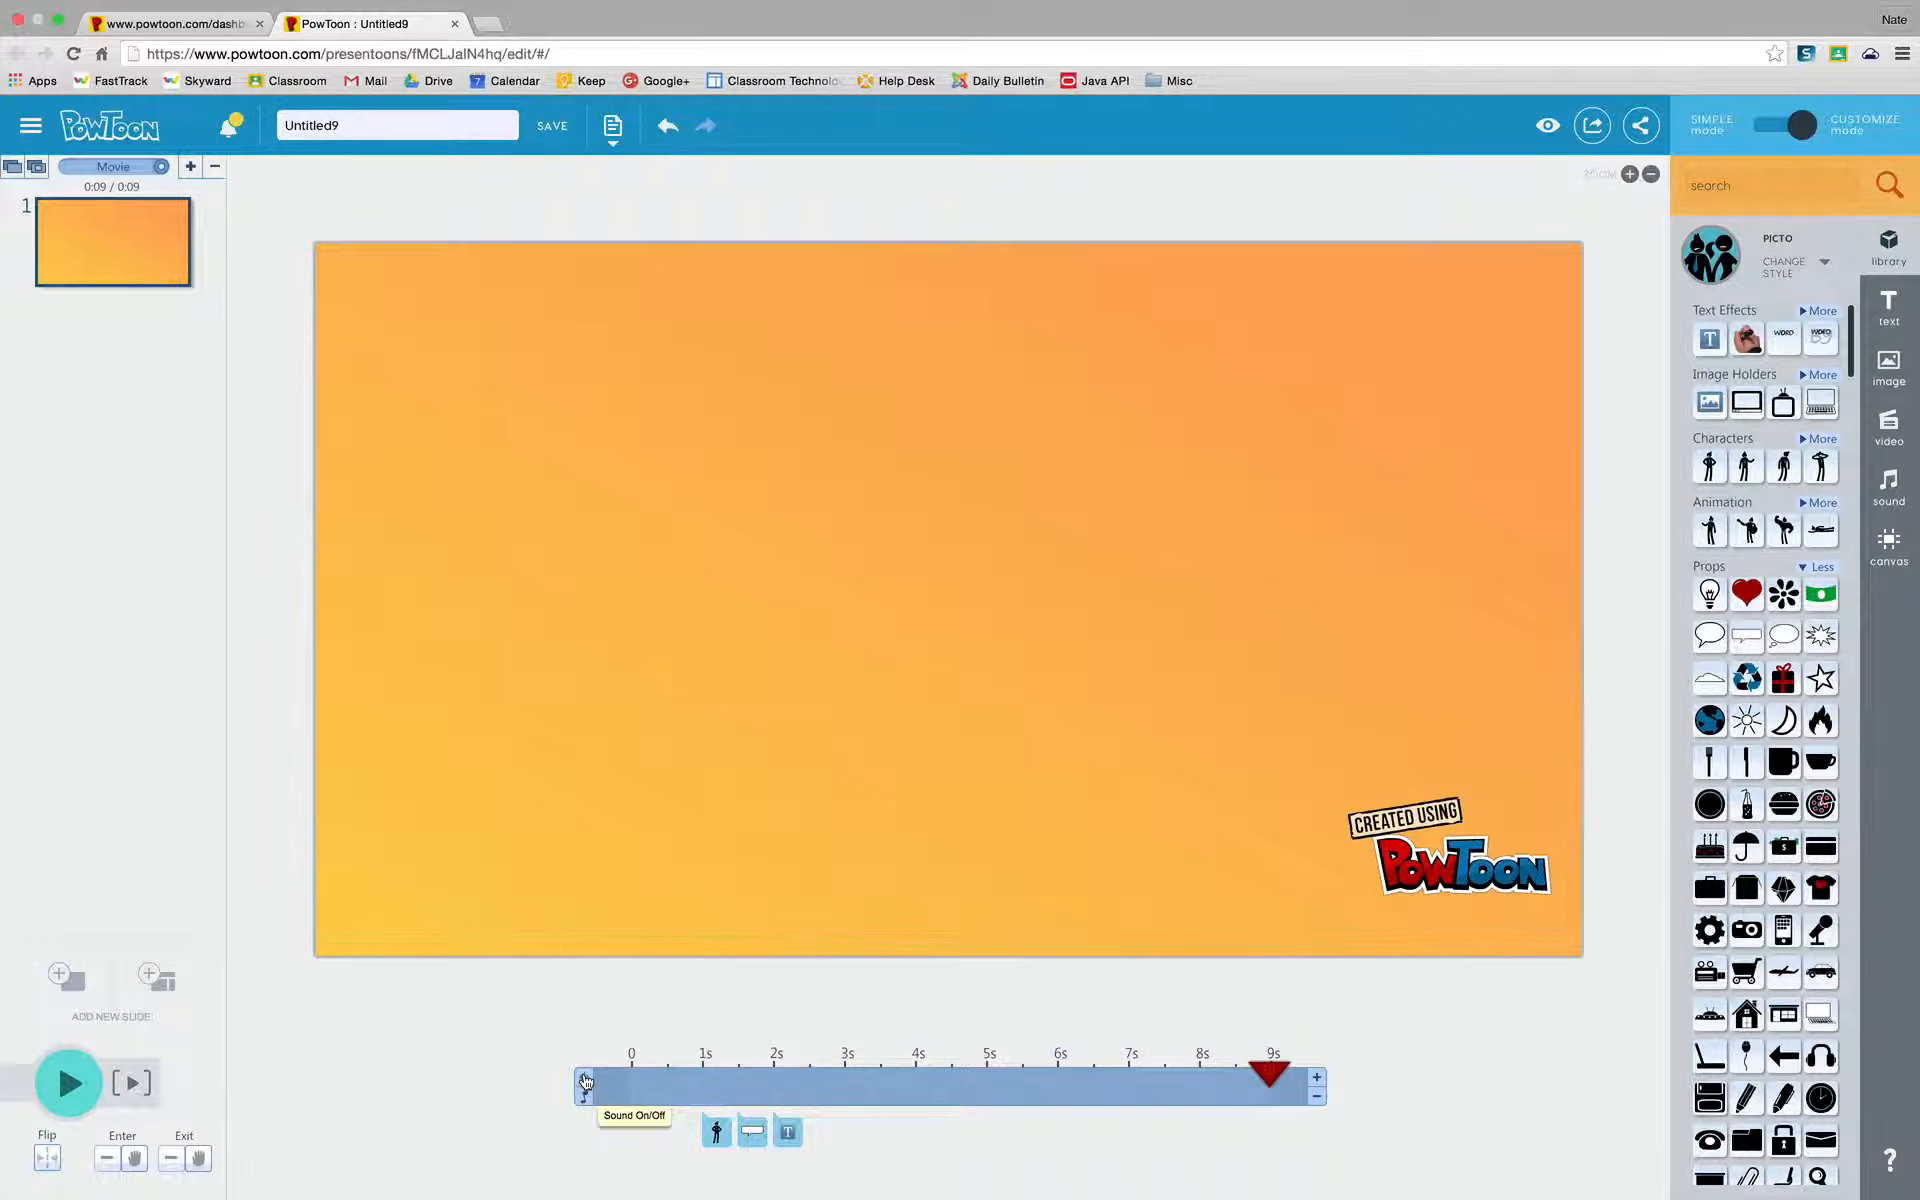
Record a 3-second voice-over in the Sound Manager and apply it to the movie
{"action": "left_click", "coordinate": [583, 1078]}
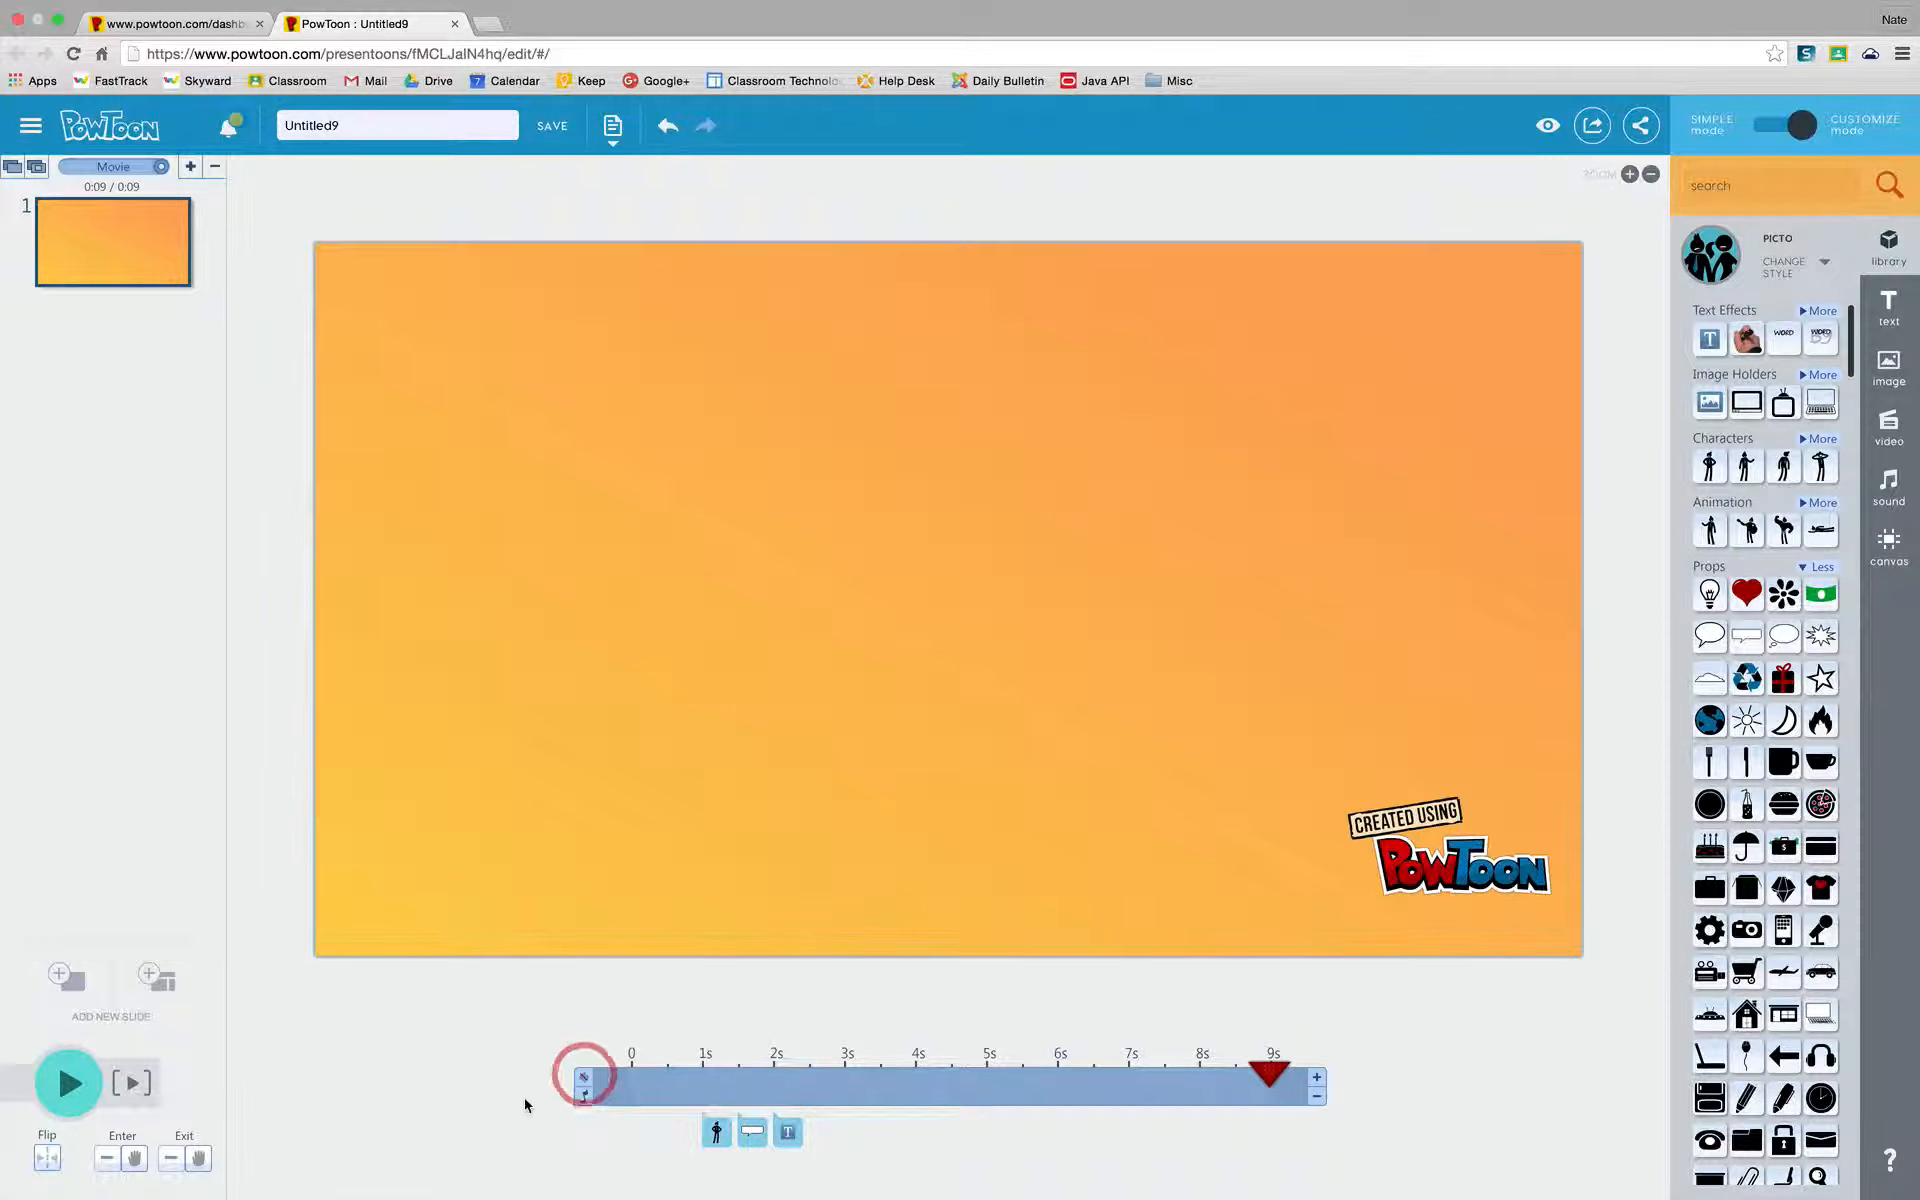
{"action": "left_click", "coordinate": [584, 1096]}
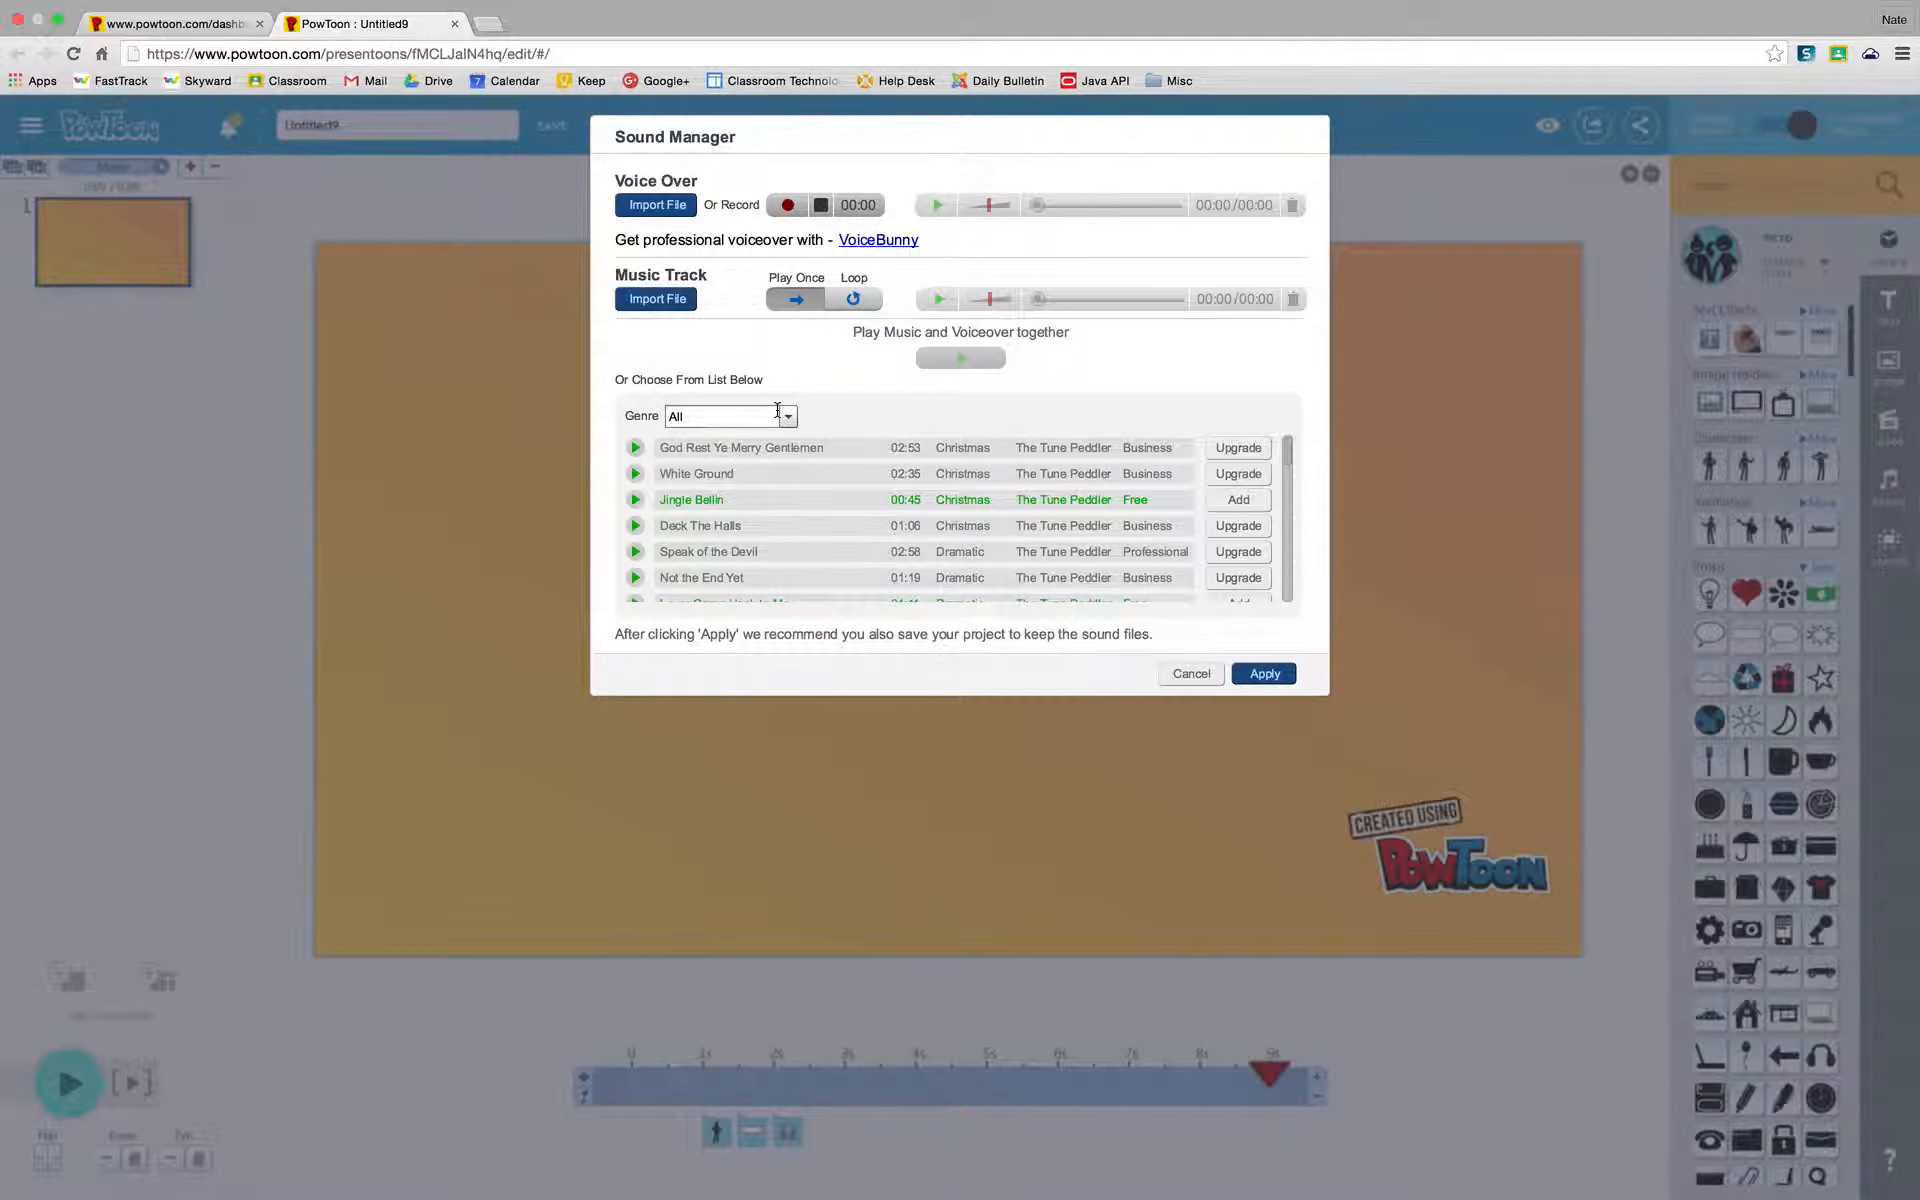
{"action": "left_click", "coordinate": [788, 209]}
{"action": "left_click", "coordinate": [821, 205]}
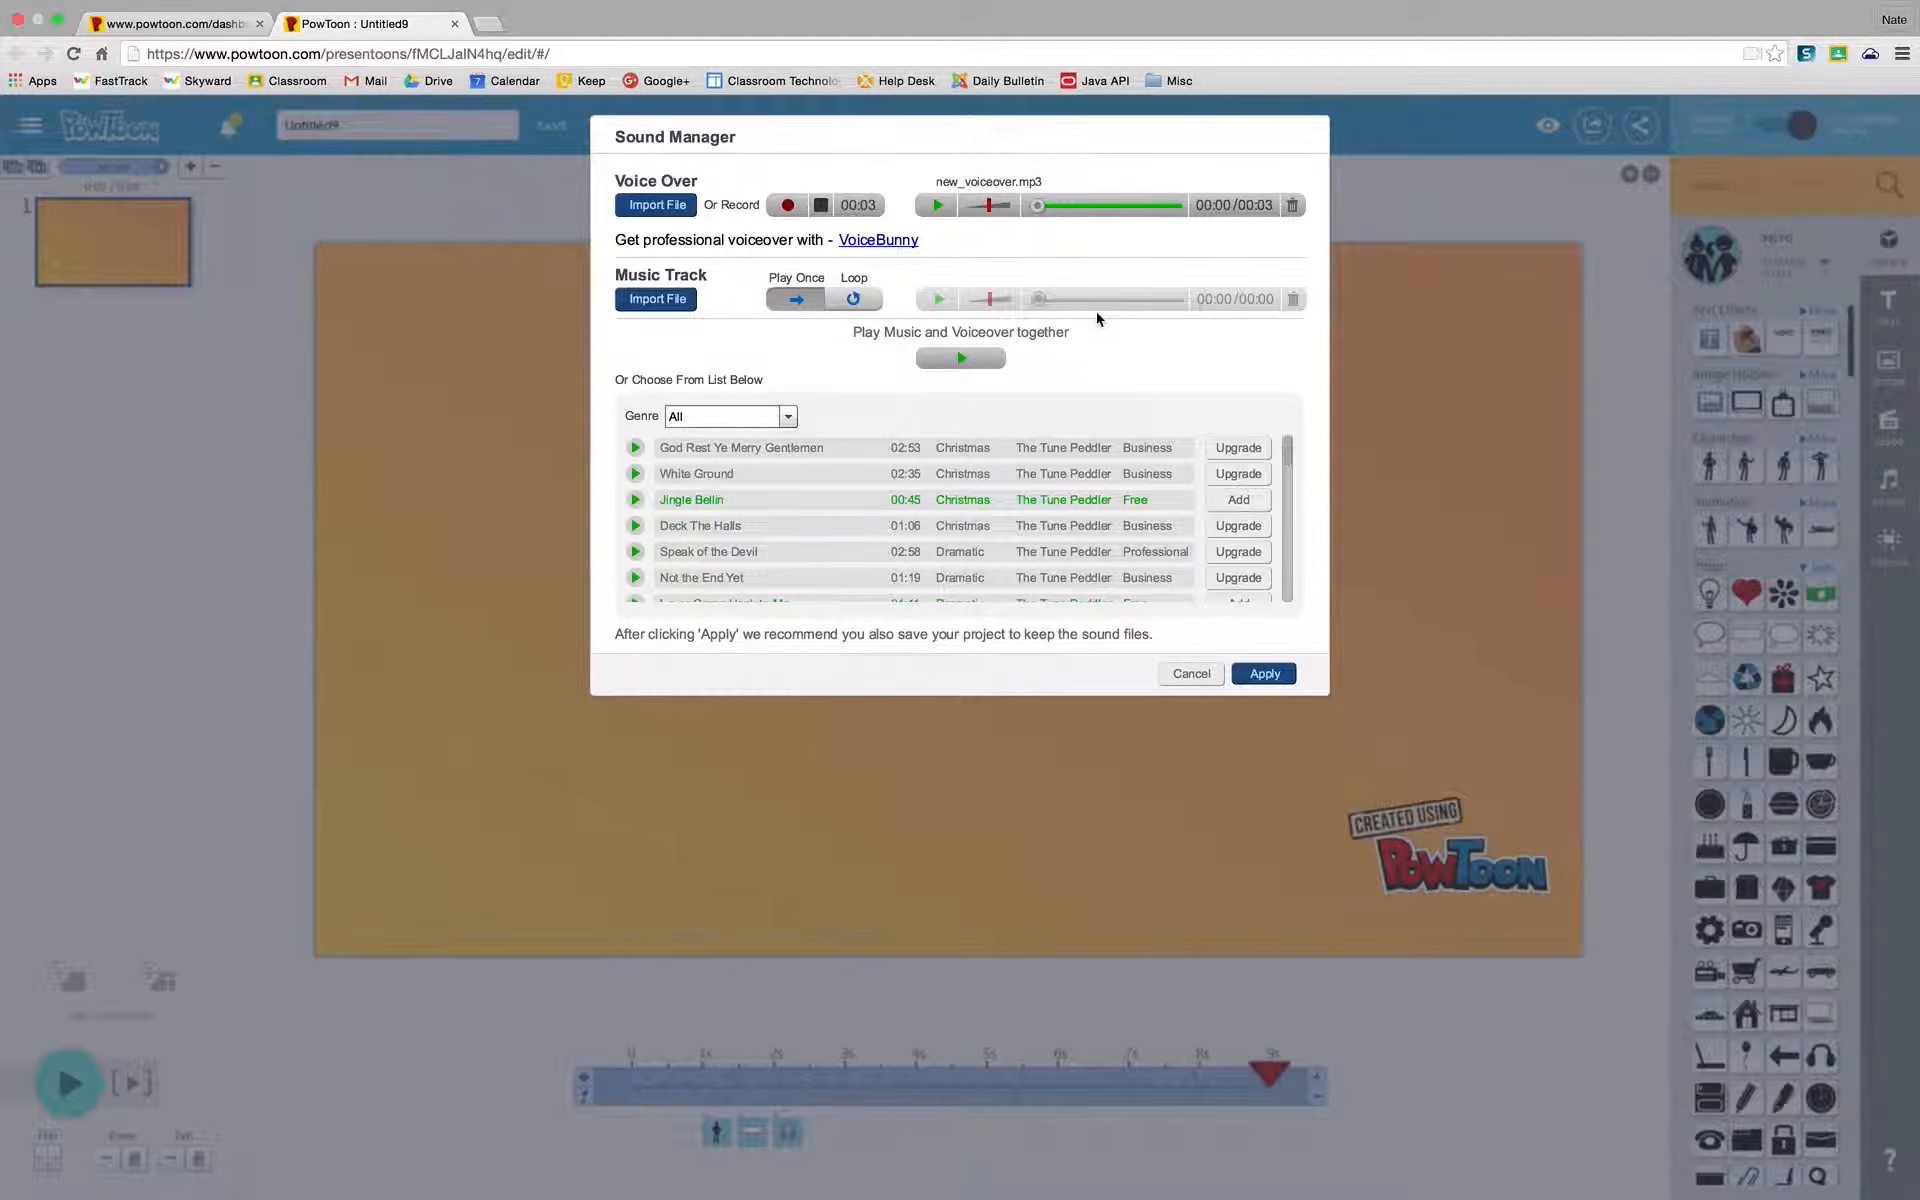
{"action": "left_click", "coordinate": [1257, 676]}
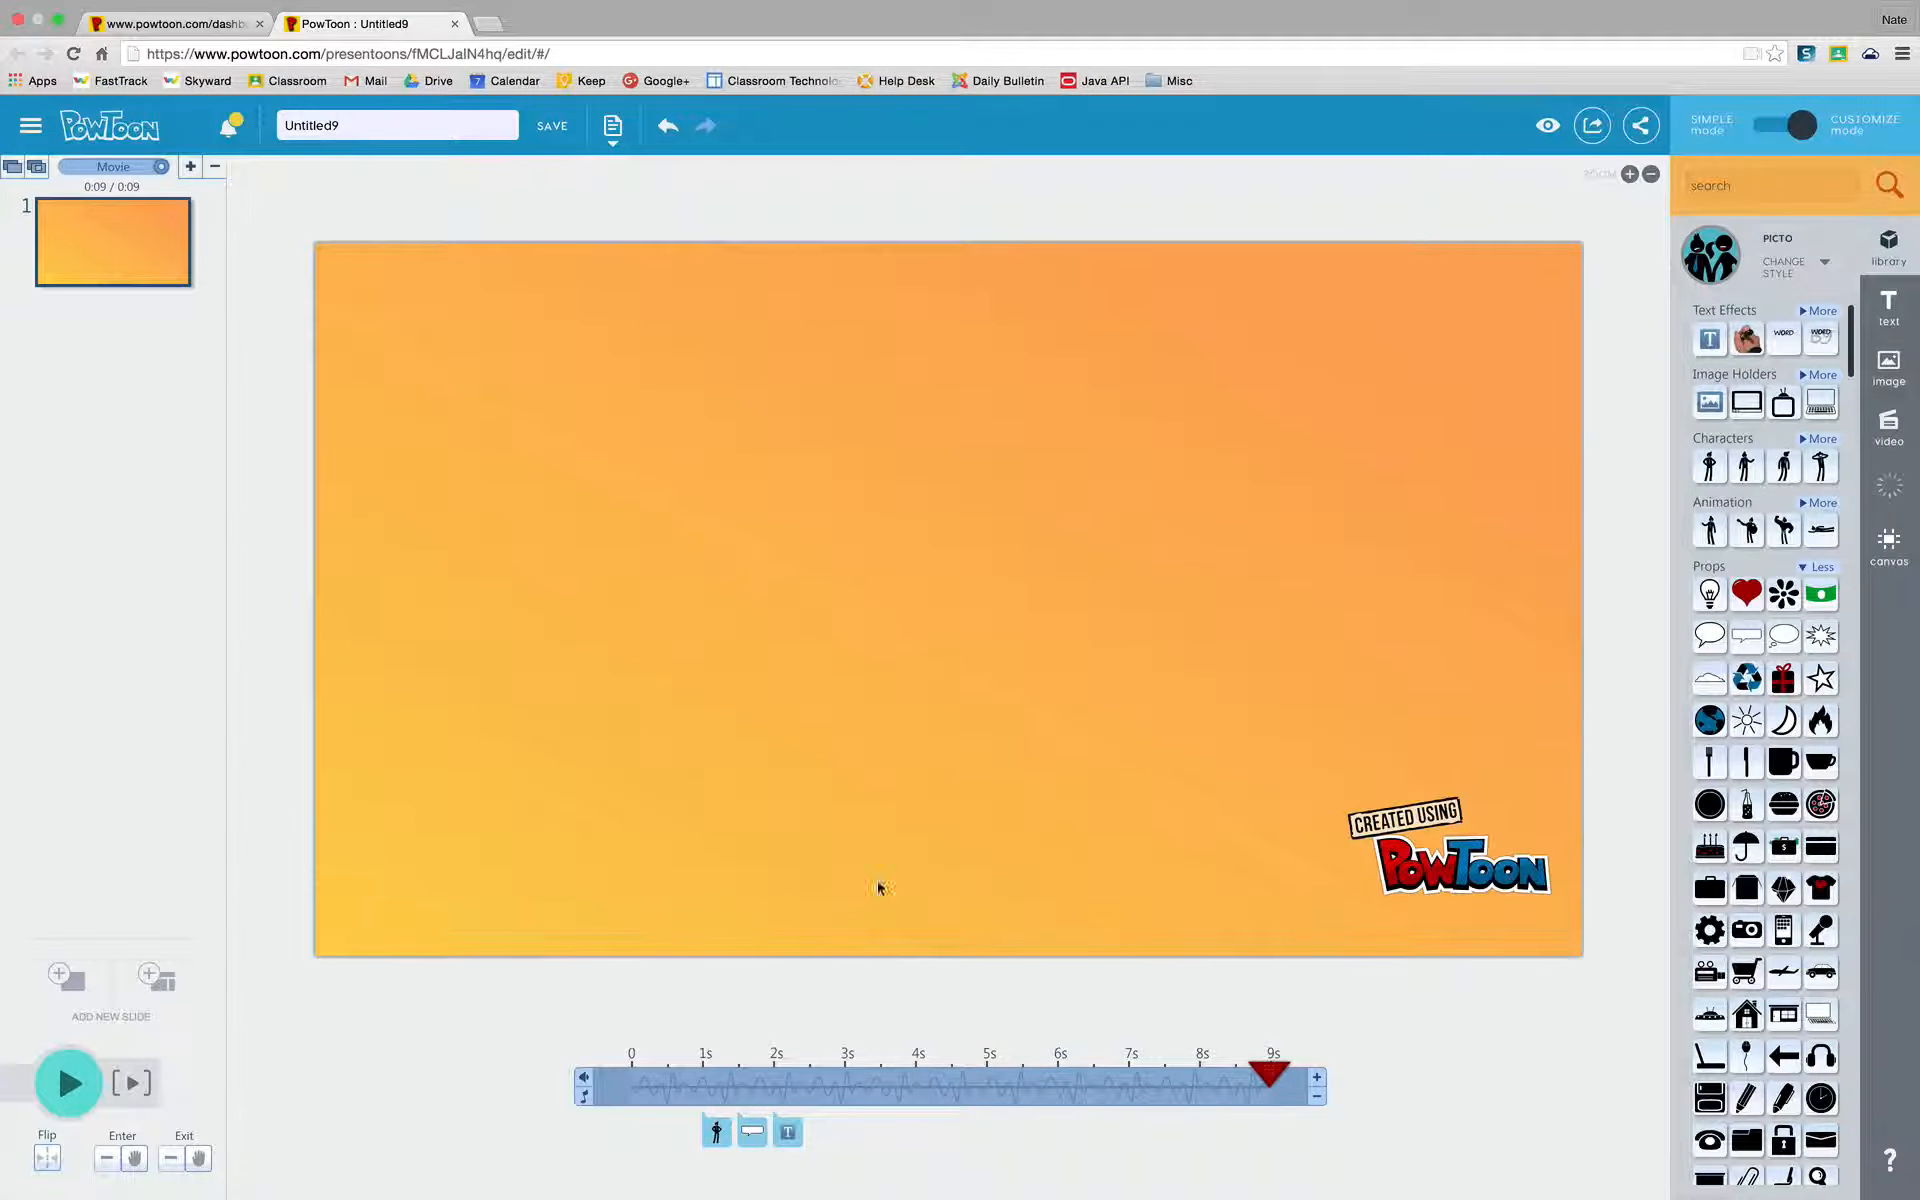
Rewind to the start and play the slide with the voice-over
{"action": "left_click", "coordinate": [670, 1061]}
{"action": "left_click_drag", "start_coordinate": [668, 1063], "coordinate": [591, 1068]}
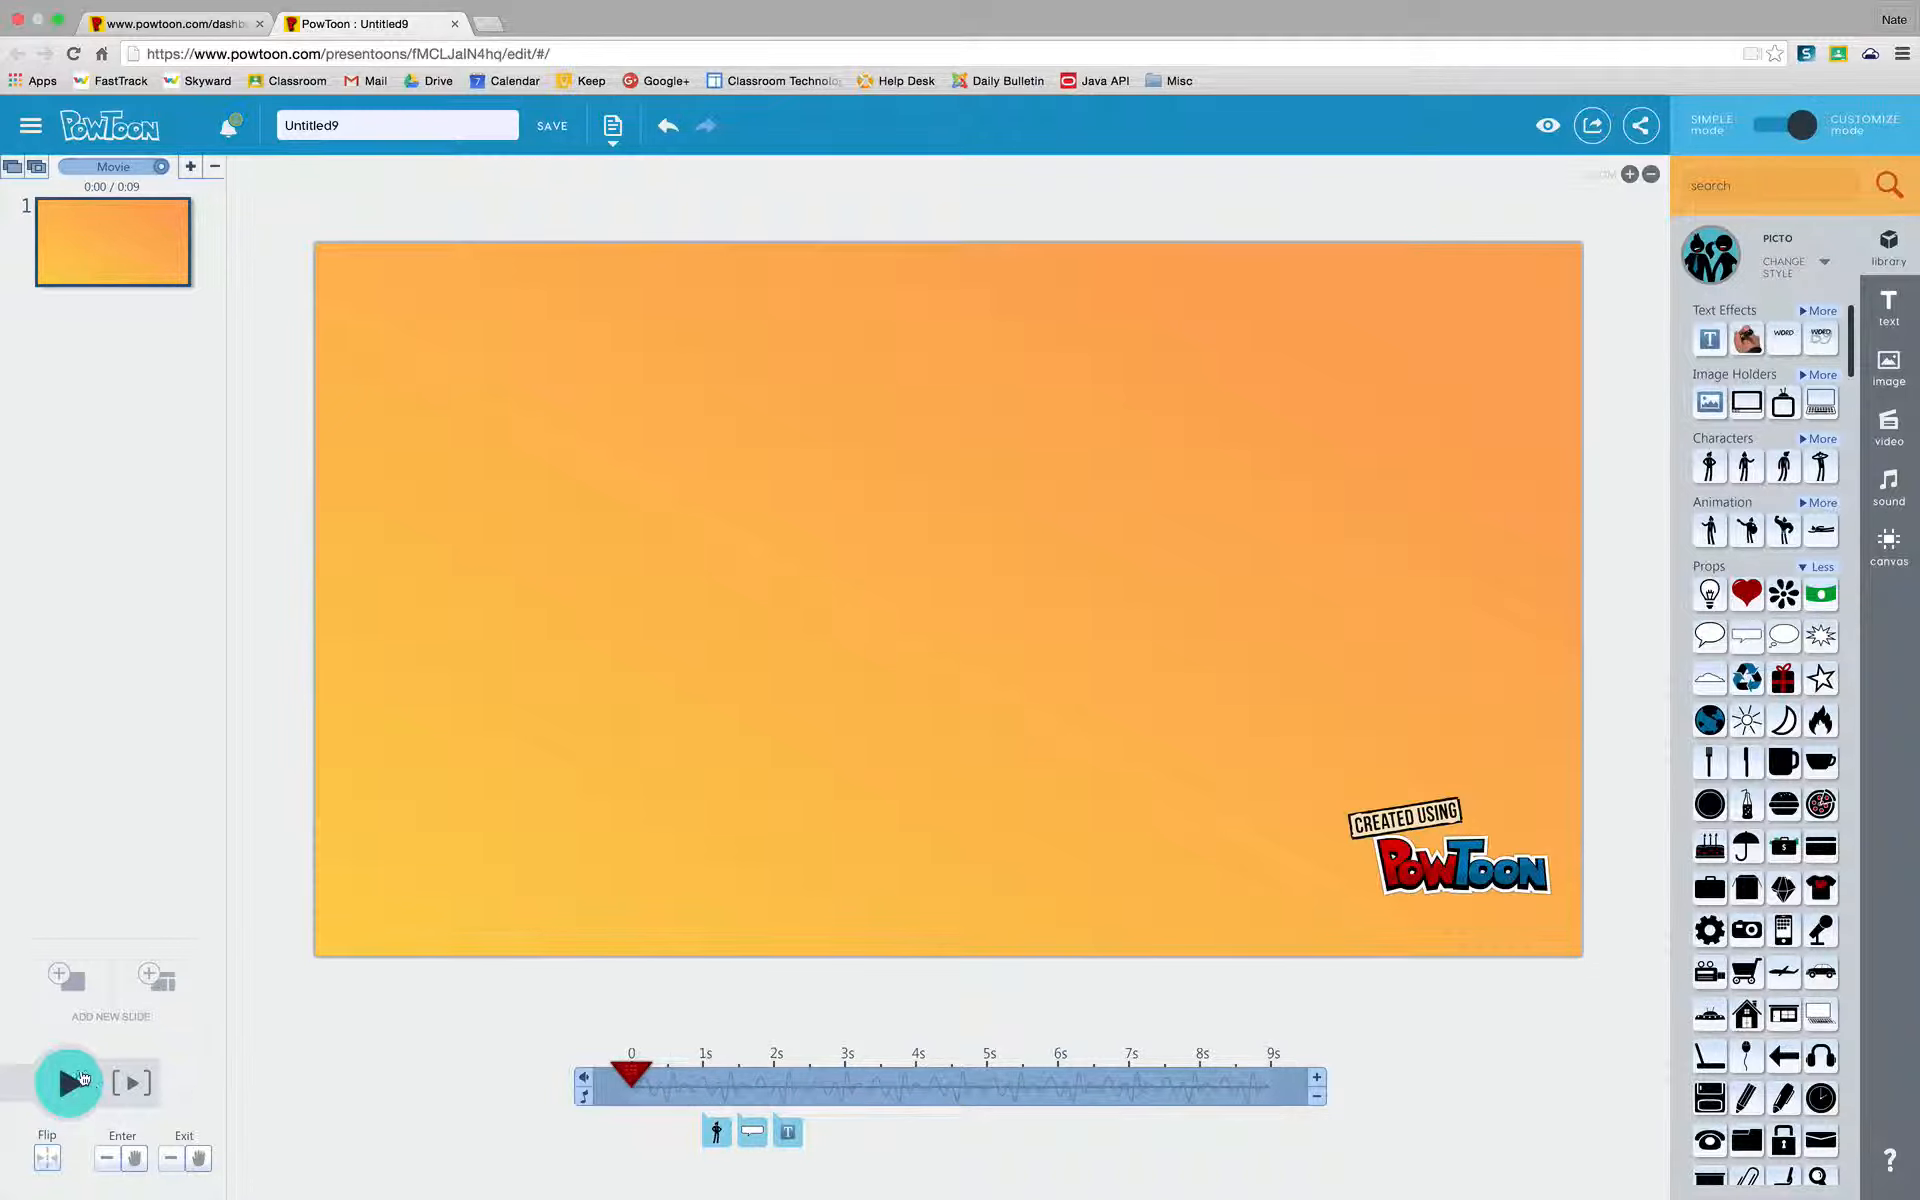
{"action": "left_click", "coordinate": [130, 1085]}
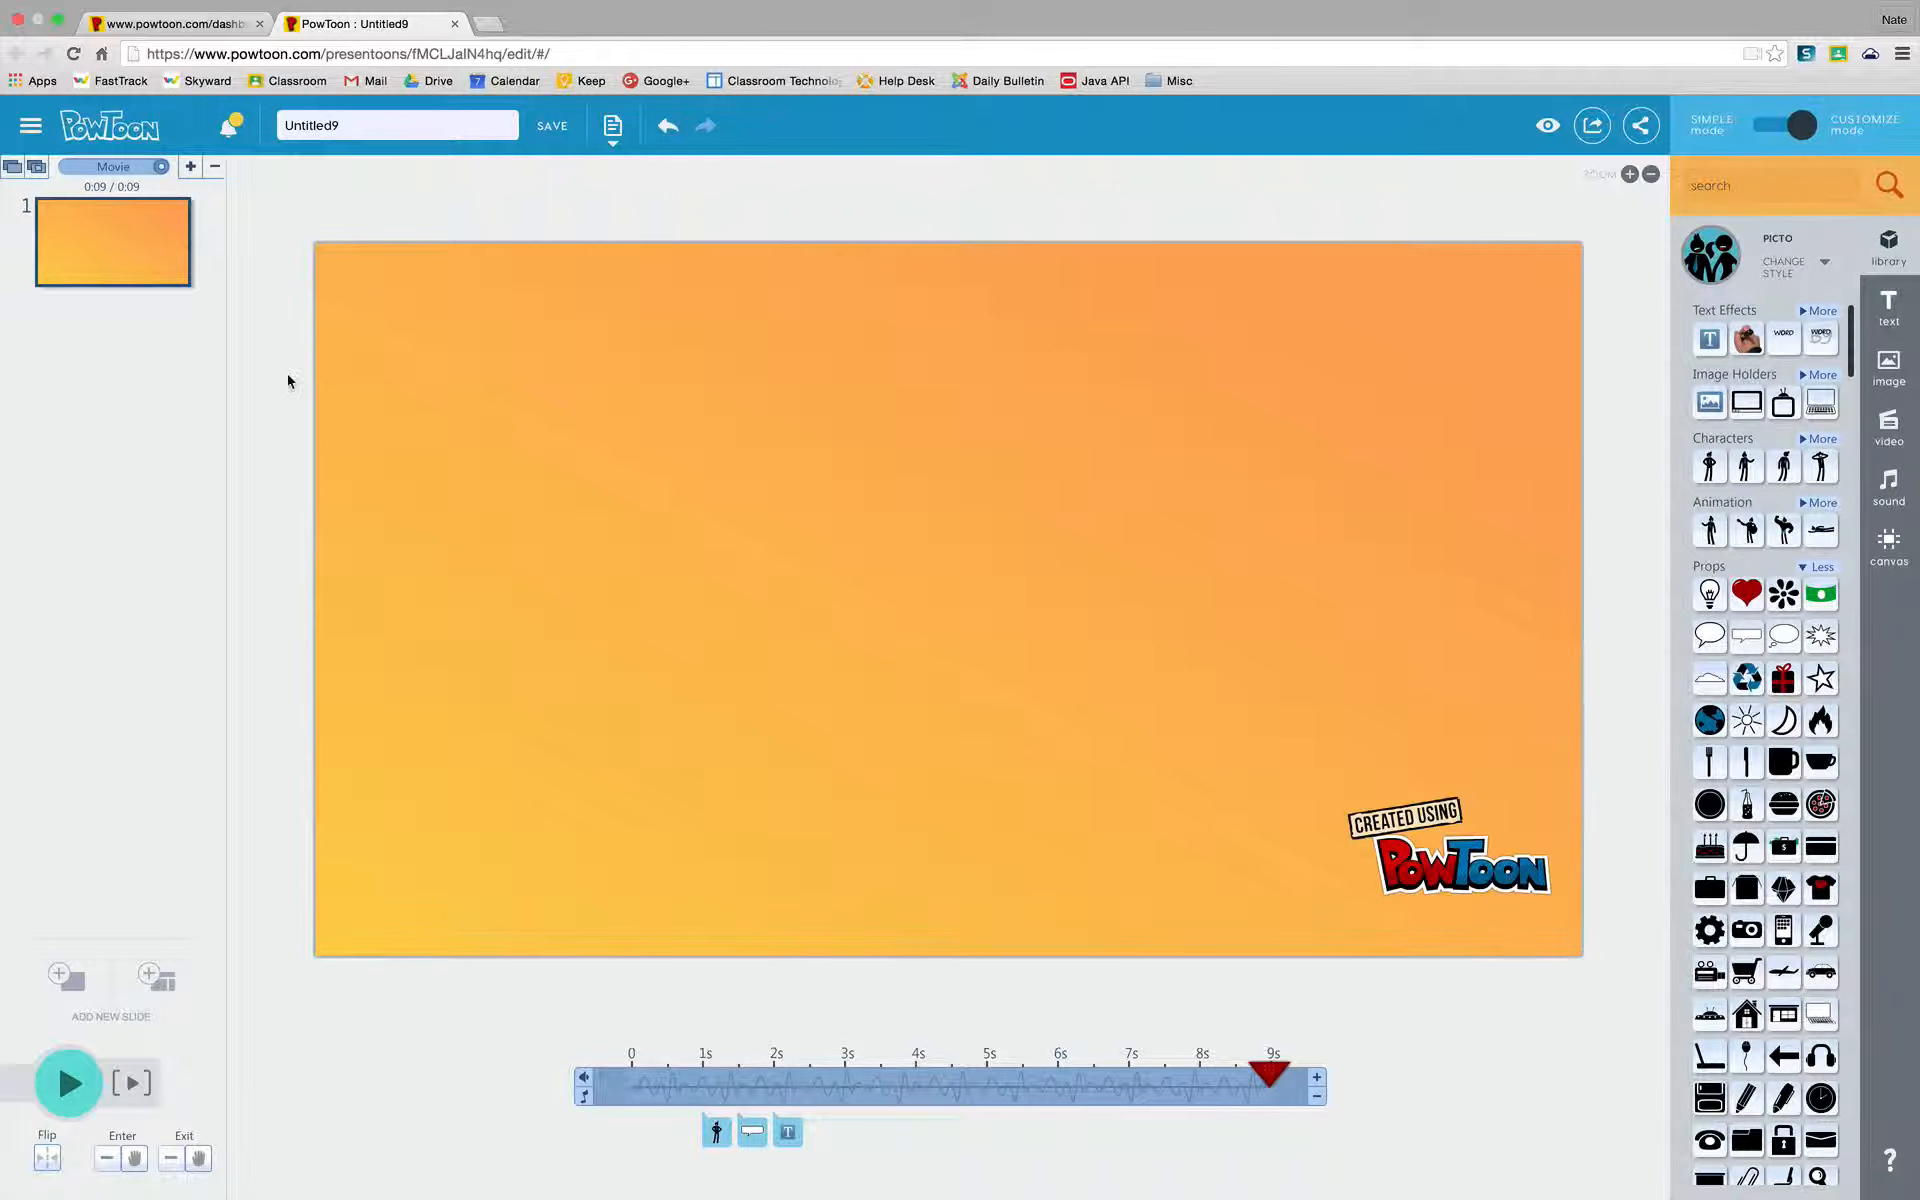
Add a second slide and place a sun prop in its upper-left corner
{"action": "left_click", "coordinate": [190, 168]}
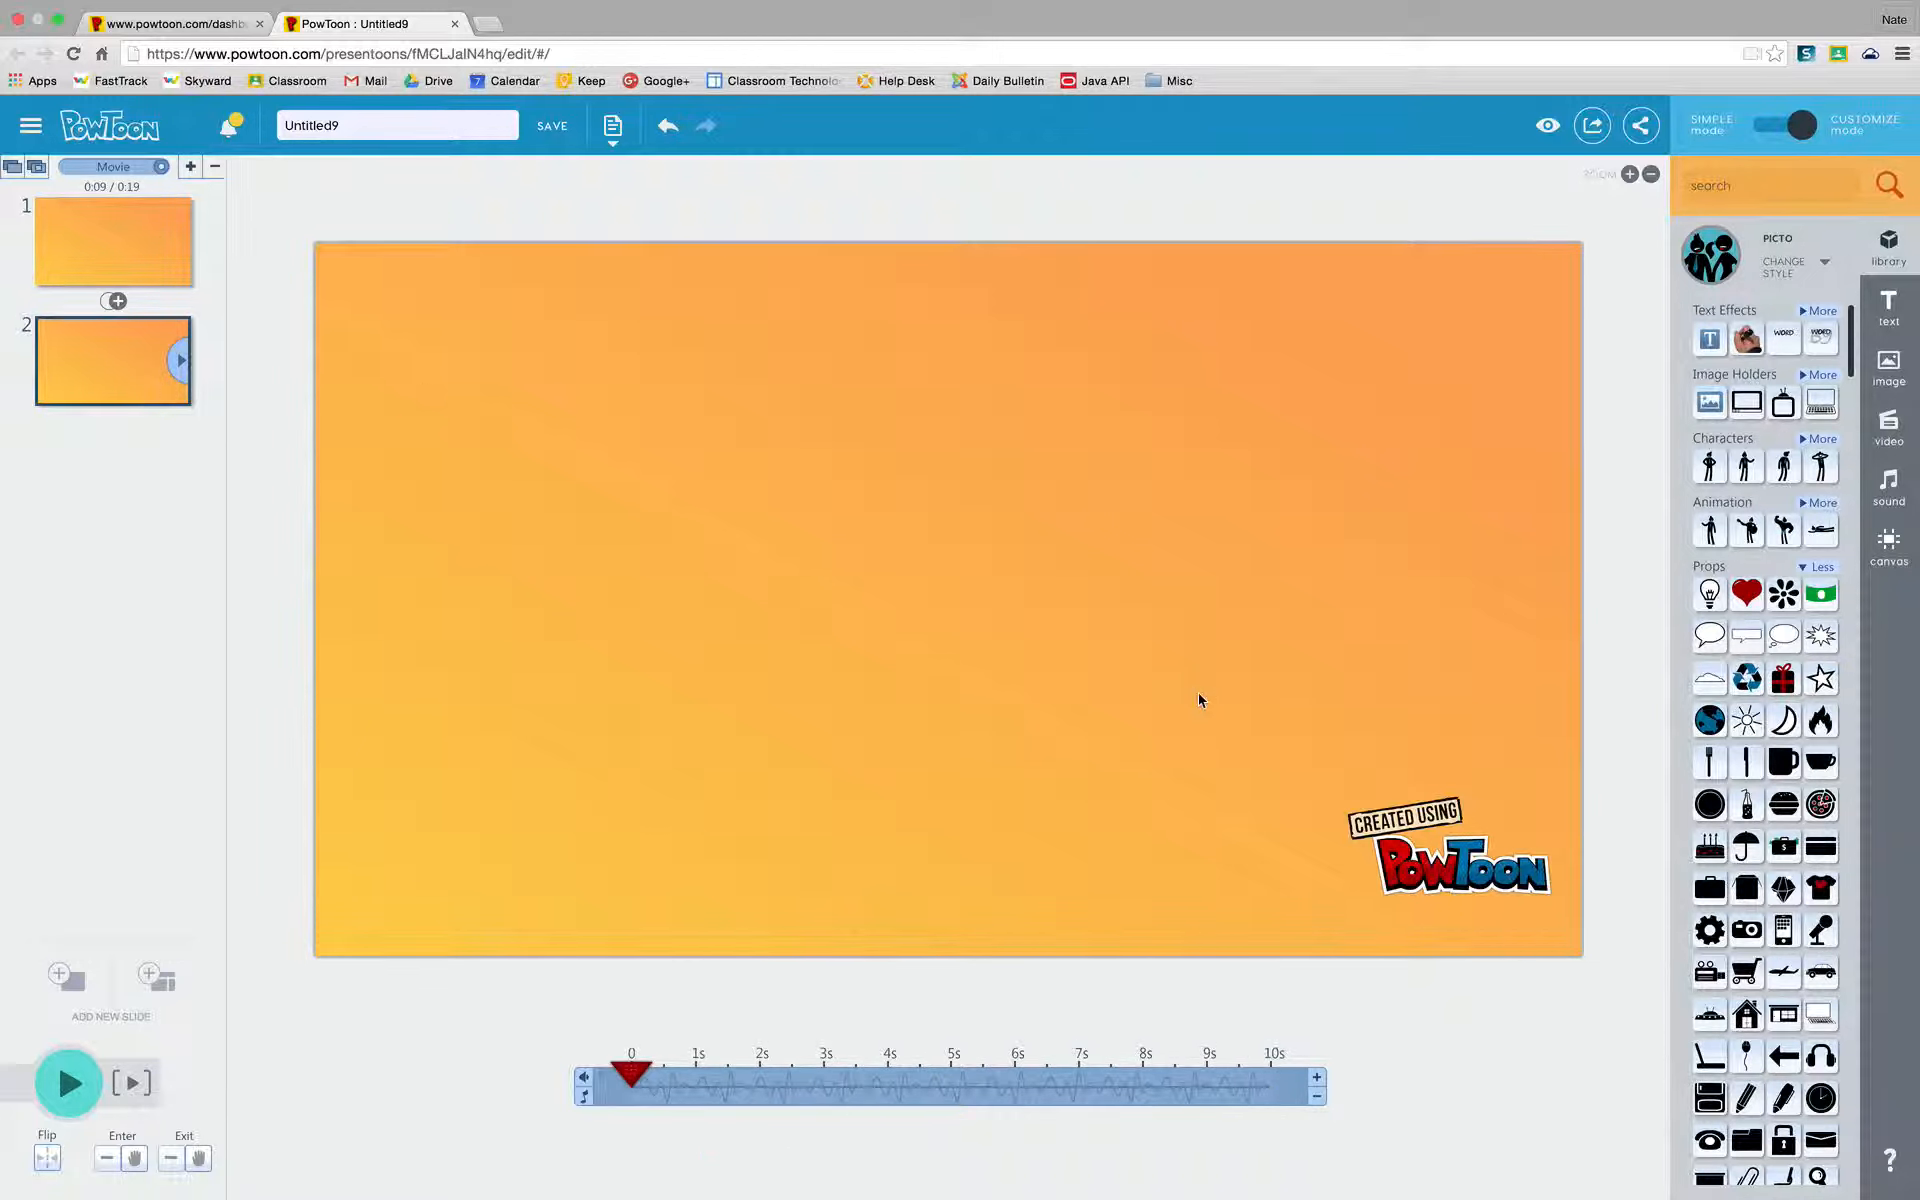
{"action": "mouse_move", "coordinate": [1746, 731]}
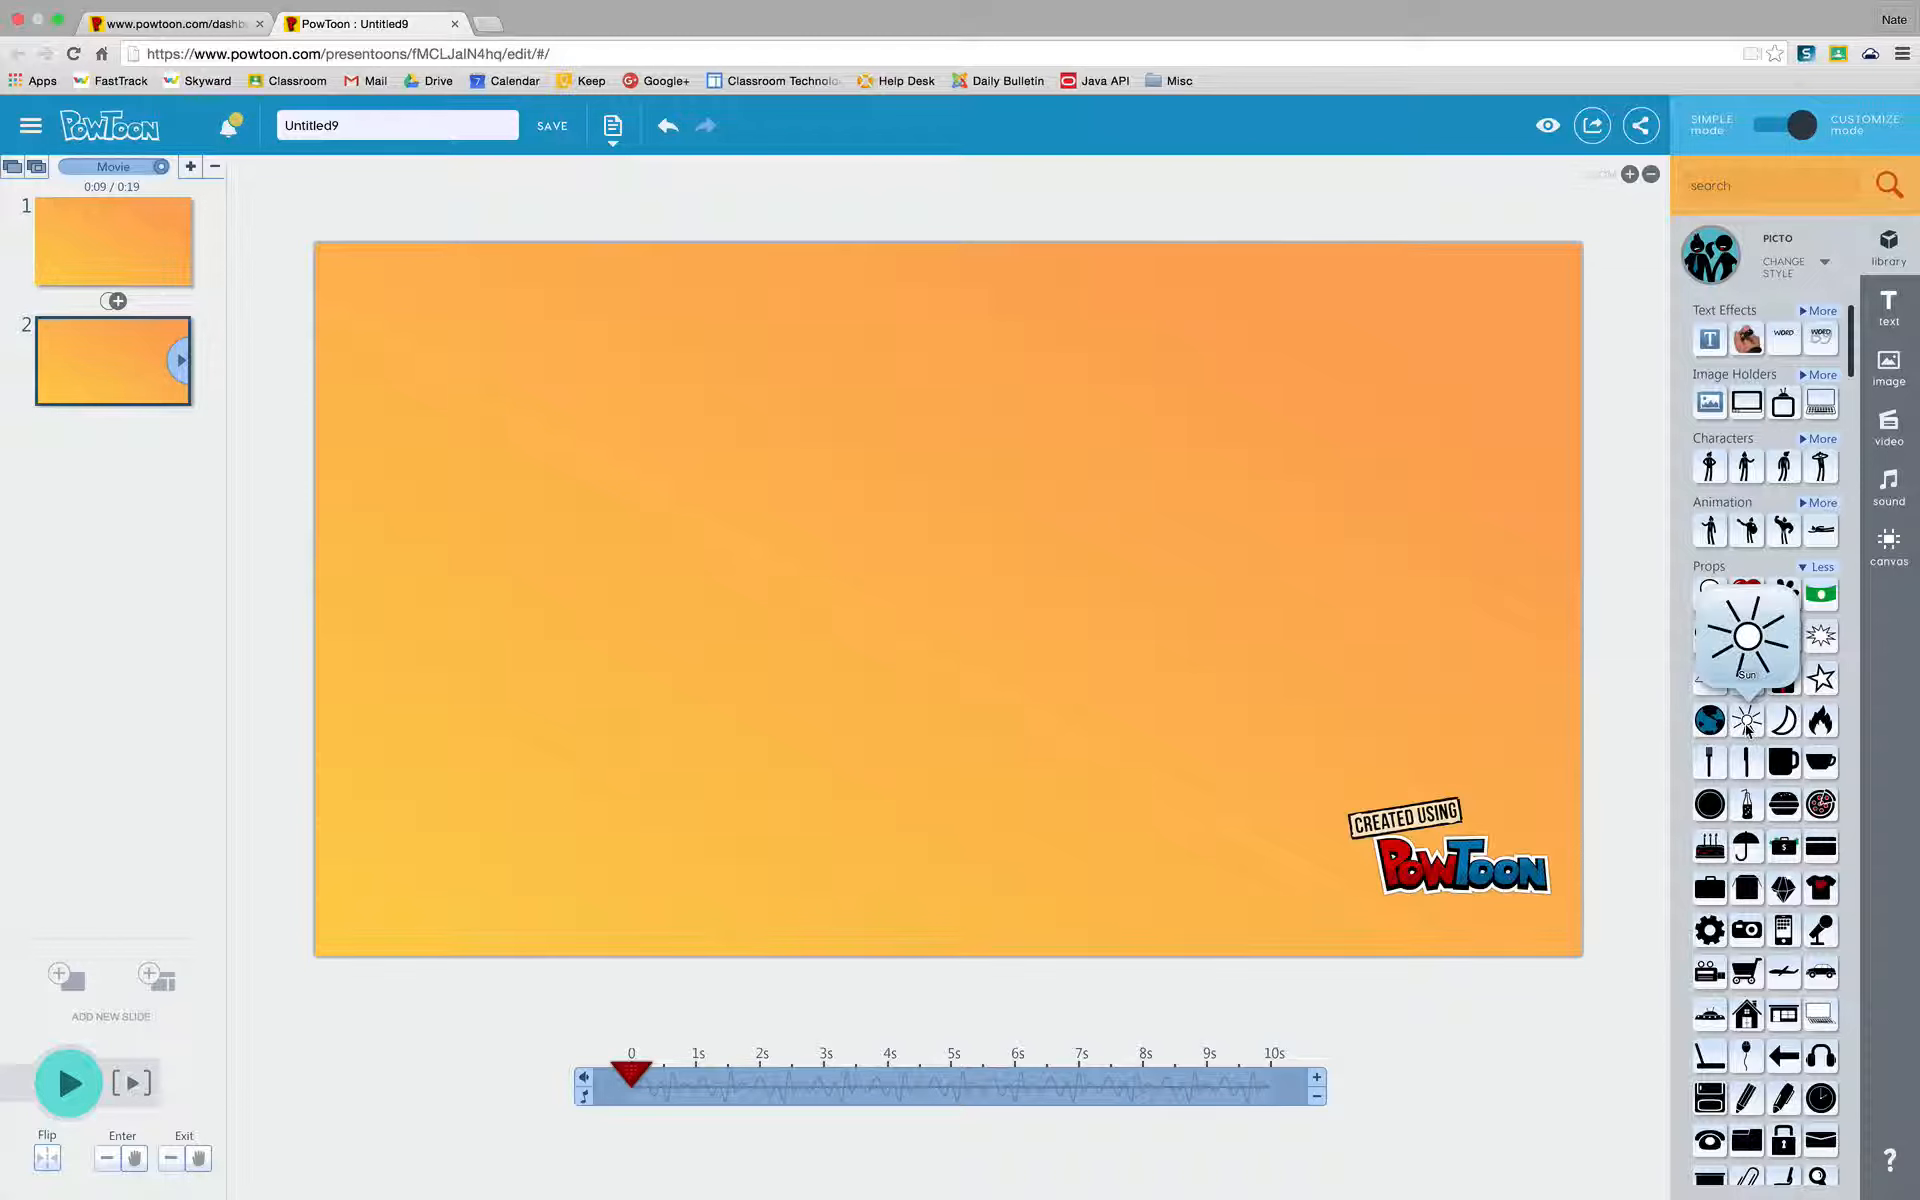
{"action": "left_click", "coordinate": [1748, 721]}
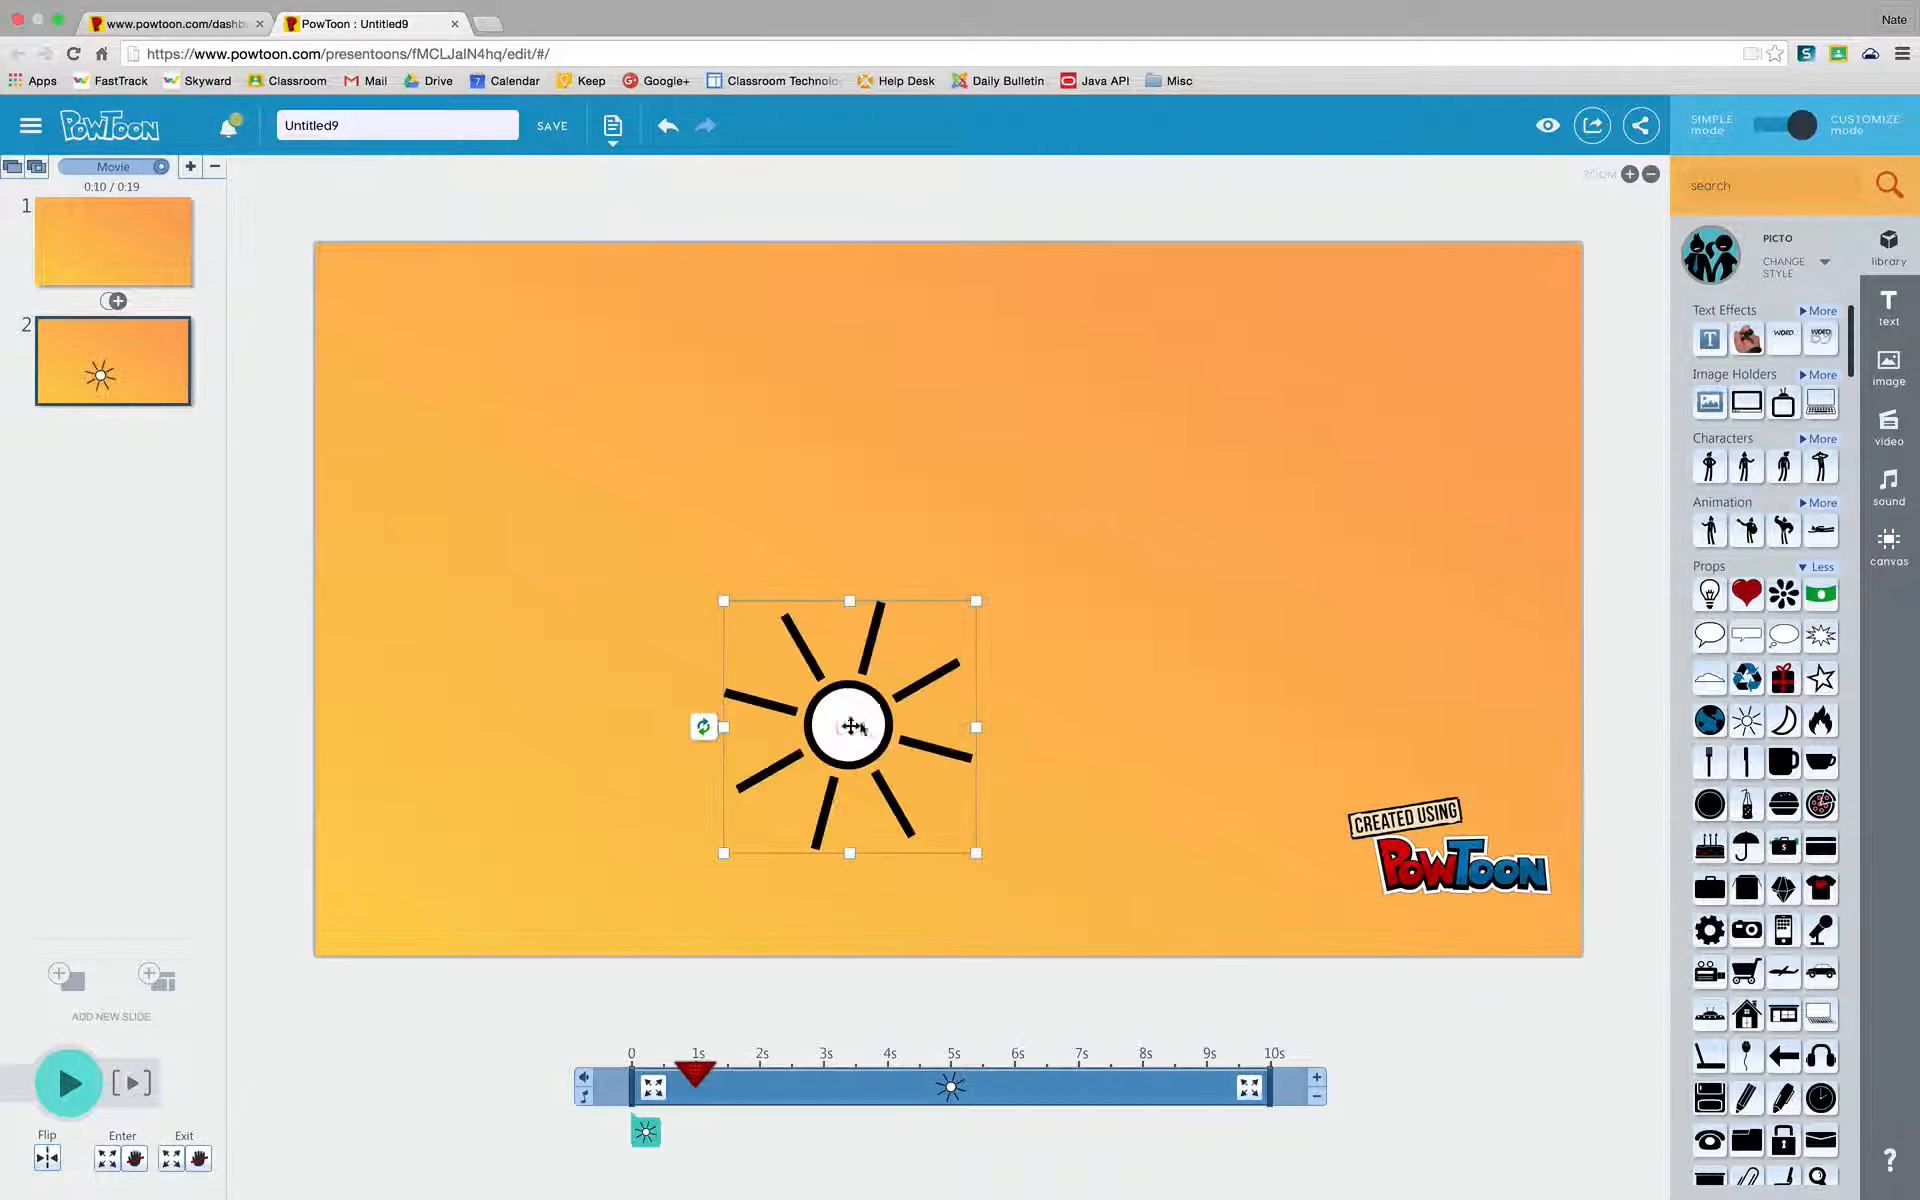
{"action": "left_click_drag", "start_coordinate": [850, 728], "coordinate": [634, 416]}
{"action": "left_click_drag", "start_coordinate": [687, 1078], "coordinate": [655, 1078]}
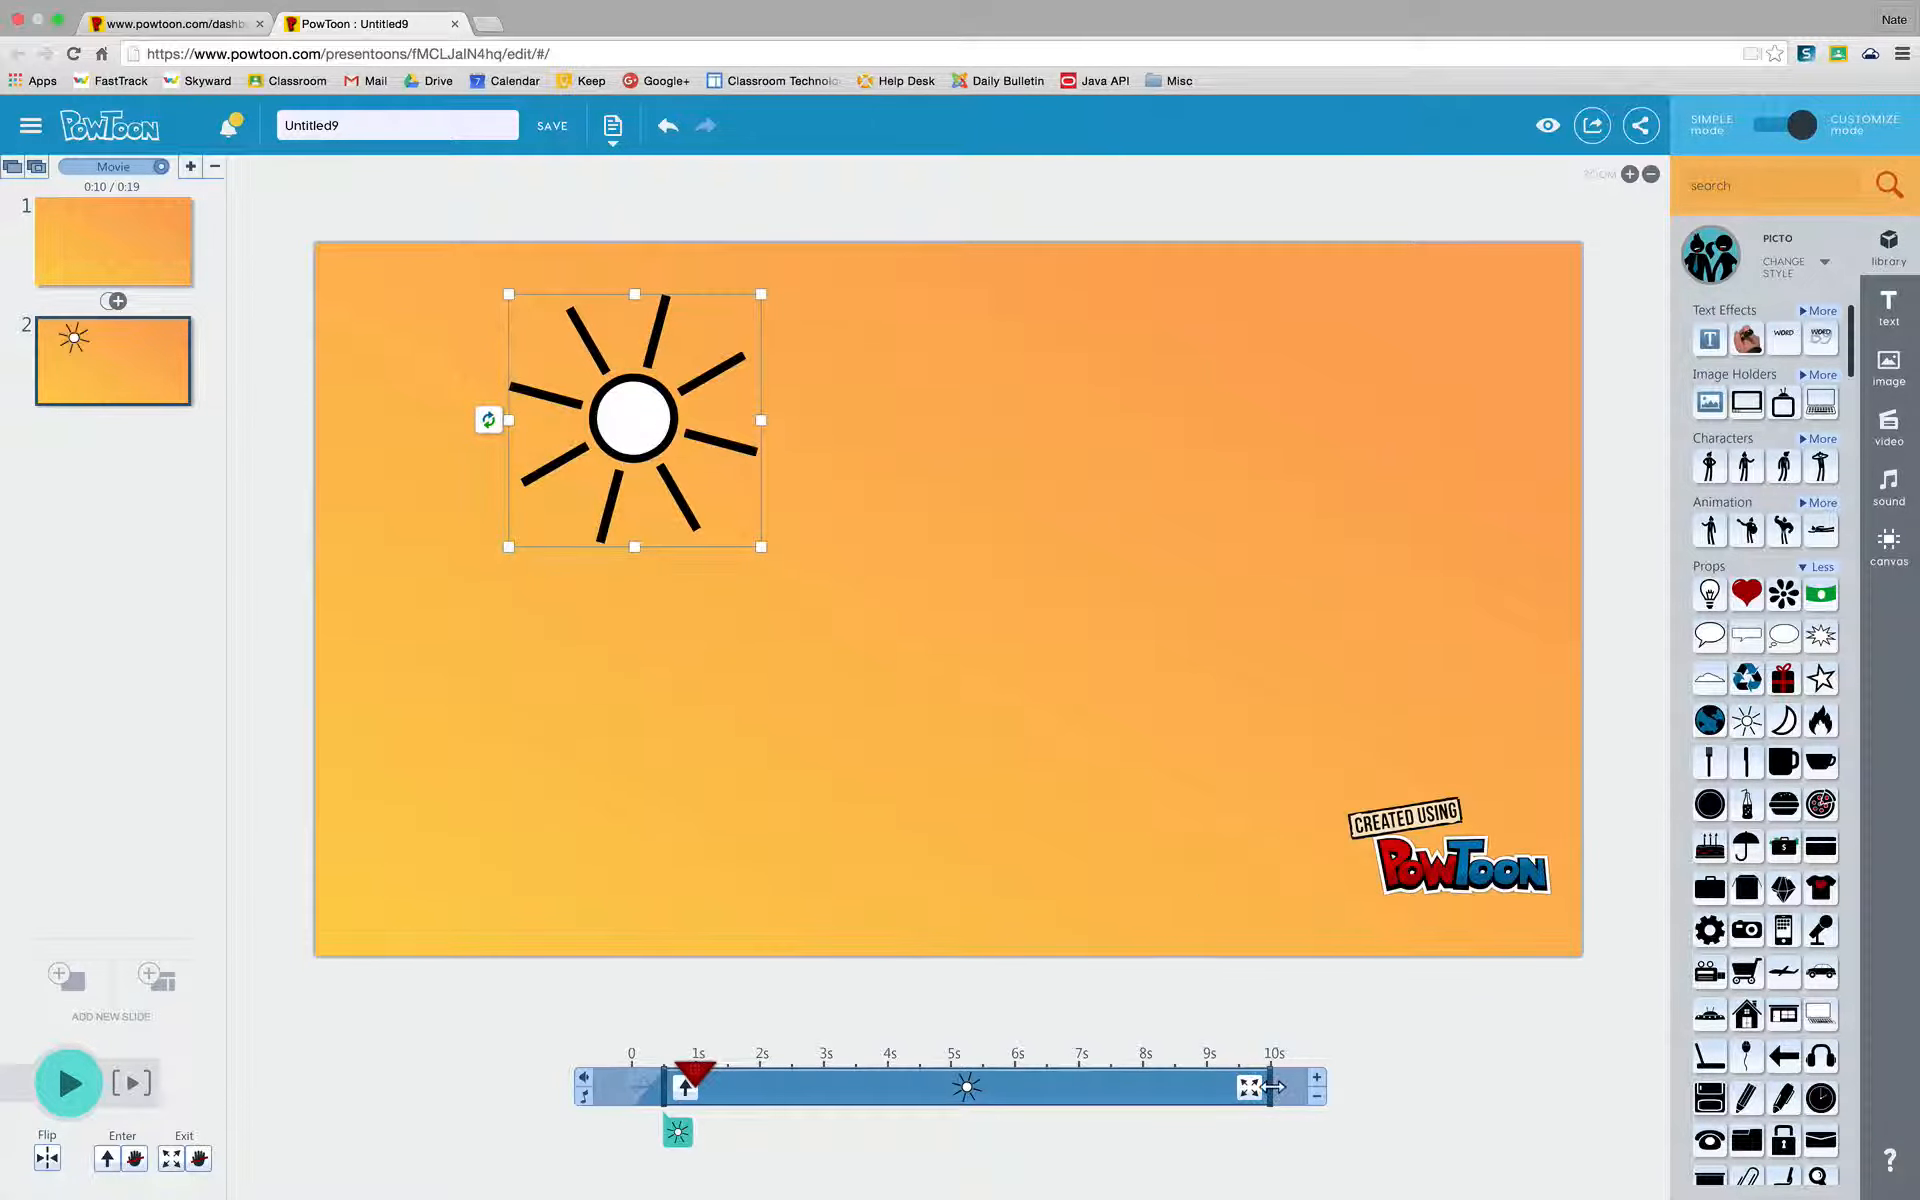
Add a moon prop at top right with No Effect as its entrance
{"action": "left_click_drag", "start_coordinate": [1784, 721], "coordinate": [1333, 444]}
{"action": "left_click_drag", "start_coordinate": [1333, 444], "coordinate": [1397, 1018]}
{"action": "left_click", "coordinate": [718, 1086]}
{"action": "left_click", "coordinate": [655, 990]}
{"action": "left_click", "coordinate": [1380, 982]}
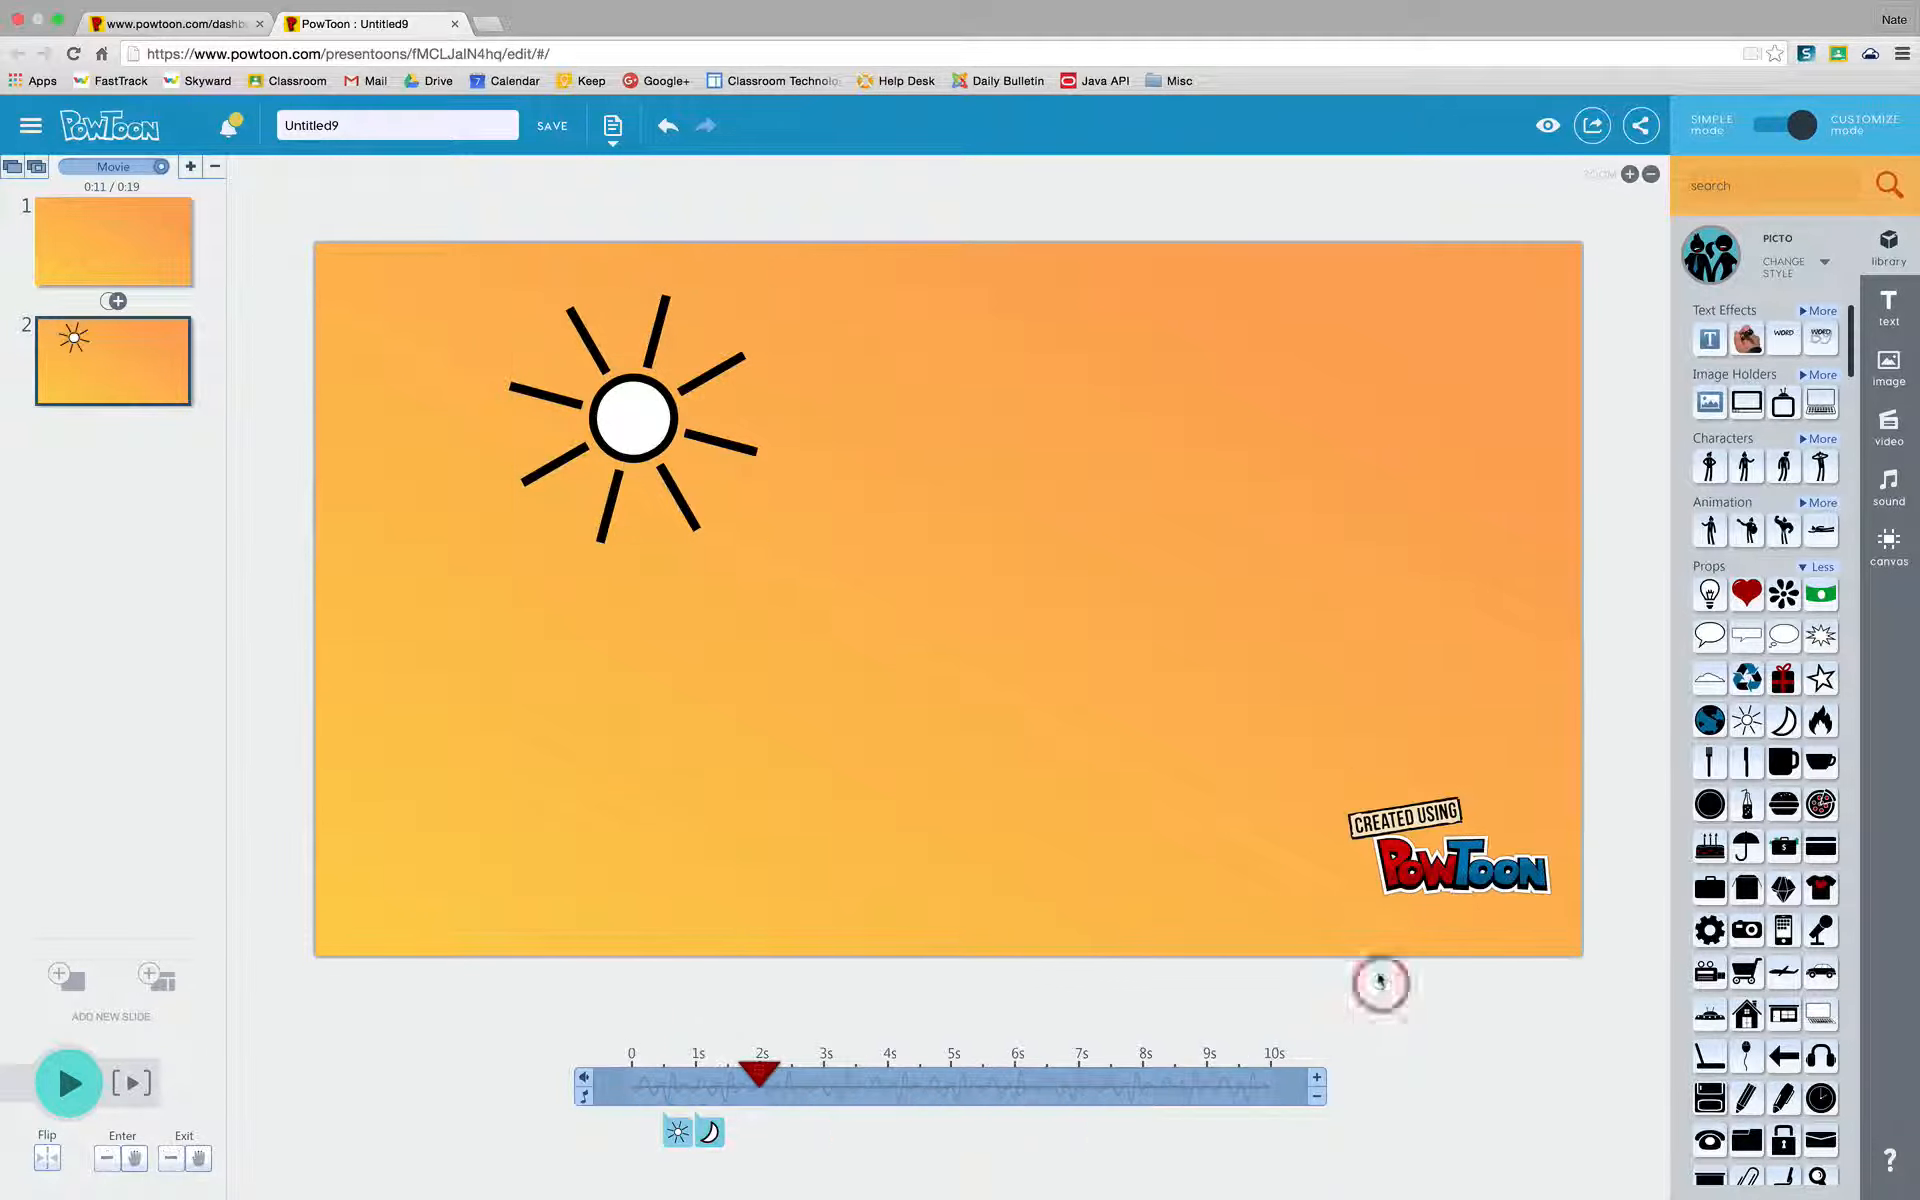
{"action": "left_click_drag", "start_coordinate": [697, 1086], "coordinate": [498, 1104]}
{"action": "left_click", "coordinate": [650, 1088]}
Delay the sun's entrance to 2s, make the moon drop away around 2s, and preview slide 2
{"action": "left_click", "coordinate": [600, 1070]}
{"action": "left_click", "coordinate": [680, 1133]}
{"action": "left_click_drag", "start_coordinate": [664, 1089], "coordinate": [760, 1089]}
{"action": "left_click", "coordinate": [646, 1132]}
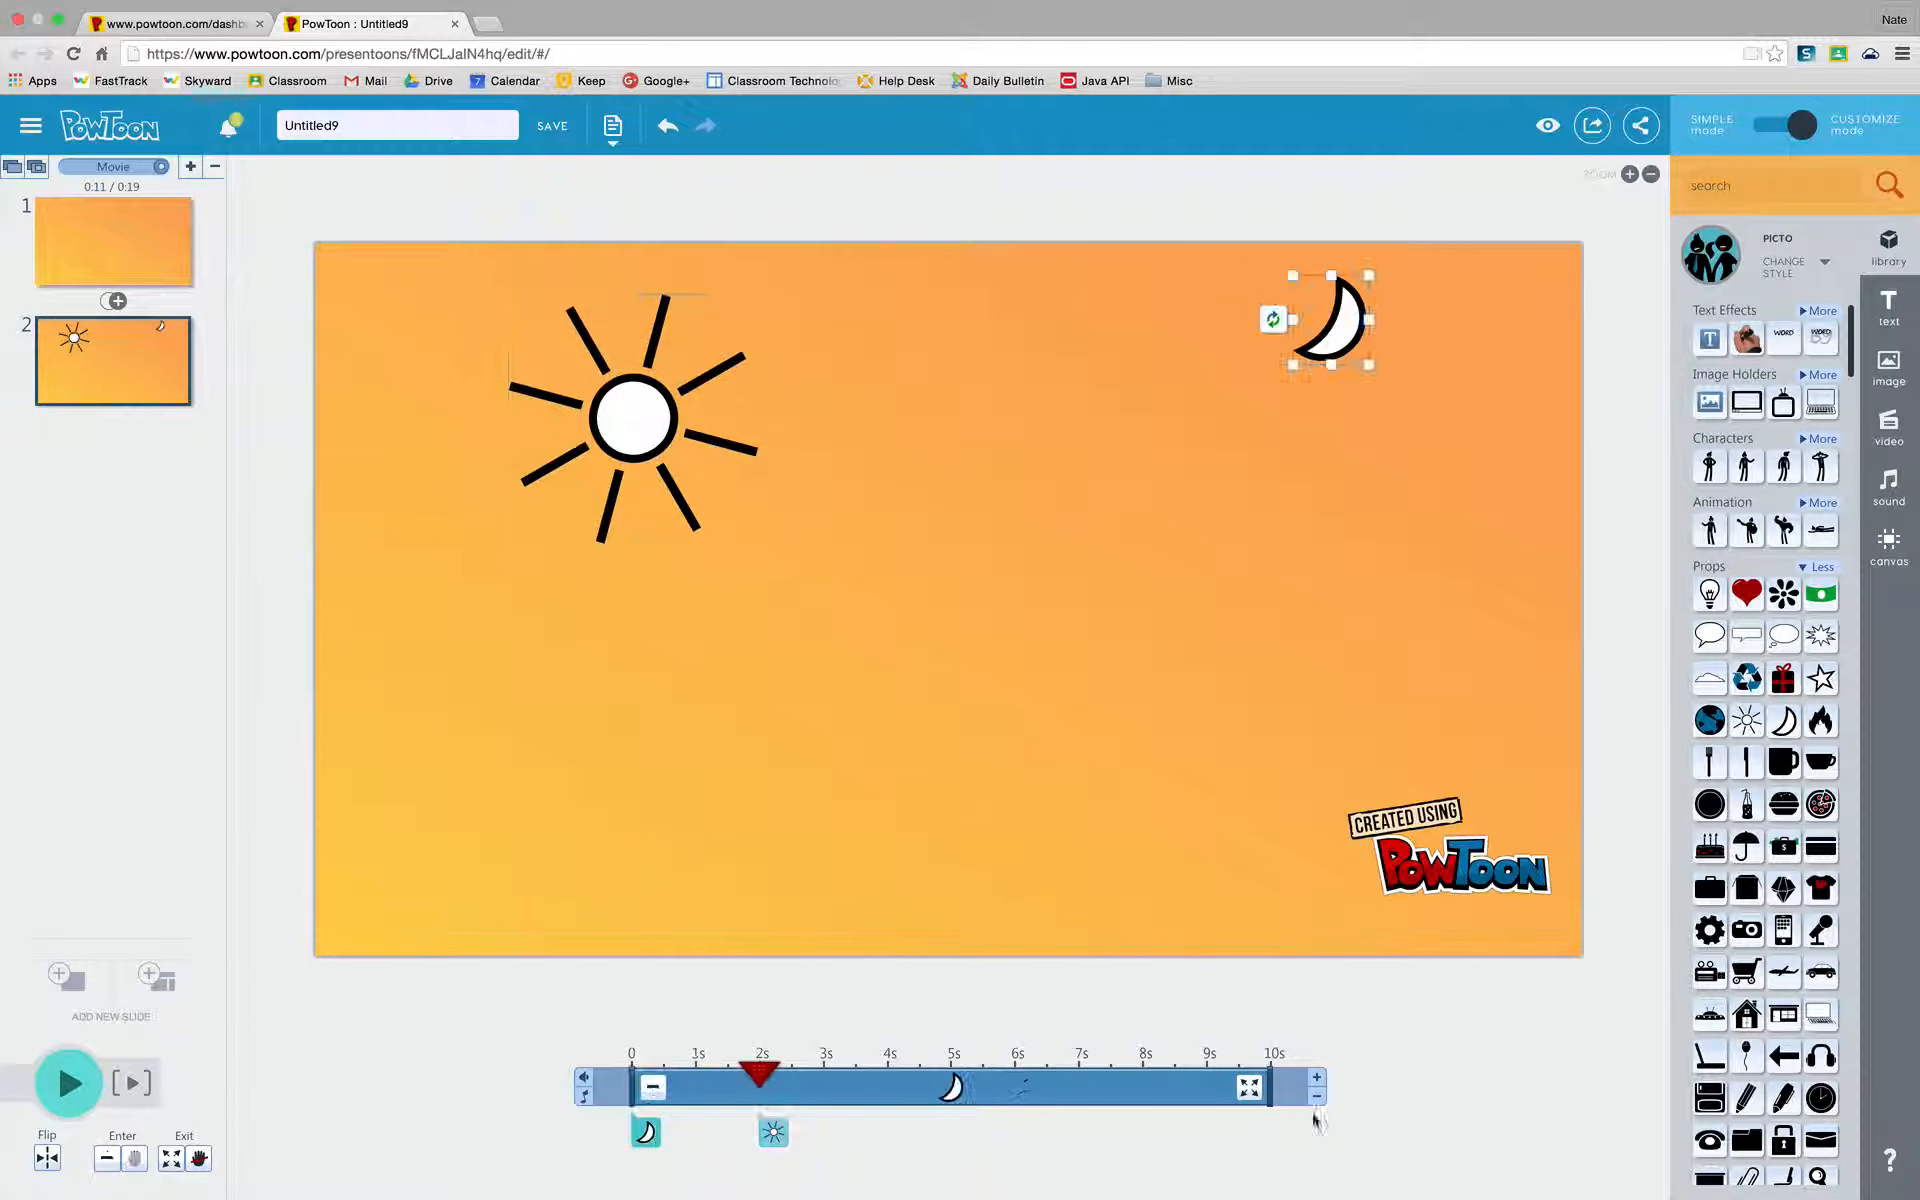
{"action": "left_click_drag", "start_coordinate": [1268, 1086], "coordinate": [760, 1088]}
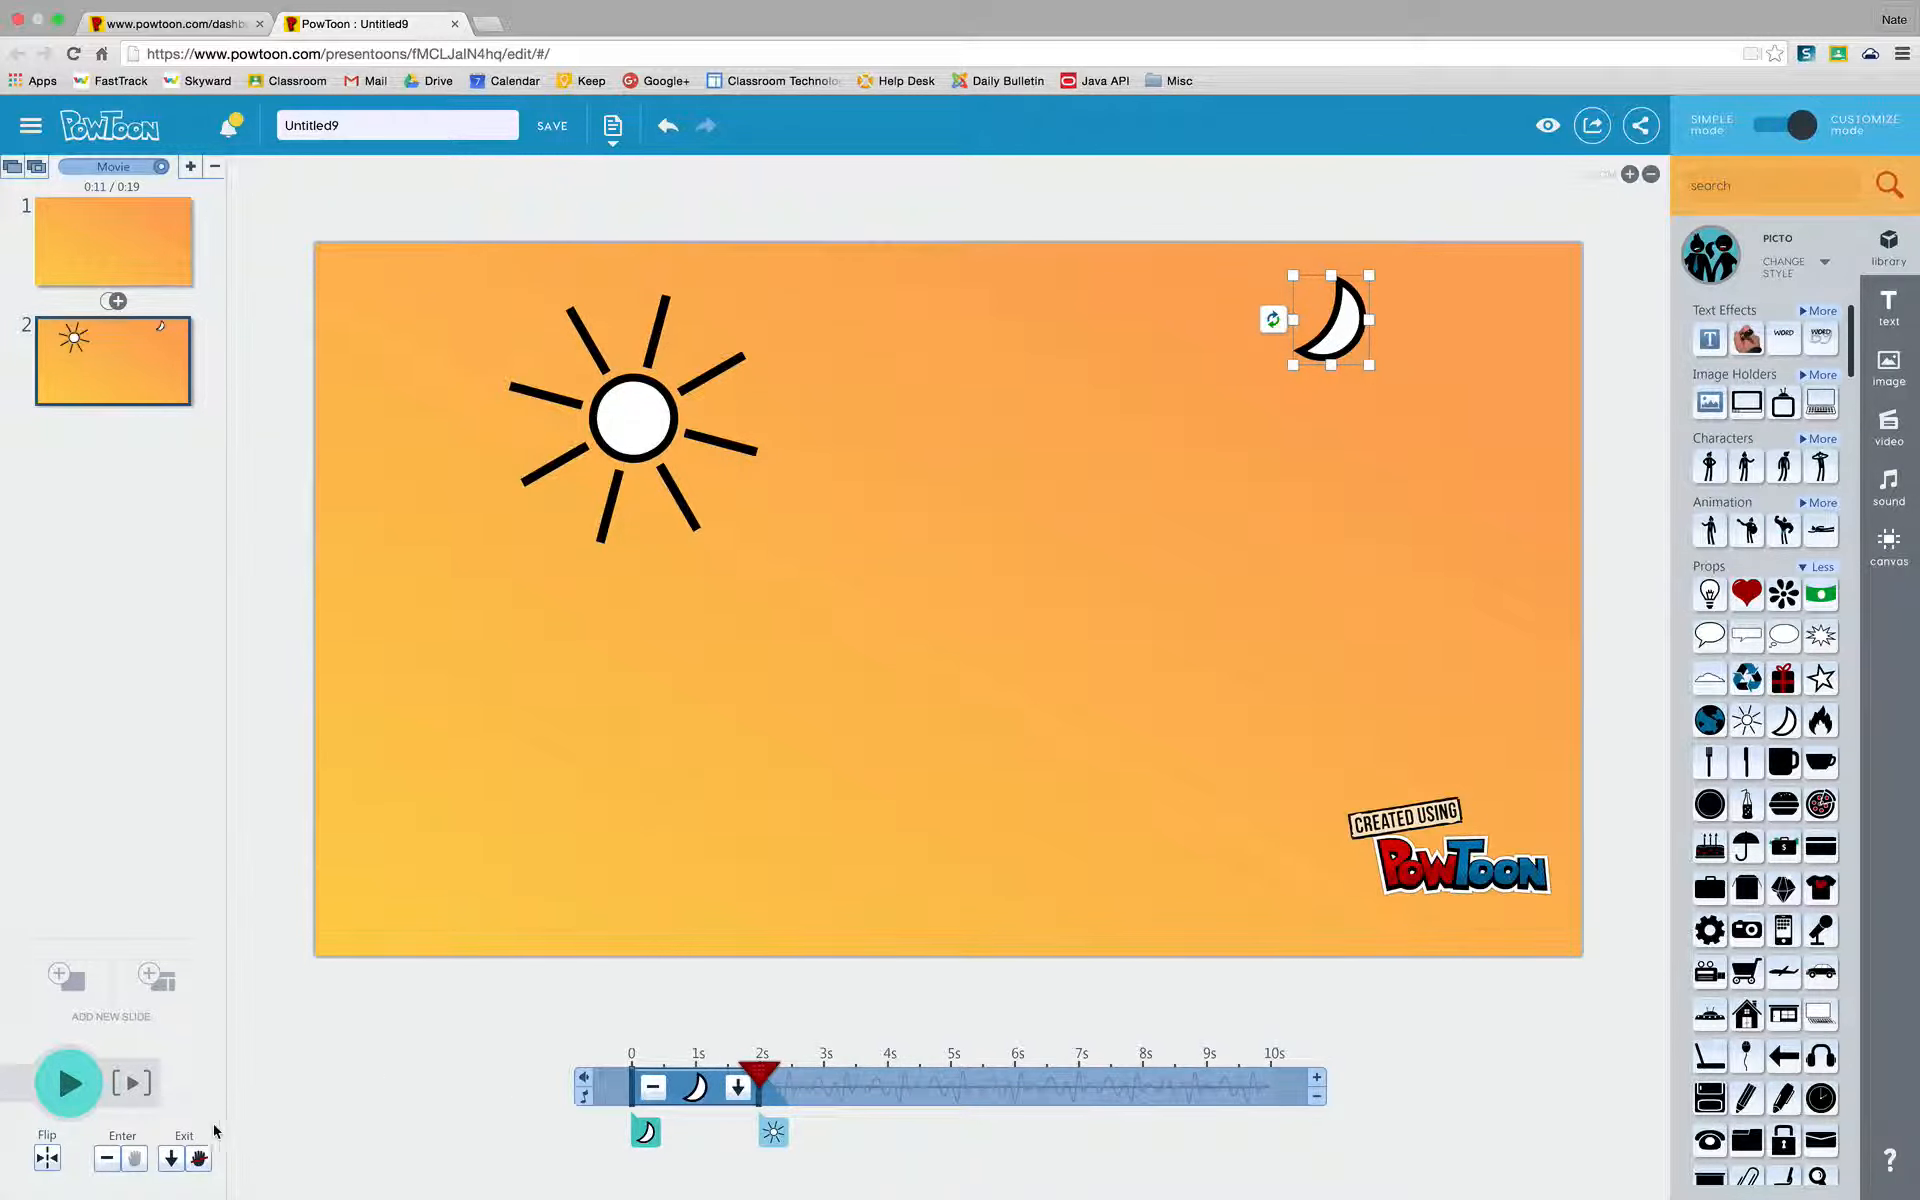
{"action": "left_click", "coordinate": [134, 1084]}
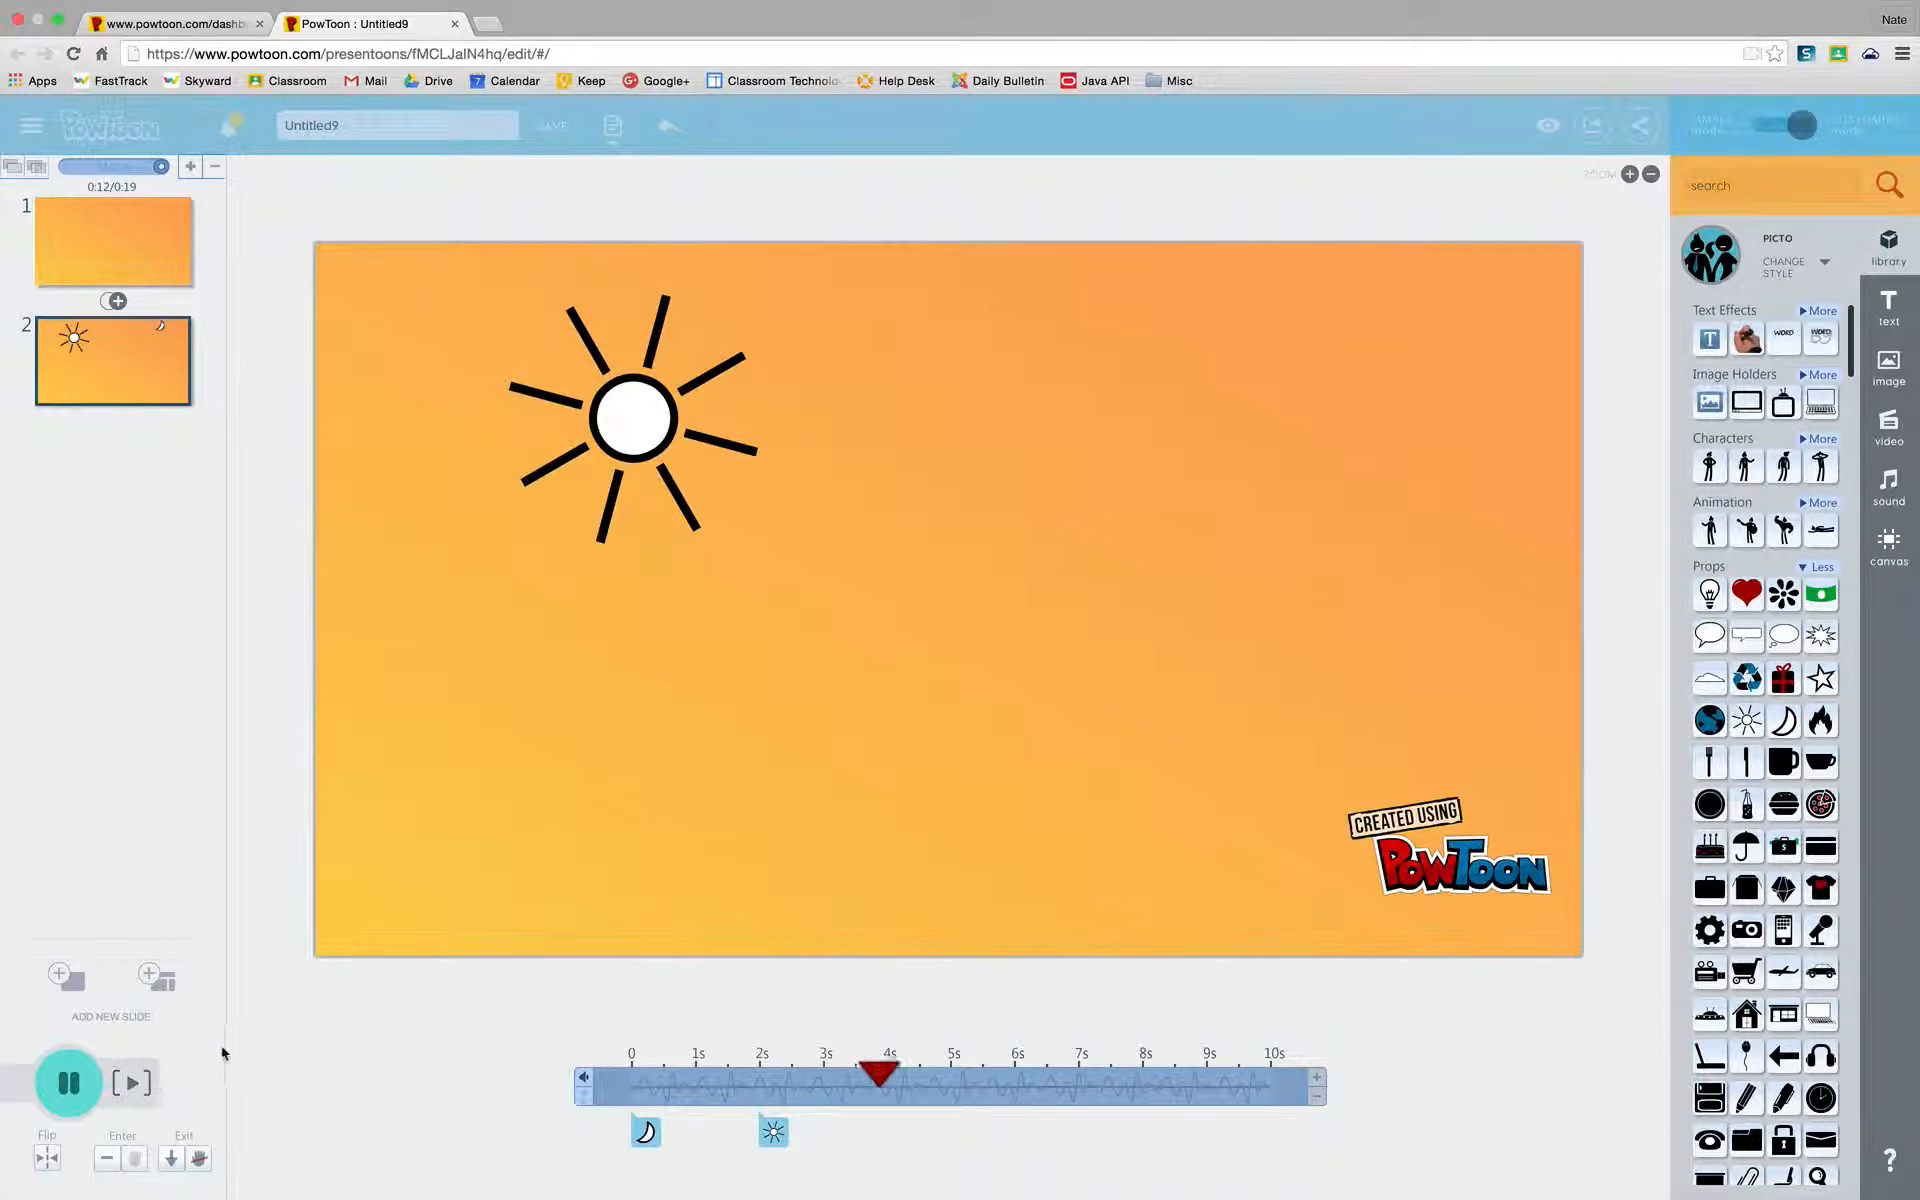
{"action": "left_click", "coordinate": [132, 1083]}
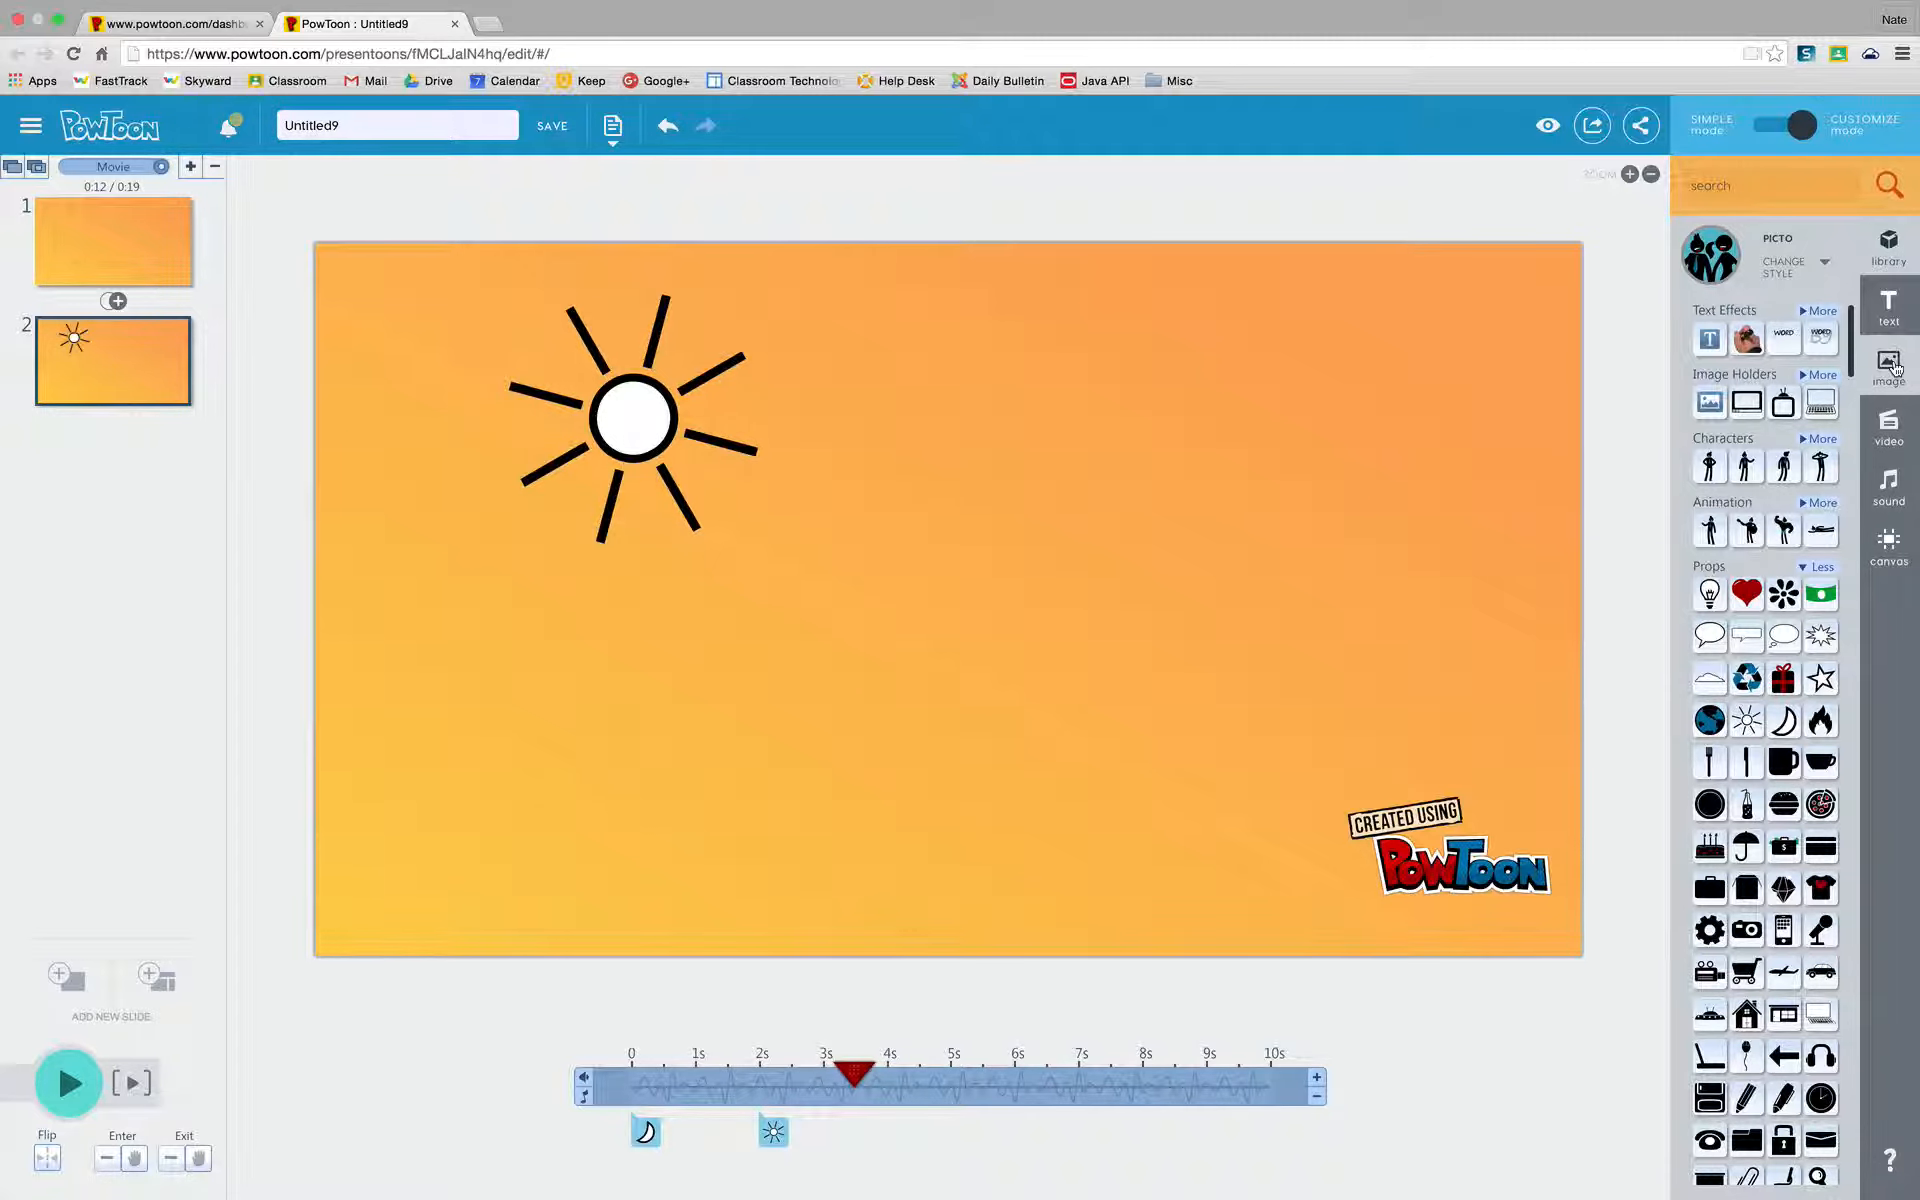
Look at the Image library's online Image Search, close it, and collapse Props to one row
{"action": "left_click", "coordinate": [1890, 365]}
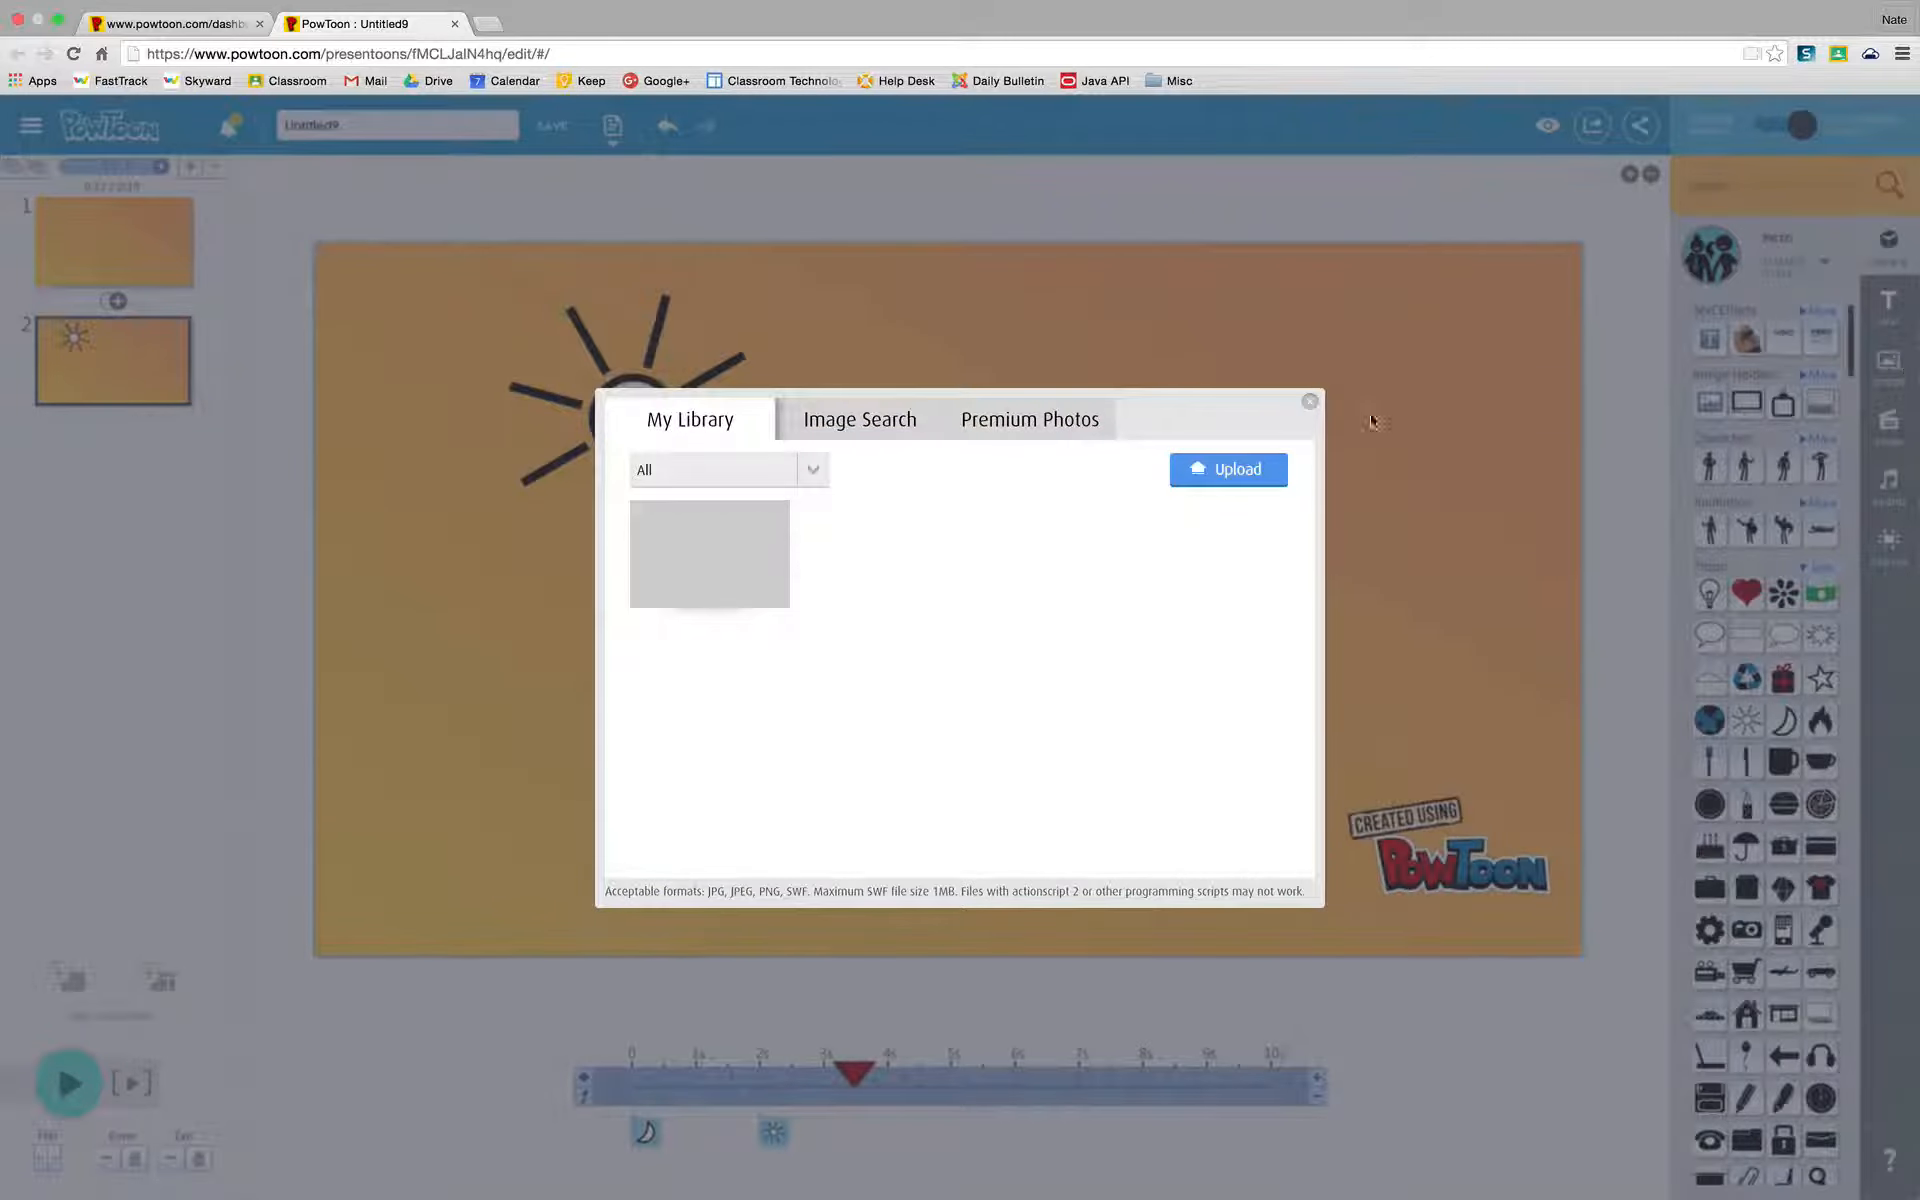
{"action": "left_click", "coordinate": [866, 434]}
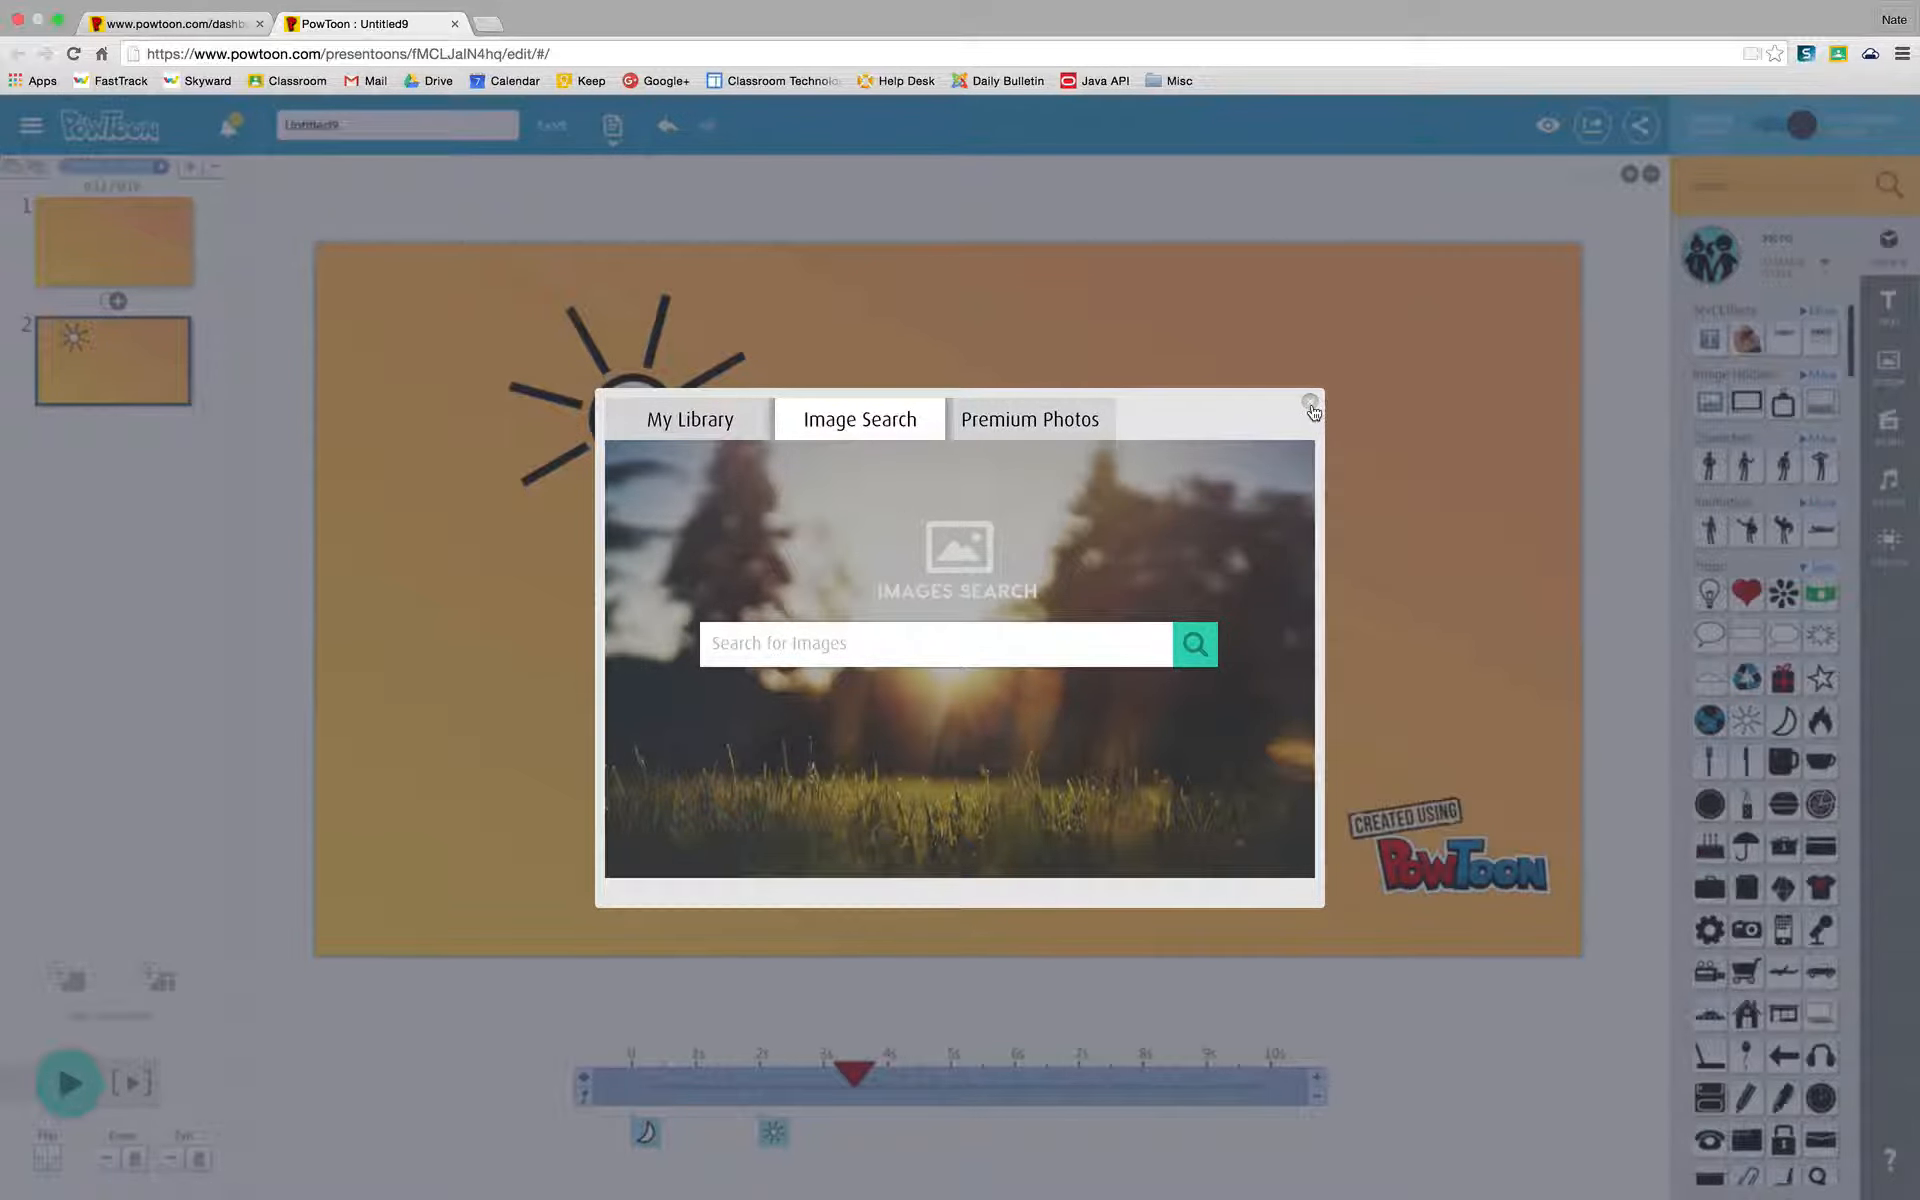
{"action": "left_click", "coordinate": [1309, 403]}
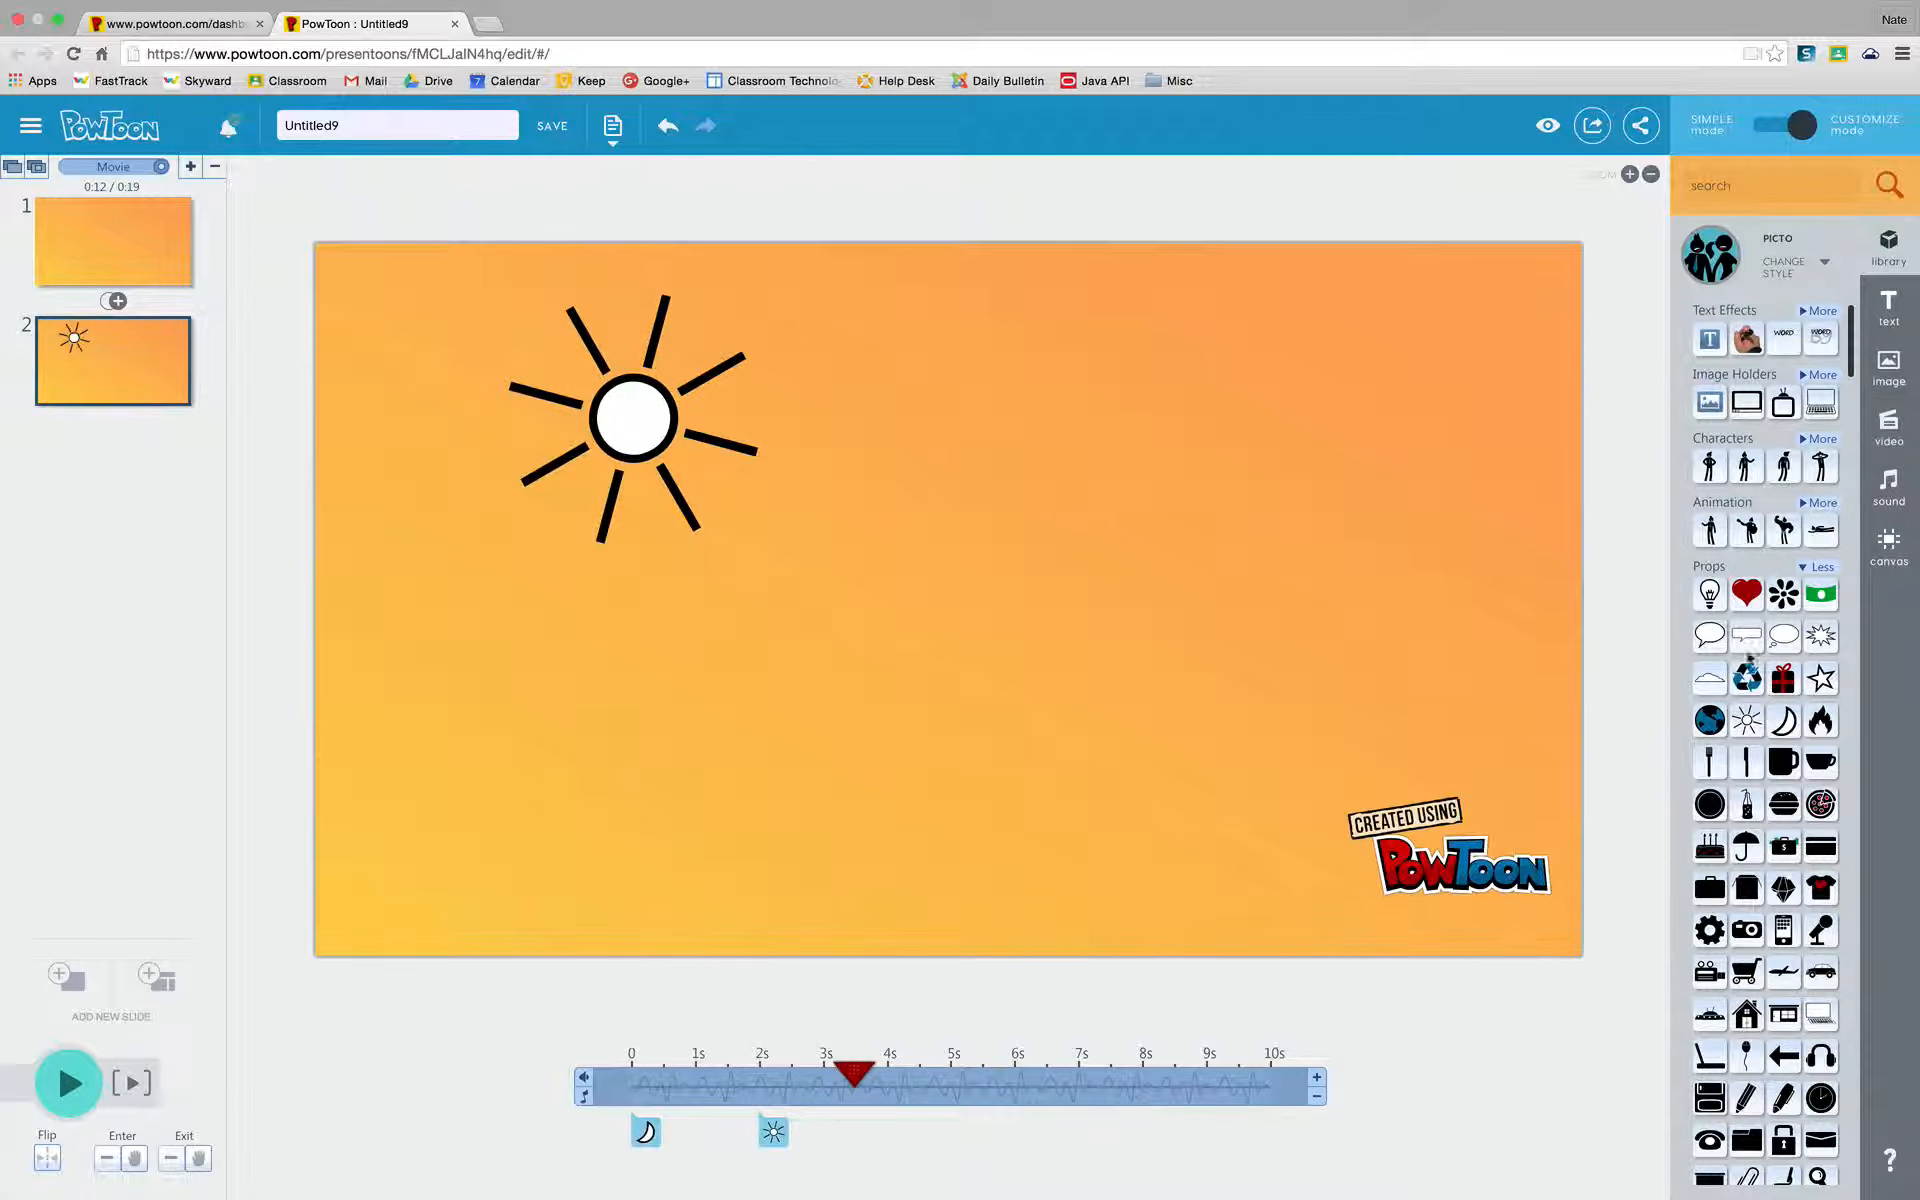
{"action": "left_click", "coordinate": [1820, 567]}
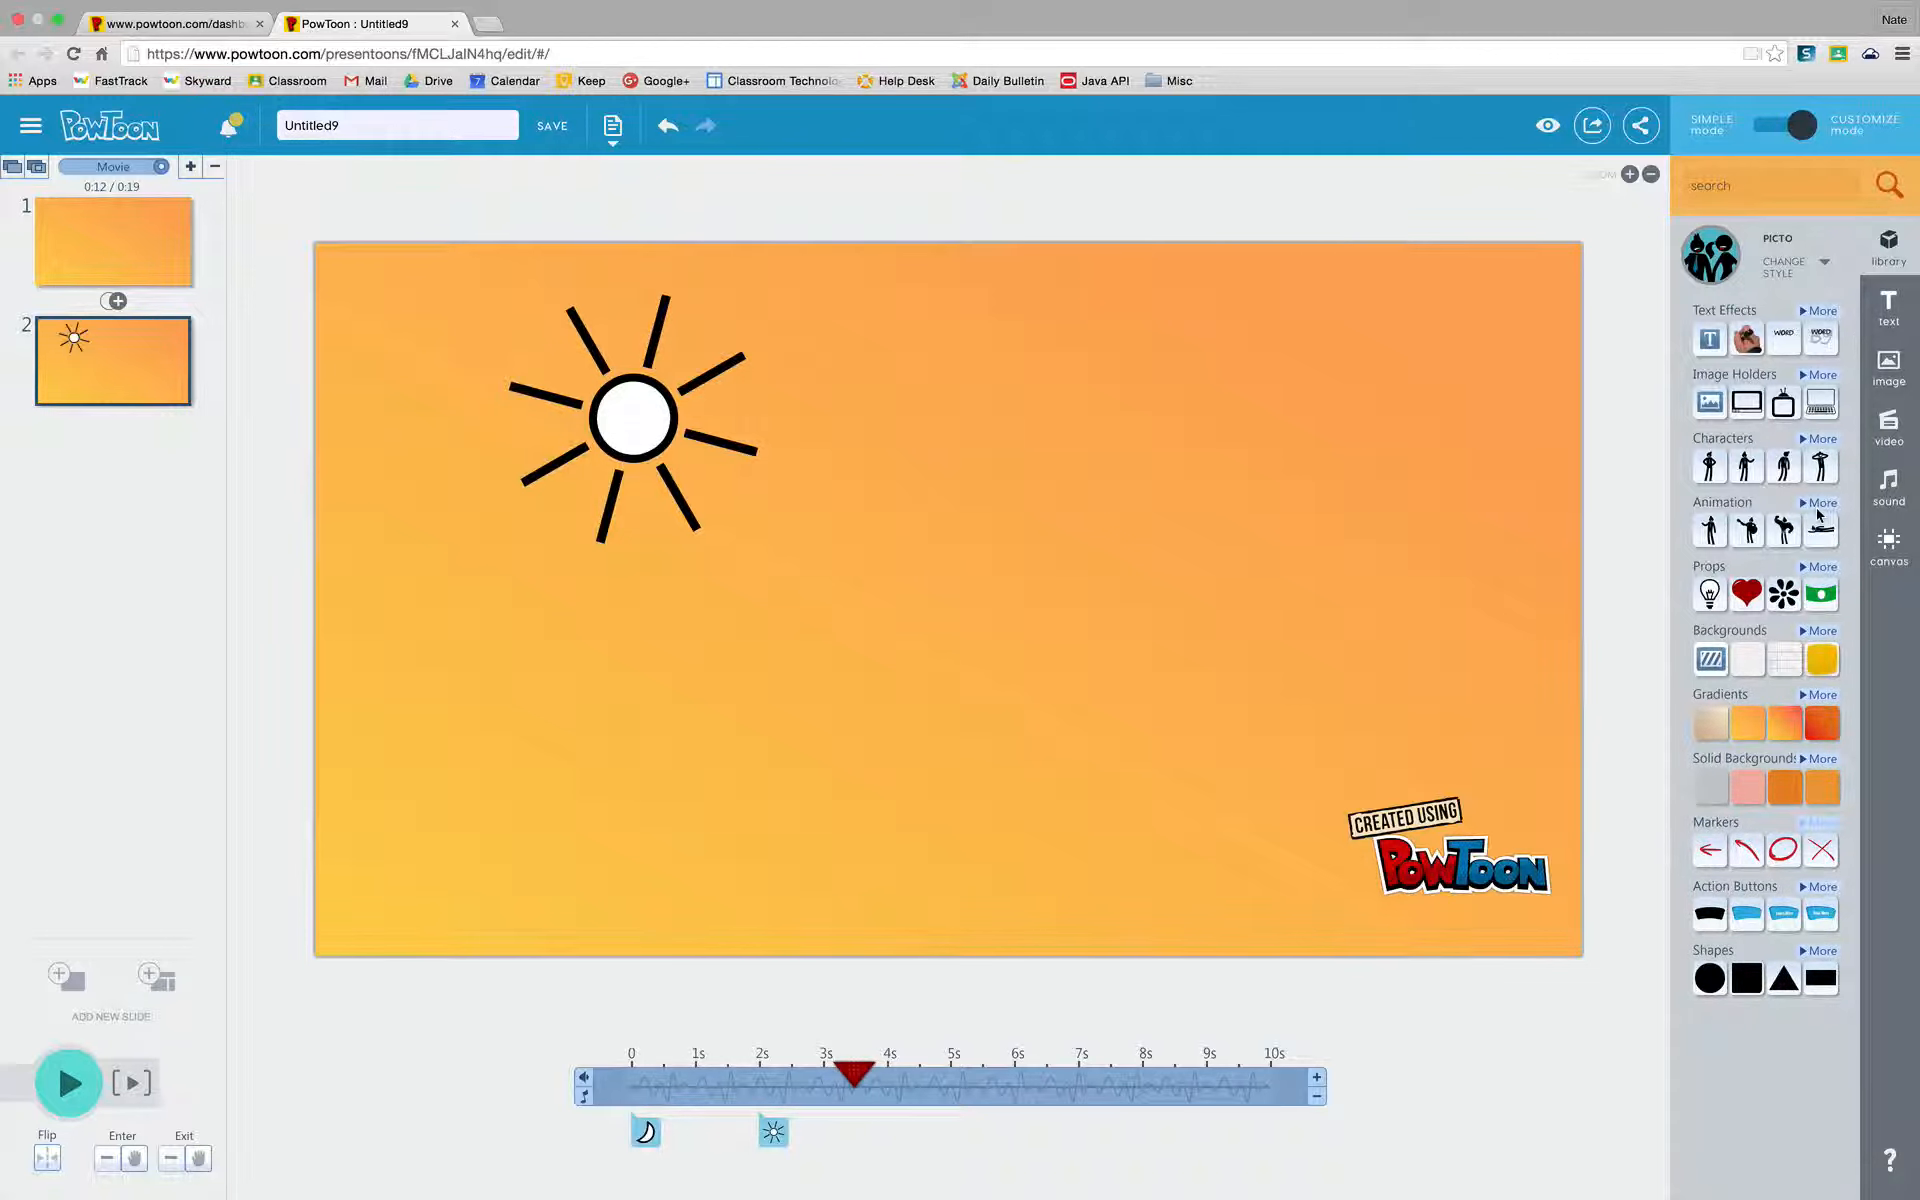
Show all animated characters, try the Frustrated character on slide 2, then delete it
{"action": "left_click", "coordinate": [1821, 504]}
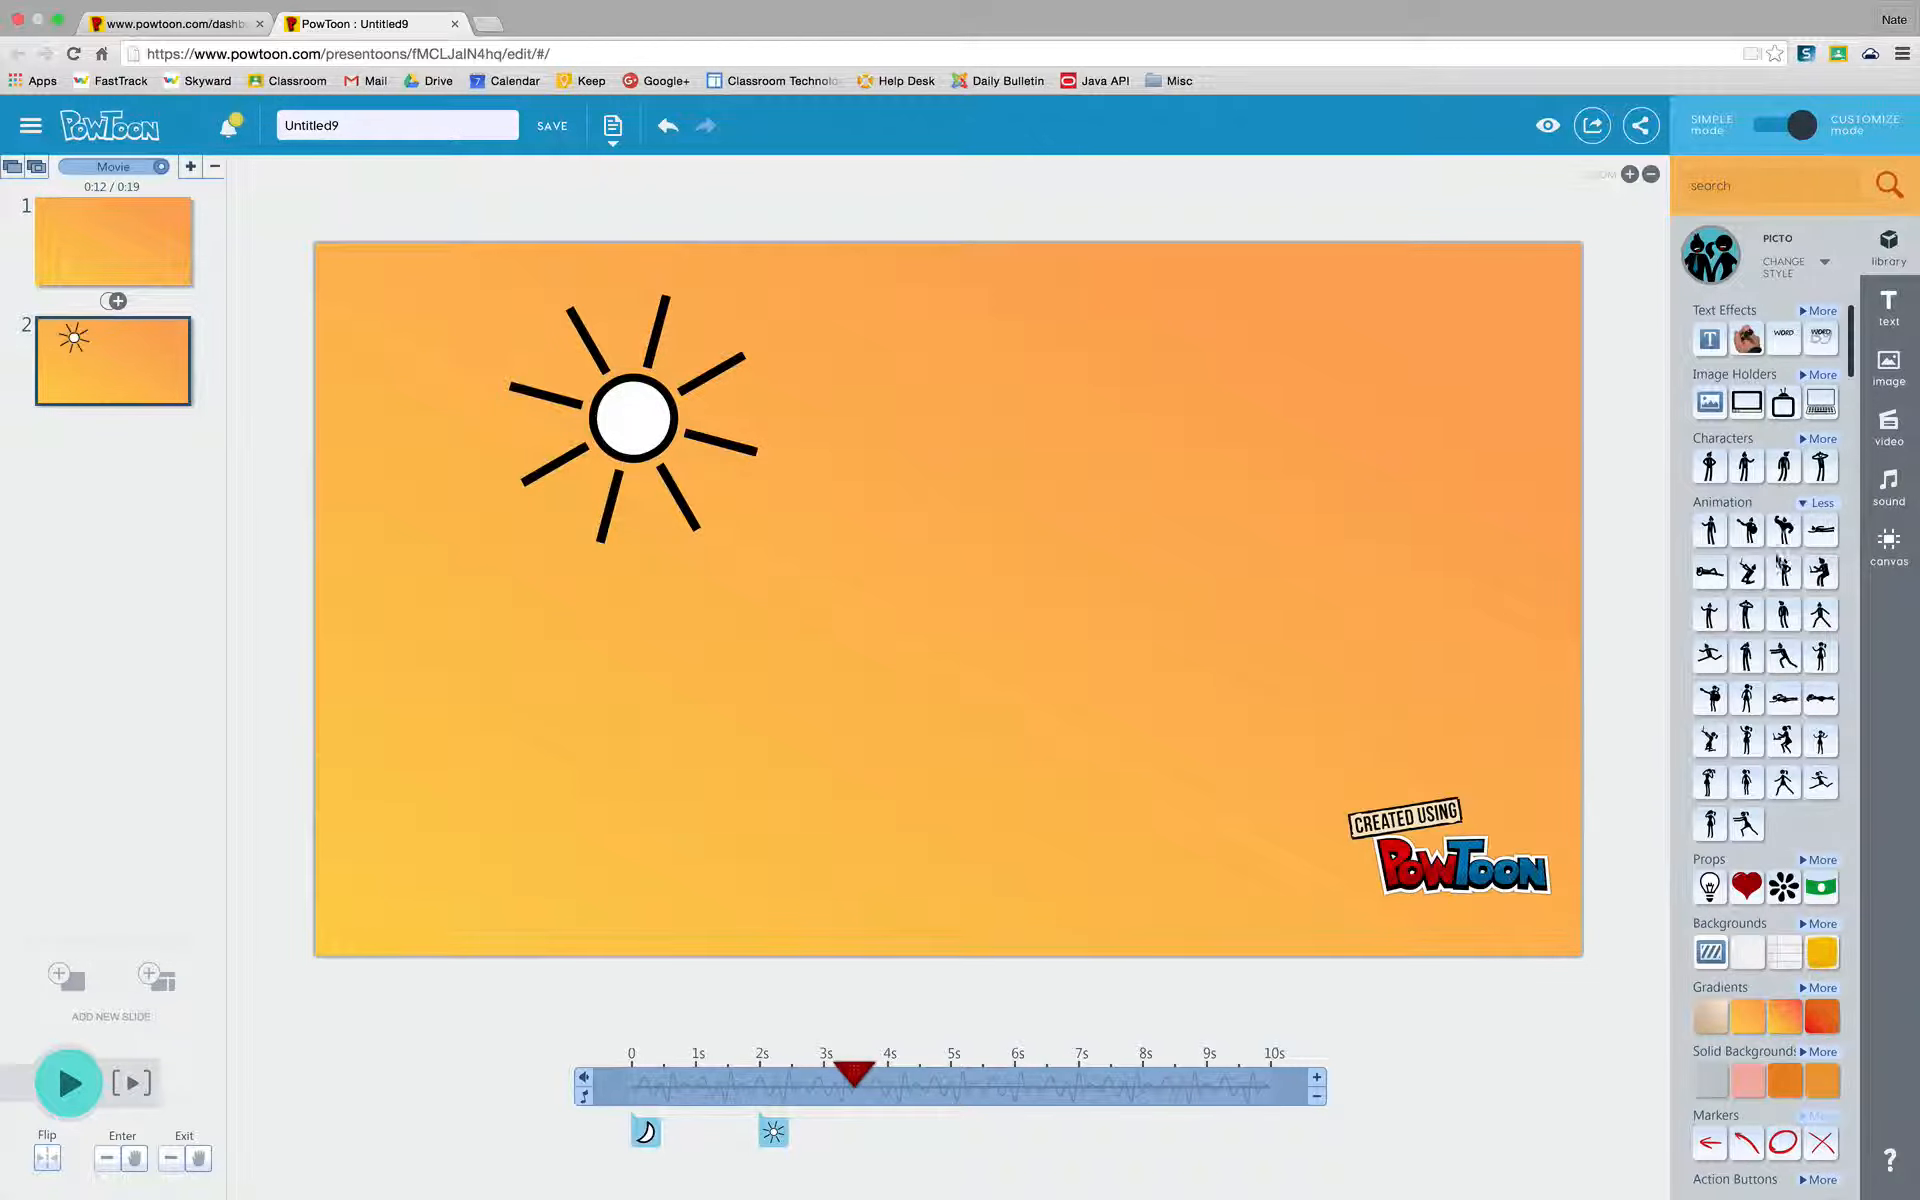
{"action": "mouse_move", "coordinate": [1749, 573]}
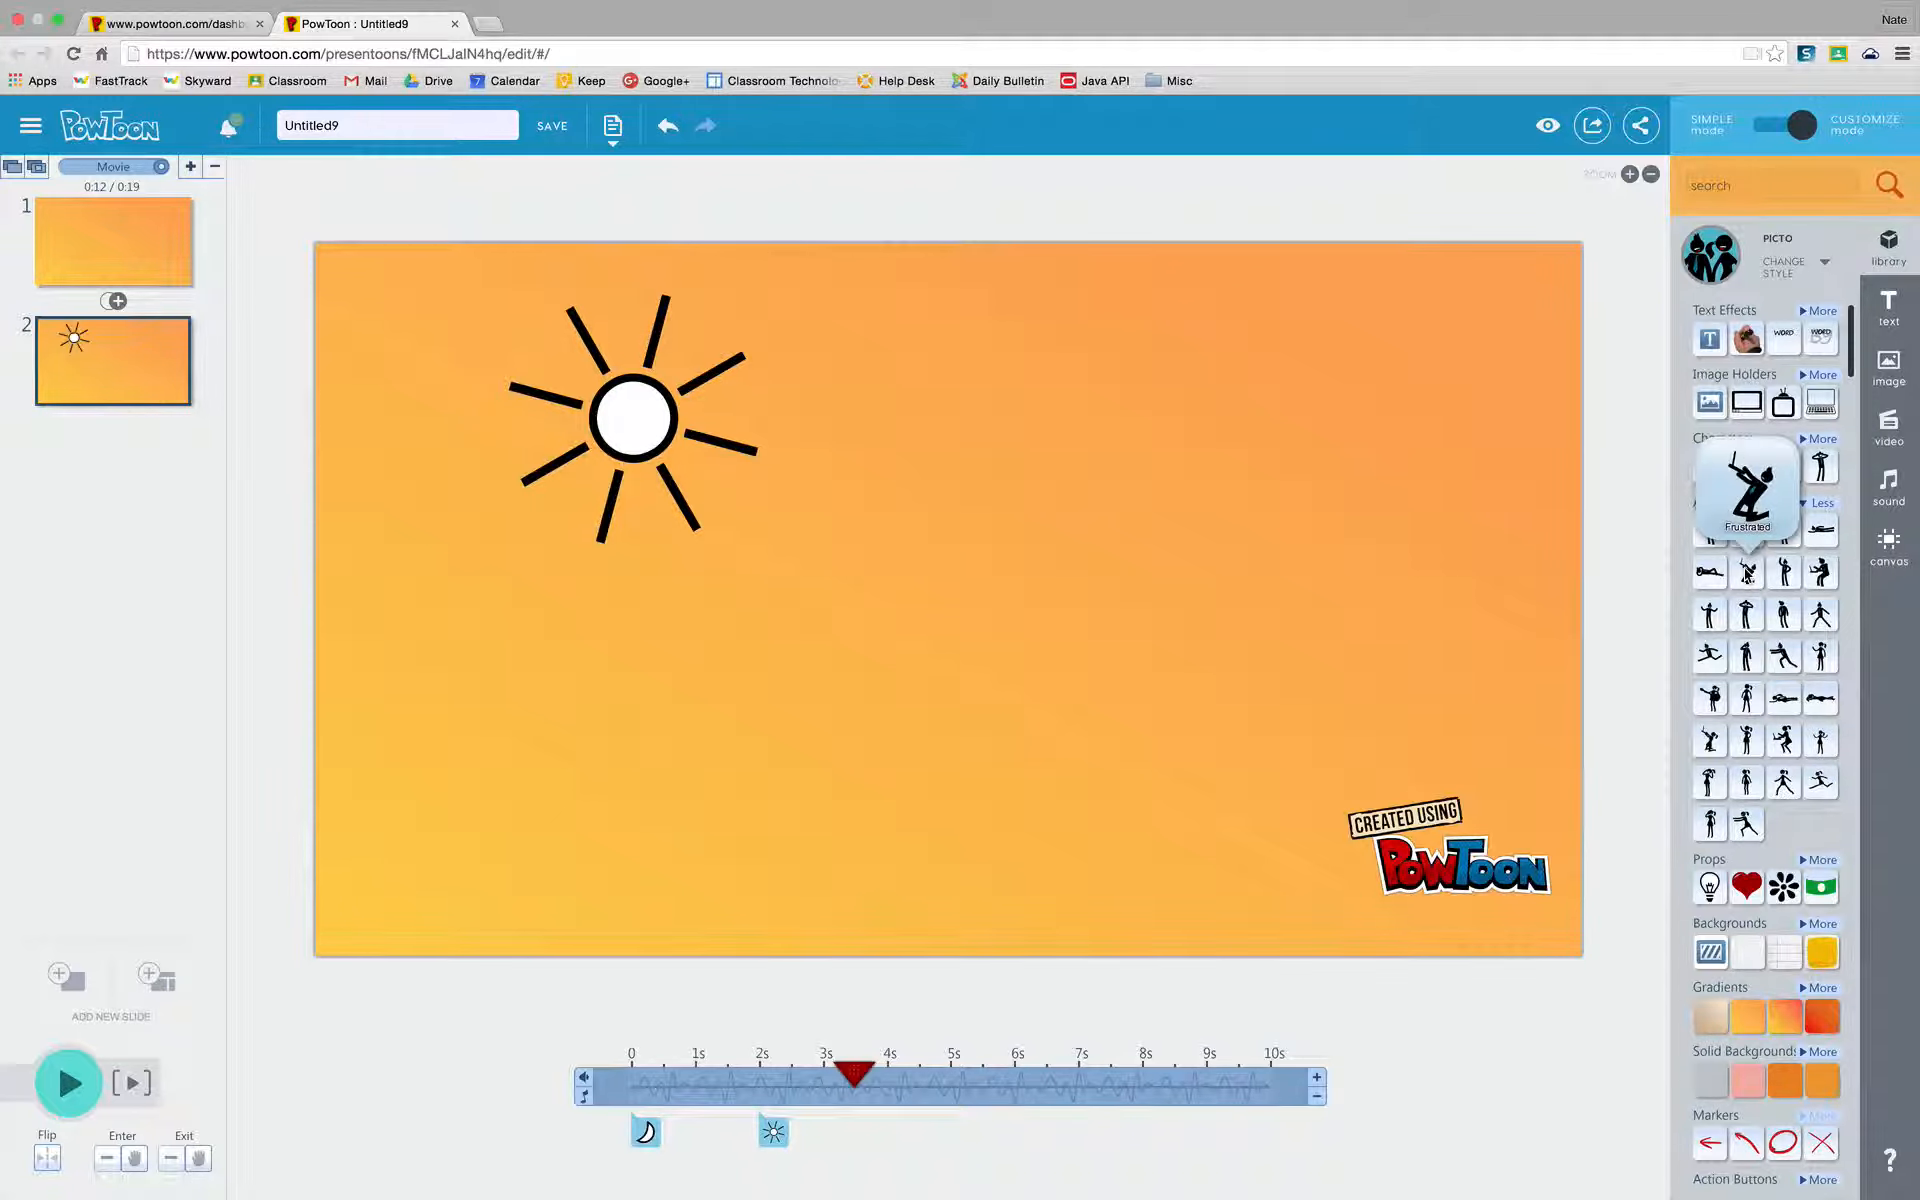
{"action": "left_click_drag", "start_coordinate": [1748, 573], "coordinate": [1112, 585]}
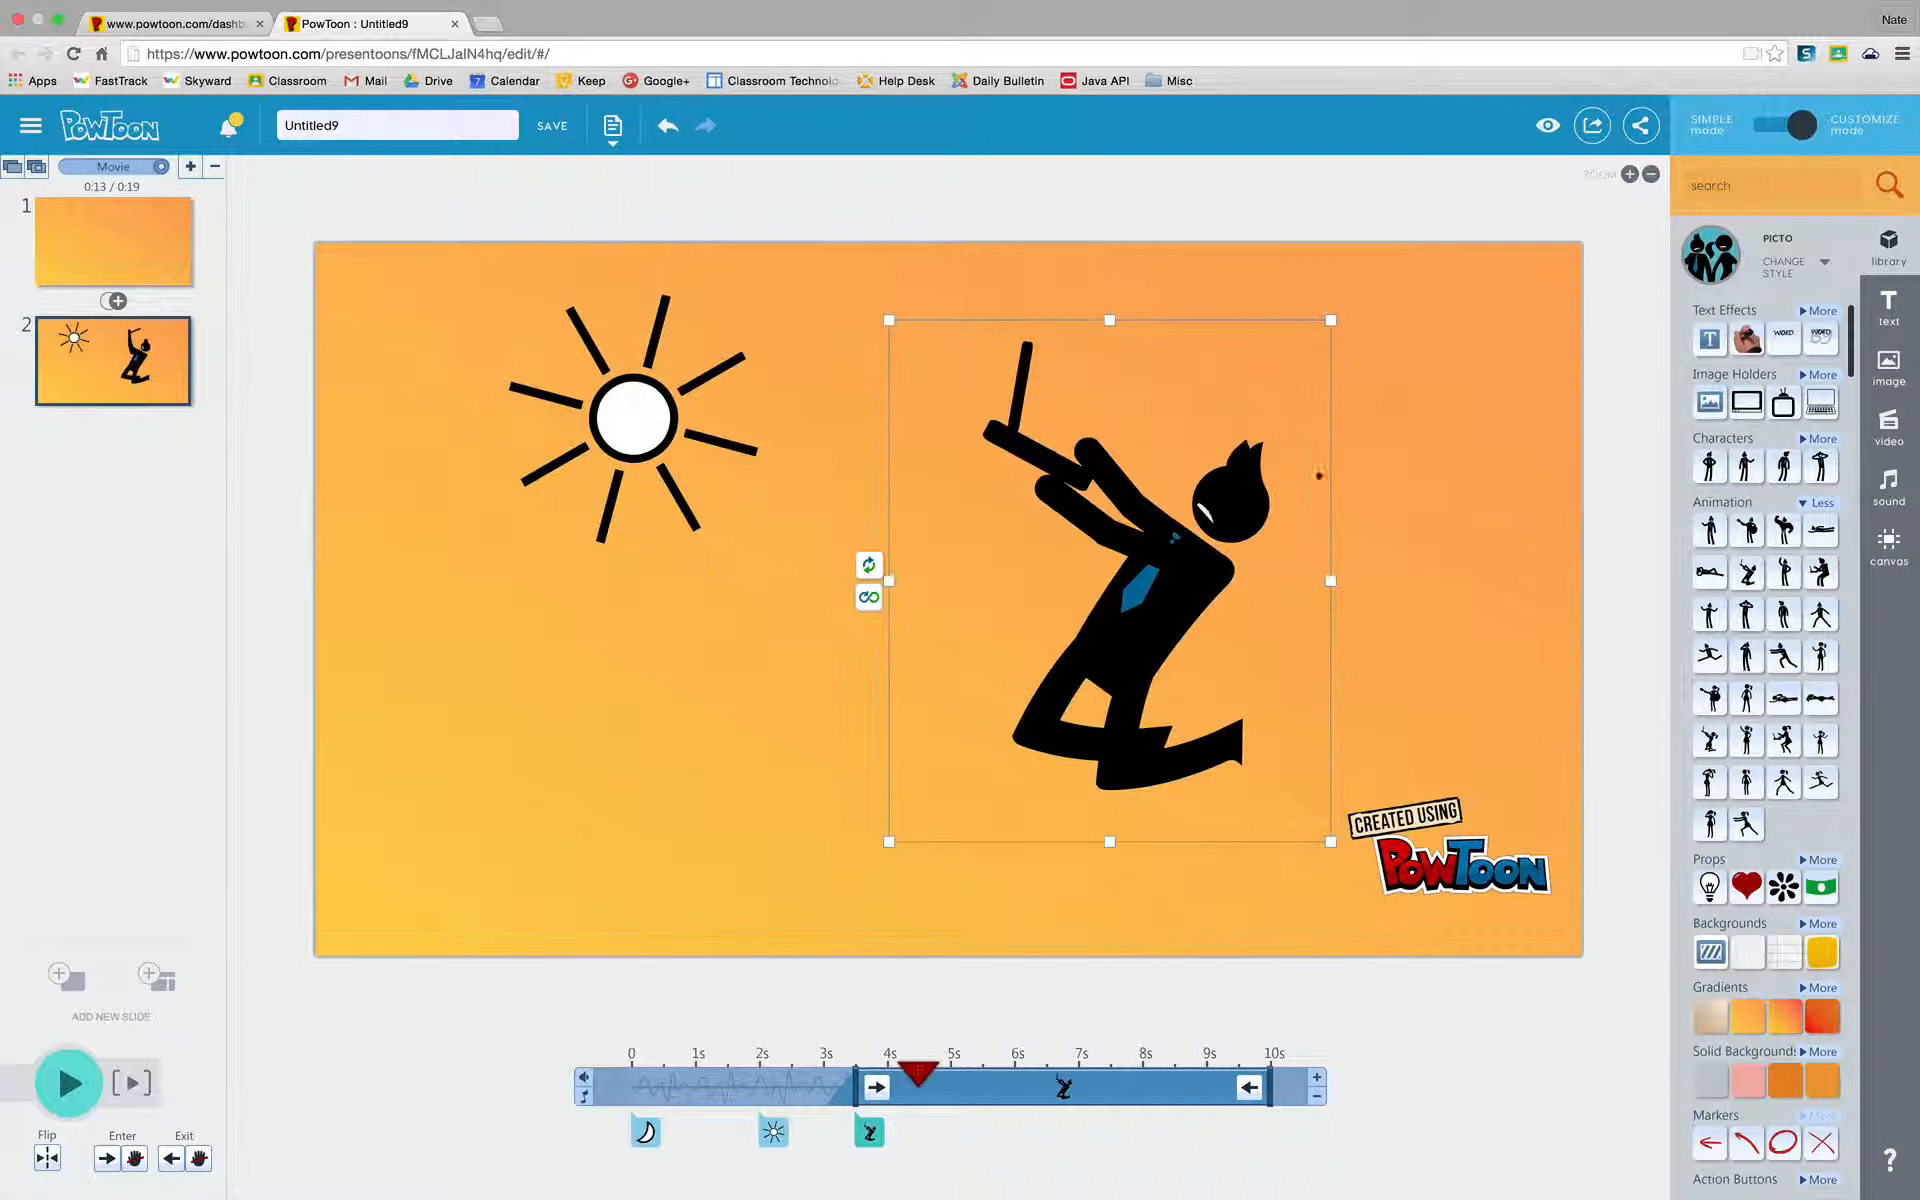
{"action": "key", "text": "Delete"}
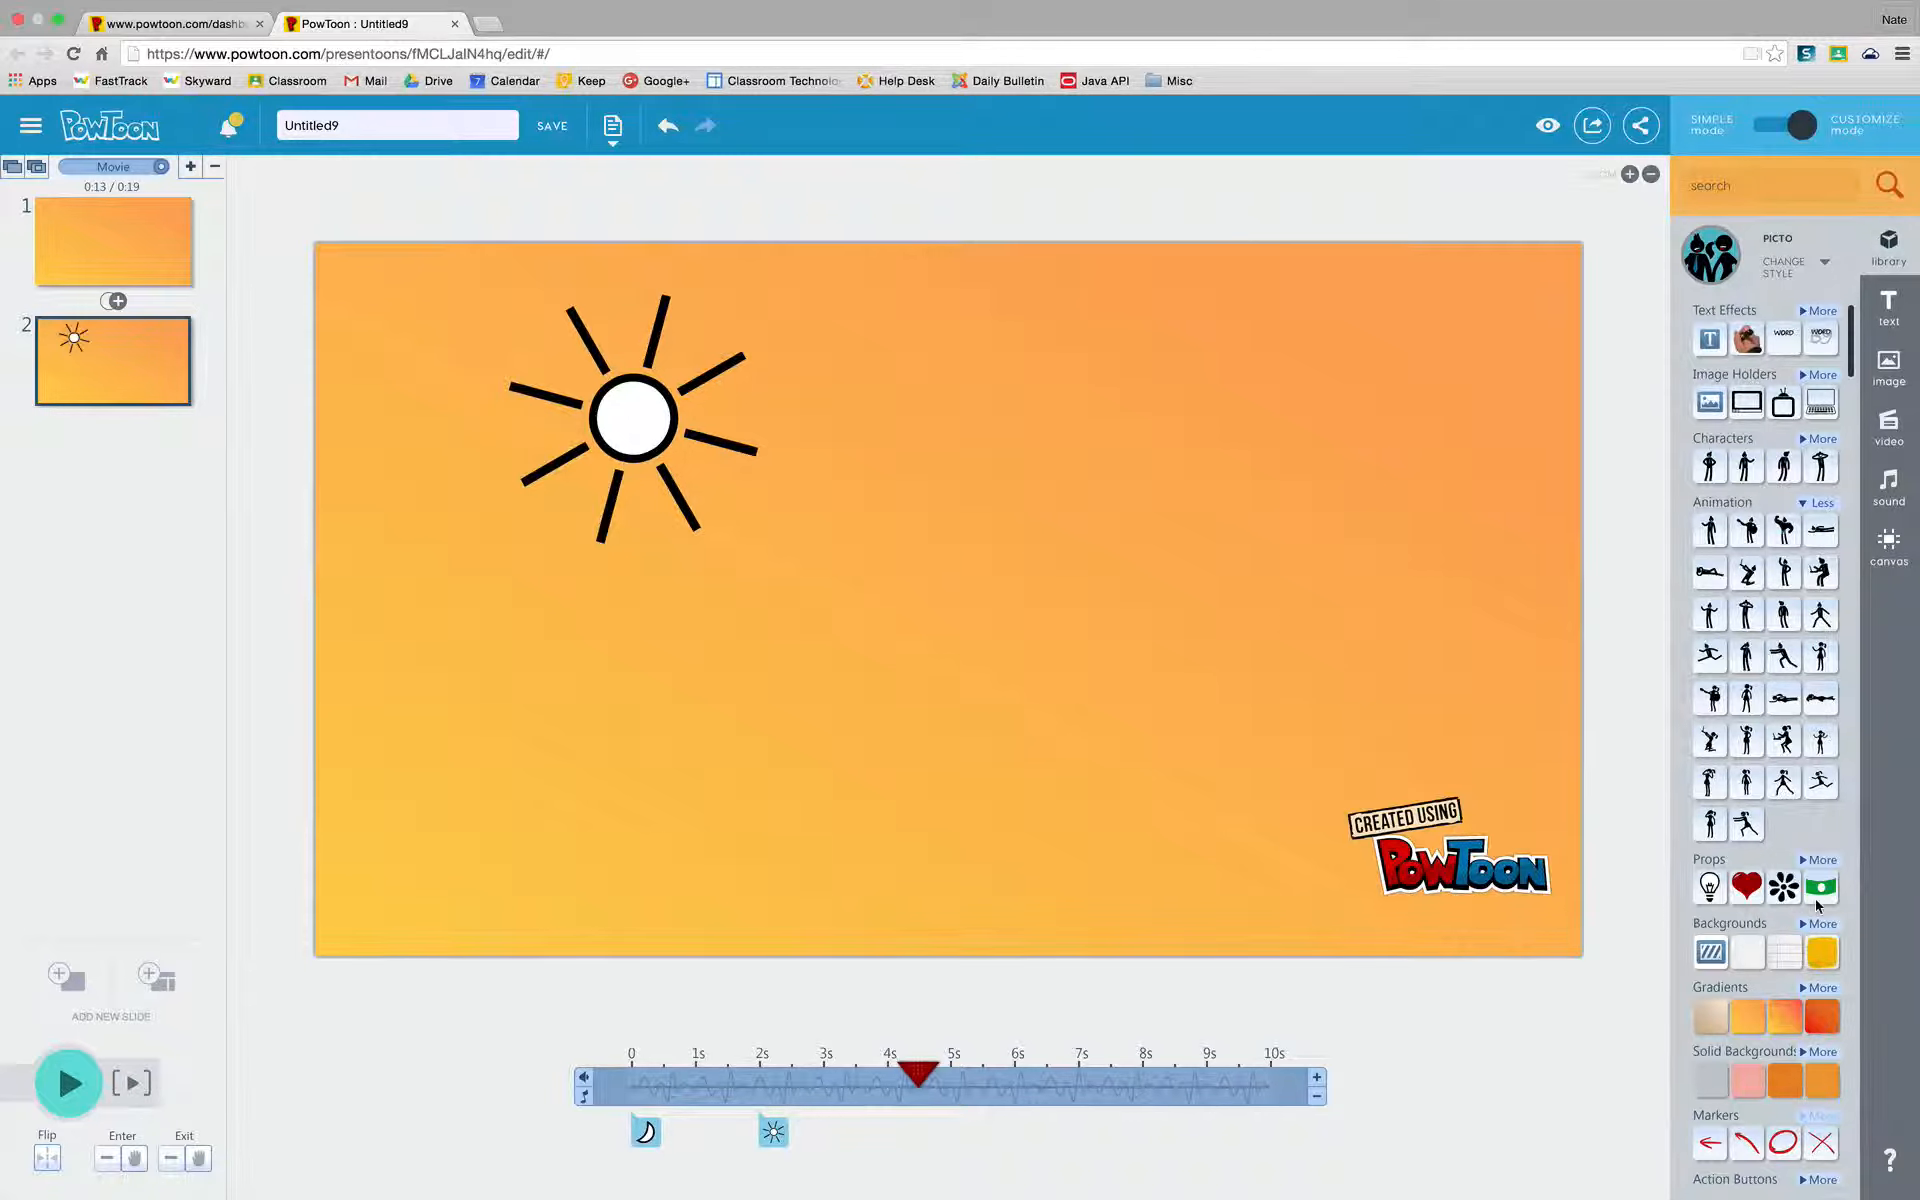
{"action": "scroll", "coordinate": [1780, 932], "scroll_direction": "down", "scroll_amount": 2}
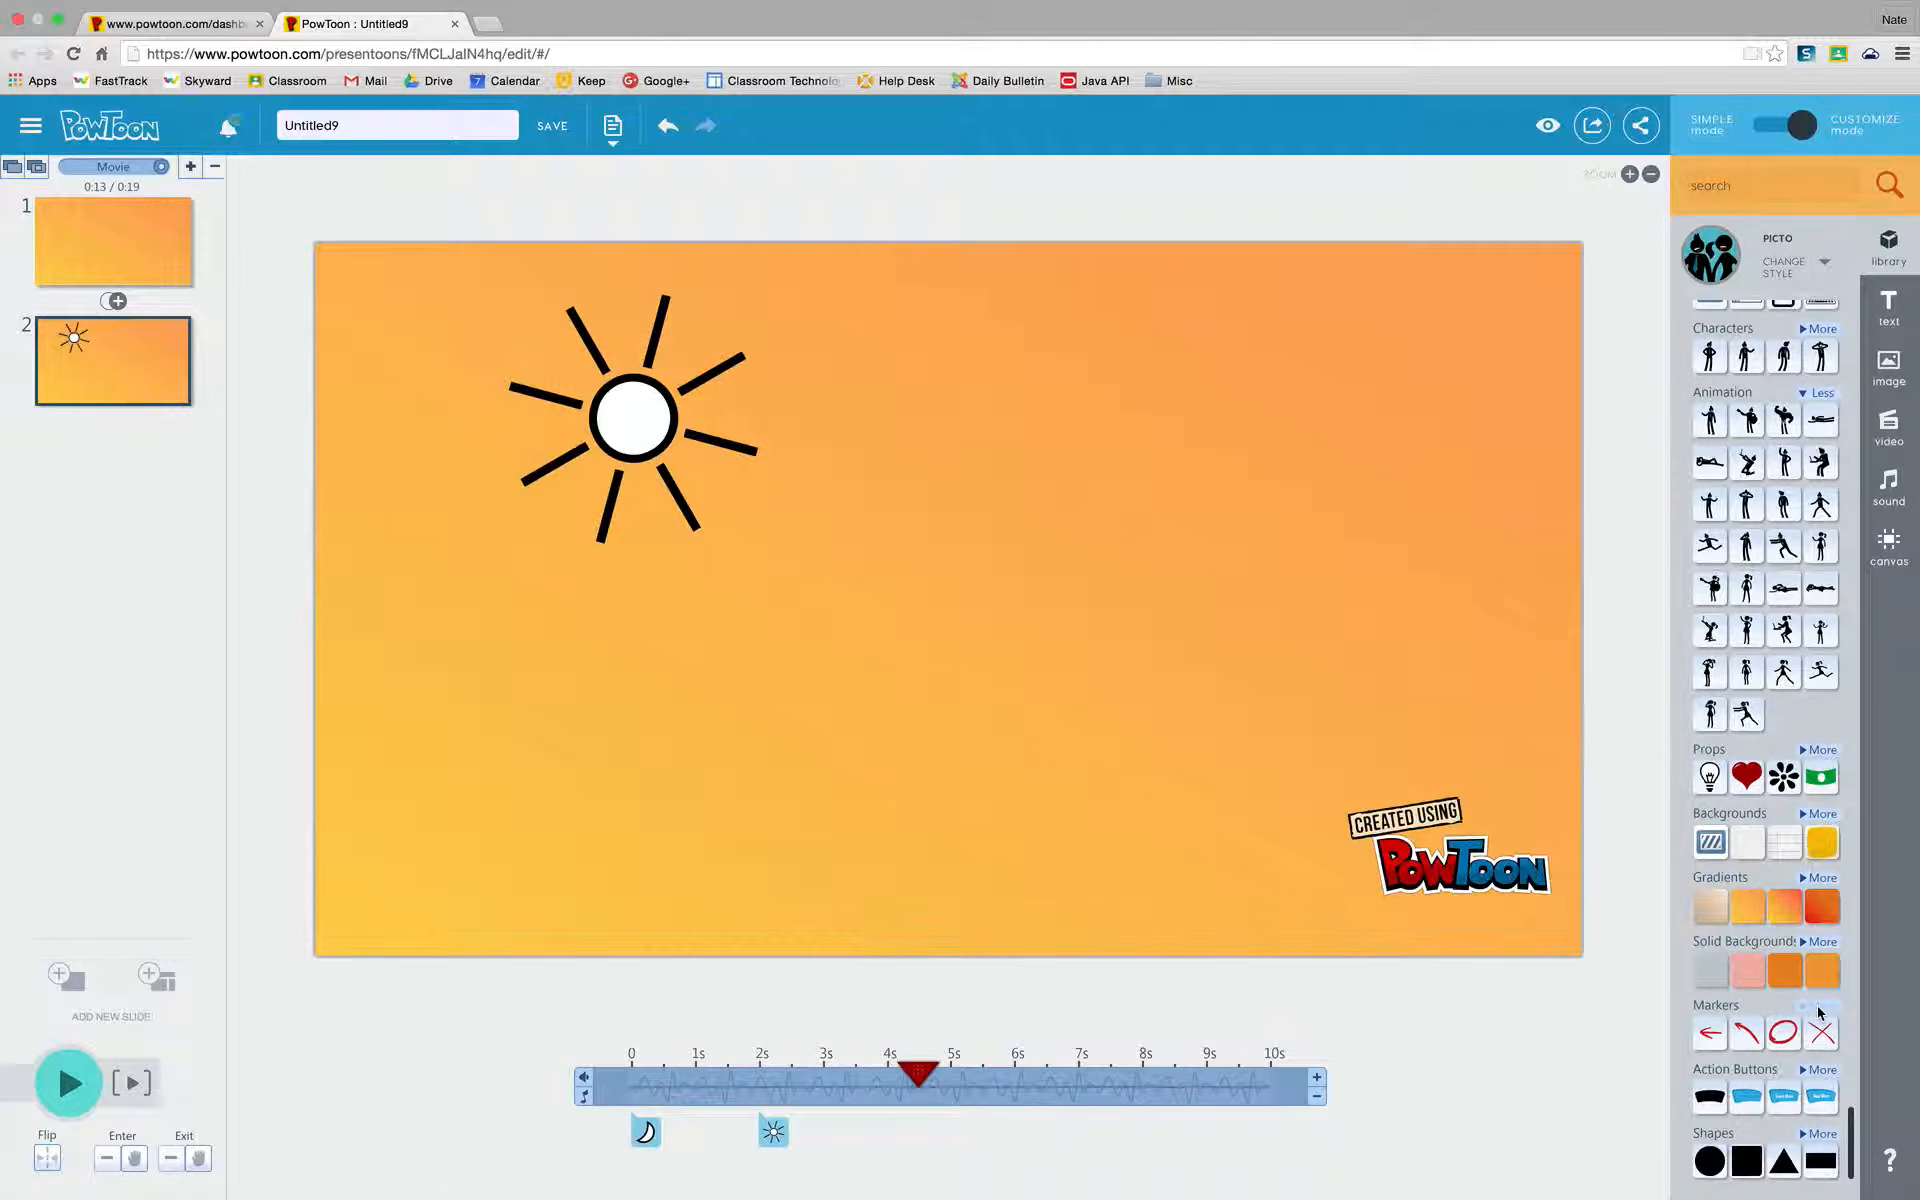
Add a red circle marker beside the sun and give it a Pop entrance
{"action": "mouse_move", "coordinate": [1782, 1033]}
{"action": "mouse_move", "coordinate": [1783, 1032]}
{"action": "left_mouse_down"}
{"action": "mouse_move", "coordinate": [1209, 690]}
{"action": "mouse_move", "coordinate": [840, 502]}
{"action": "mouse_move", "coordinate": [873, 500]}
{"action": "mouse_move", "coordinate": [1132, 688]}
{"action": "mouse_move", "coordinate": [1198, 700]}
{"action": "left_mouse_up"}
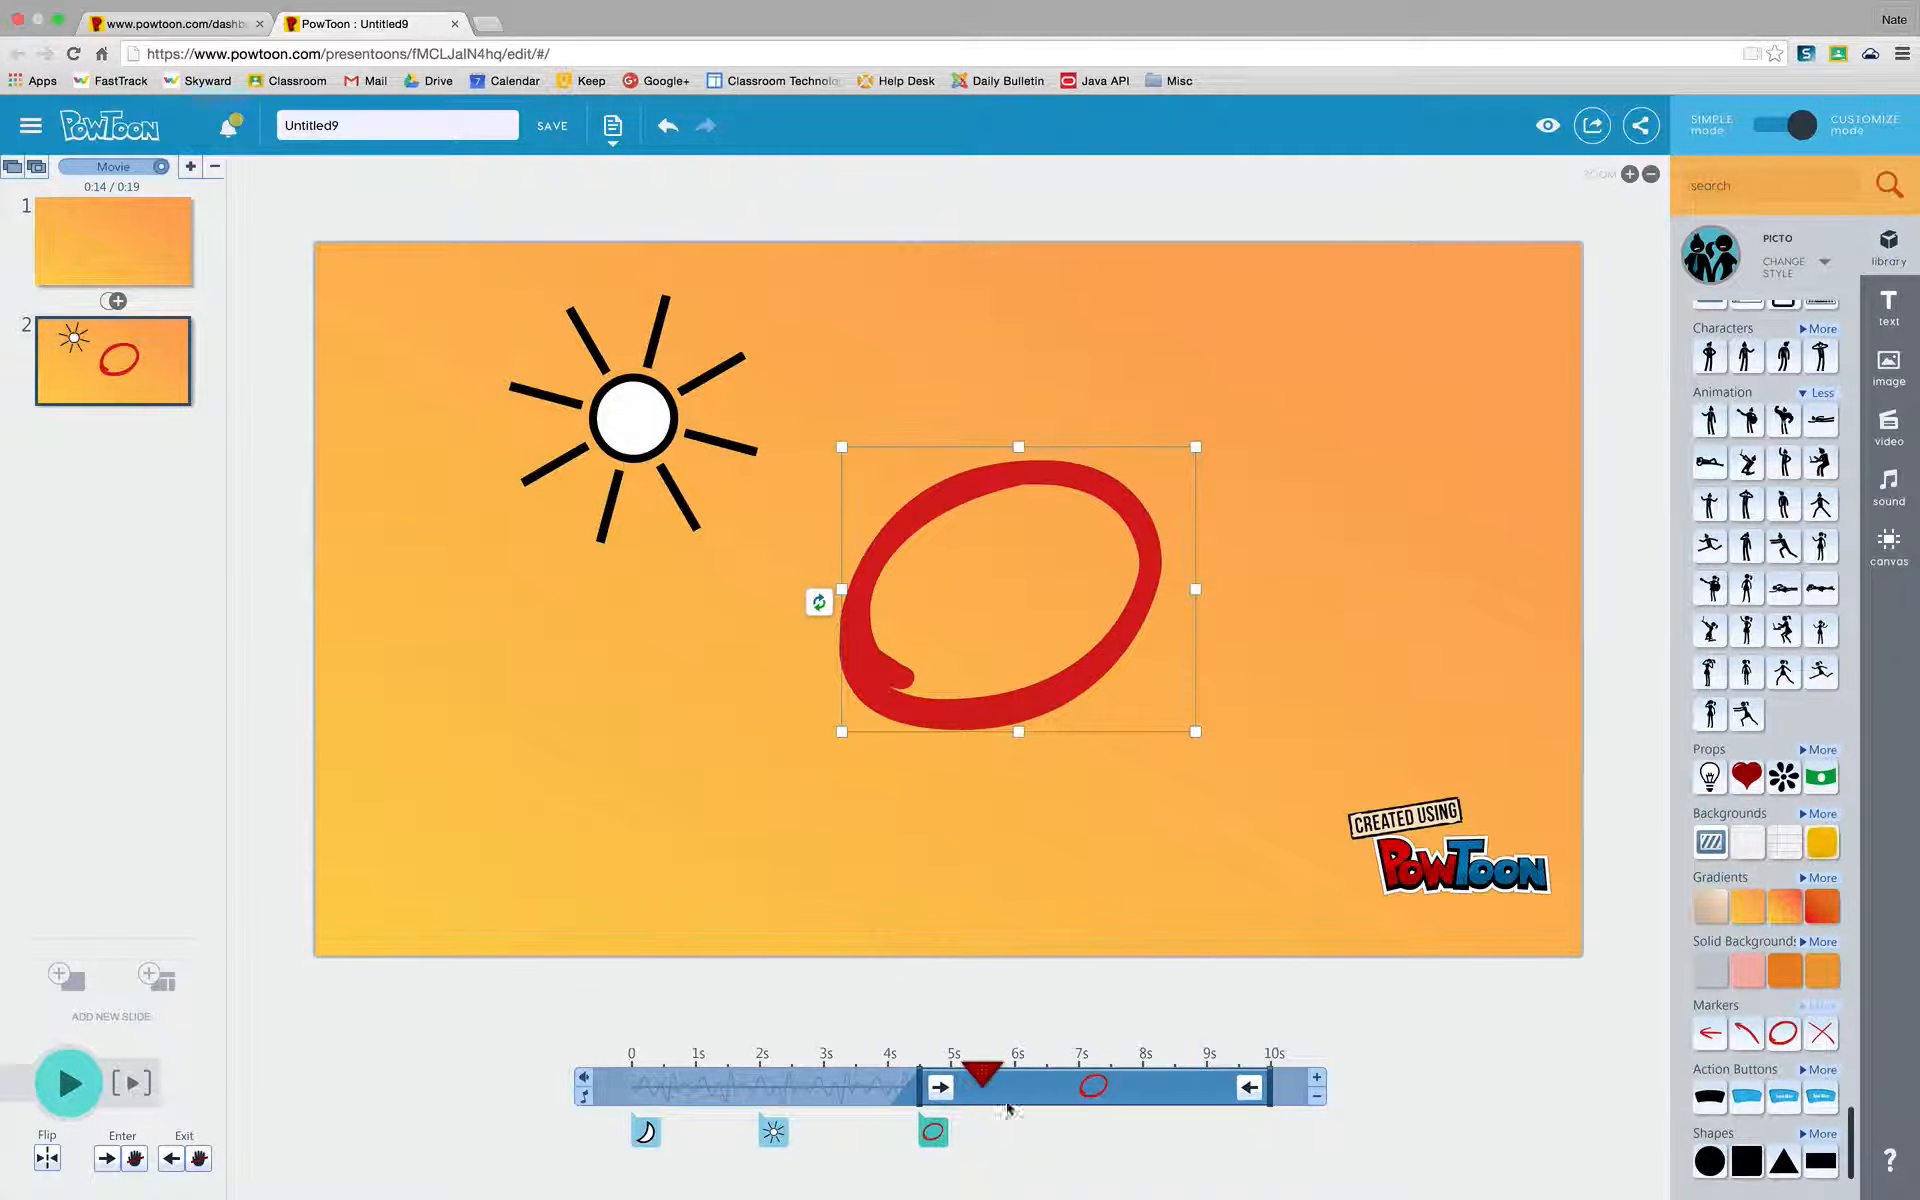
{"action": "left_click", "coordinate": [907, 1068]}
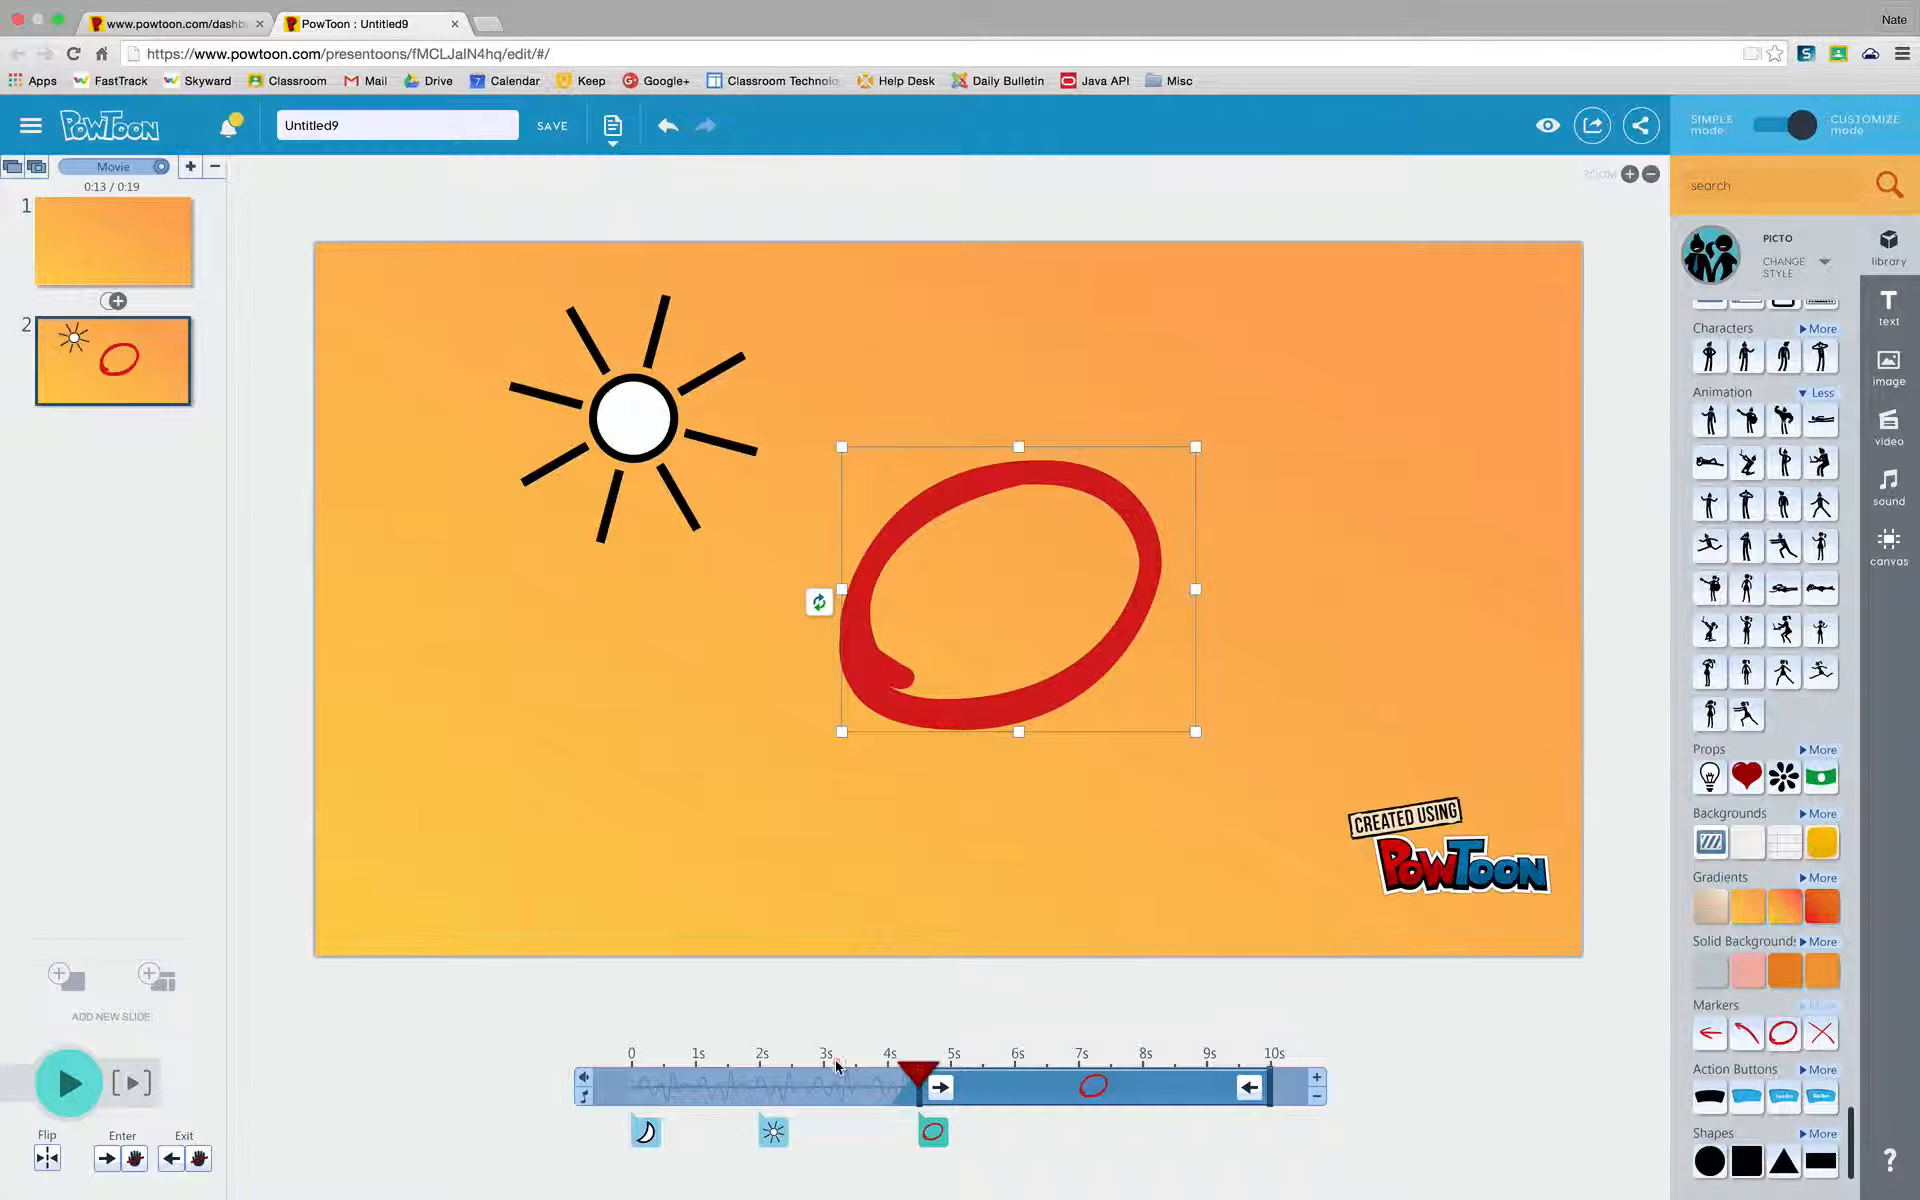
{"action": "mouse_move", "coordinate": [915, 1070]}
{"action": "left_mouse_down"}
{"action": "mouse_move", "coordinate": [839, 1070]}
{"action": "mouse_move", "coordinate": [915, 1070]}
{"action": "left_mouse_up"}
{"action": "left_click", "coordinate": [940, 1087]}
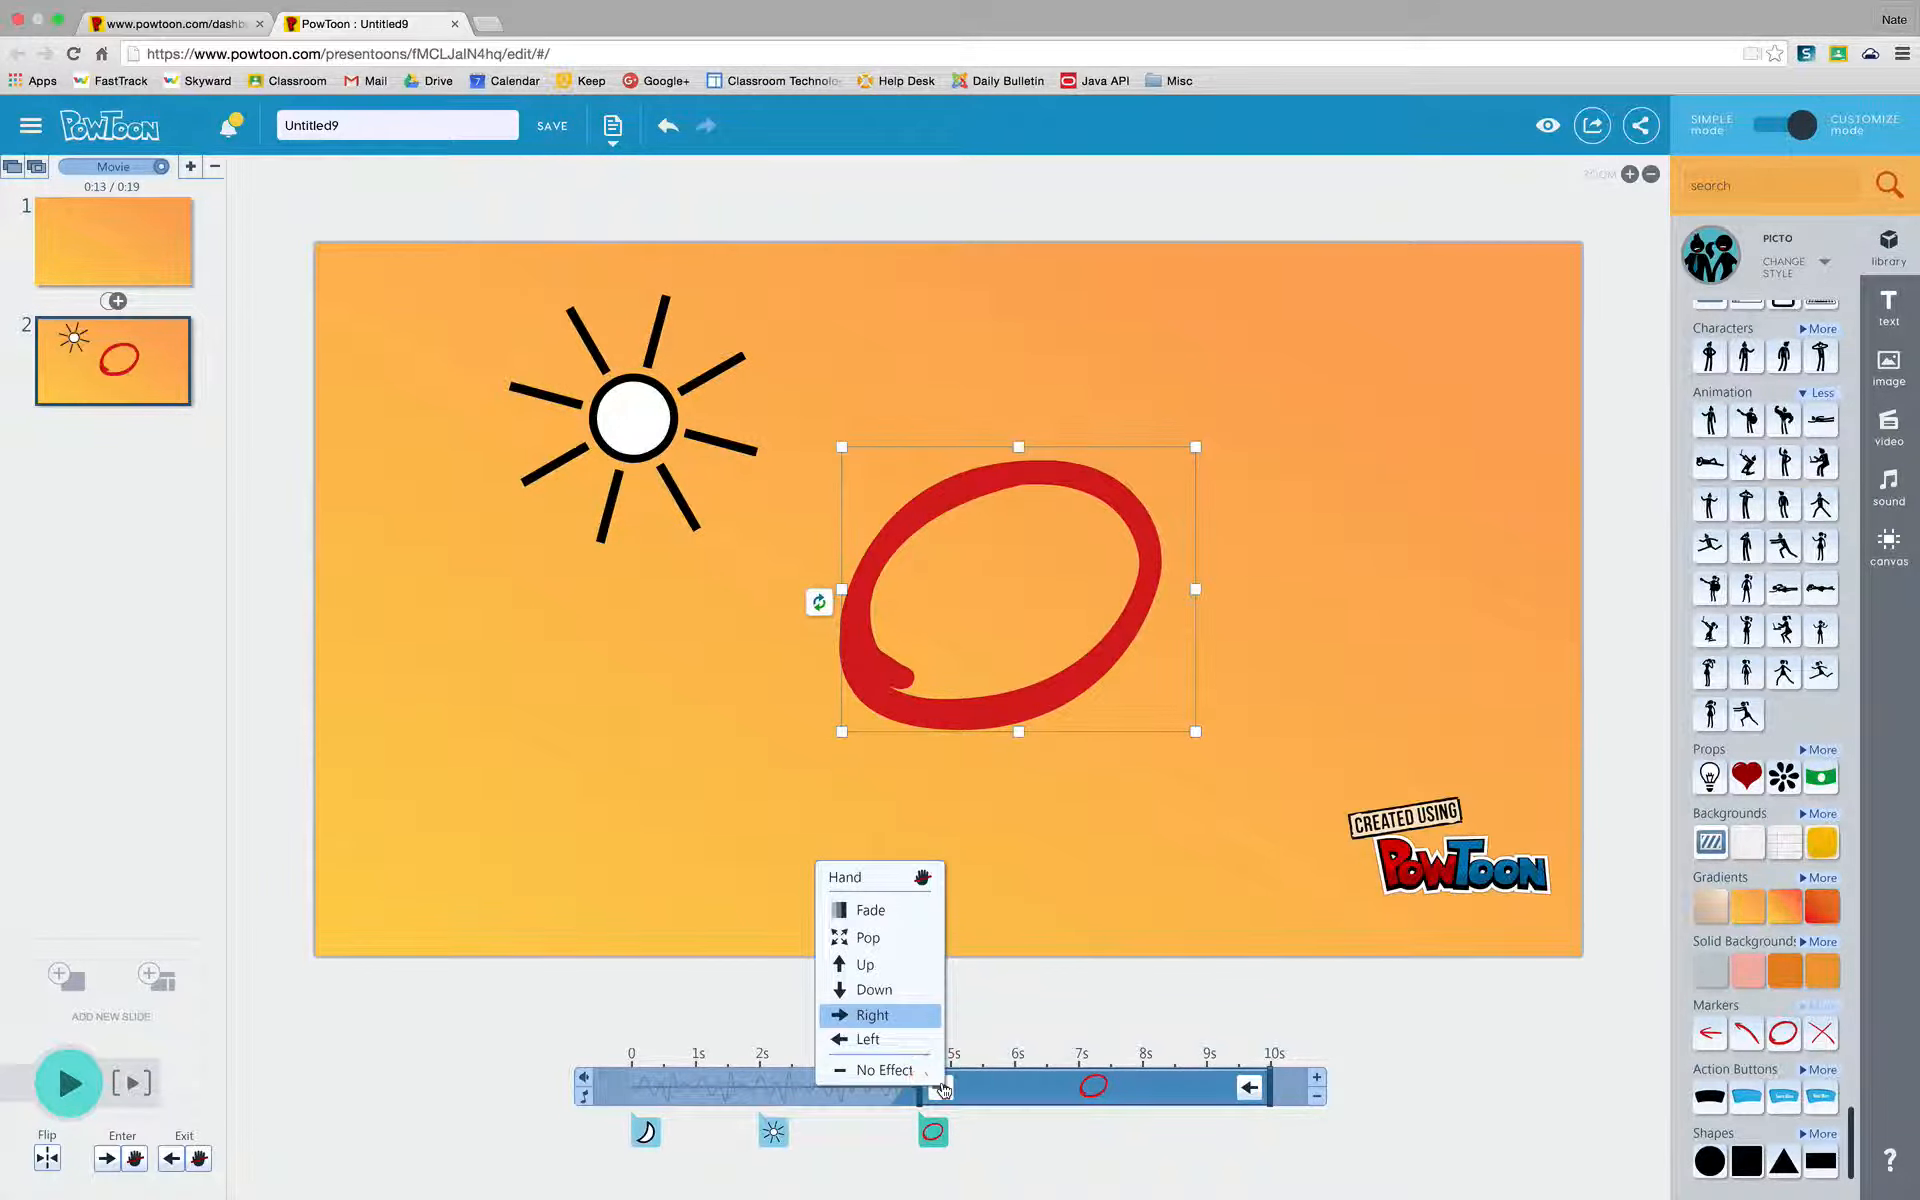
{"action": "left_click", "coordinate": [868, 938]}
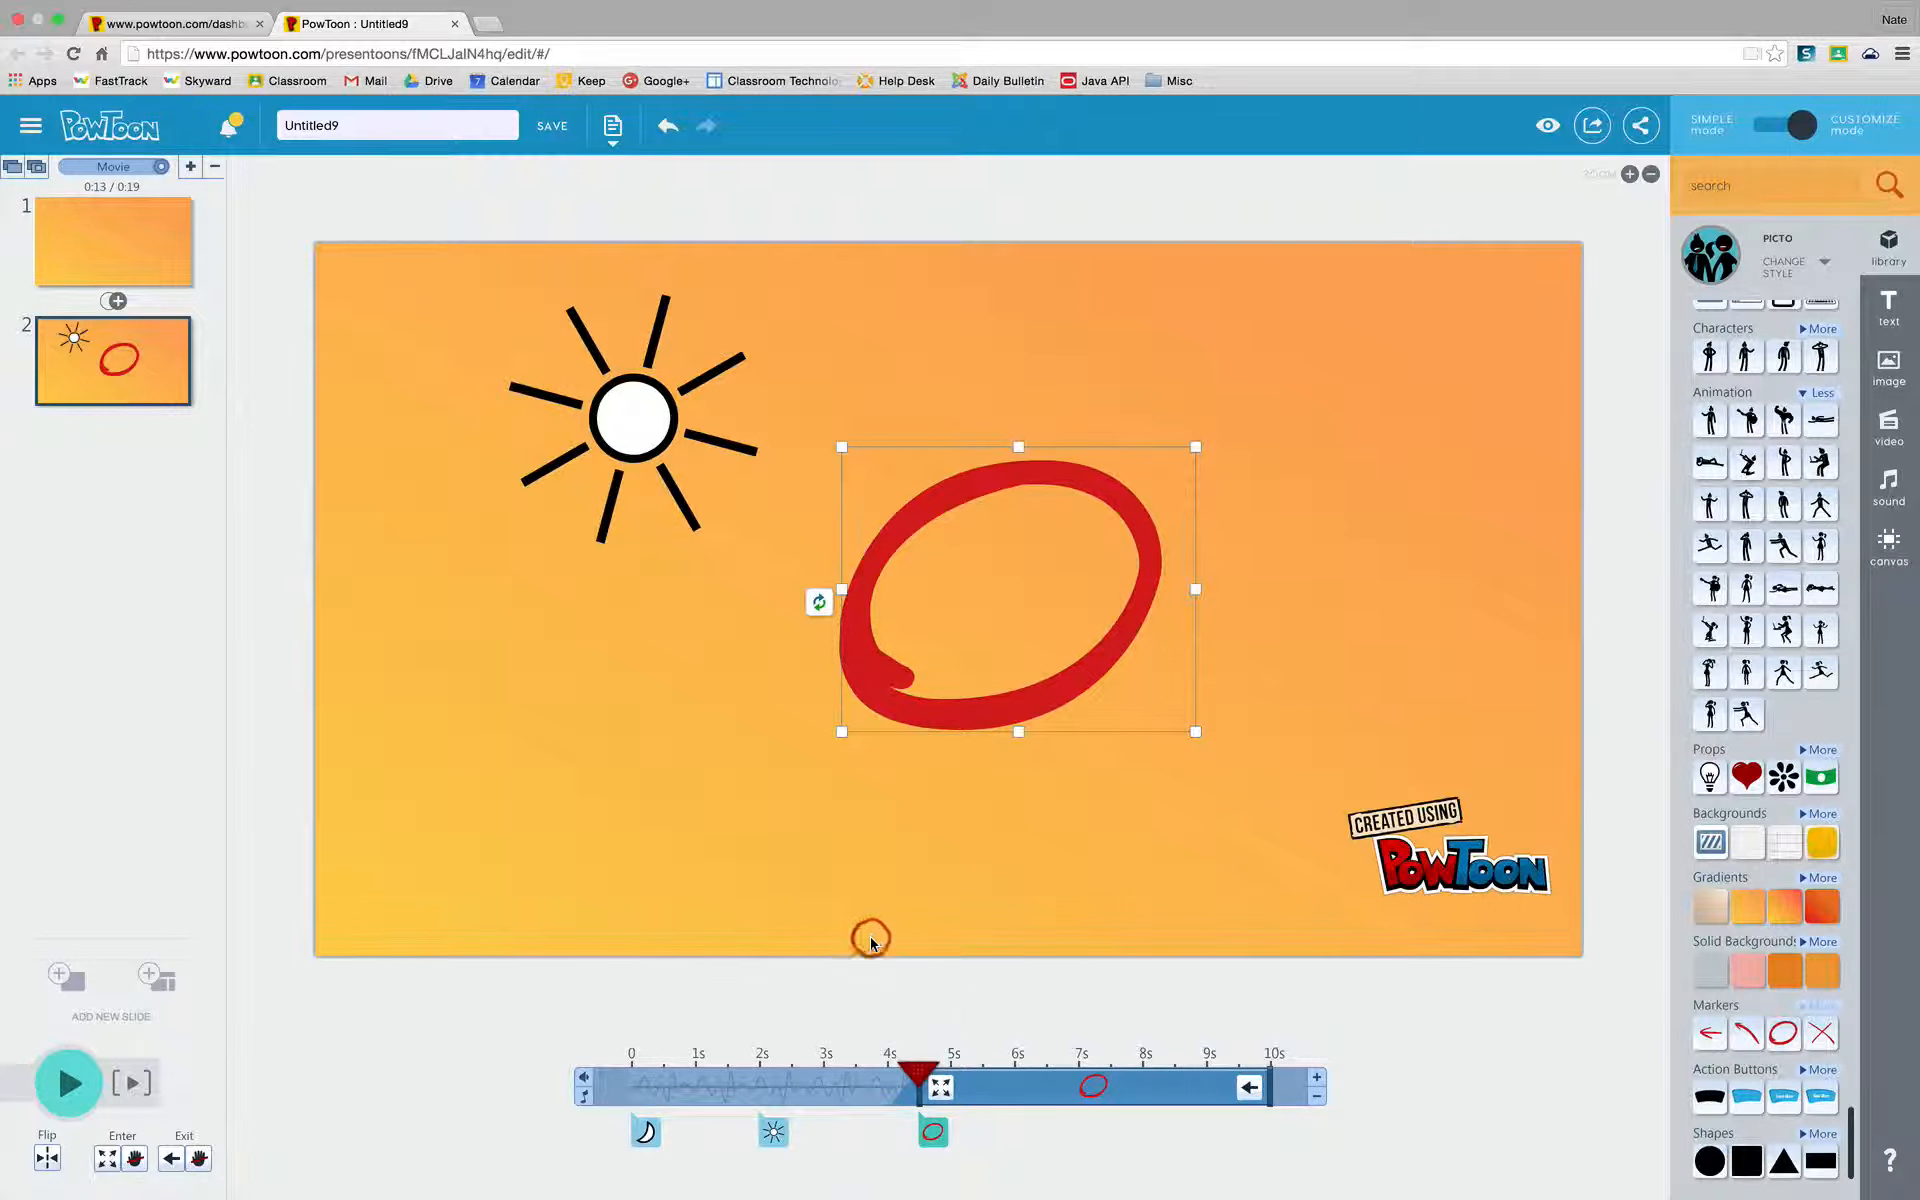
{"action": "mouse_move", "coordinate": [915, 1072]}
{"action": "left_mouse_down"}
{"action": "mouse_move", "coordinate": [843, 1075]}
{"action": "mouse_move", "coordinate": [951, 1078]}
{"action": "left_mouse_up"}
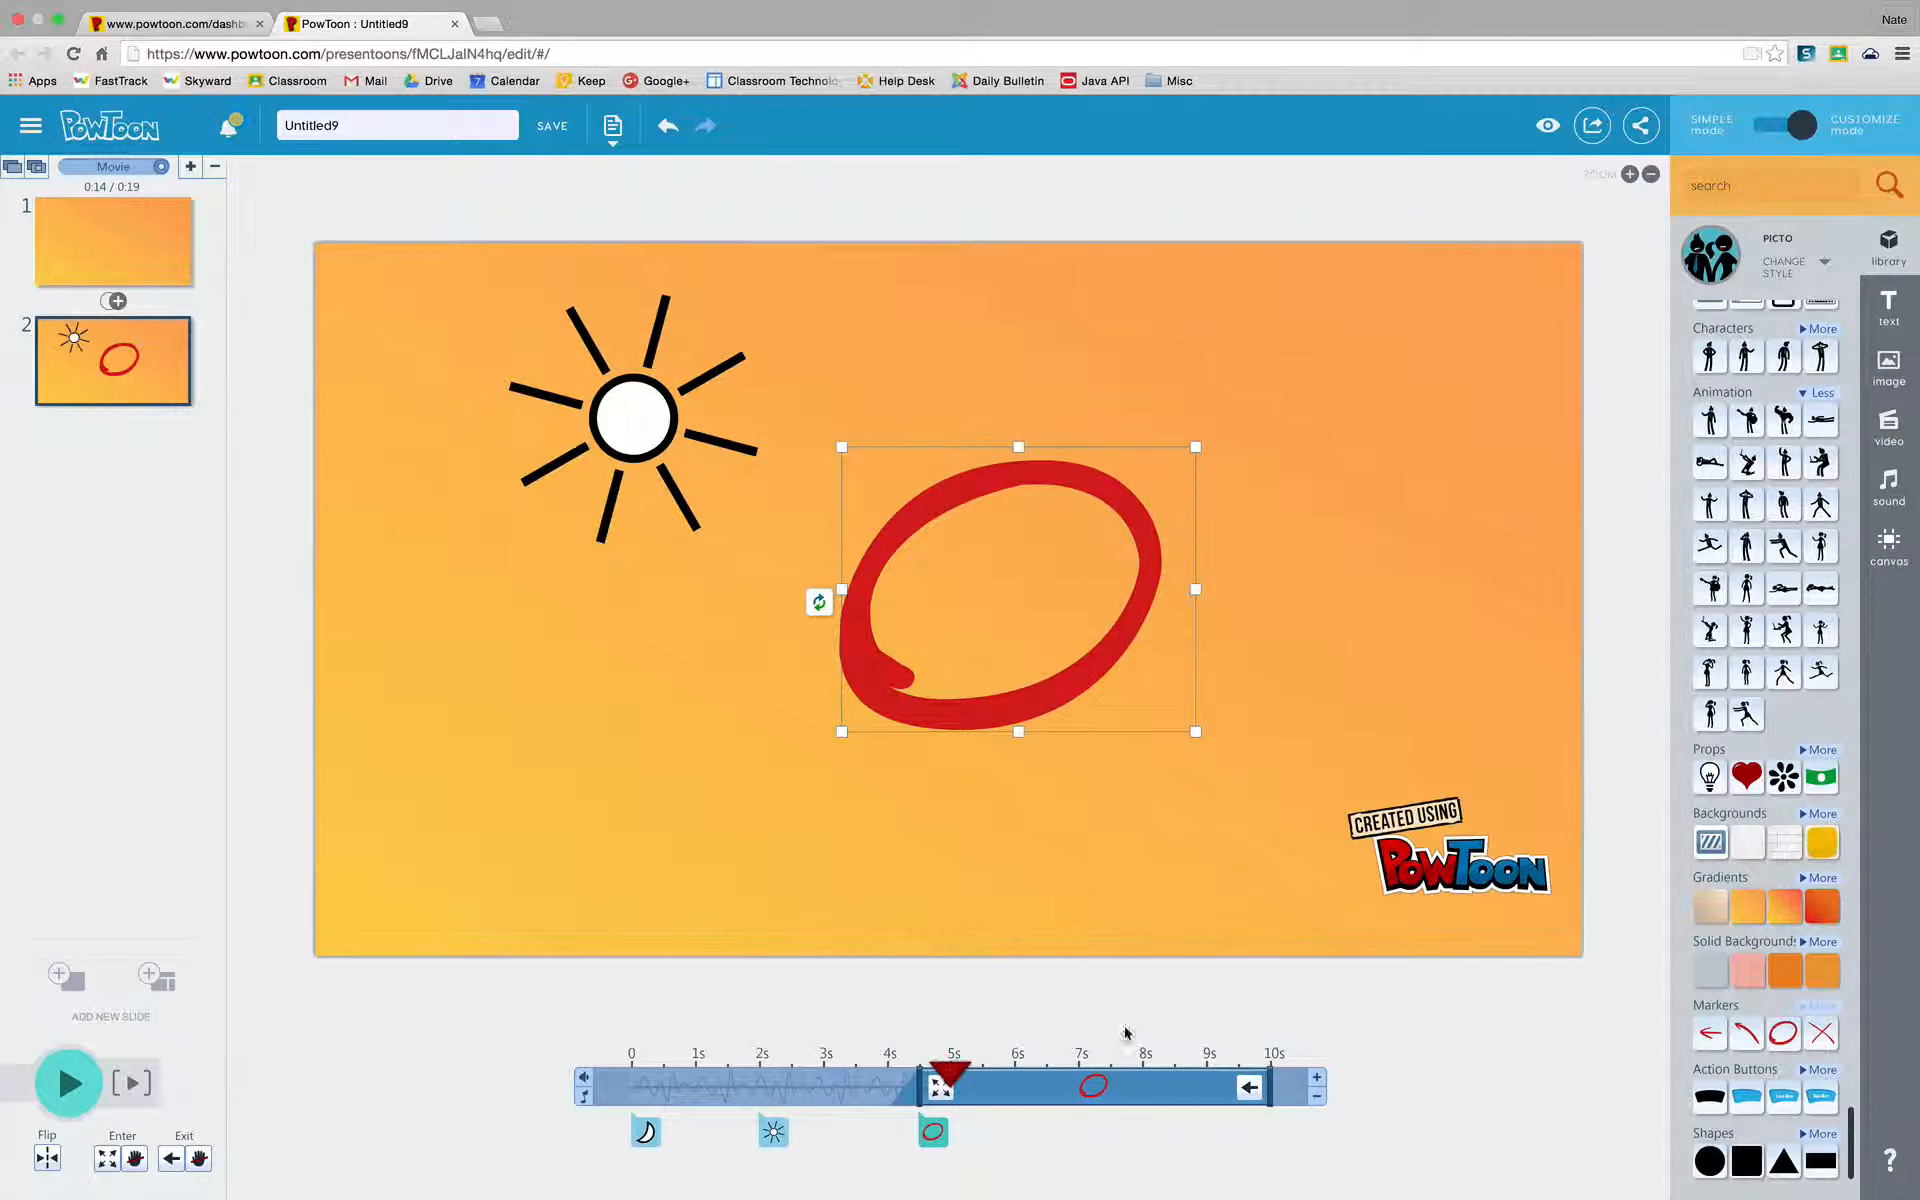
Place a curved red arrow right of the circle, rotated to point up-left
{"action": "mouse_move", "coordinate": [1746, 1045]}
{"action": "left_mouse_down"}
{"action": "mouse_move", "coordinate": [1286, 544]}
{"action": "mouse_move", "coordinate": [1322, 526]}
{"action": "left_mouse_up"}
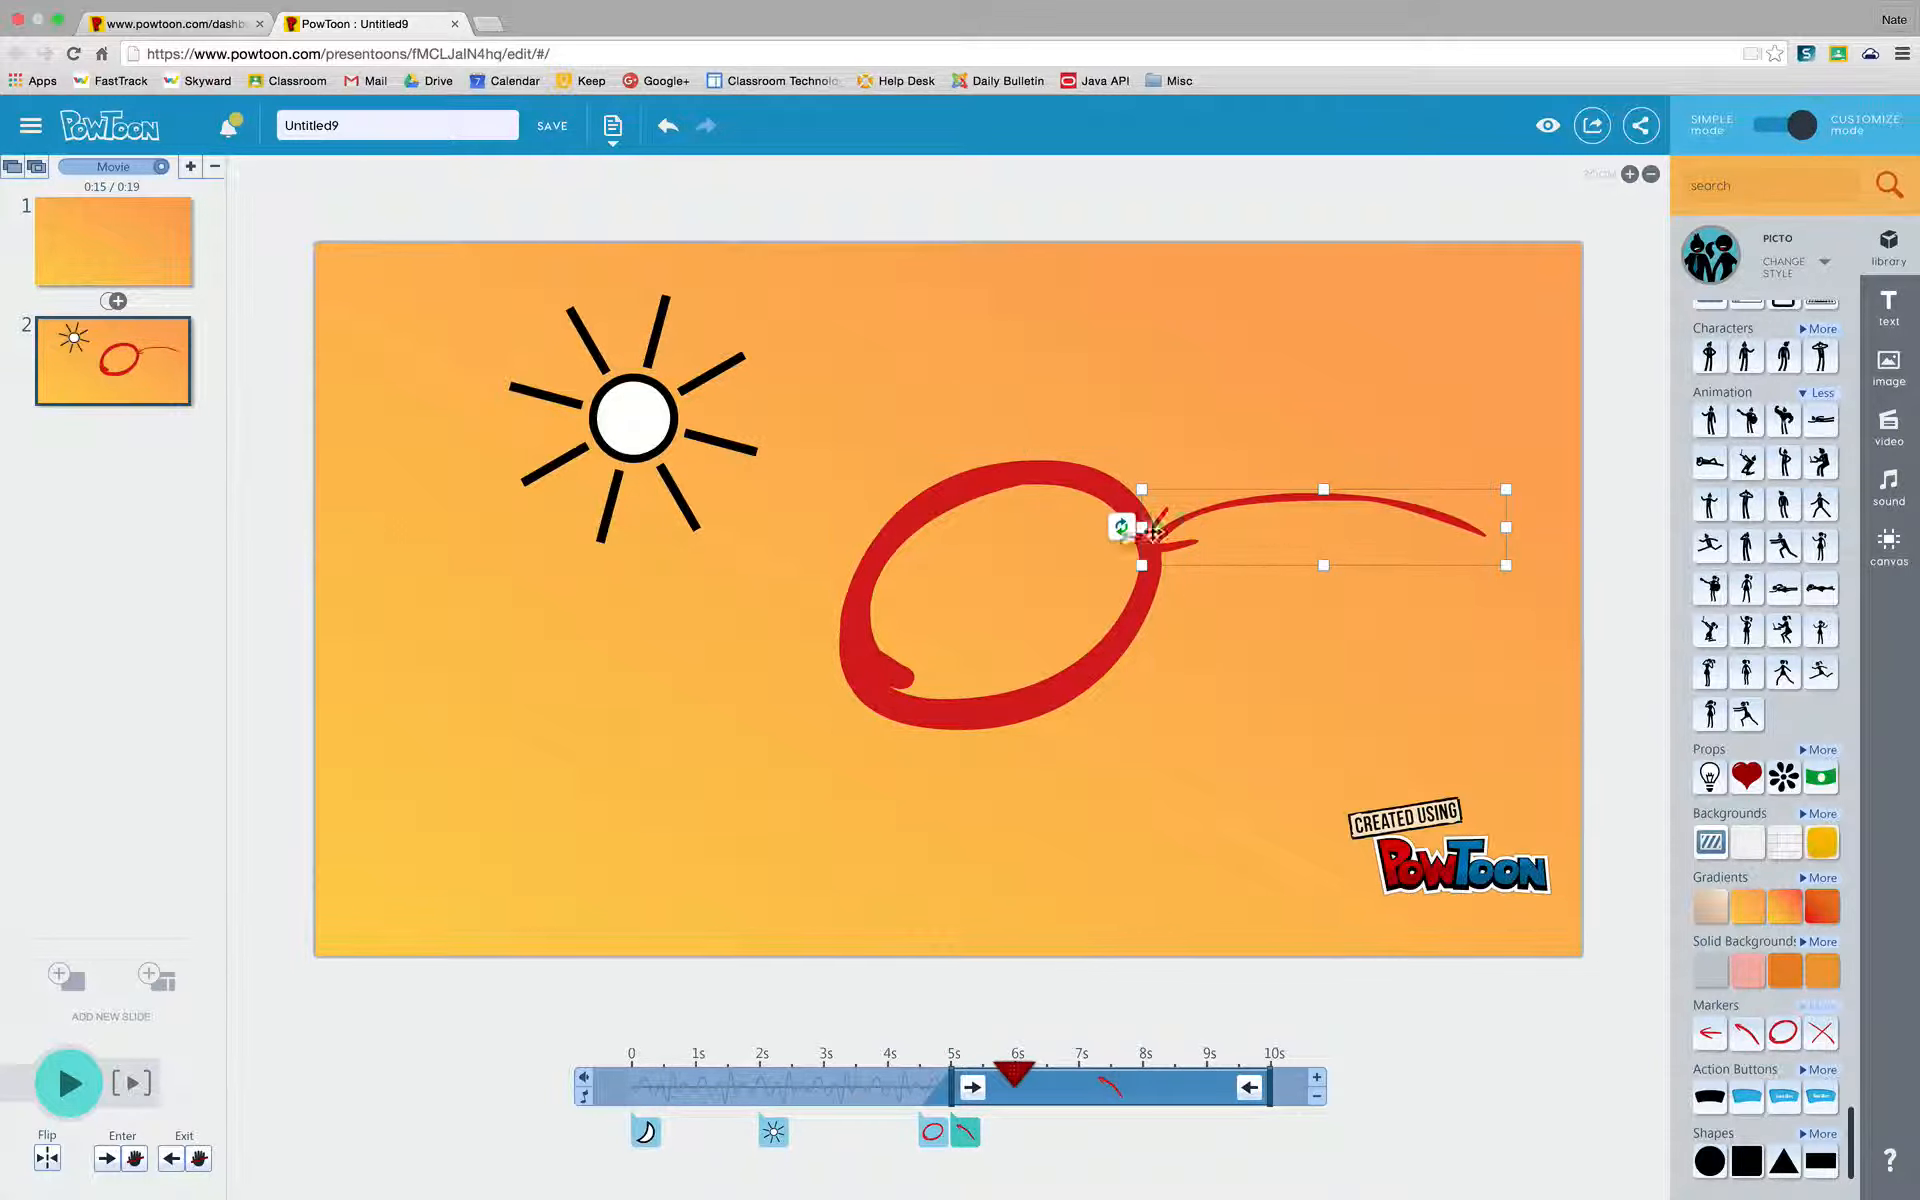
{"action": "left_click_drag", "start_coordinate": [1121, 527], "coordinate": [1213, 333]}
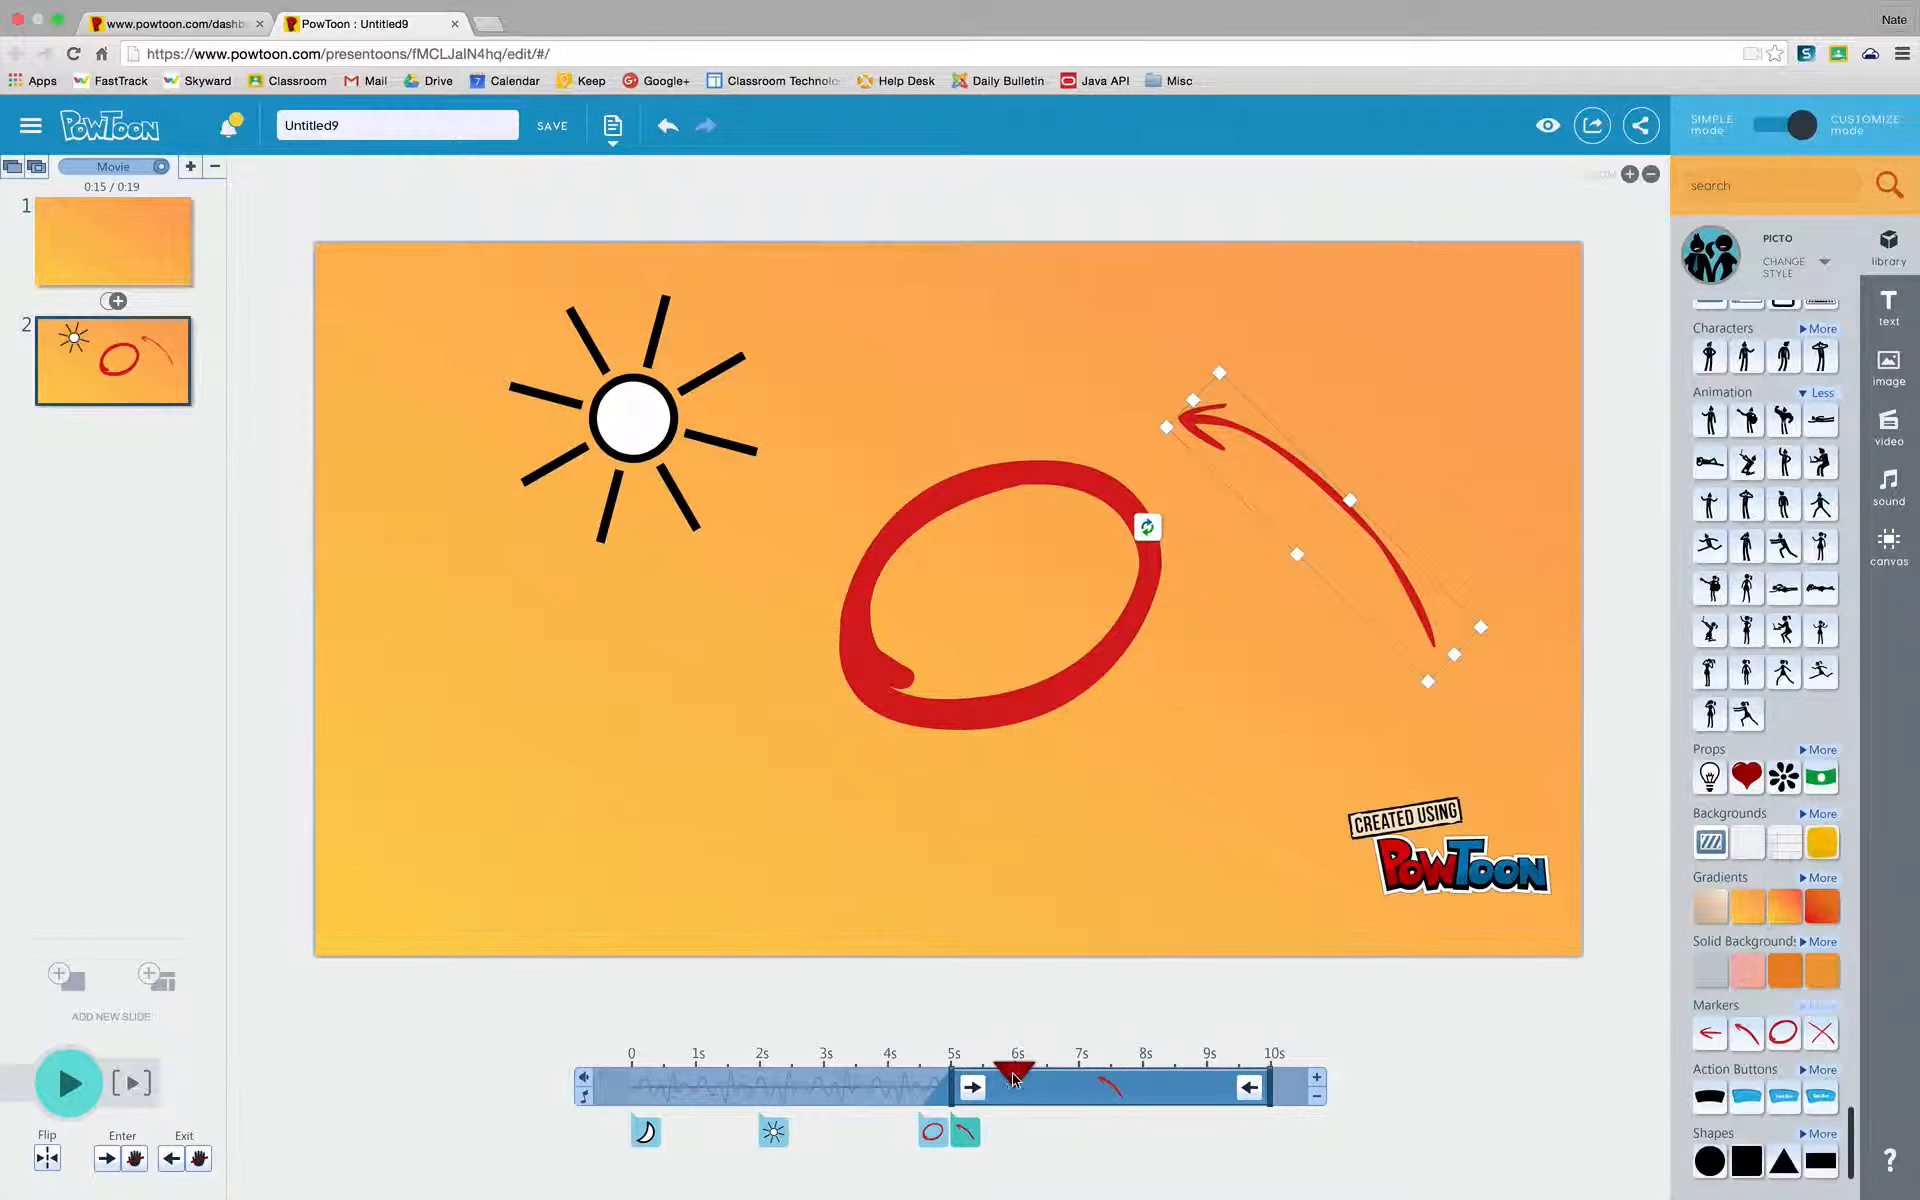
{"action": "mouse_move", "coordinate": [1013, 1078]}
{"action": "left_mouse_down"}
{"action": "mouse_move", "coordinate": [900, 1078]}
{"action": "mouse_move", "coordinate": [1013, 1078]}
{"action": "left_mouse_up"}
Add a third slide from the purple two-character Special layout with empty speech bubbles
{"action": "left_click", "coordinate": [158, 984]}
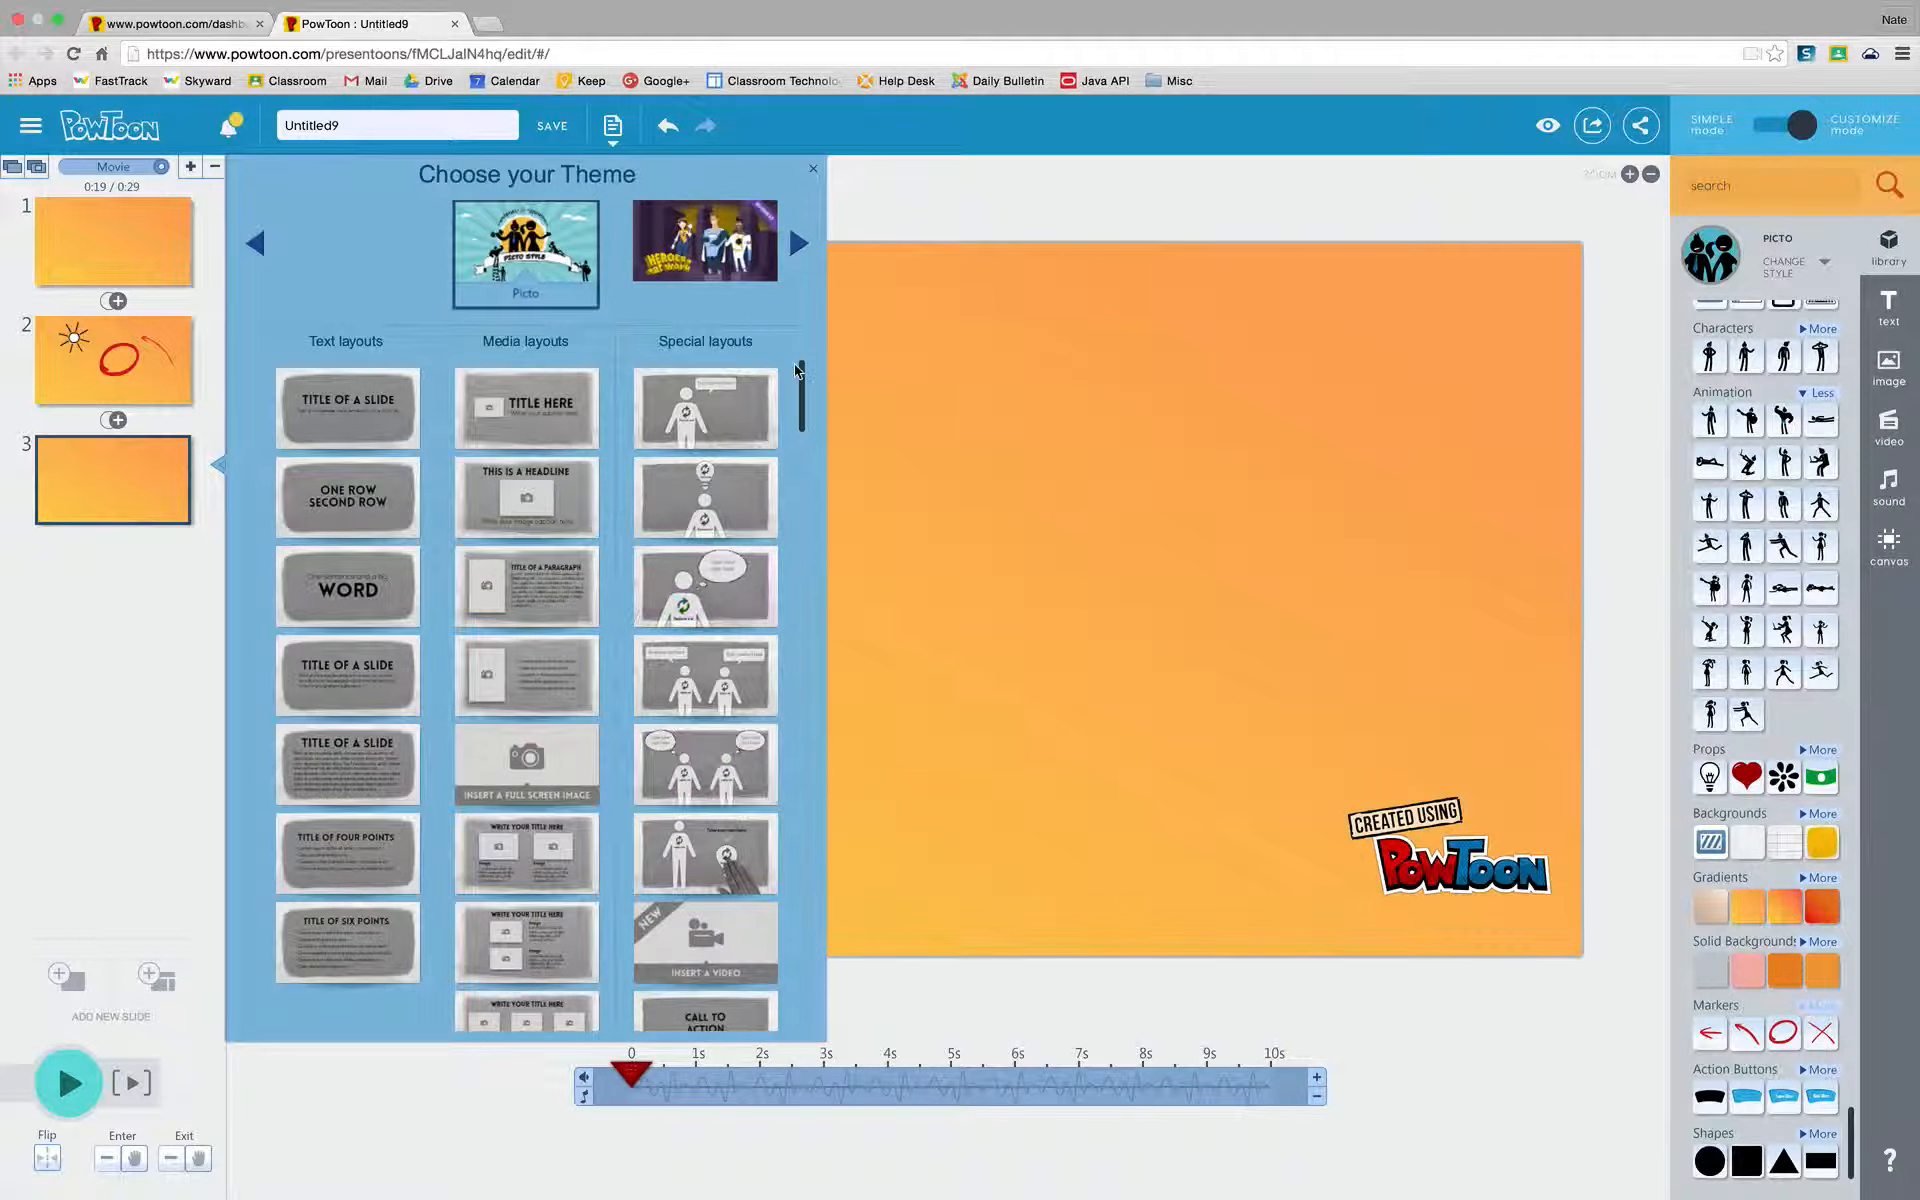
{"action": "left_click_drag", "start_coordinate": [801, 381], "coordinate": [808, 965]}
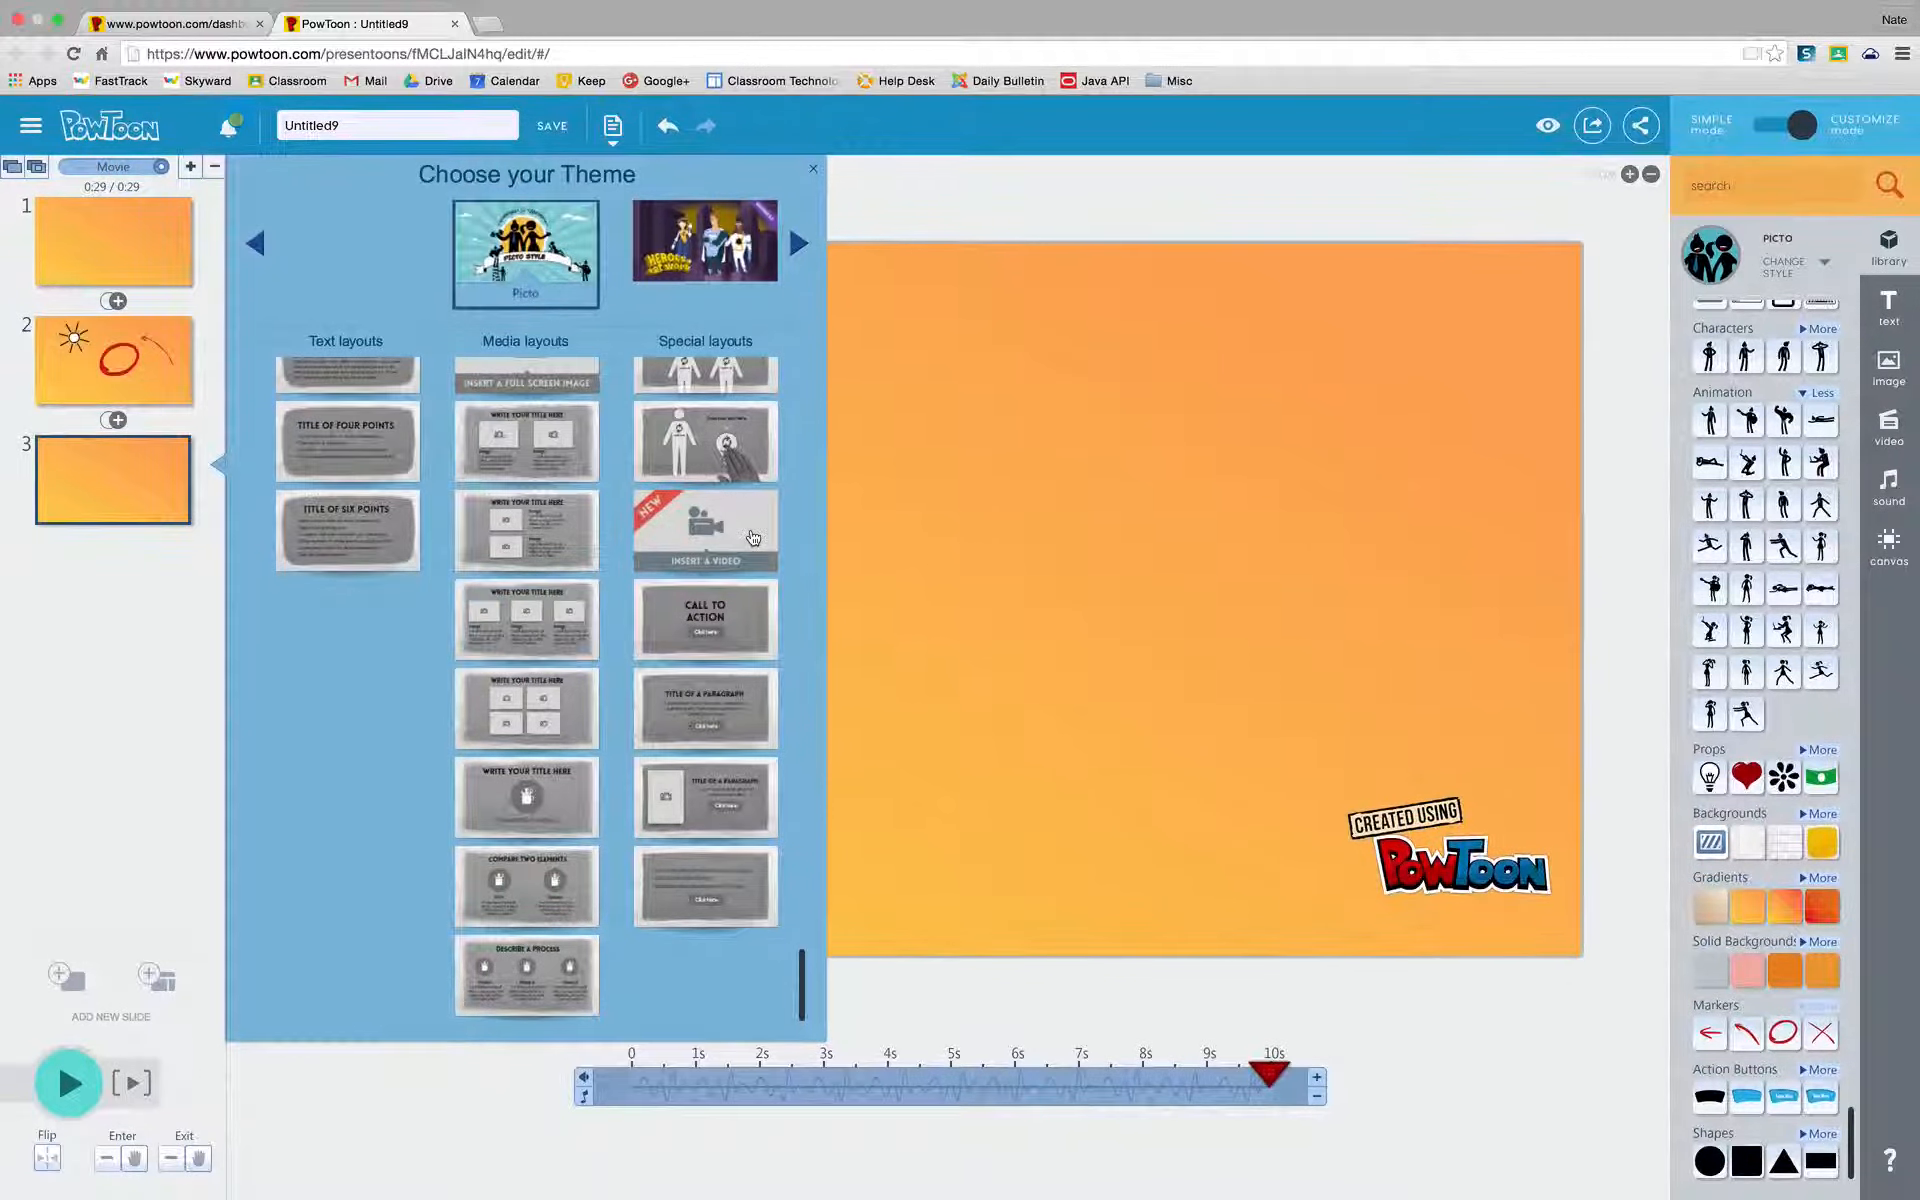
{"action": "left_click_drag", "start_coordinate": [803, 982], "coordinate": [795, 389]}
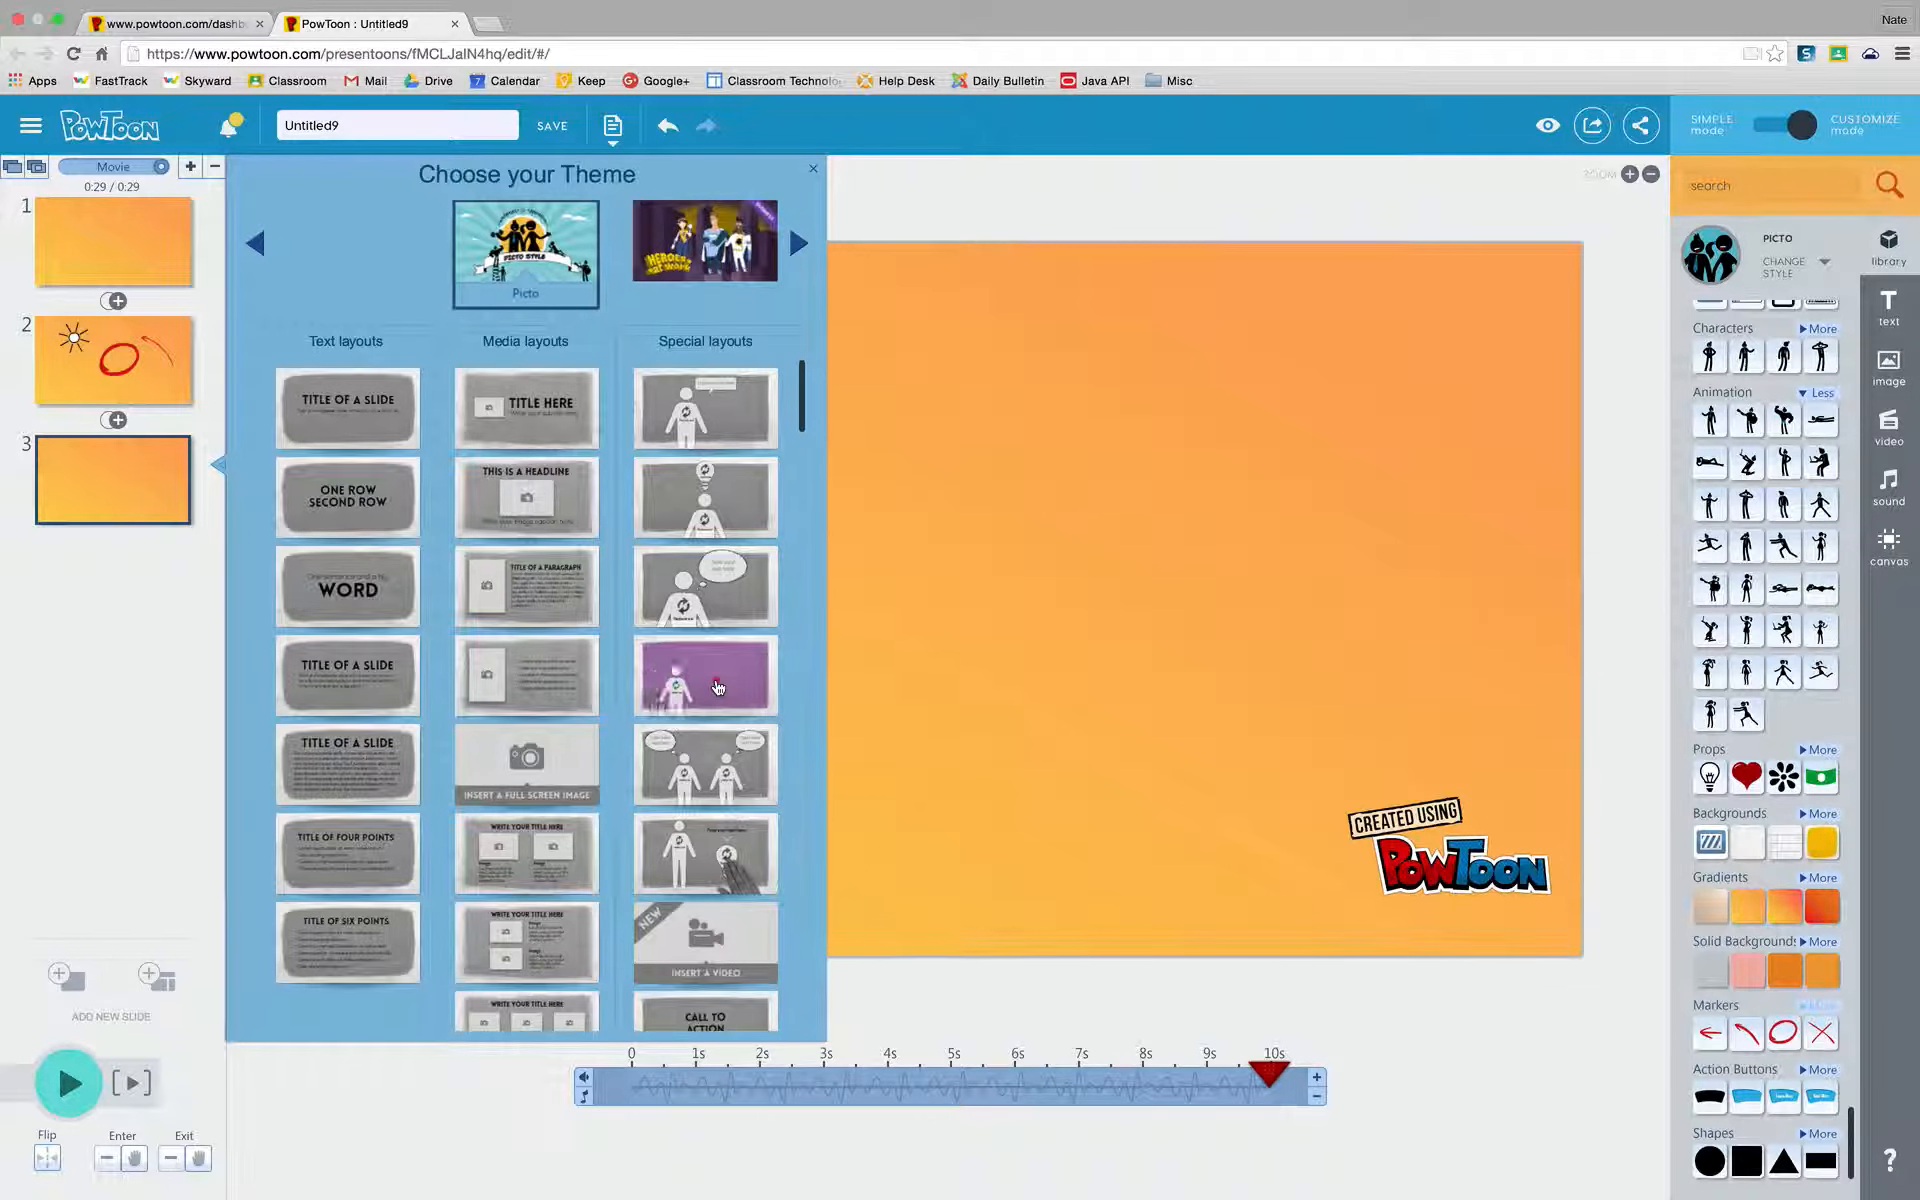
{"action": "left_click", "coordinate": [718, 687]}
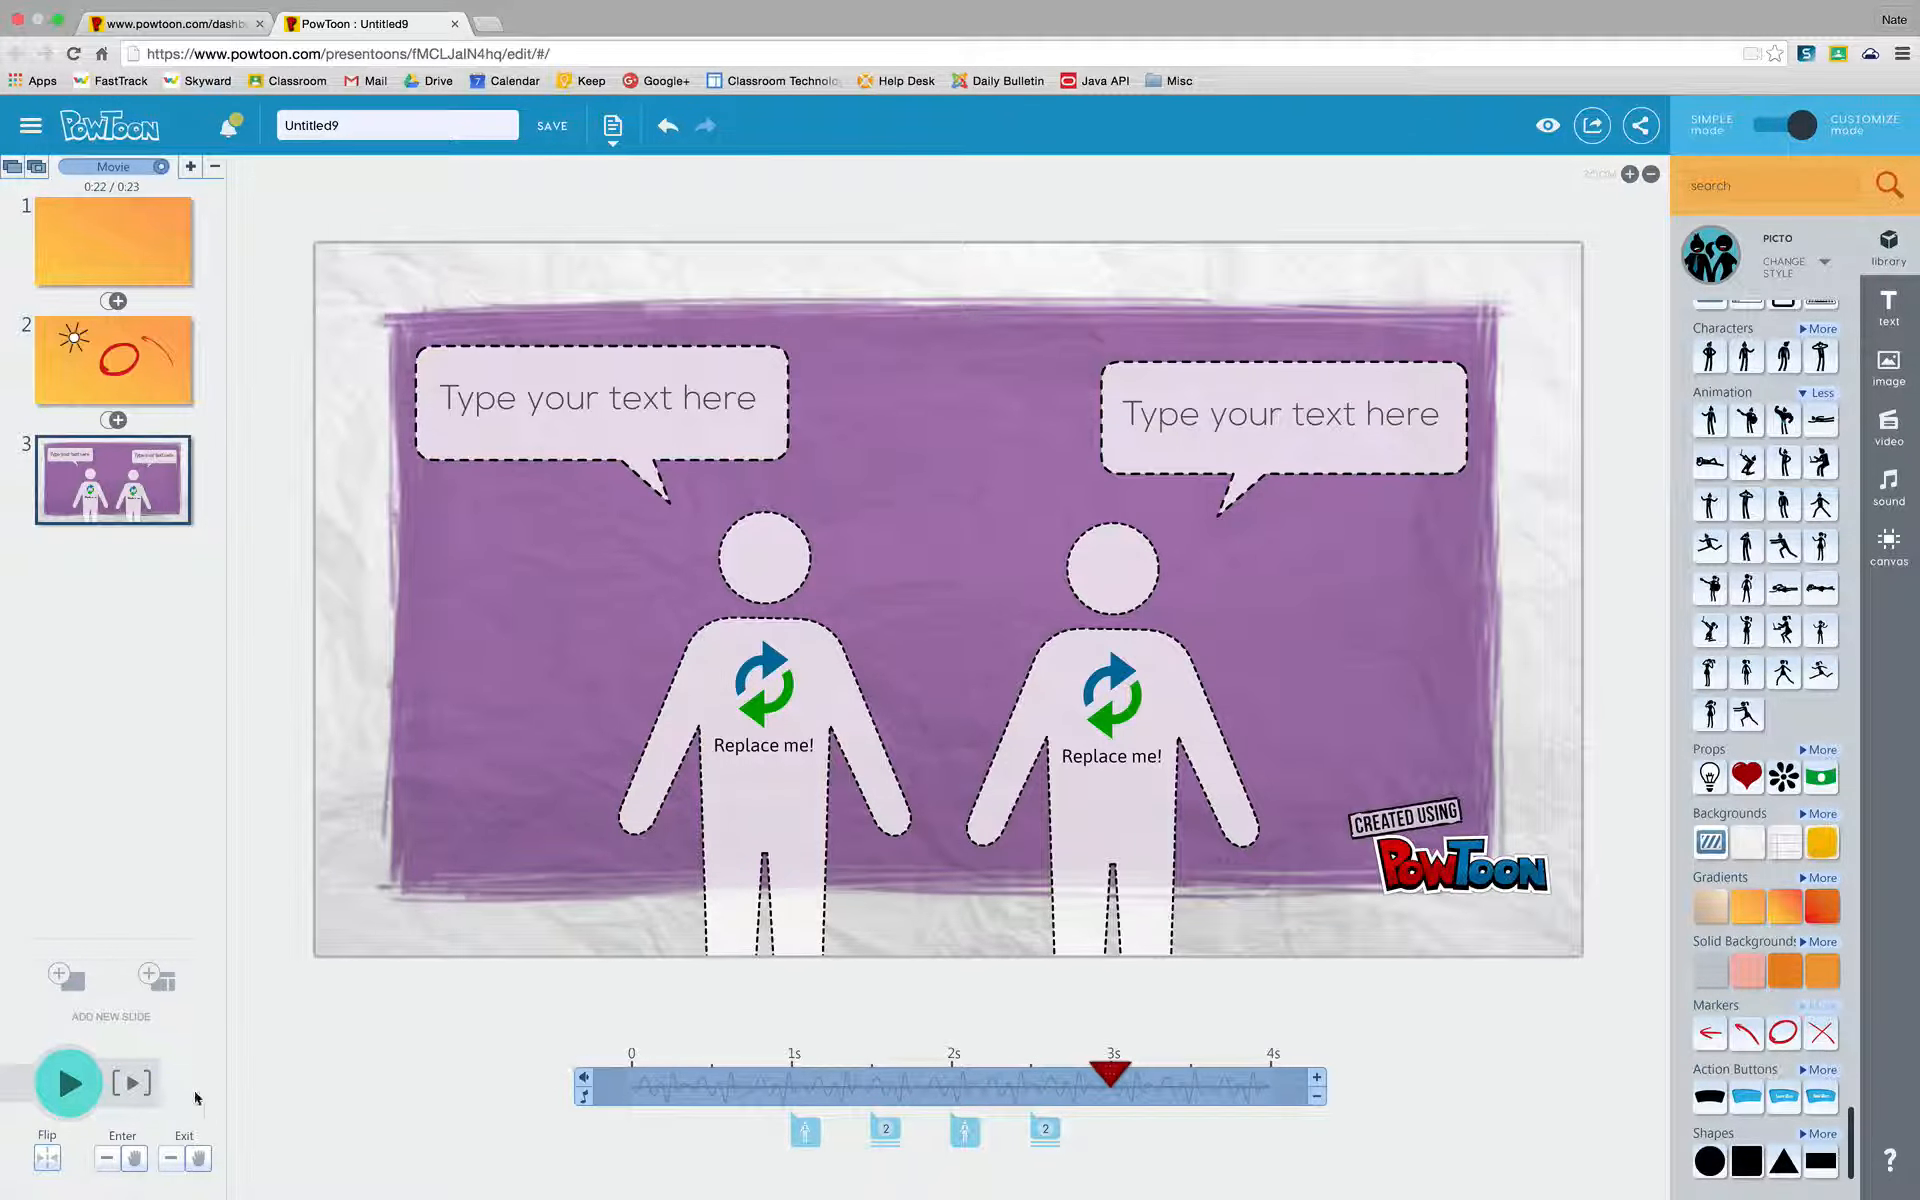
Replace the left placeholder figure with the Girl Muscle character
{"action": "left_click", "coordinate": [134, 1083]}
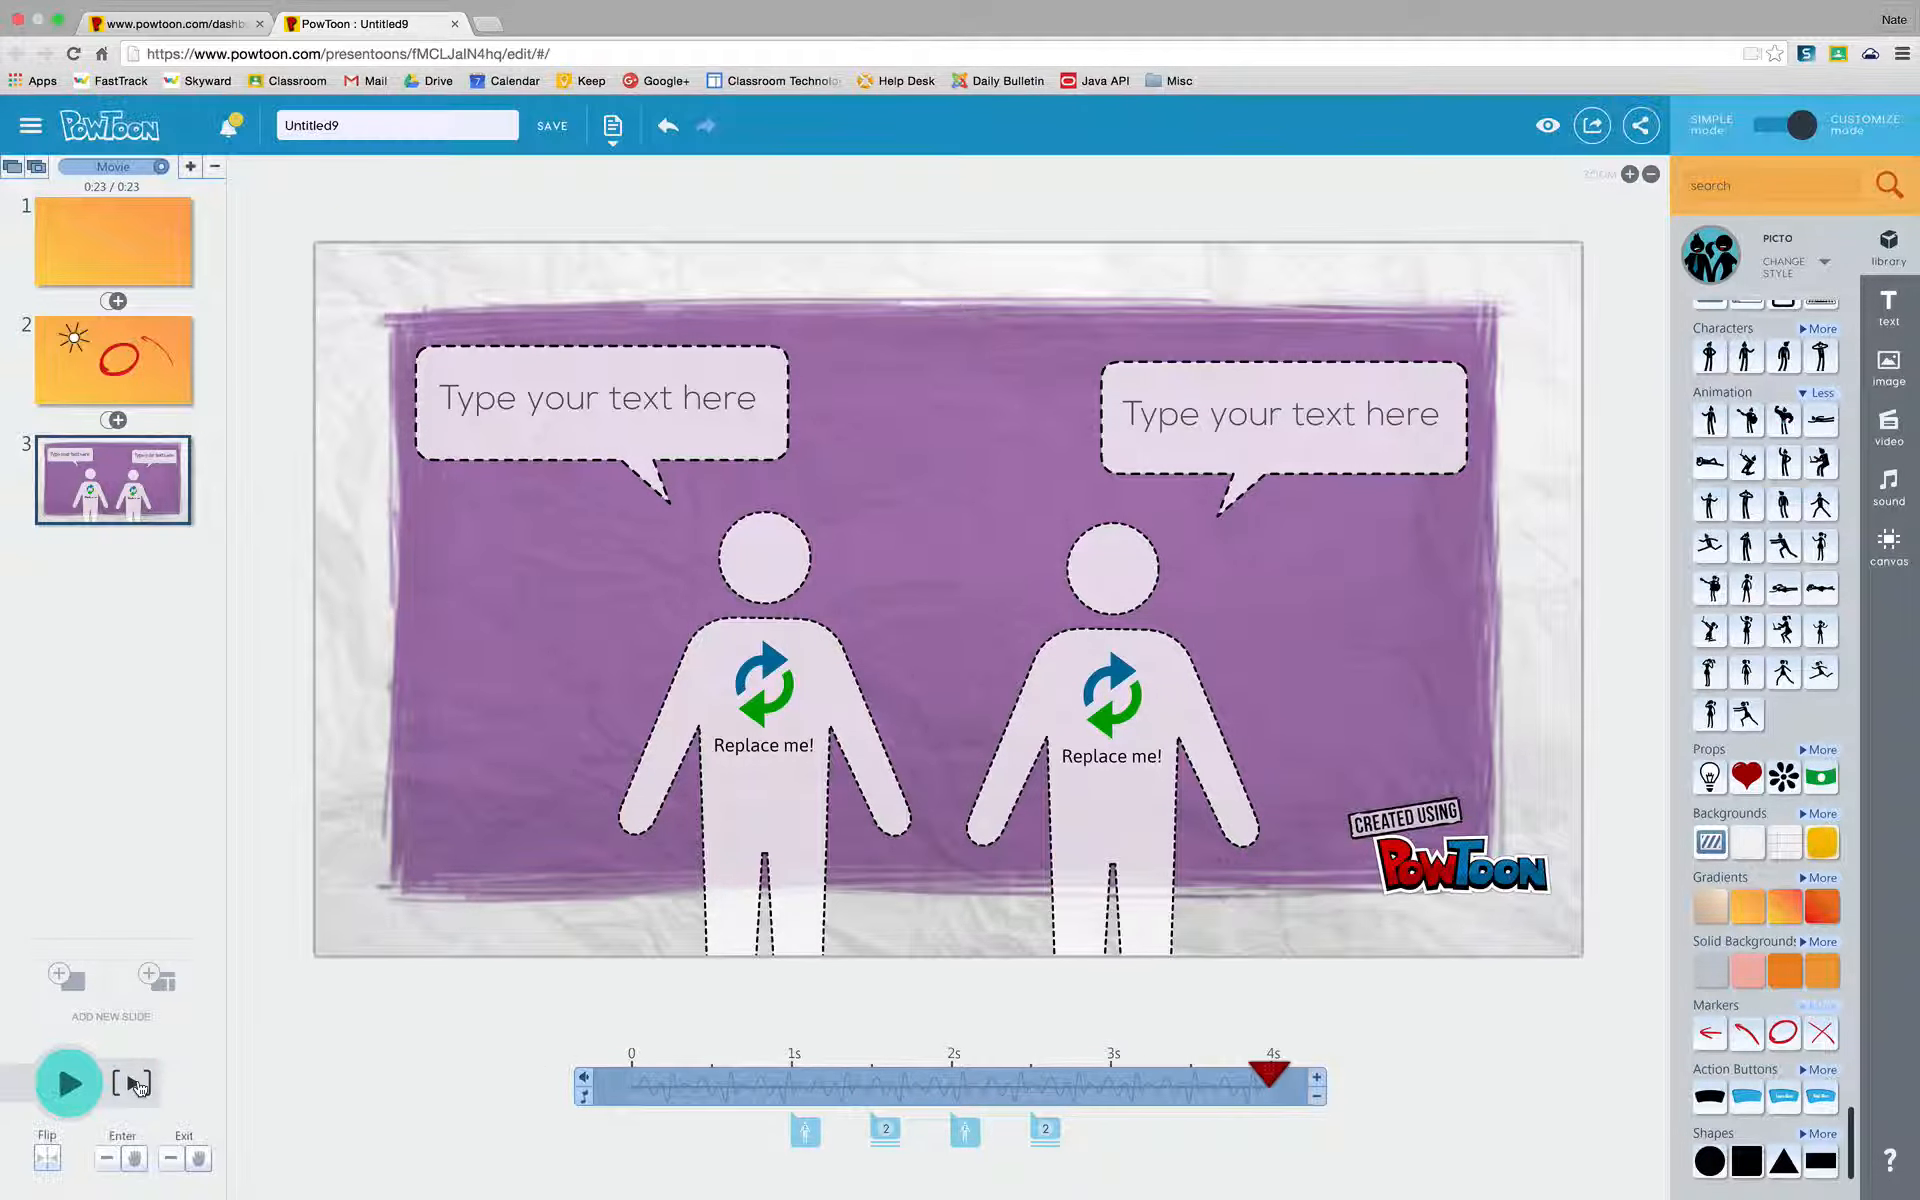
{"action": "left_click", "coordinate": [770, 694]}
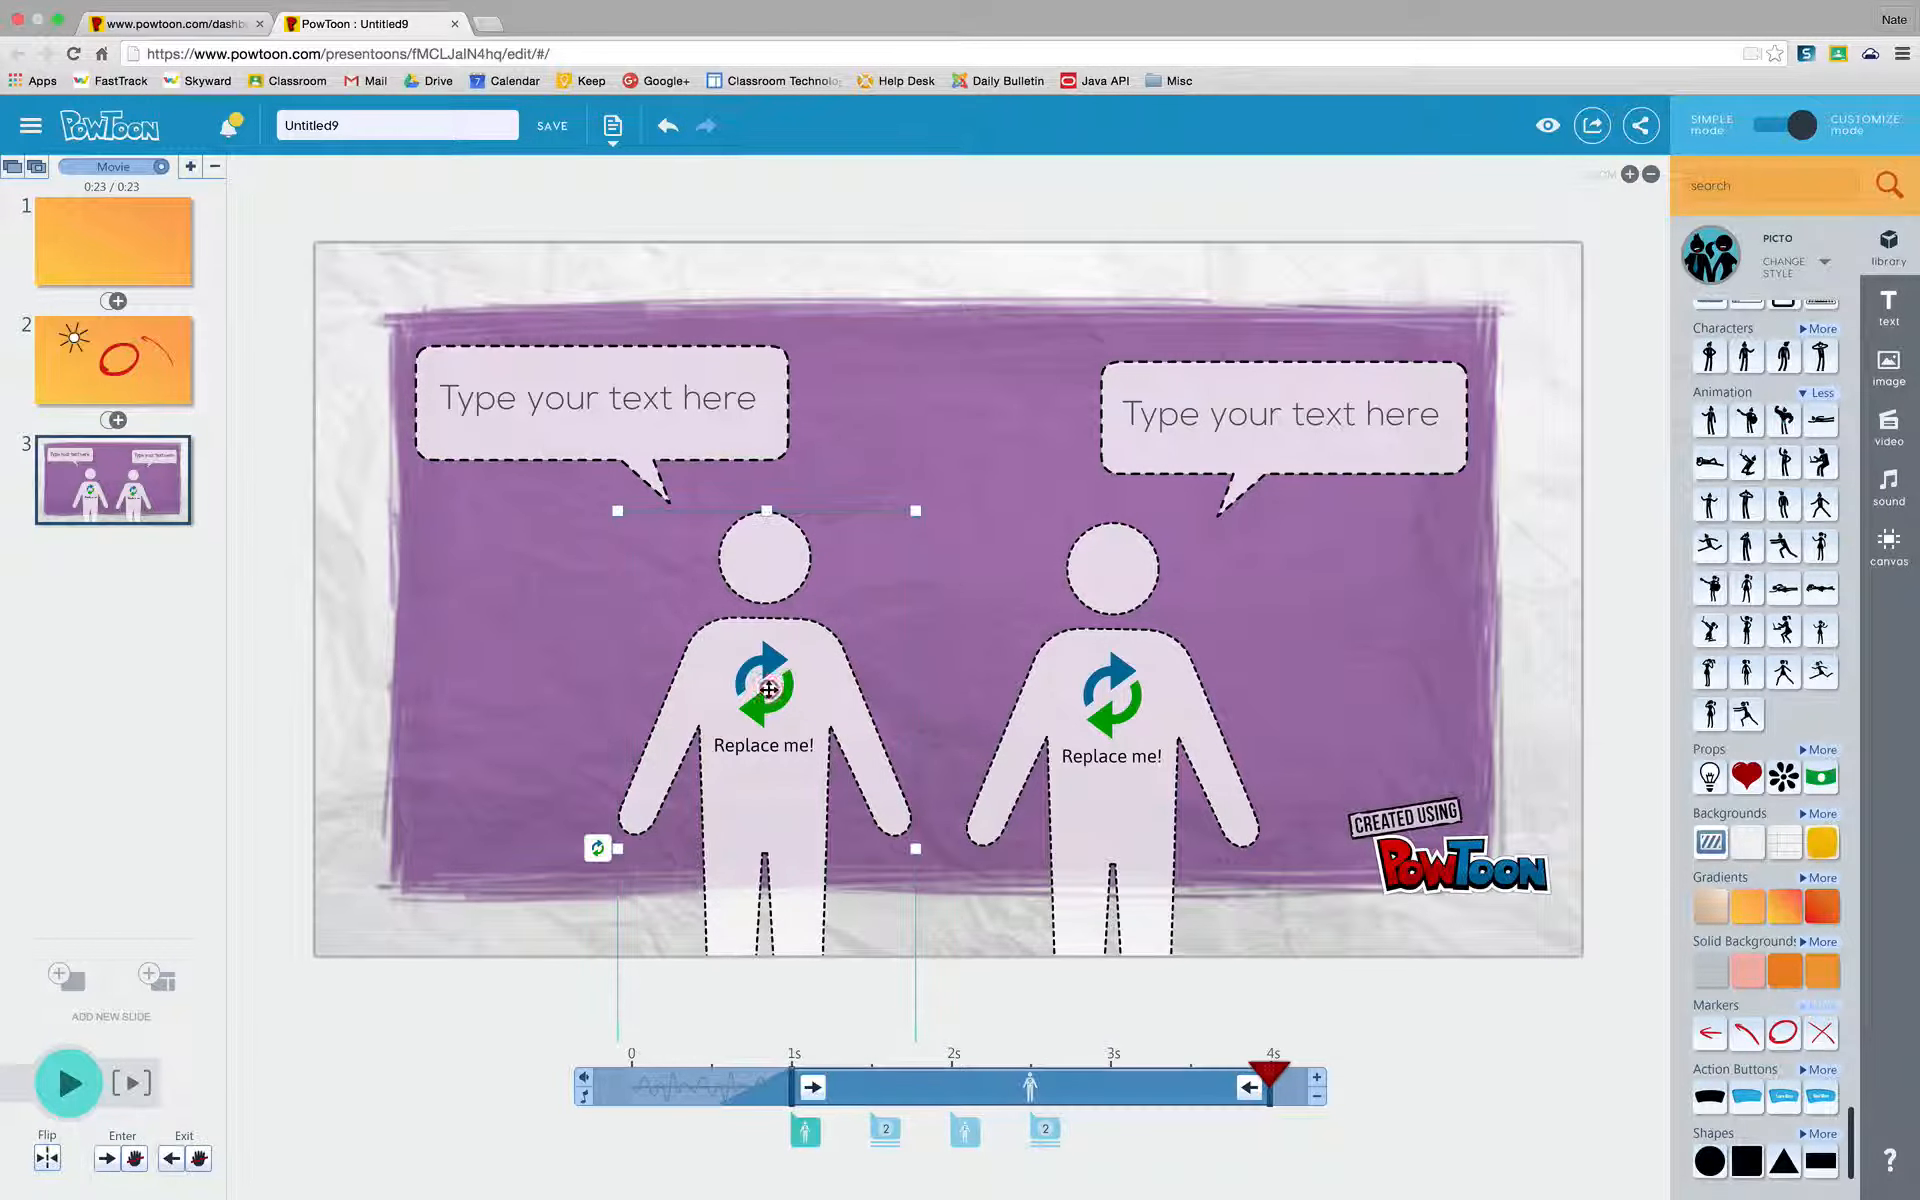
{"action": "left_click", "coordinate": [598, 848]}
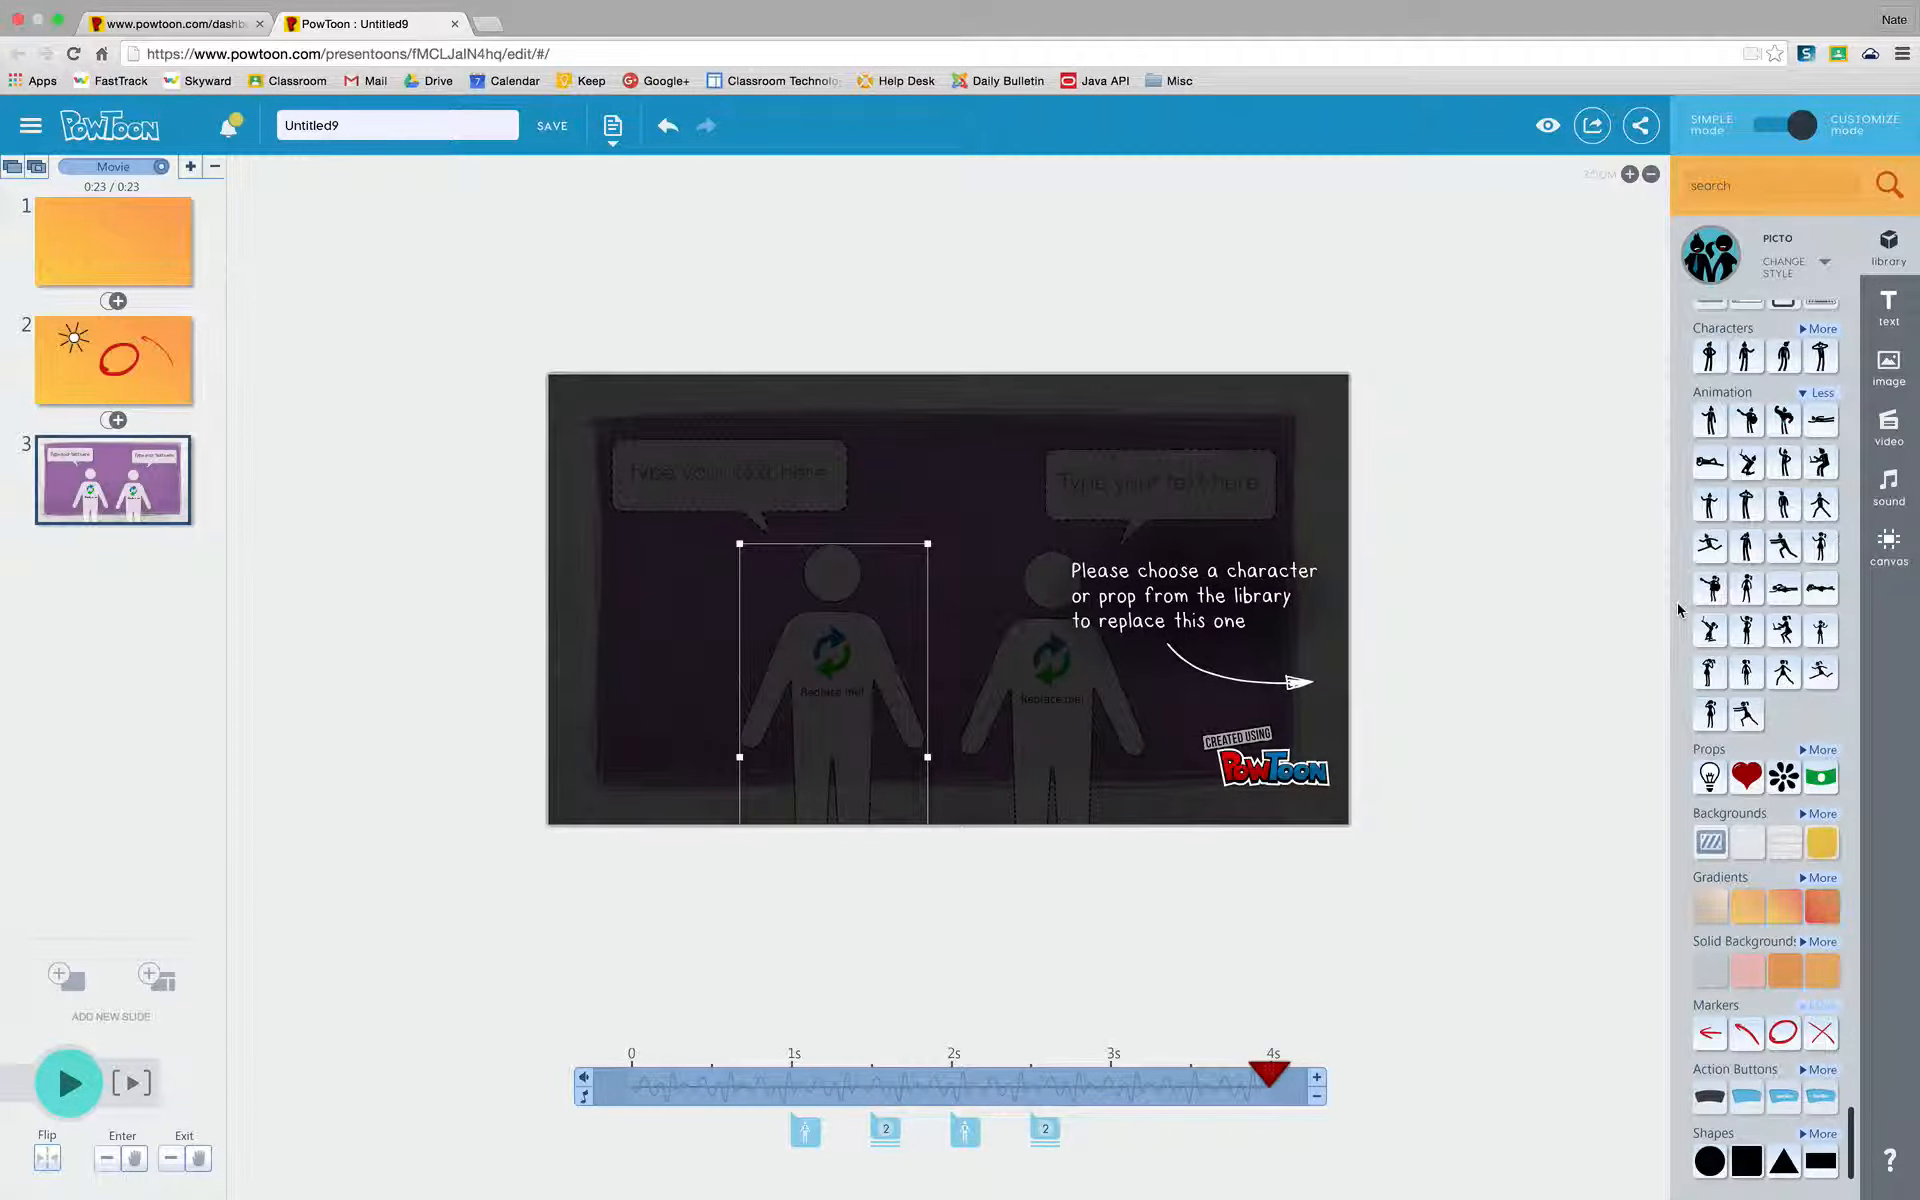
{"action": "mouse_move", "coordinate": [1750, 596]}
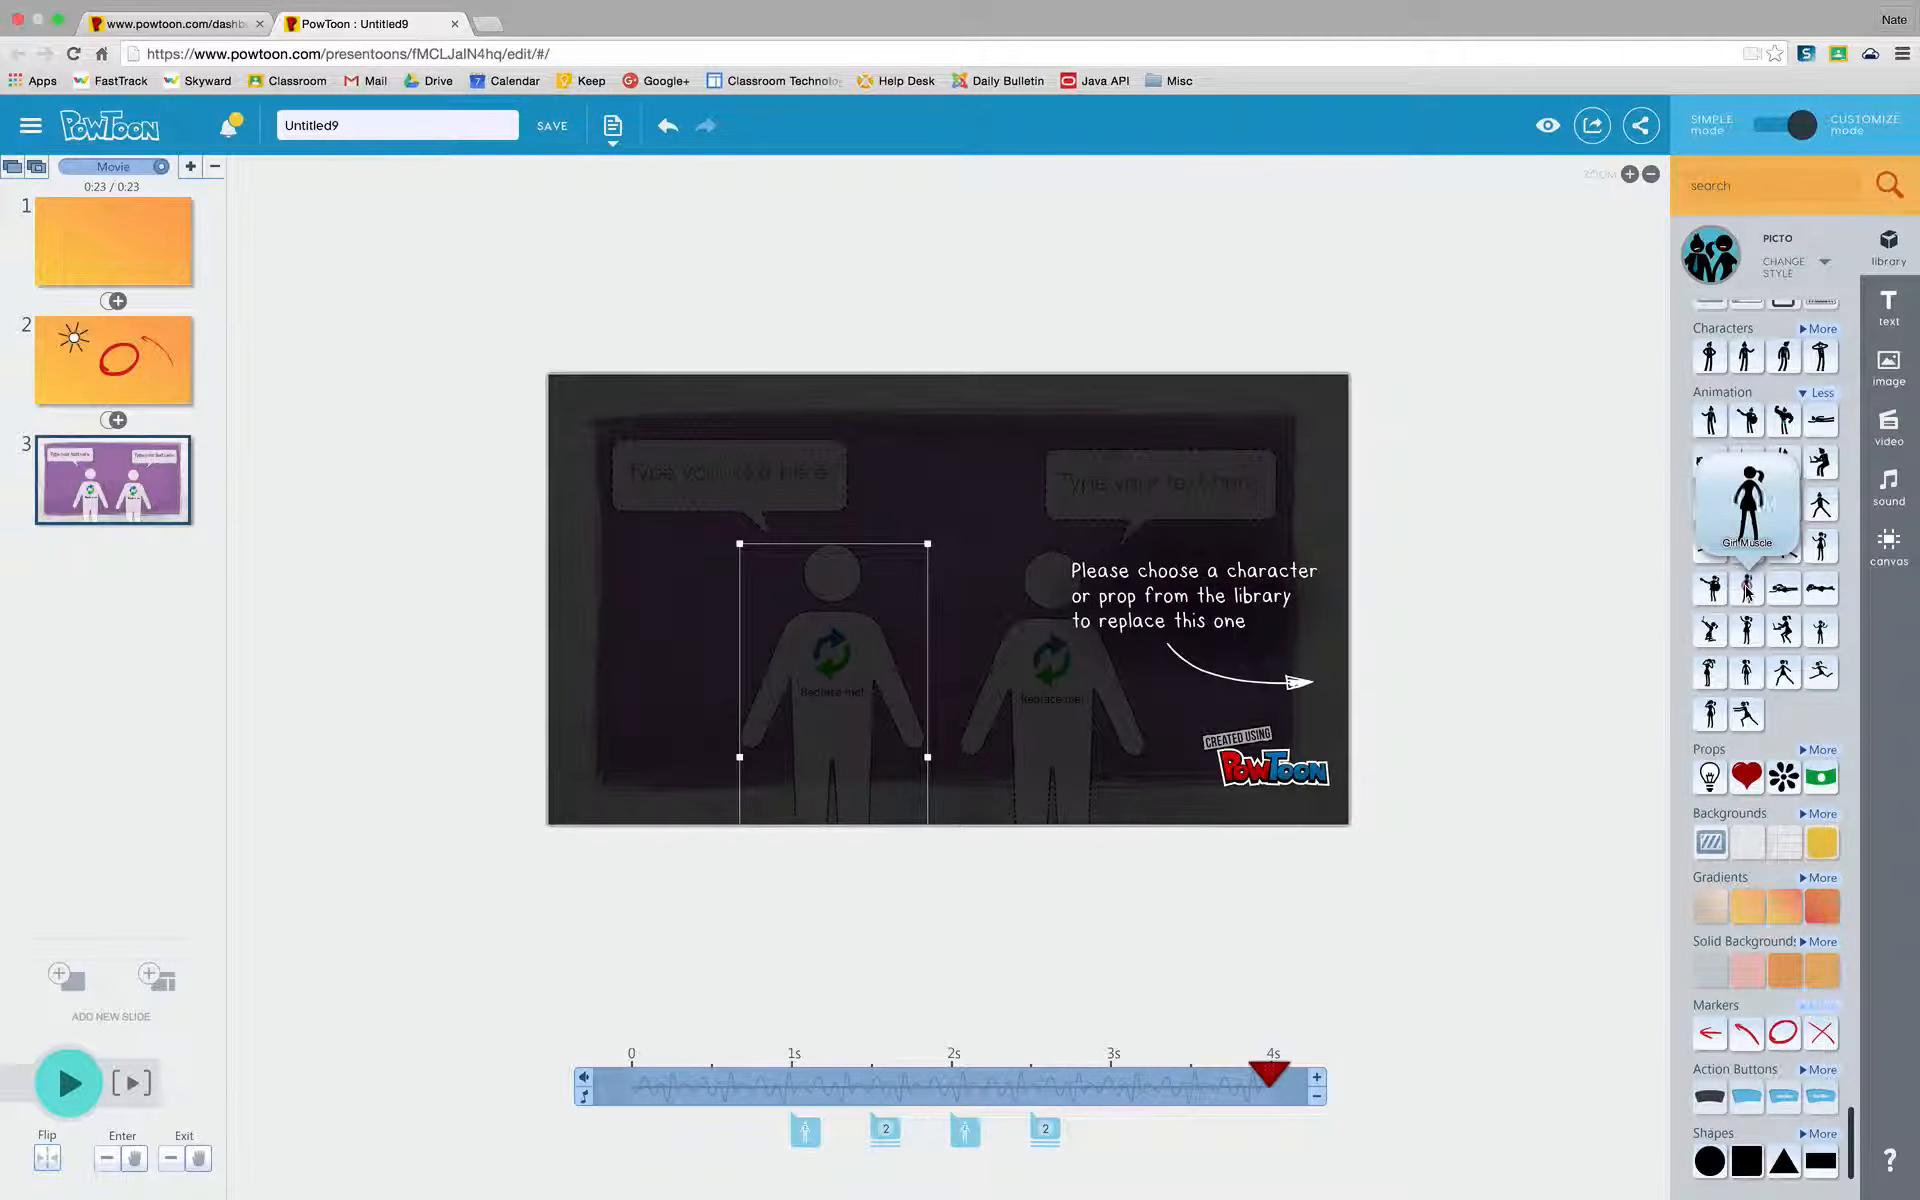
{"action": "left_click_drag", "start_coordinate": [1747, 592], "coordinate": [844, 660]}
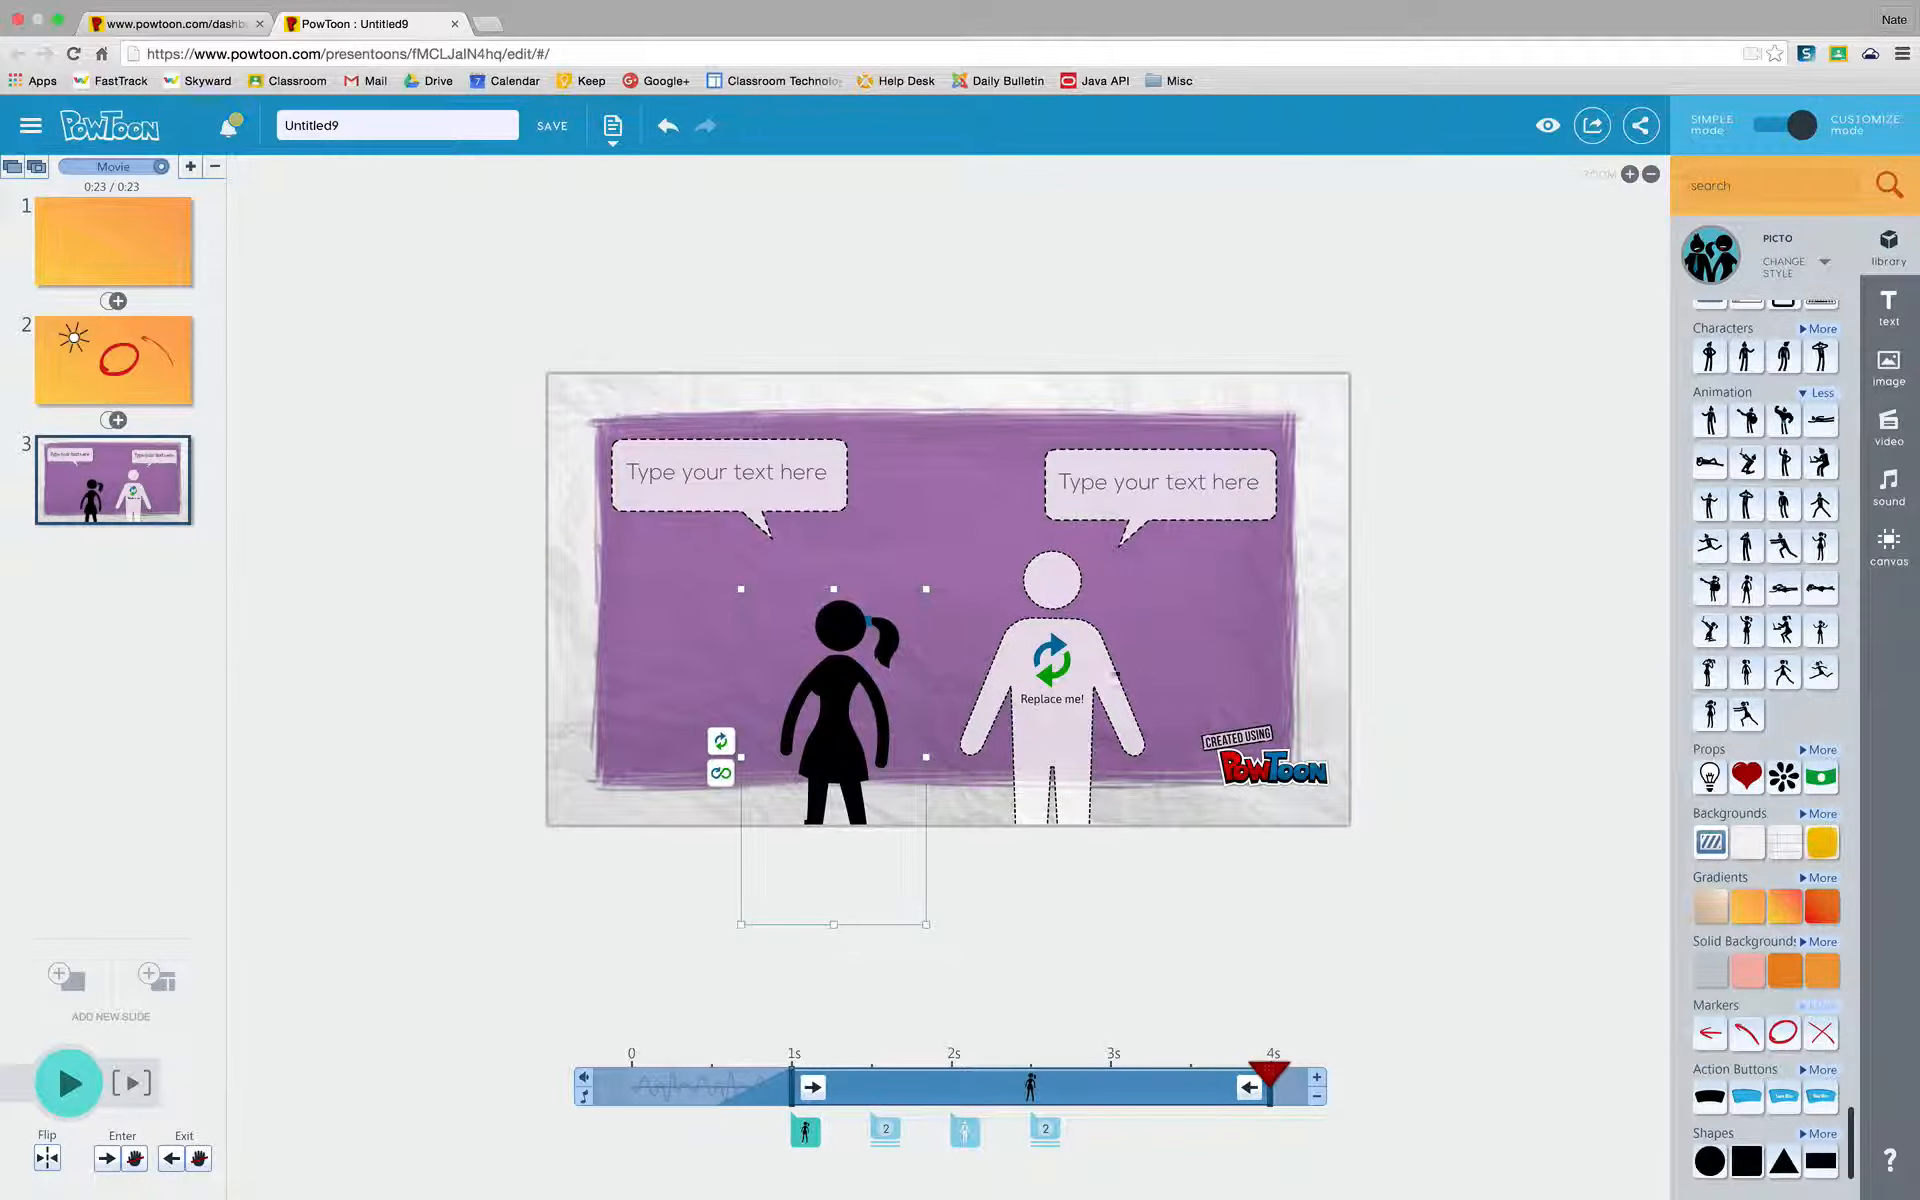
Swap the right placeholder for the Flying character and nudge the woman slightly right
{"action": "left_click", "coordinate": [940, 773]}
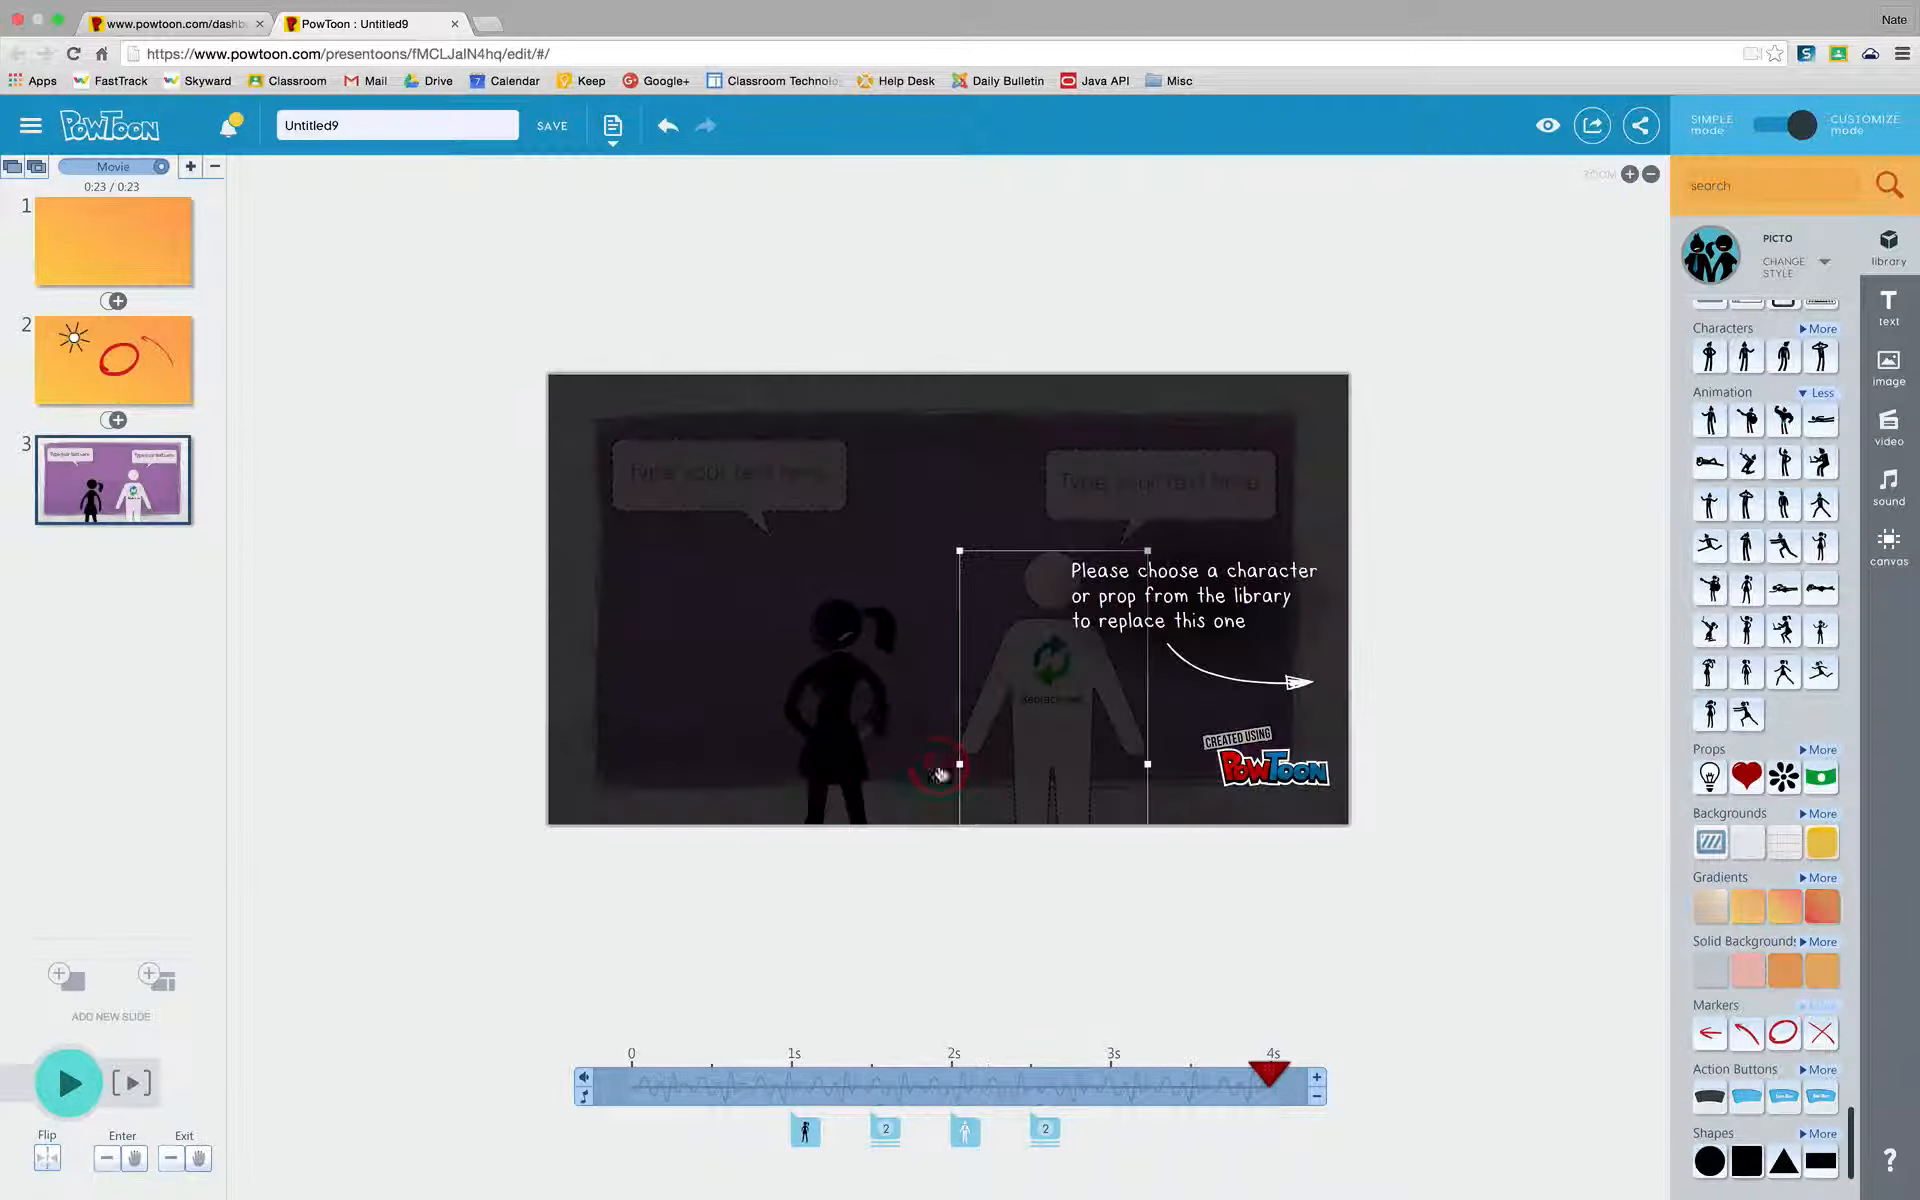
{"action": "mouse_move", "coordinate": [1825, 422]}
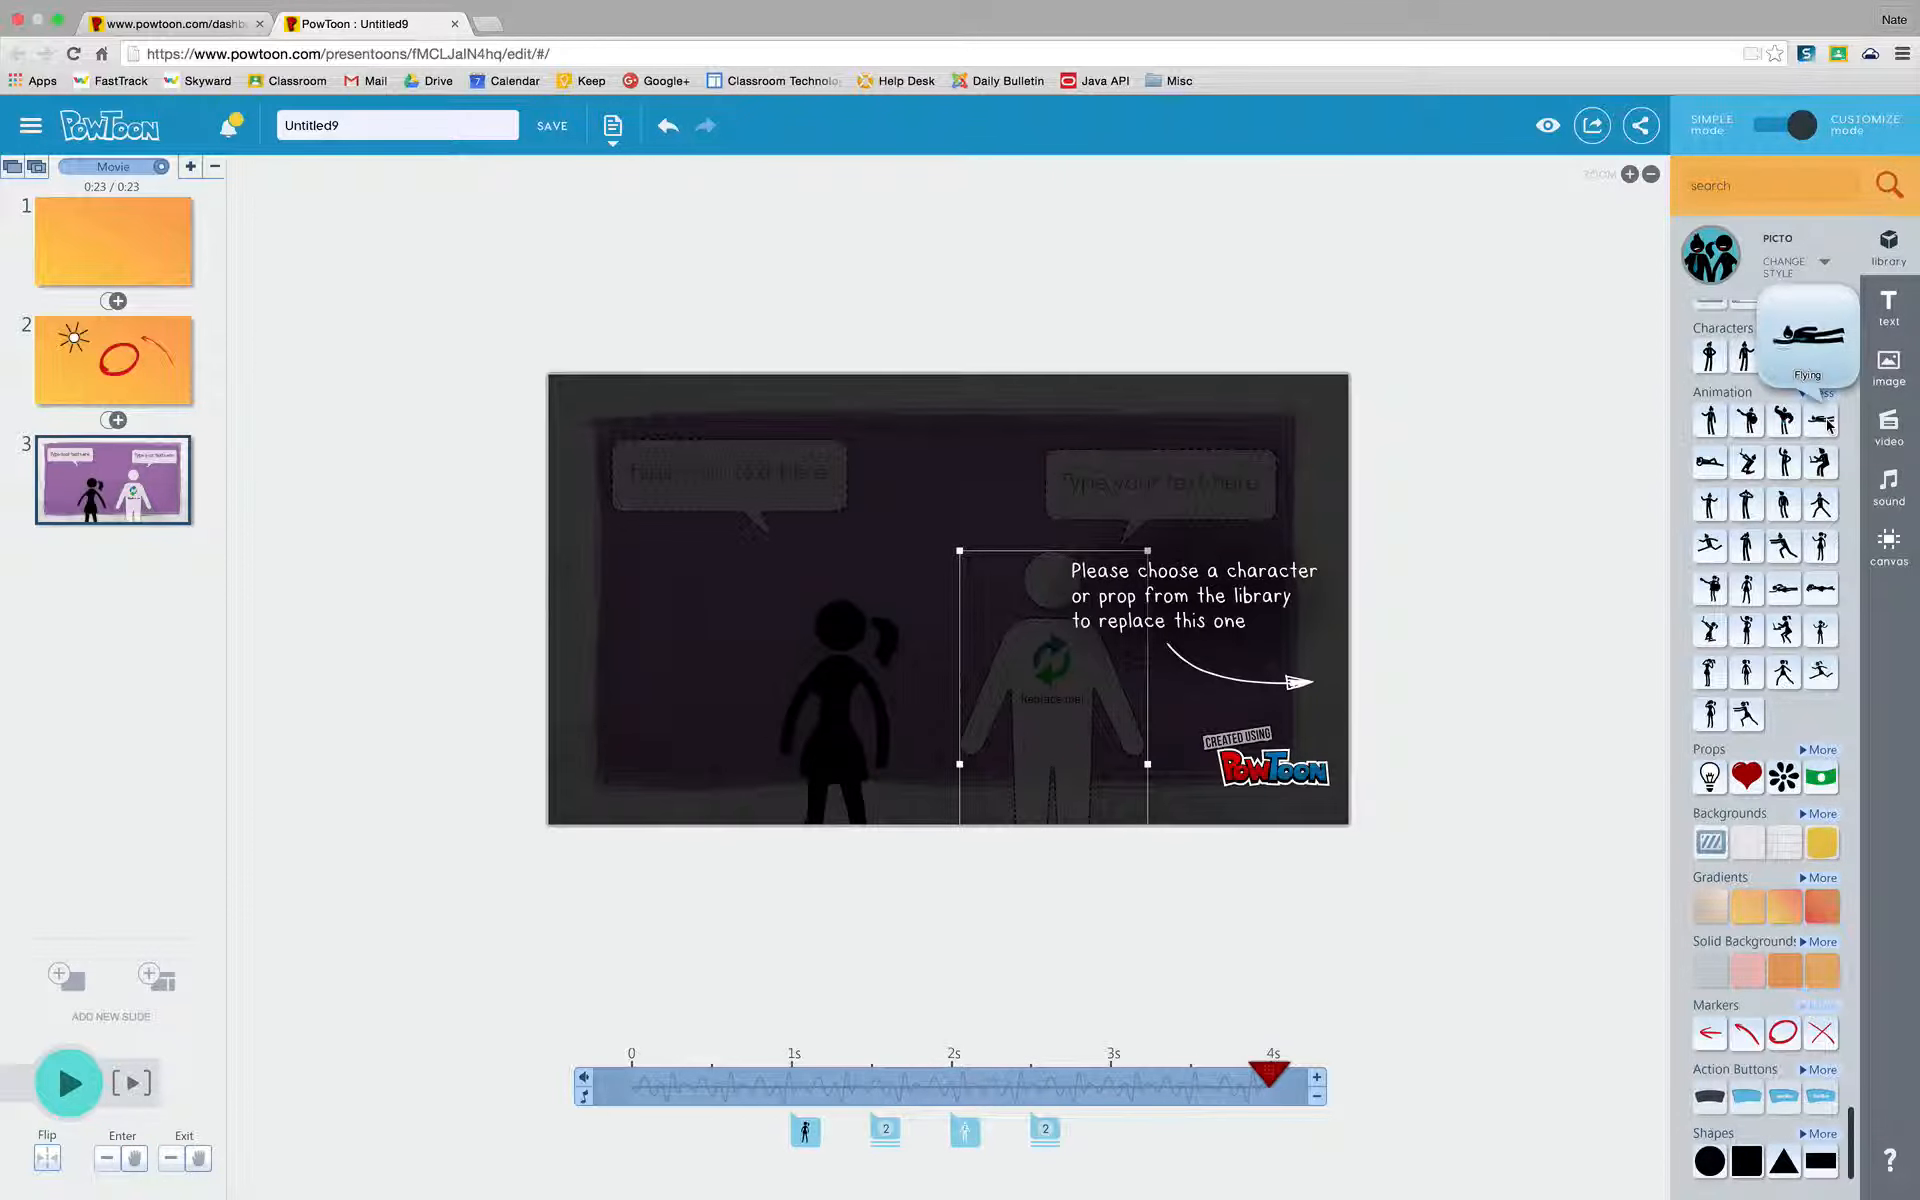
{"action": "left_click_drag", "start_coordinate": [1825, 422], "coordinate": [1163, 627]}
{"action": "left_click_drag", "start_coordinate": [1068, 688], "coordinate": [1098, 642]}
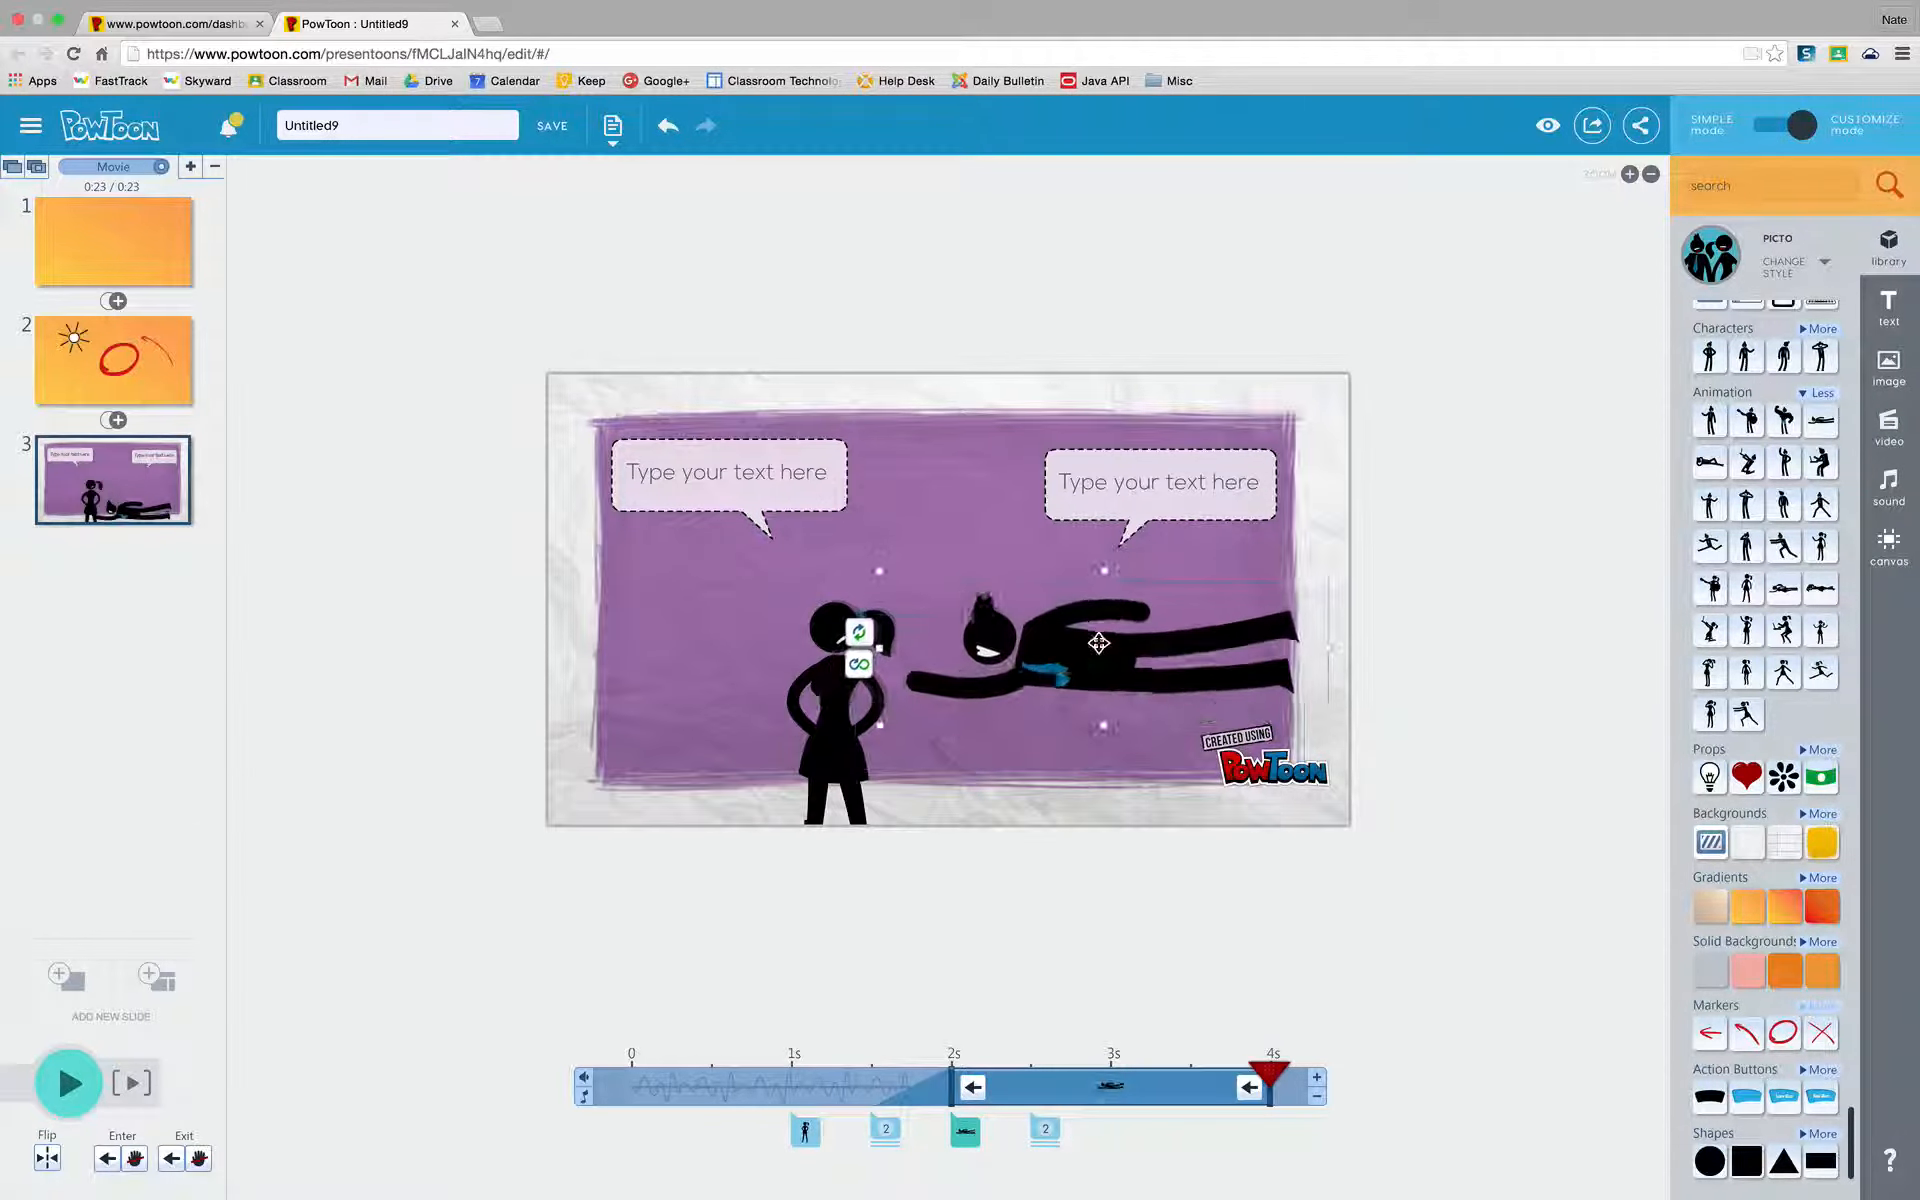
{"action": "left_click", "coordinate": [835, 700]}
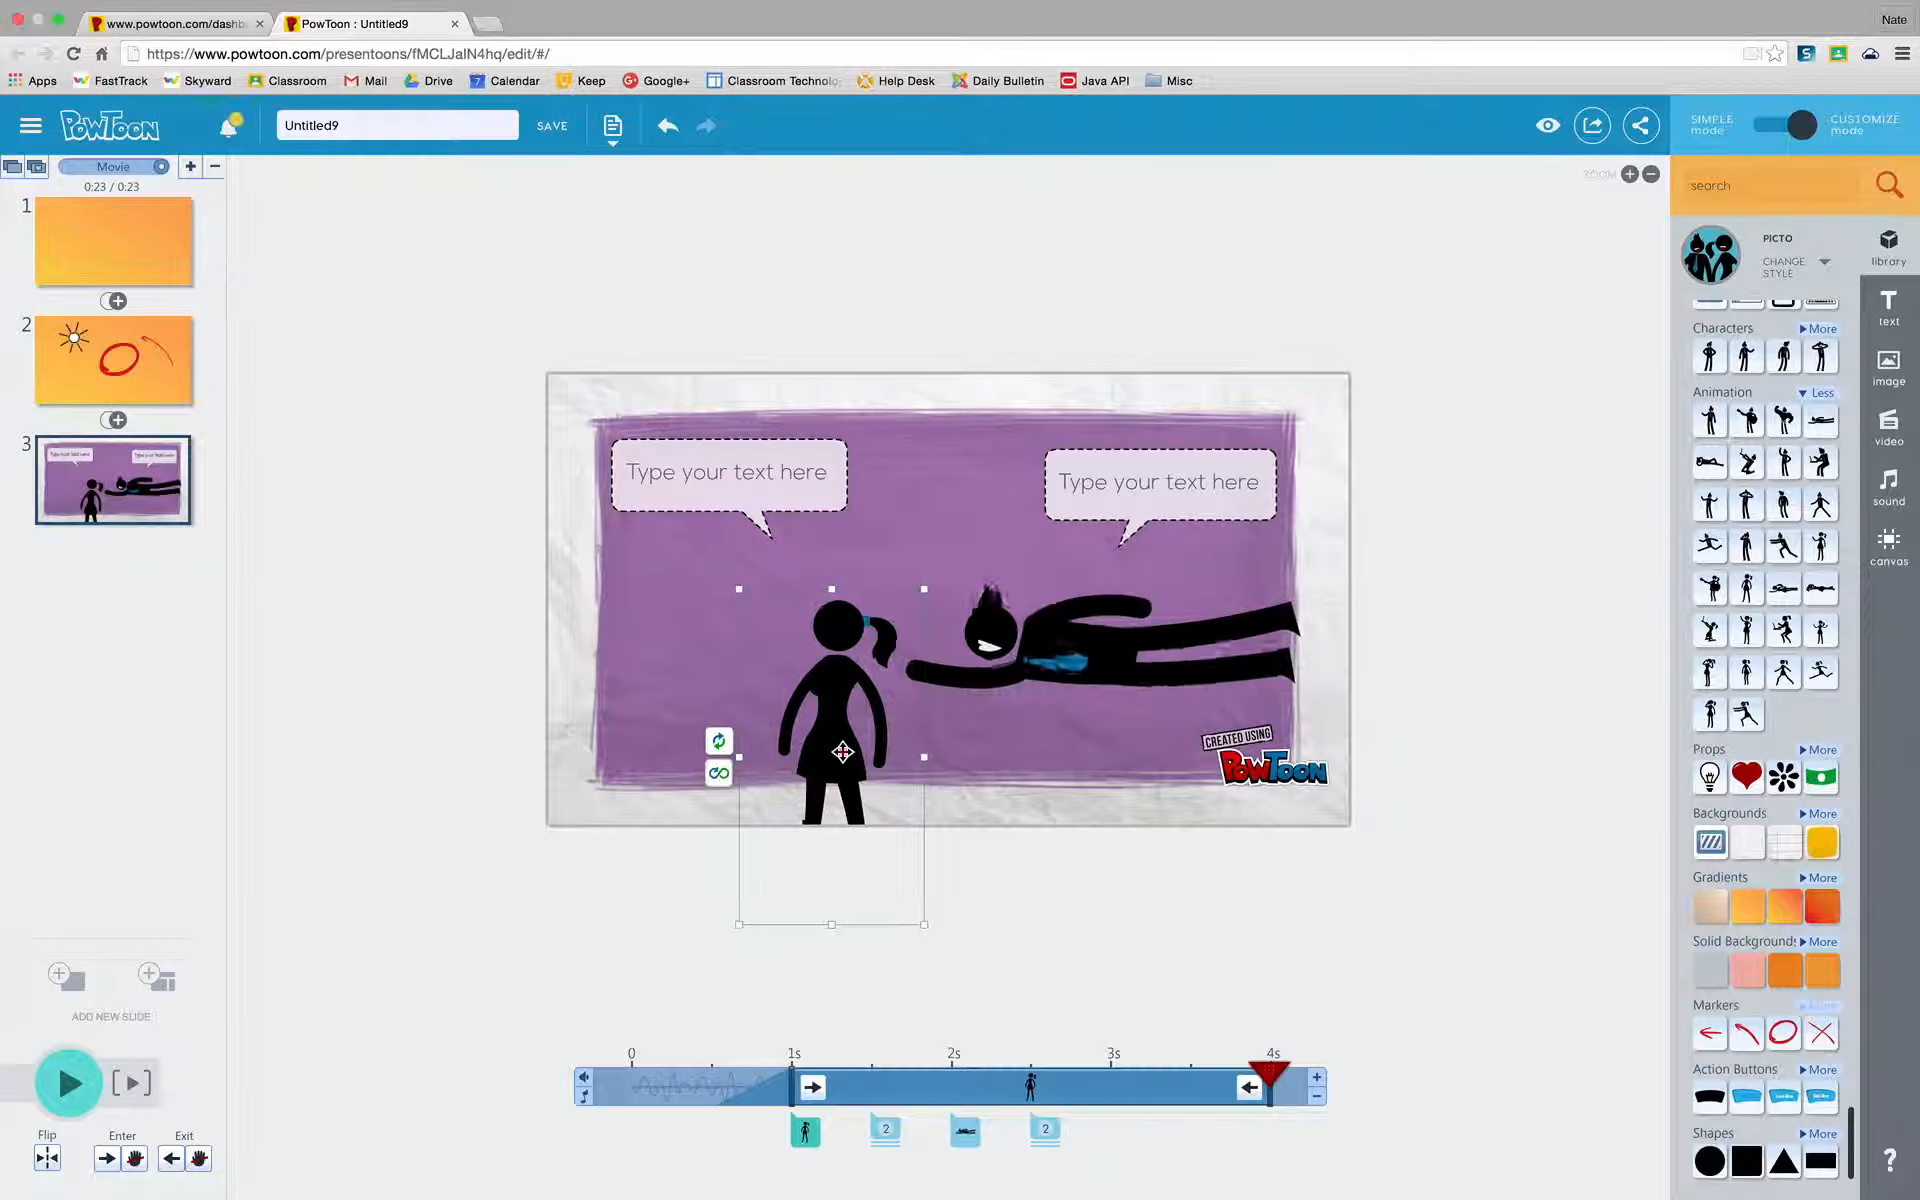
{"action": "left_click_drag", "start_coordinate": [796, 683], "coordinate": [812, 680]}
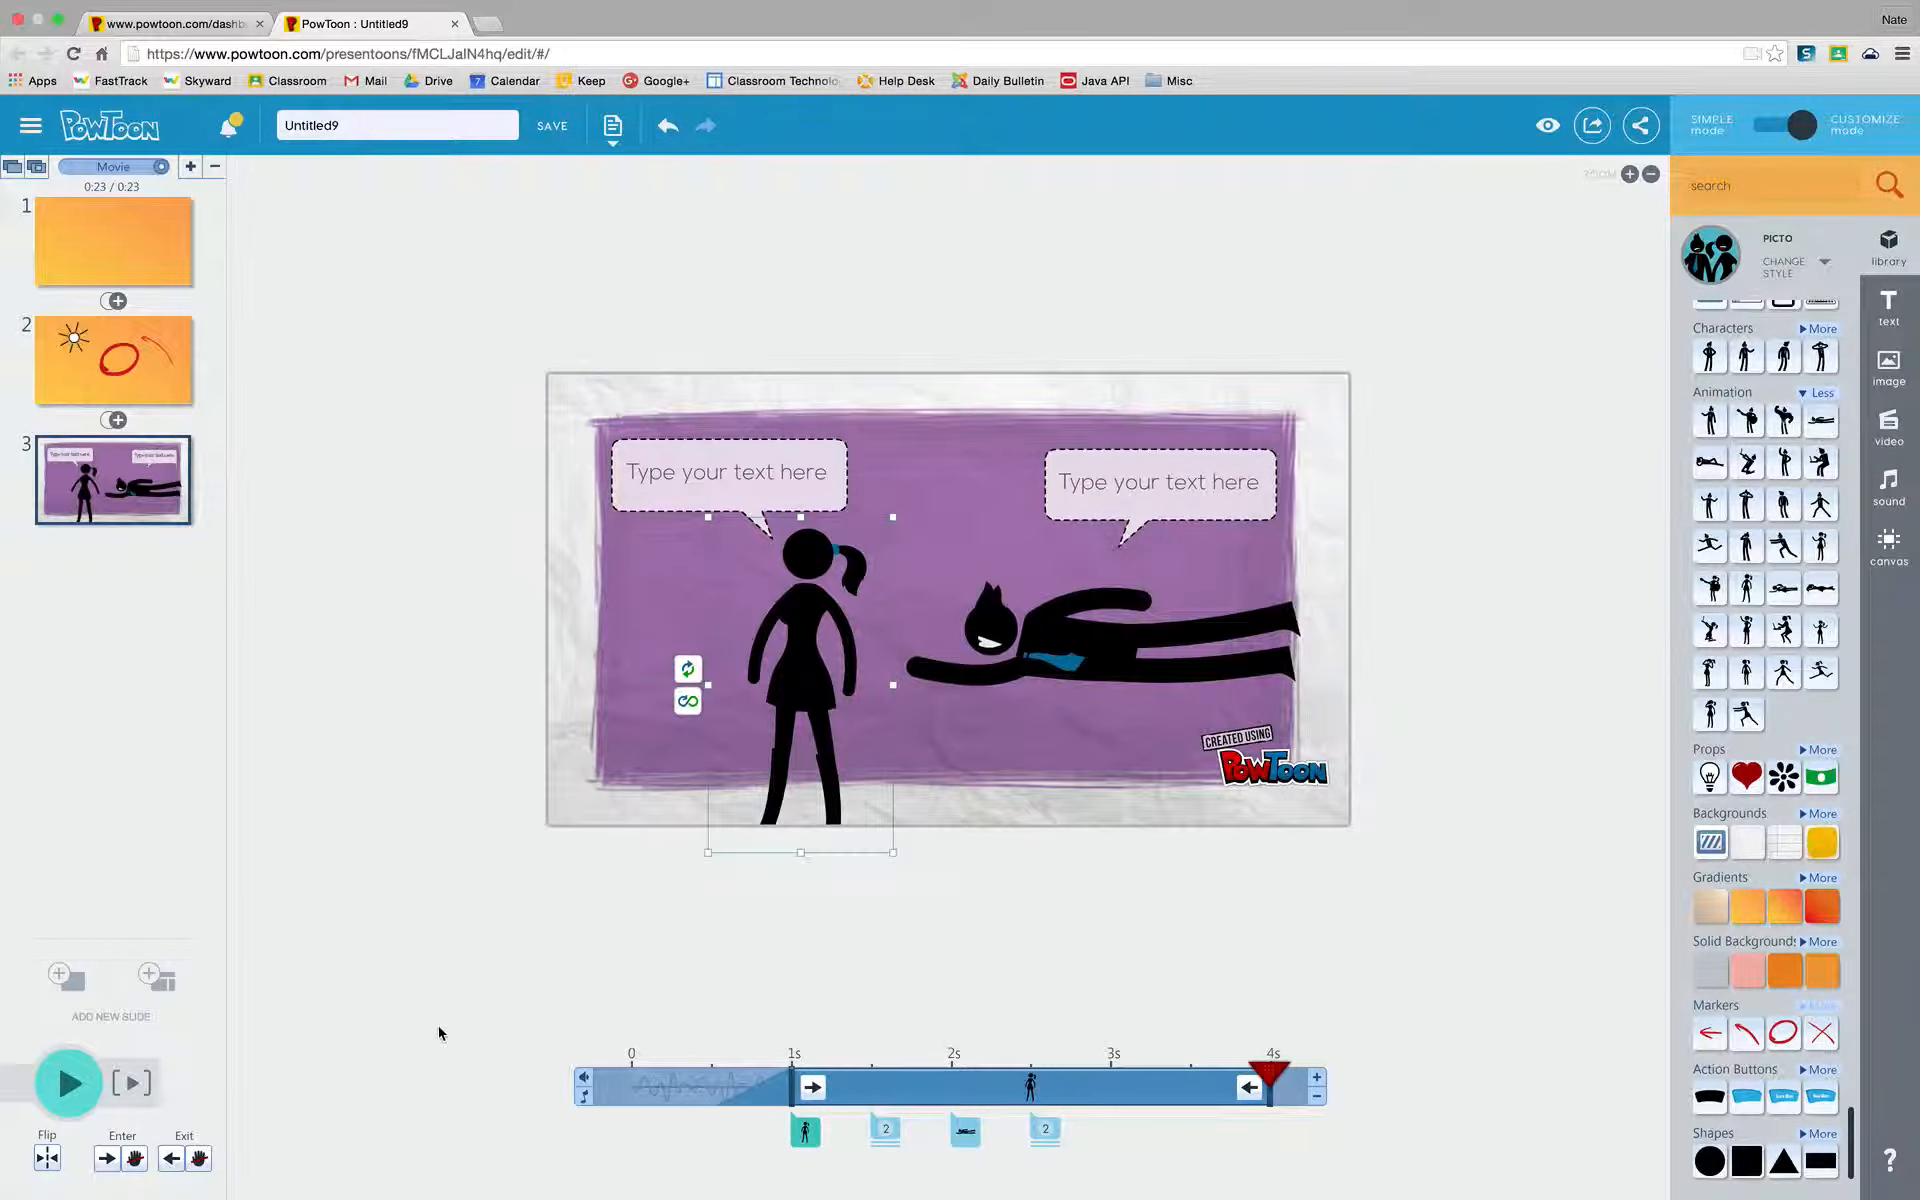
{"action": "left_click", "coordinate": [132, 1083]}
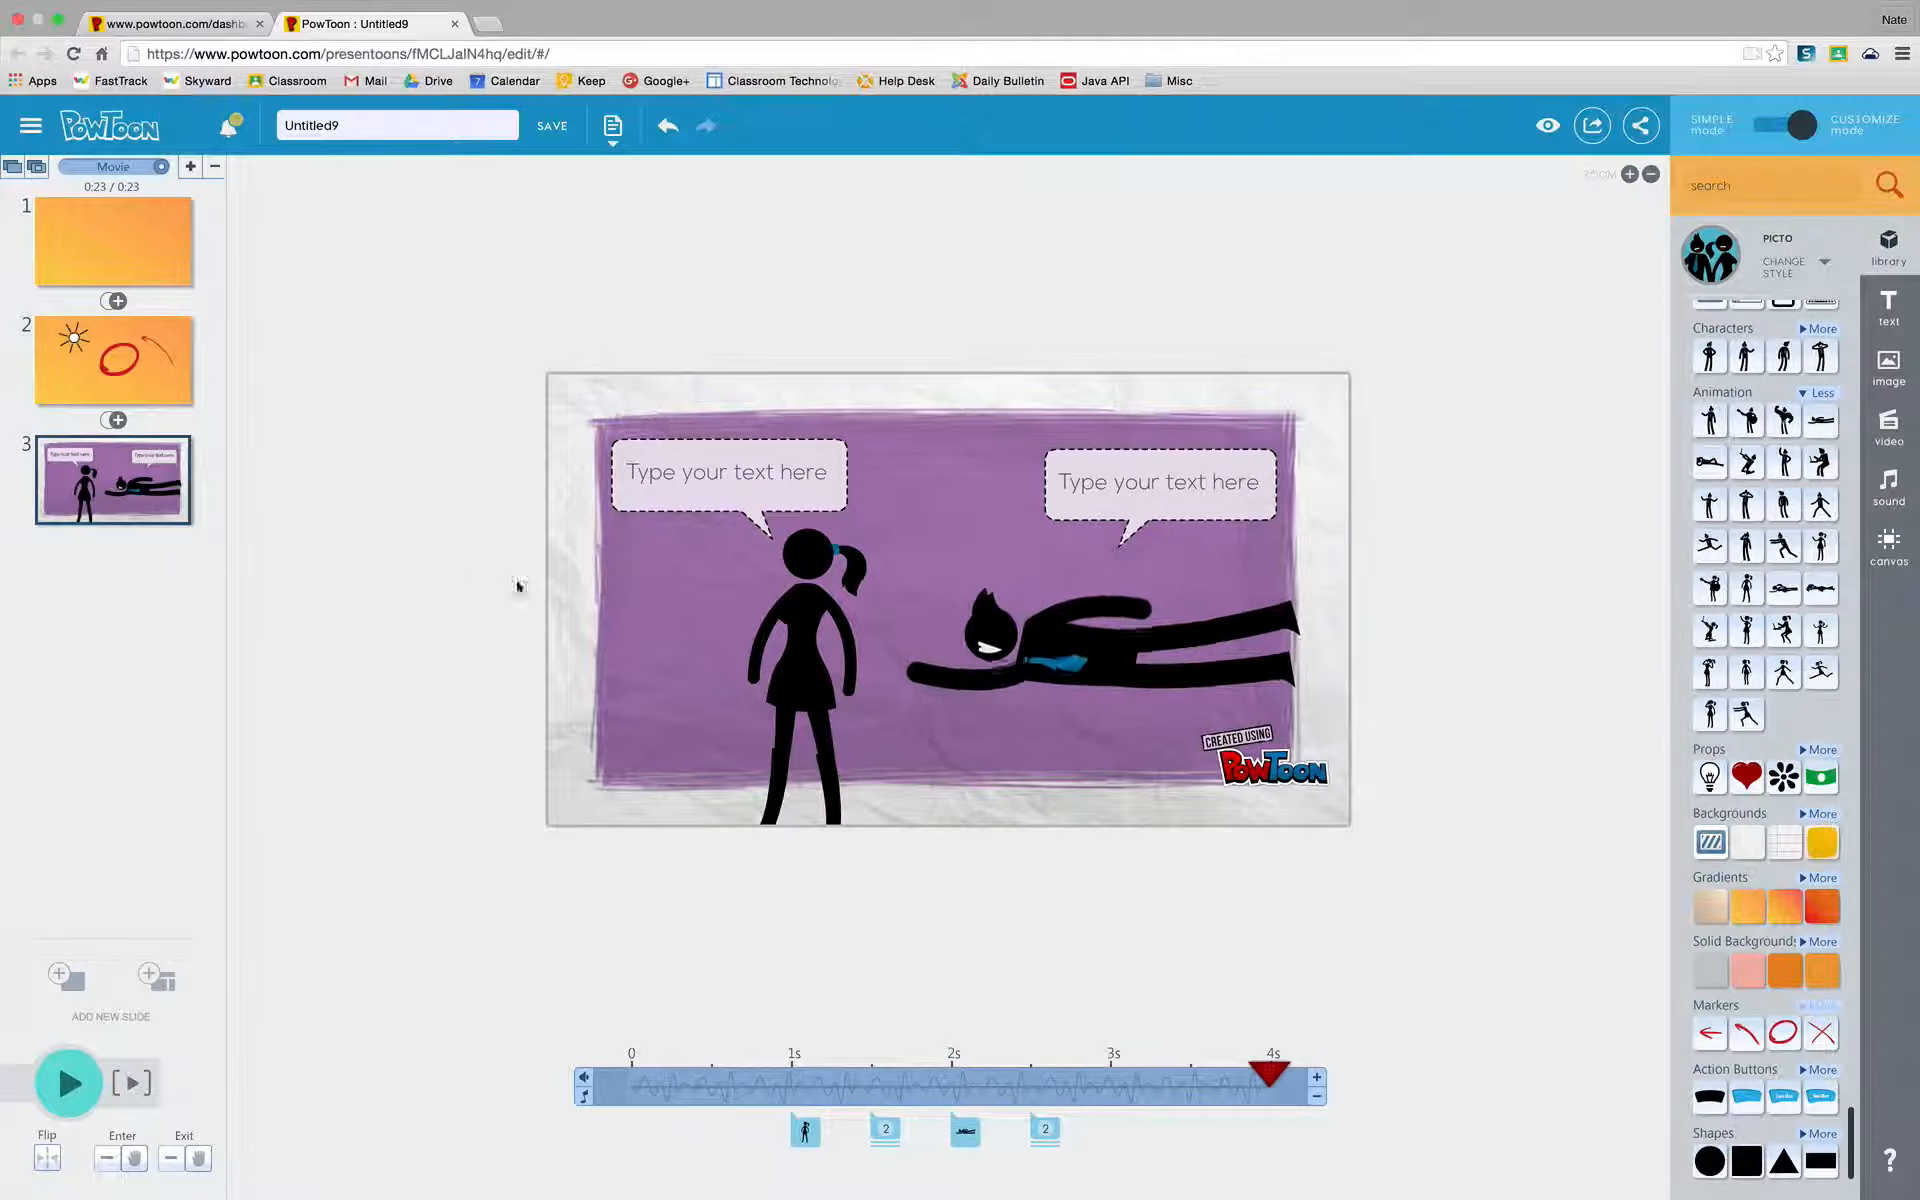
Give slide 3 an orange gradient background
{"action": "left_click", "coordinate": [686, 478]}
{"action": "left_click", "coordinate": [495, 630]}
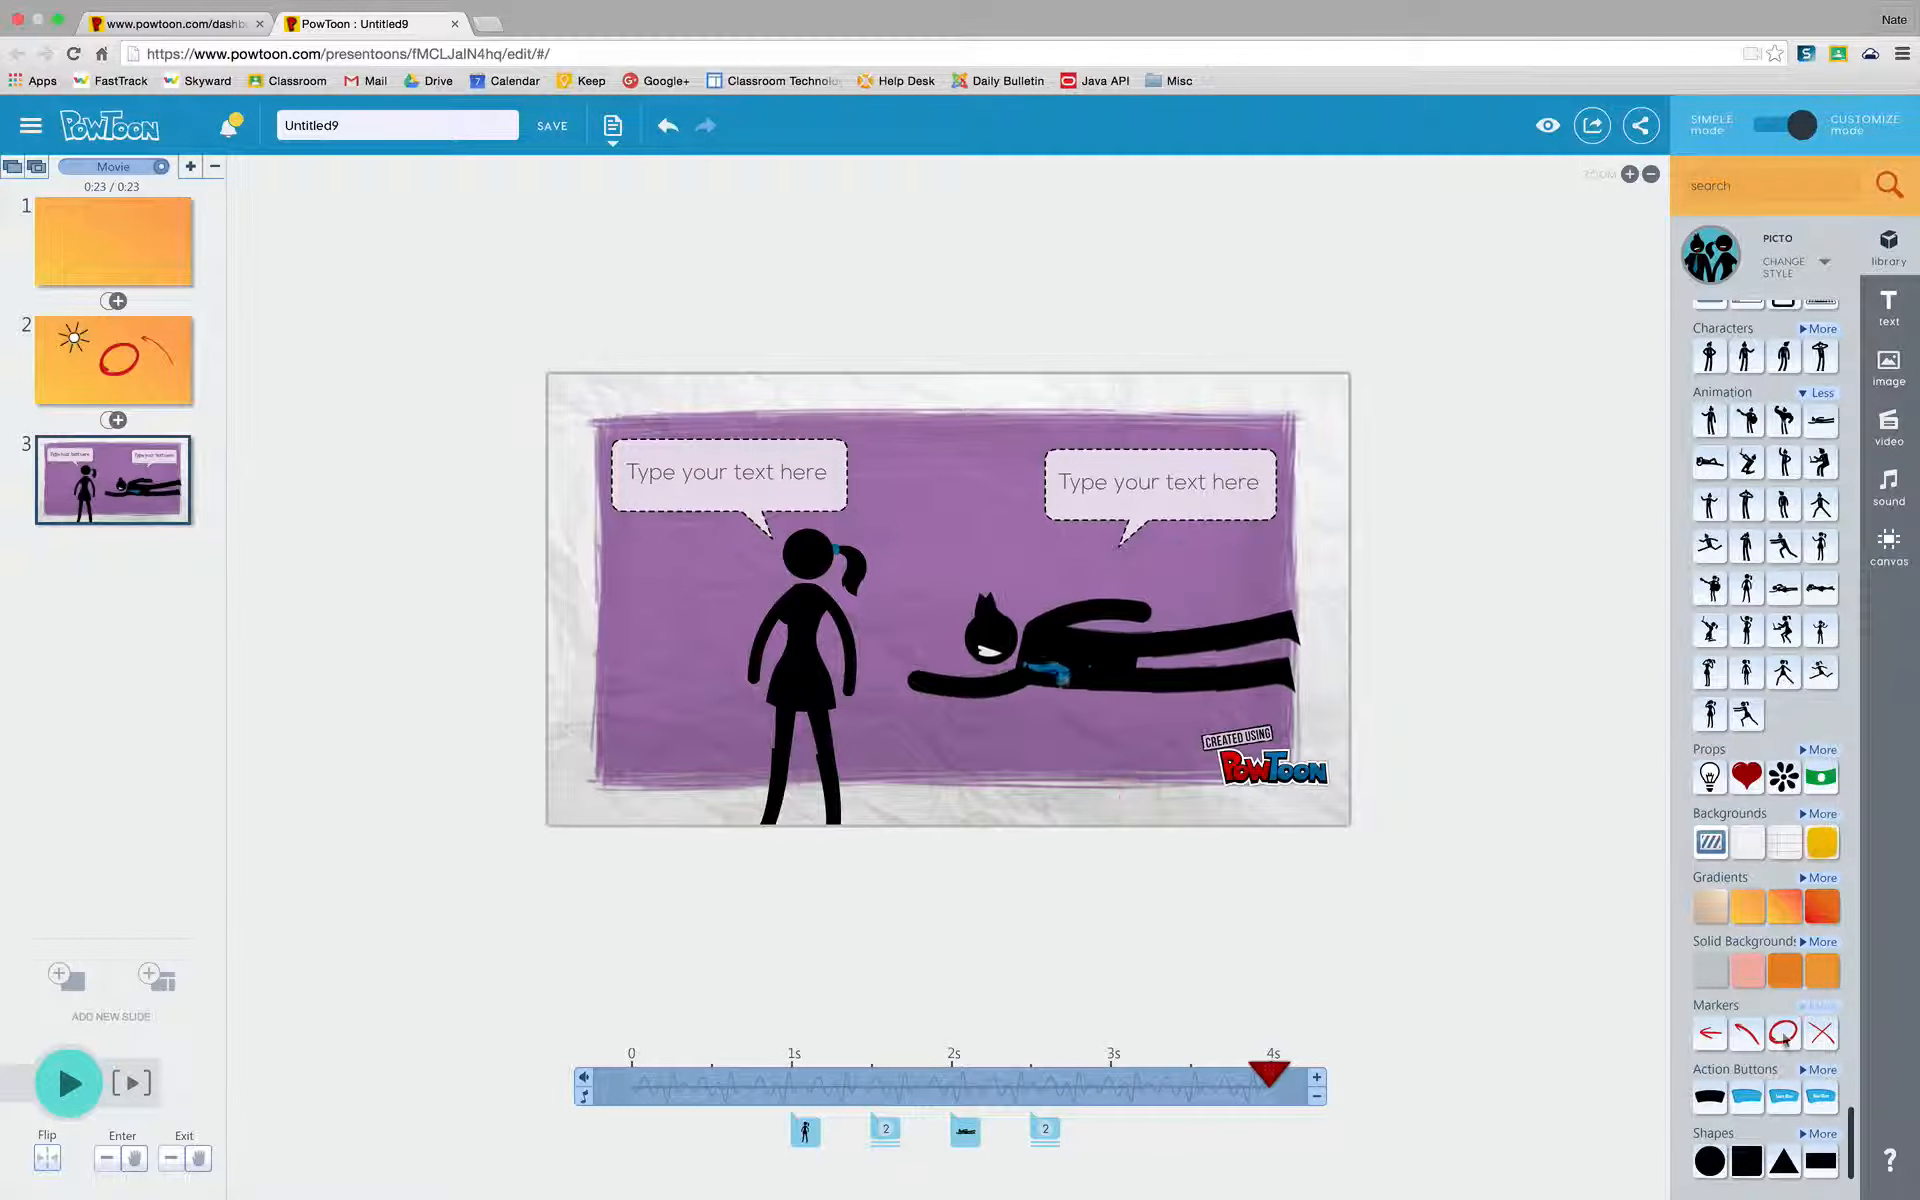
{"action": "left_click", "coordinate": [1753, 910]}
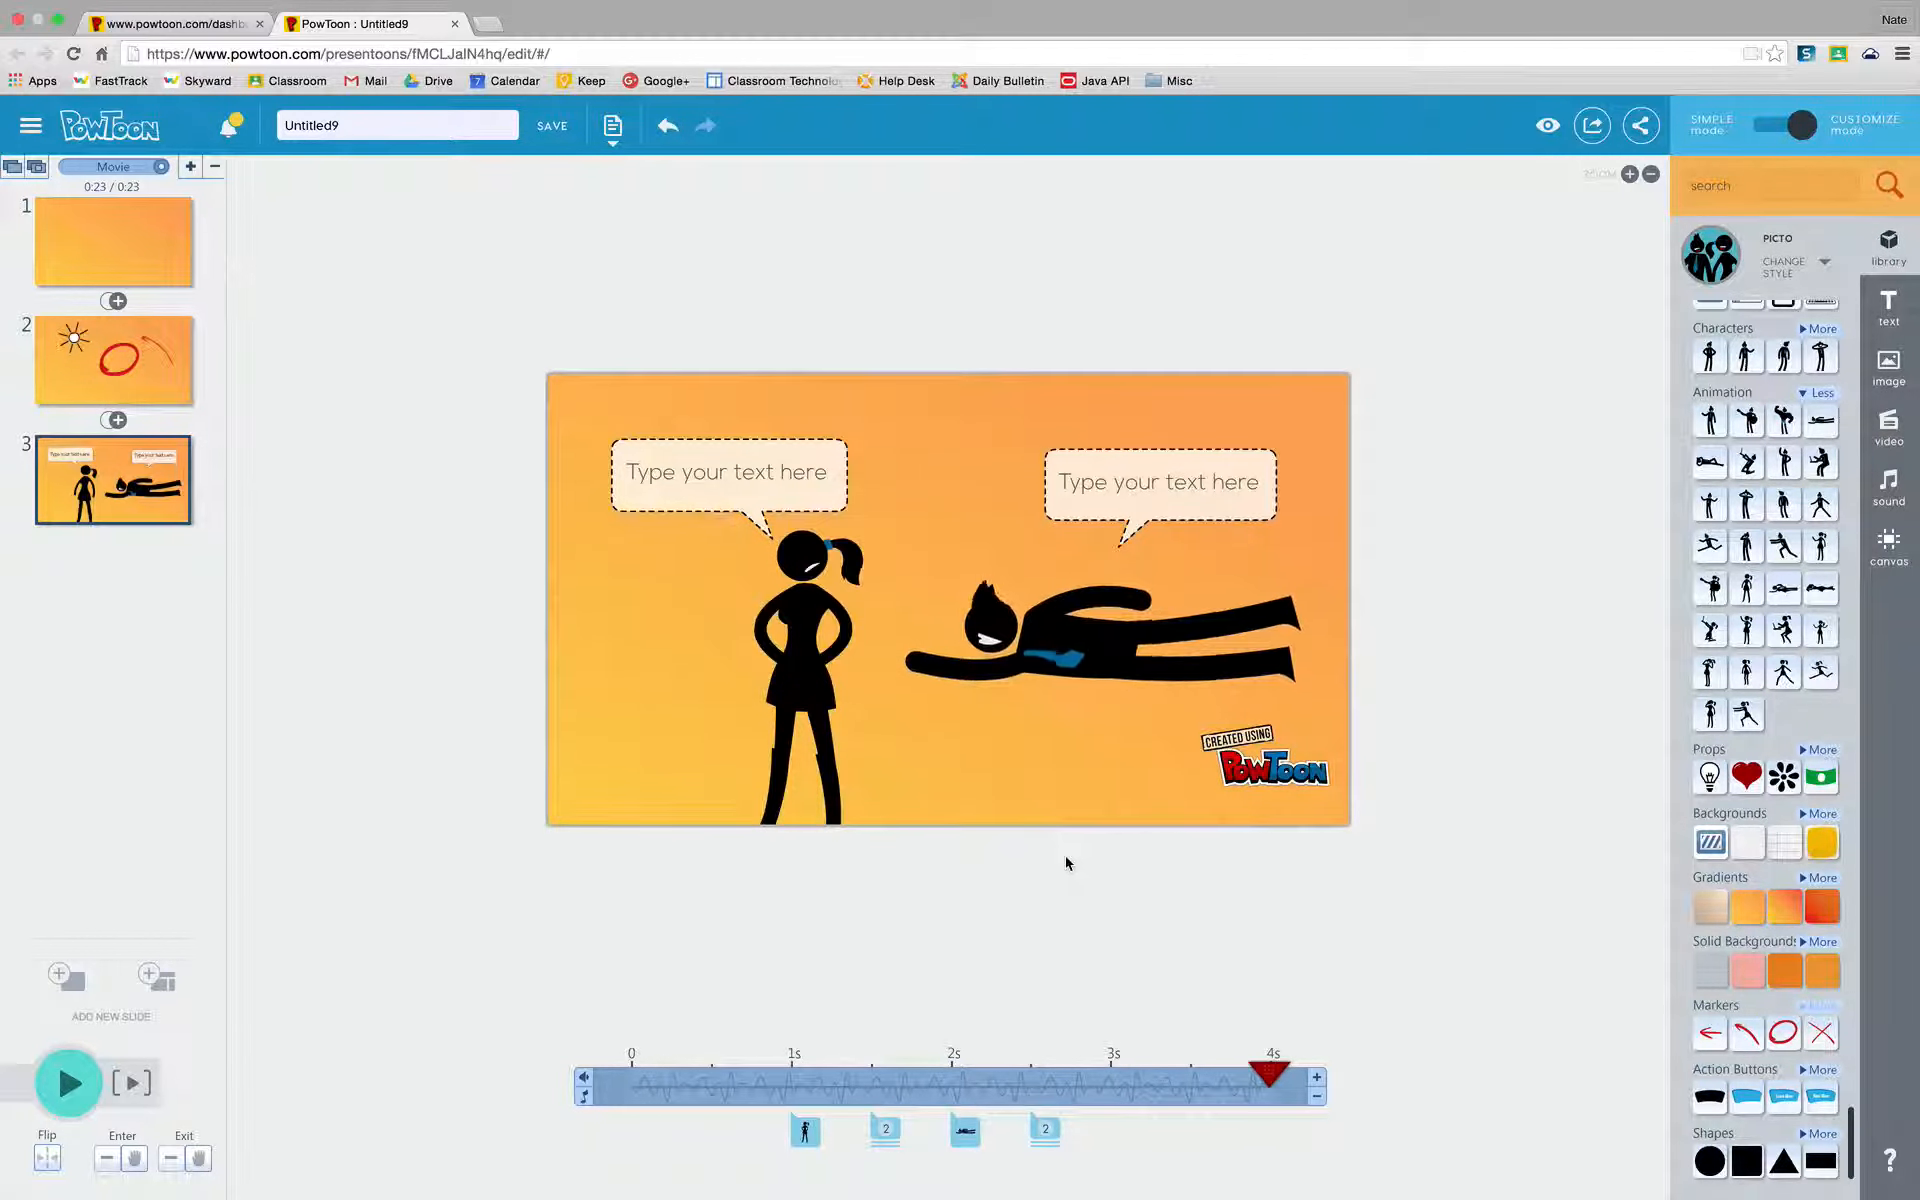
Trim slide 2 to about 1 second, add 2 seconds back, and preview from slide 1
{"action": "left_click", "coordinate": [139, 250]}
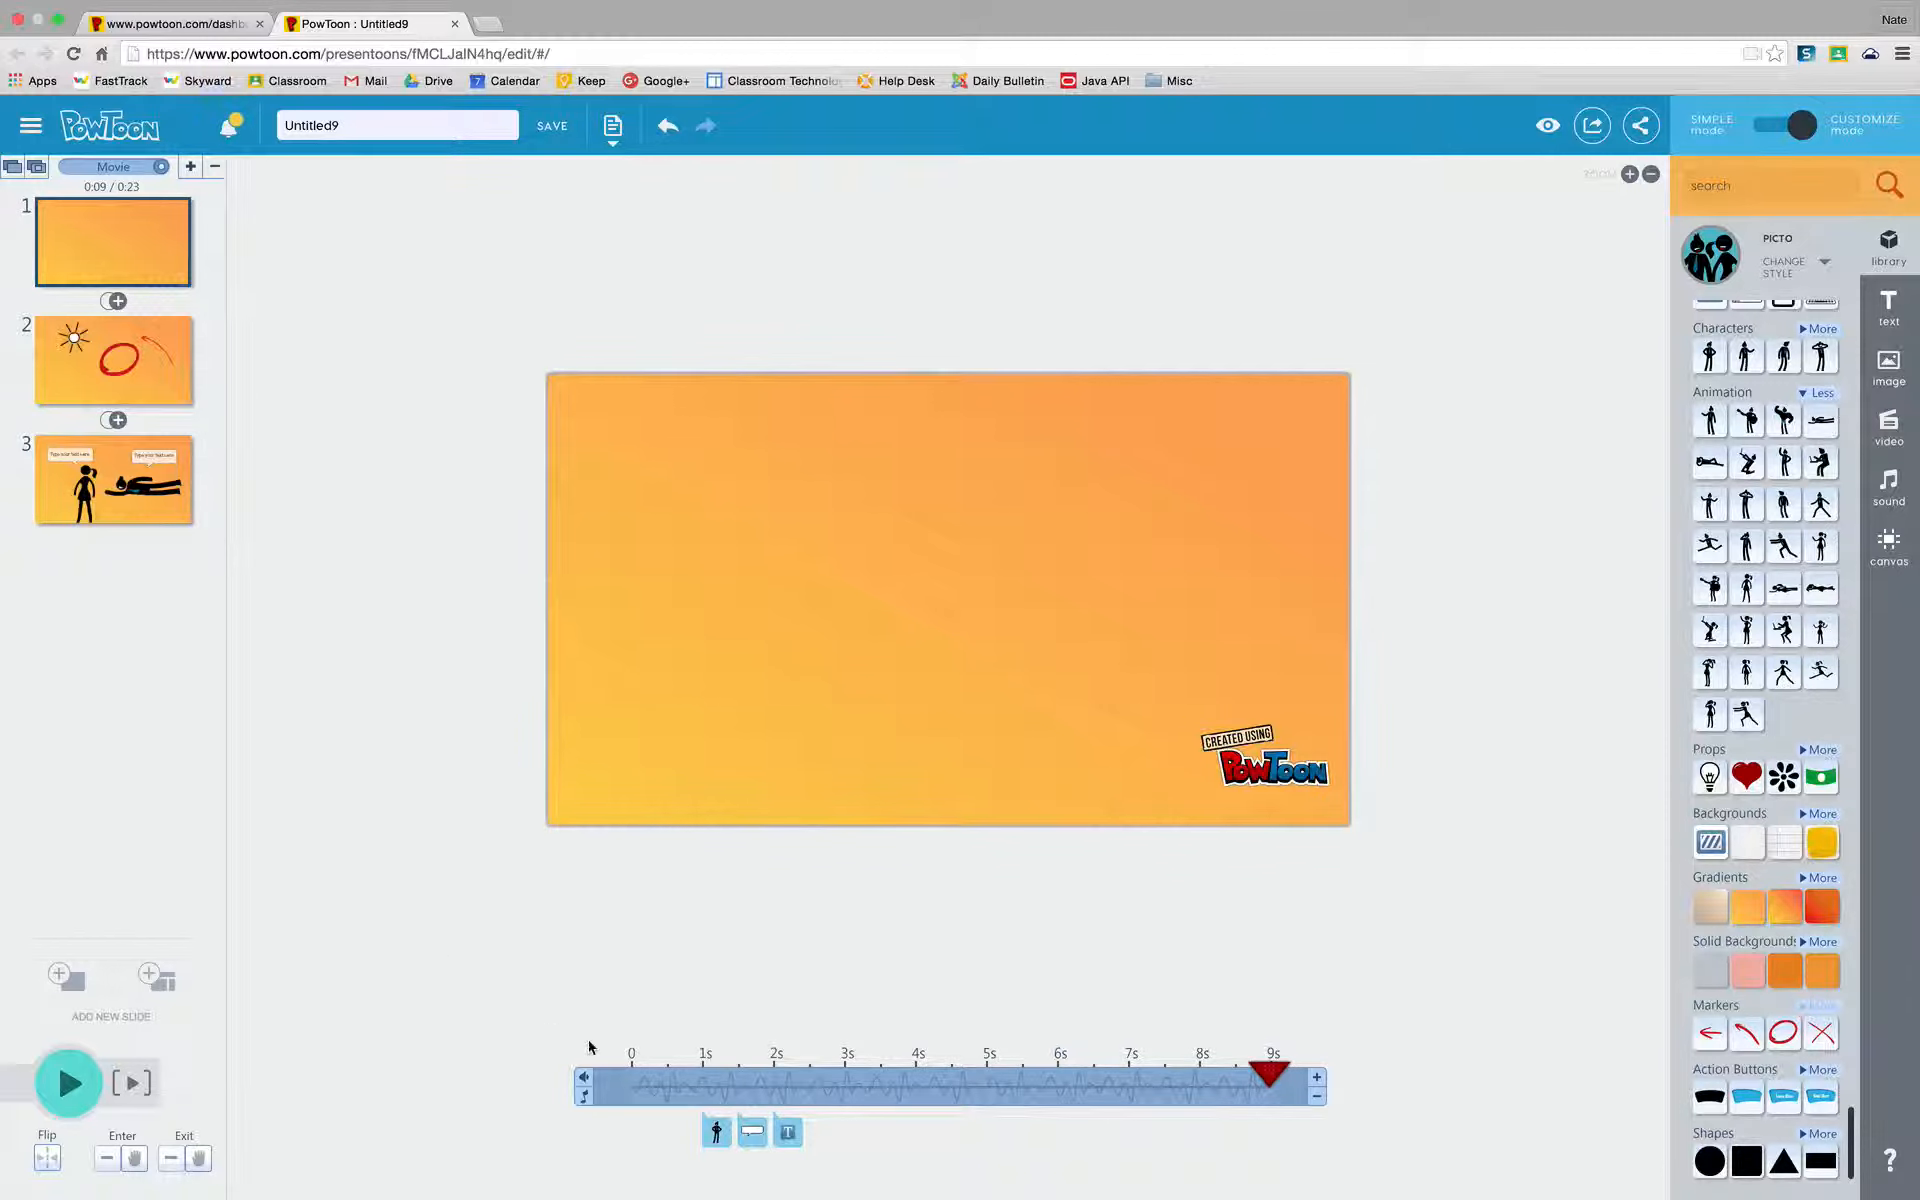
{"action": "left_click", "coordinate": [634, 1065]}
{"action": "left_click", "coordinate": [131, 384]}
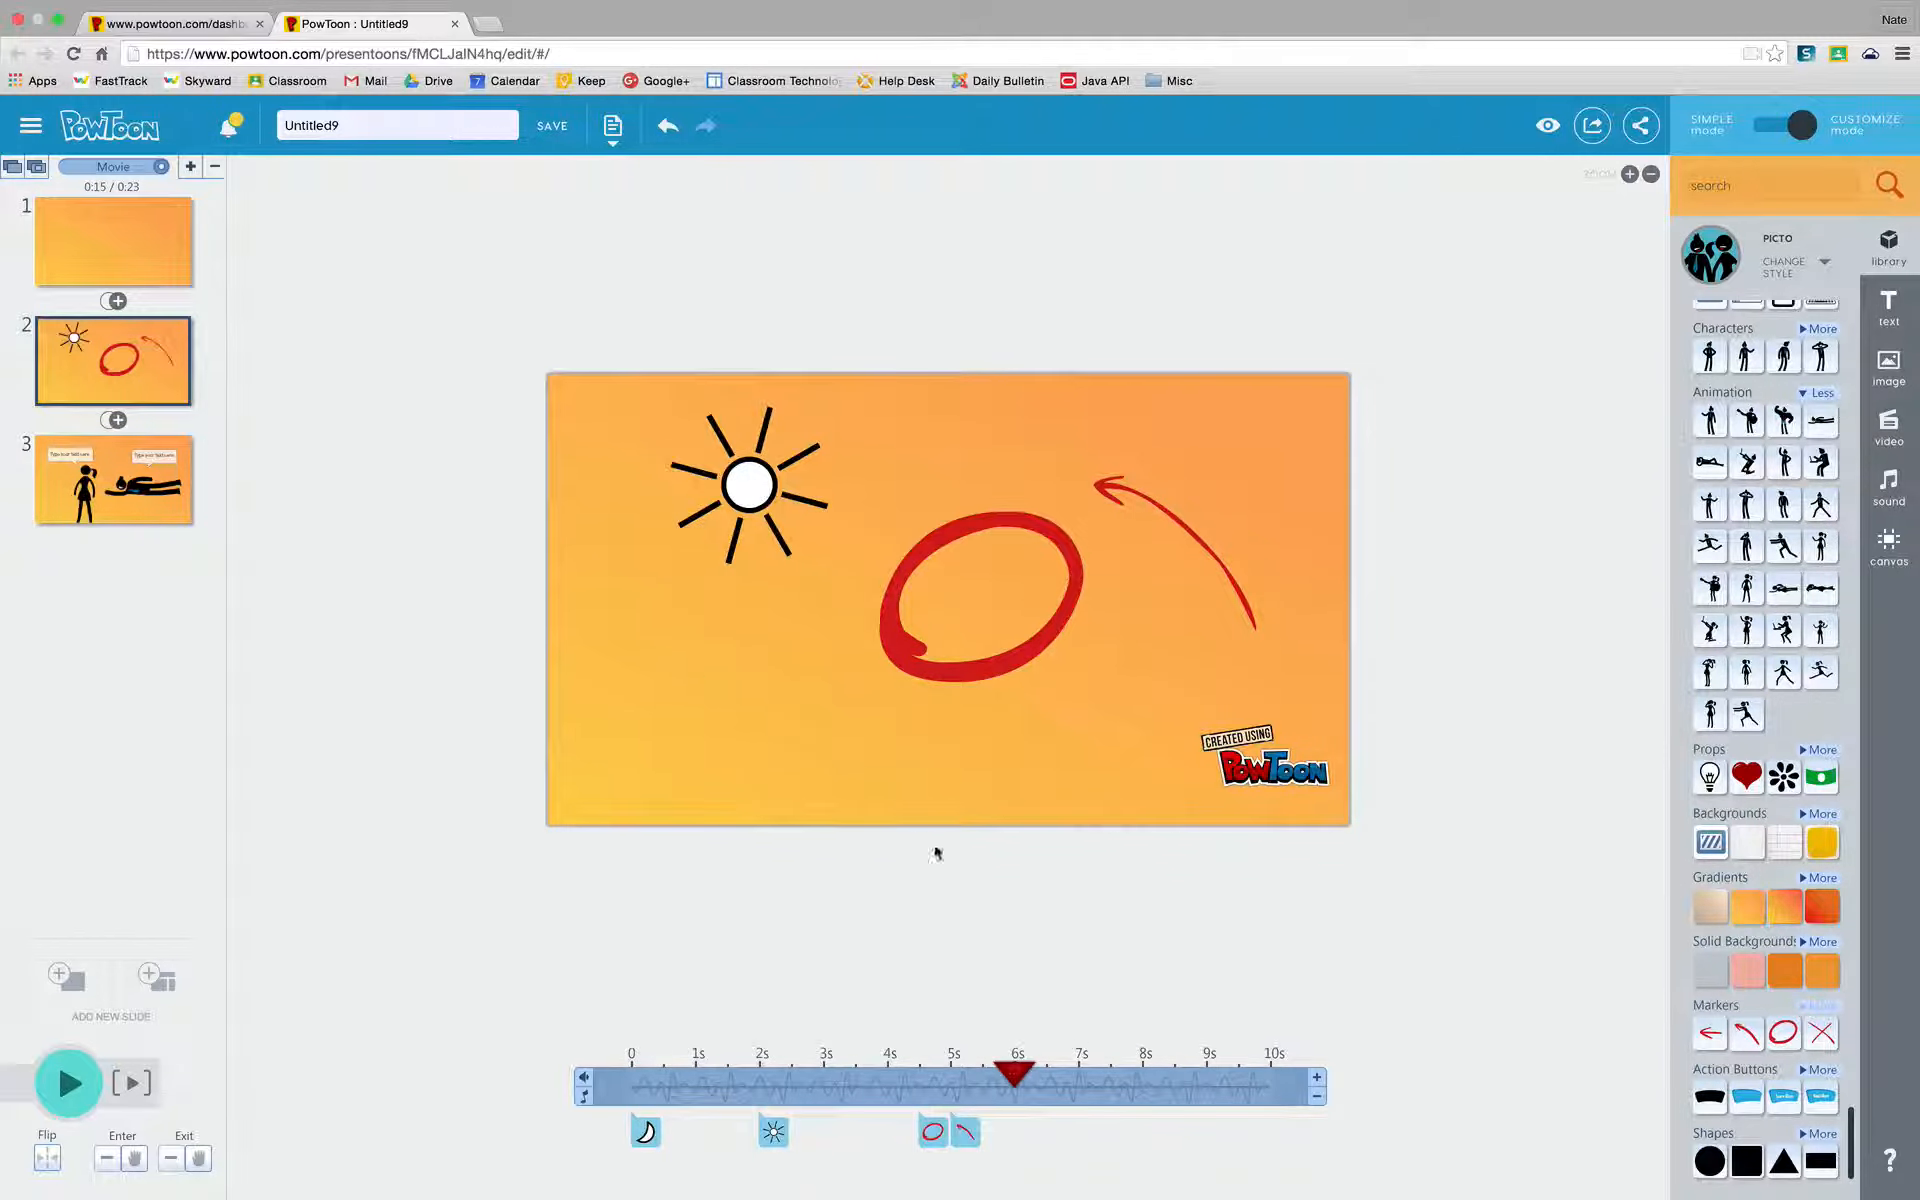
{"action": "left_click", "coordinate": [1316, 1099]}
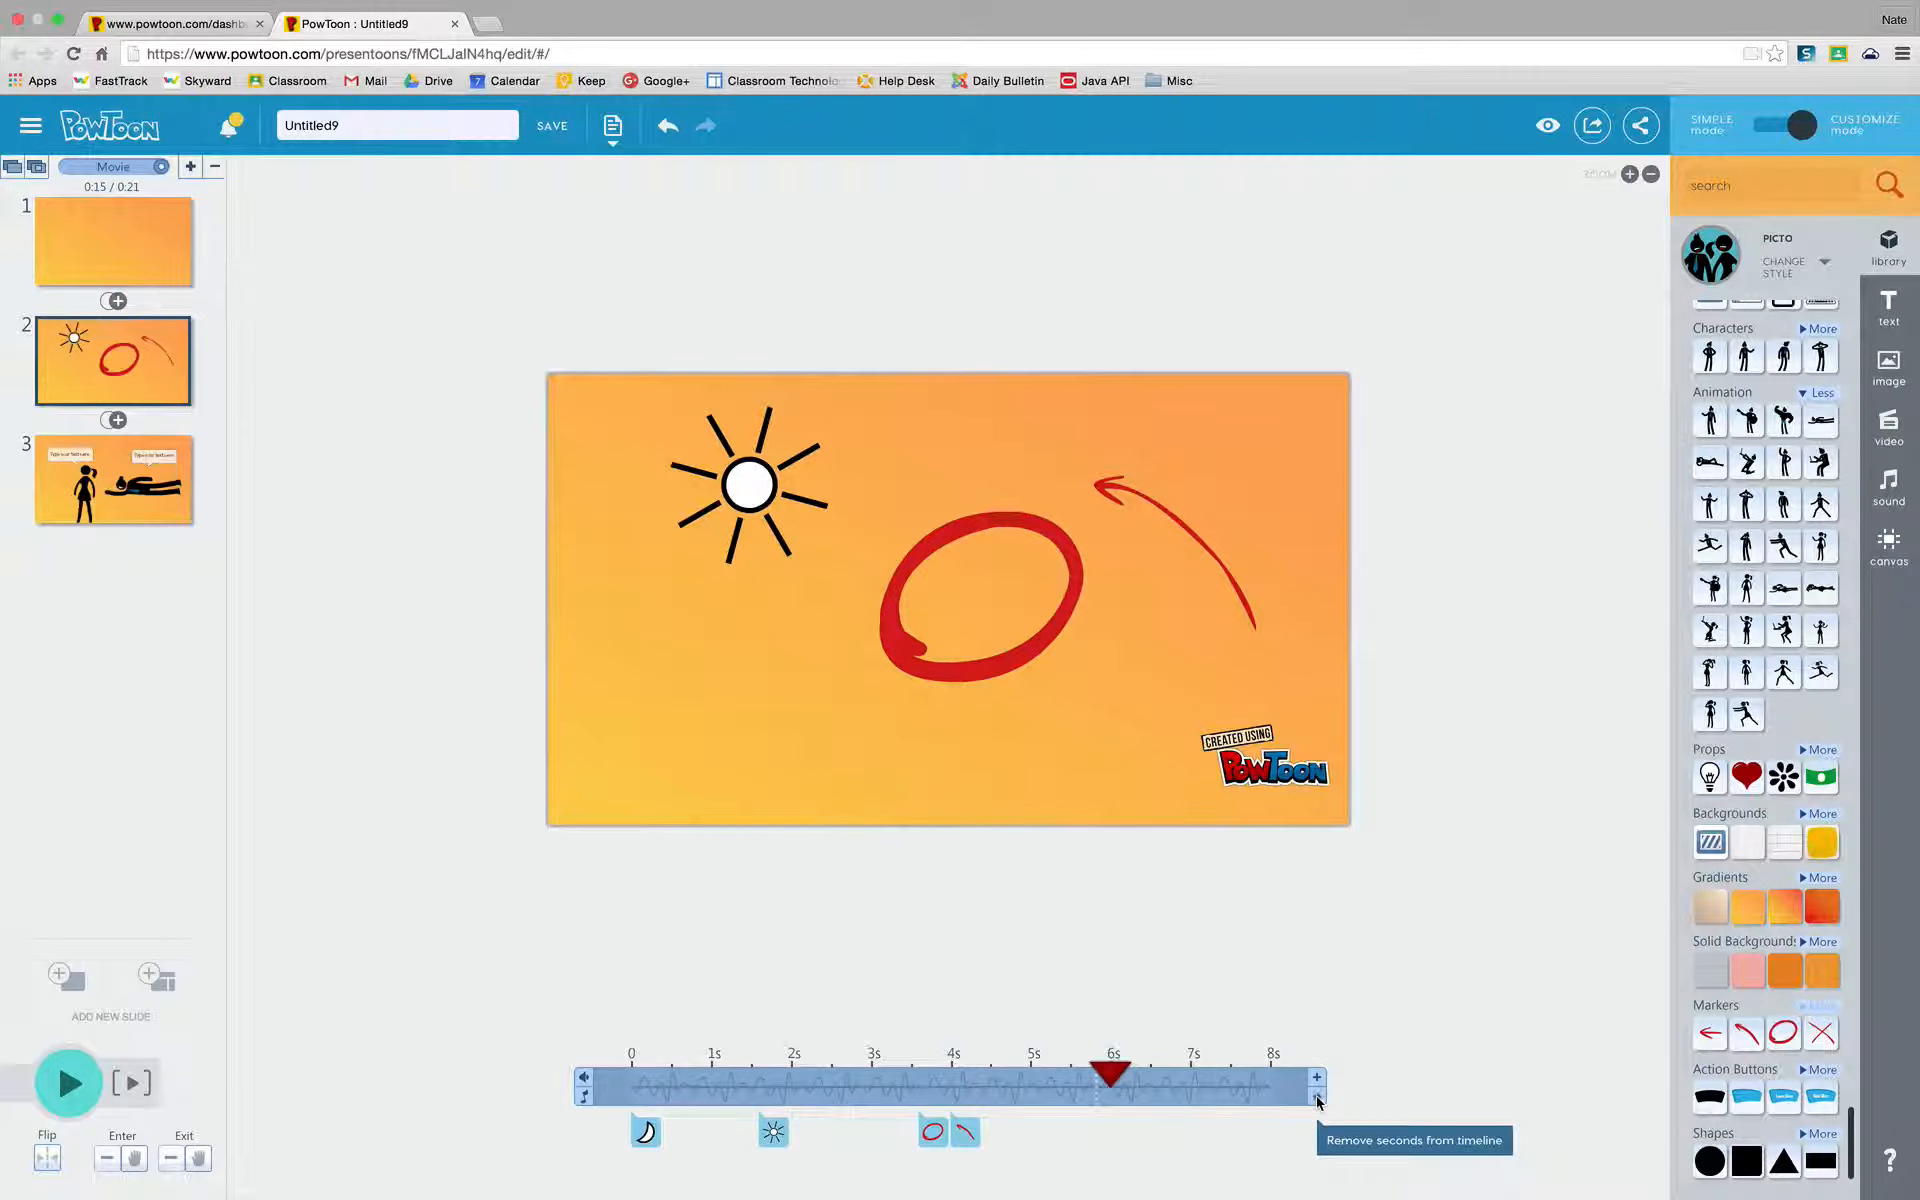
{"action": "left_click", "coordinate": [1317, 1099]}
{"action": "left_click", "coordinate": [1317, 1099]}
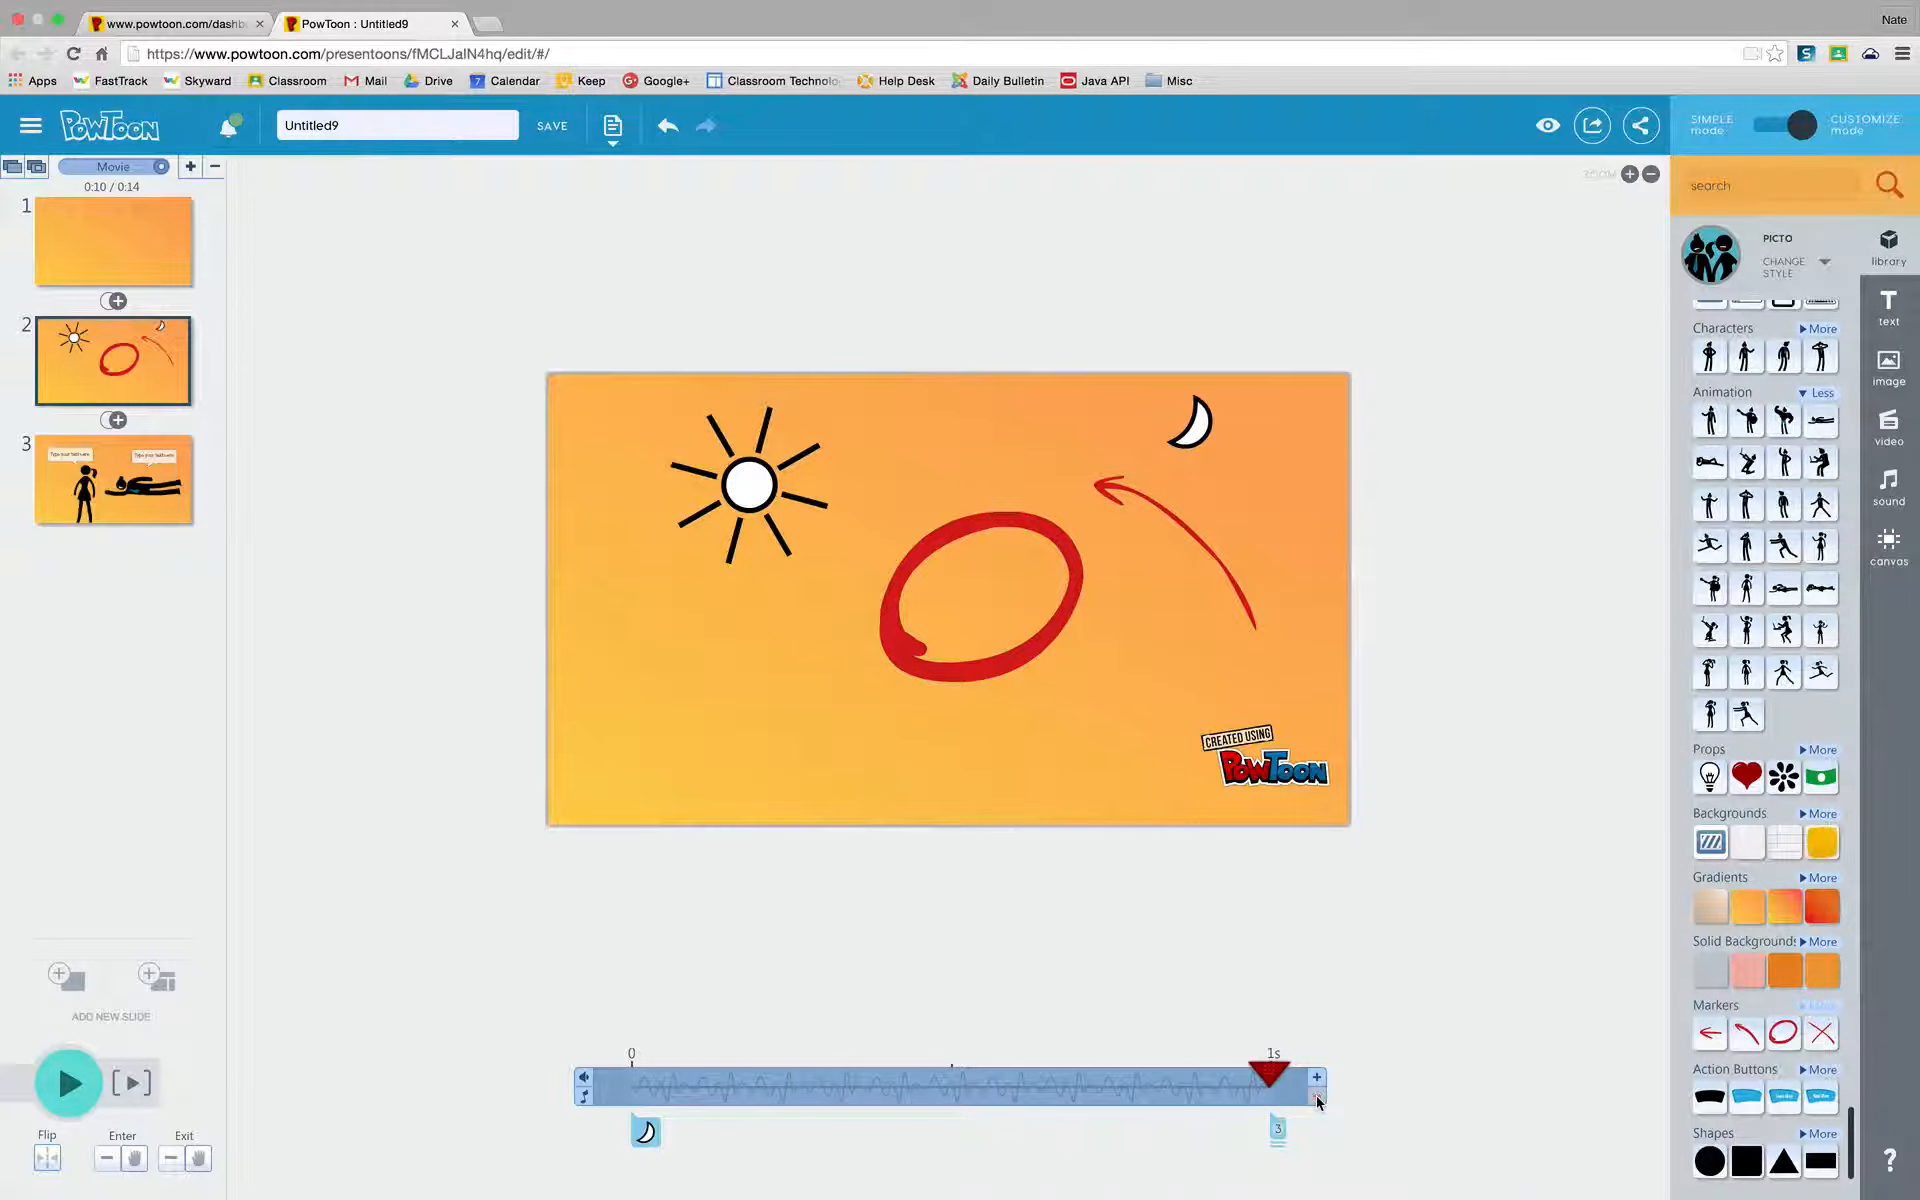
{"action": "left_click", "coordinate": [1317, 1077]}
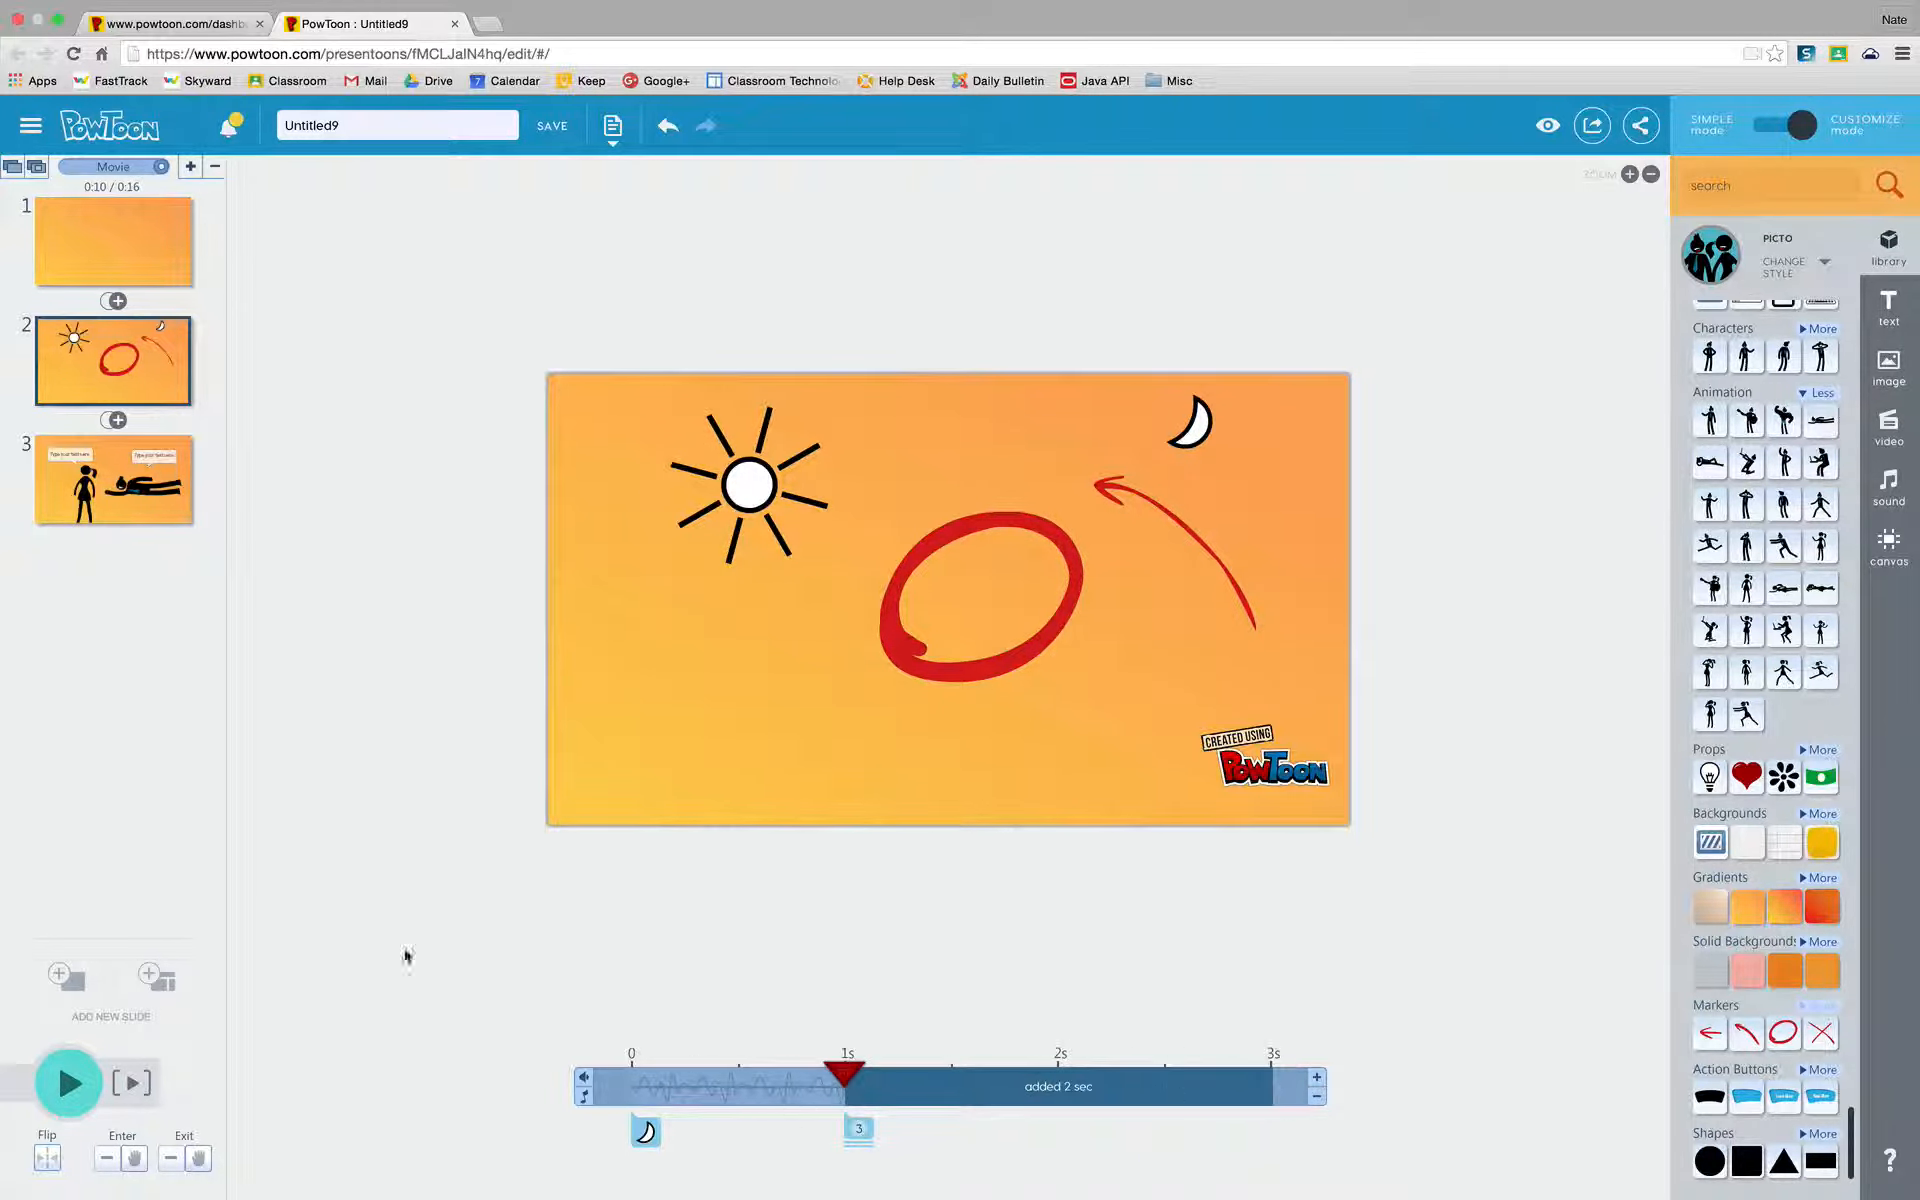
{"action": "left_click", "coordinate": [108, 260]}
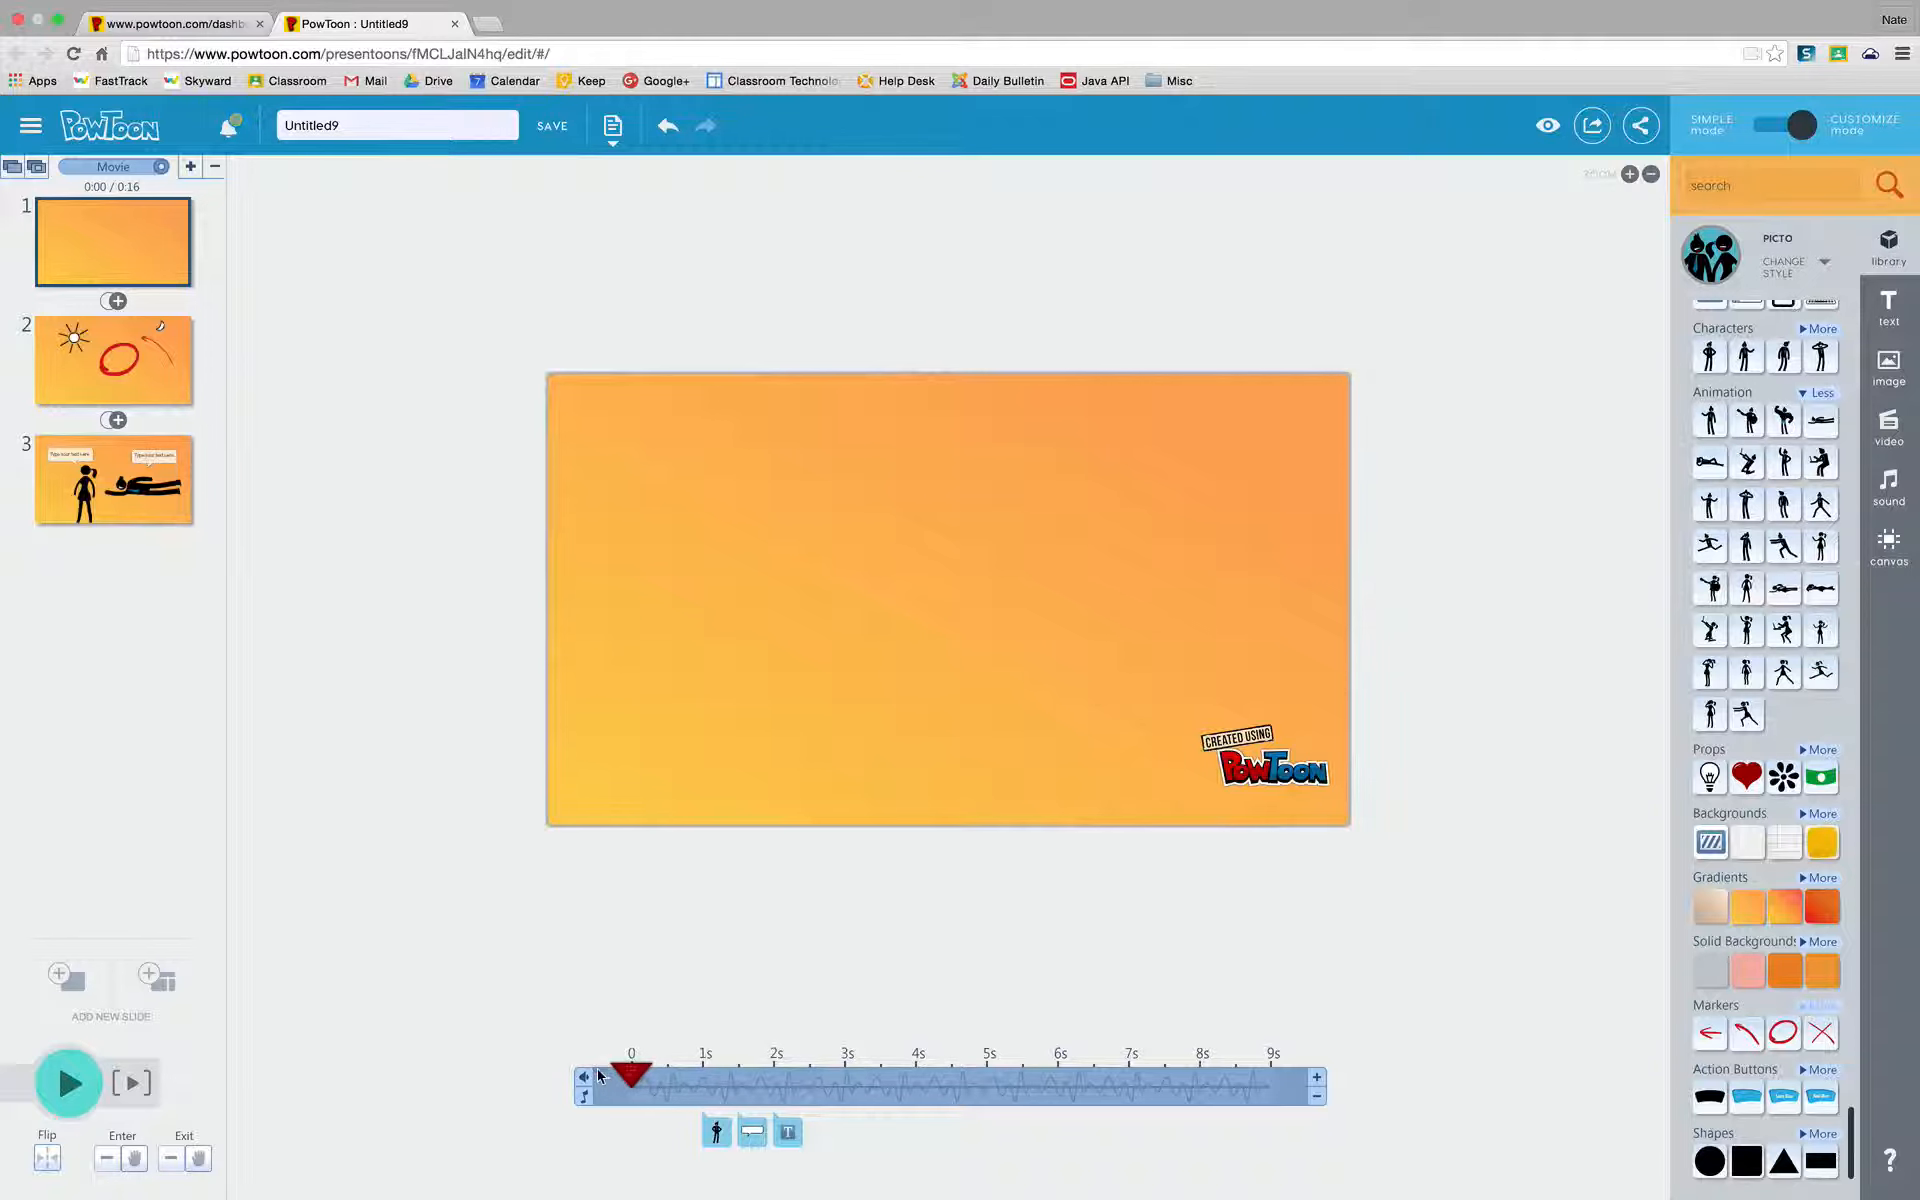
{"action": "left_click", "coordinate": [68, 1083]}
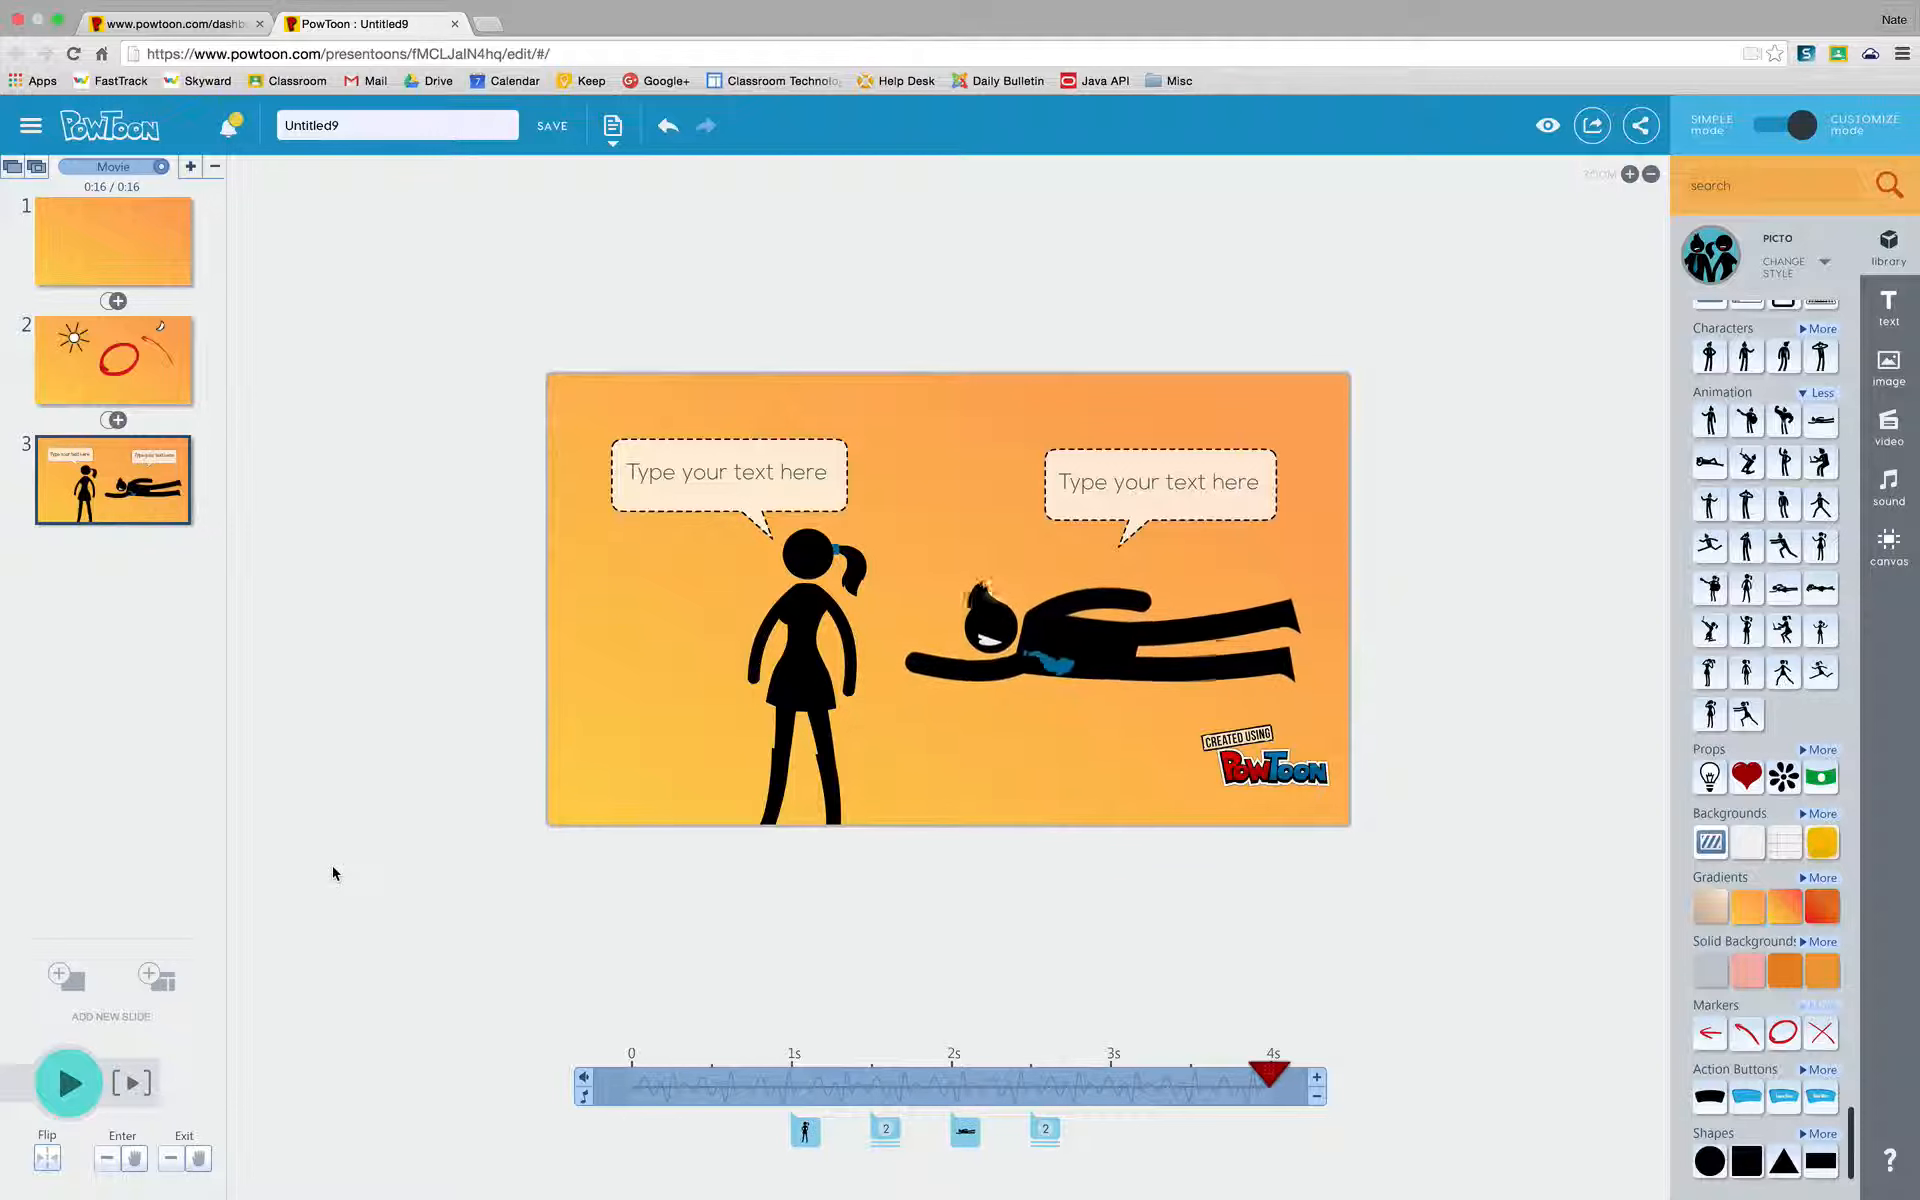
Extend slide 3 by 16 seconds so the movie runs 0:32
{"action": "left_click", "coordinate": [1317, 1079]}
{"action": "left_click", "coordinate": [1317, 1079]}
{"action": "left_click", "coordinate": [1317, 1079]}
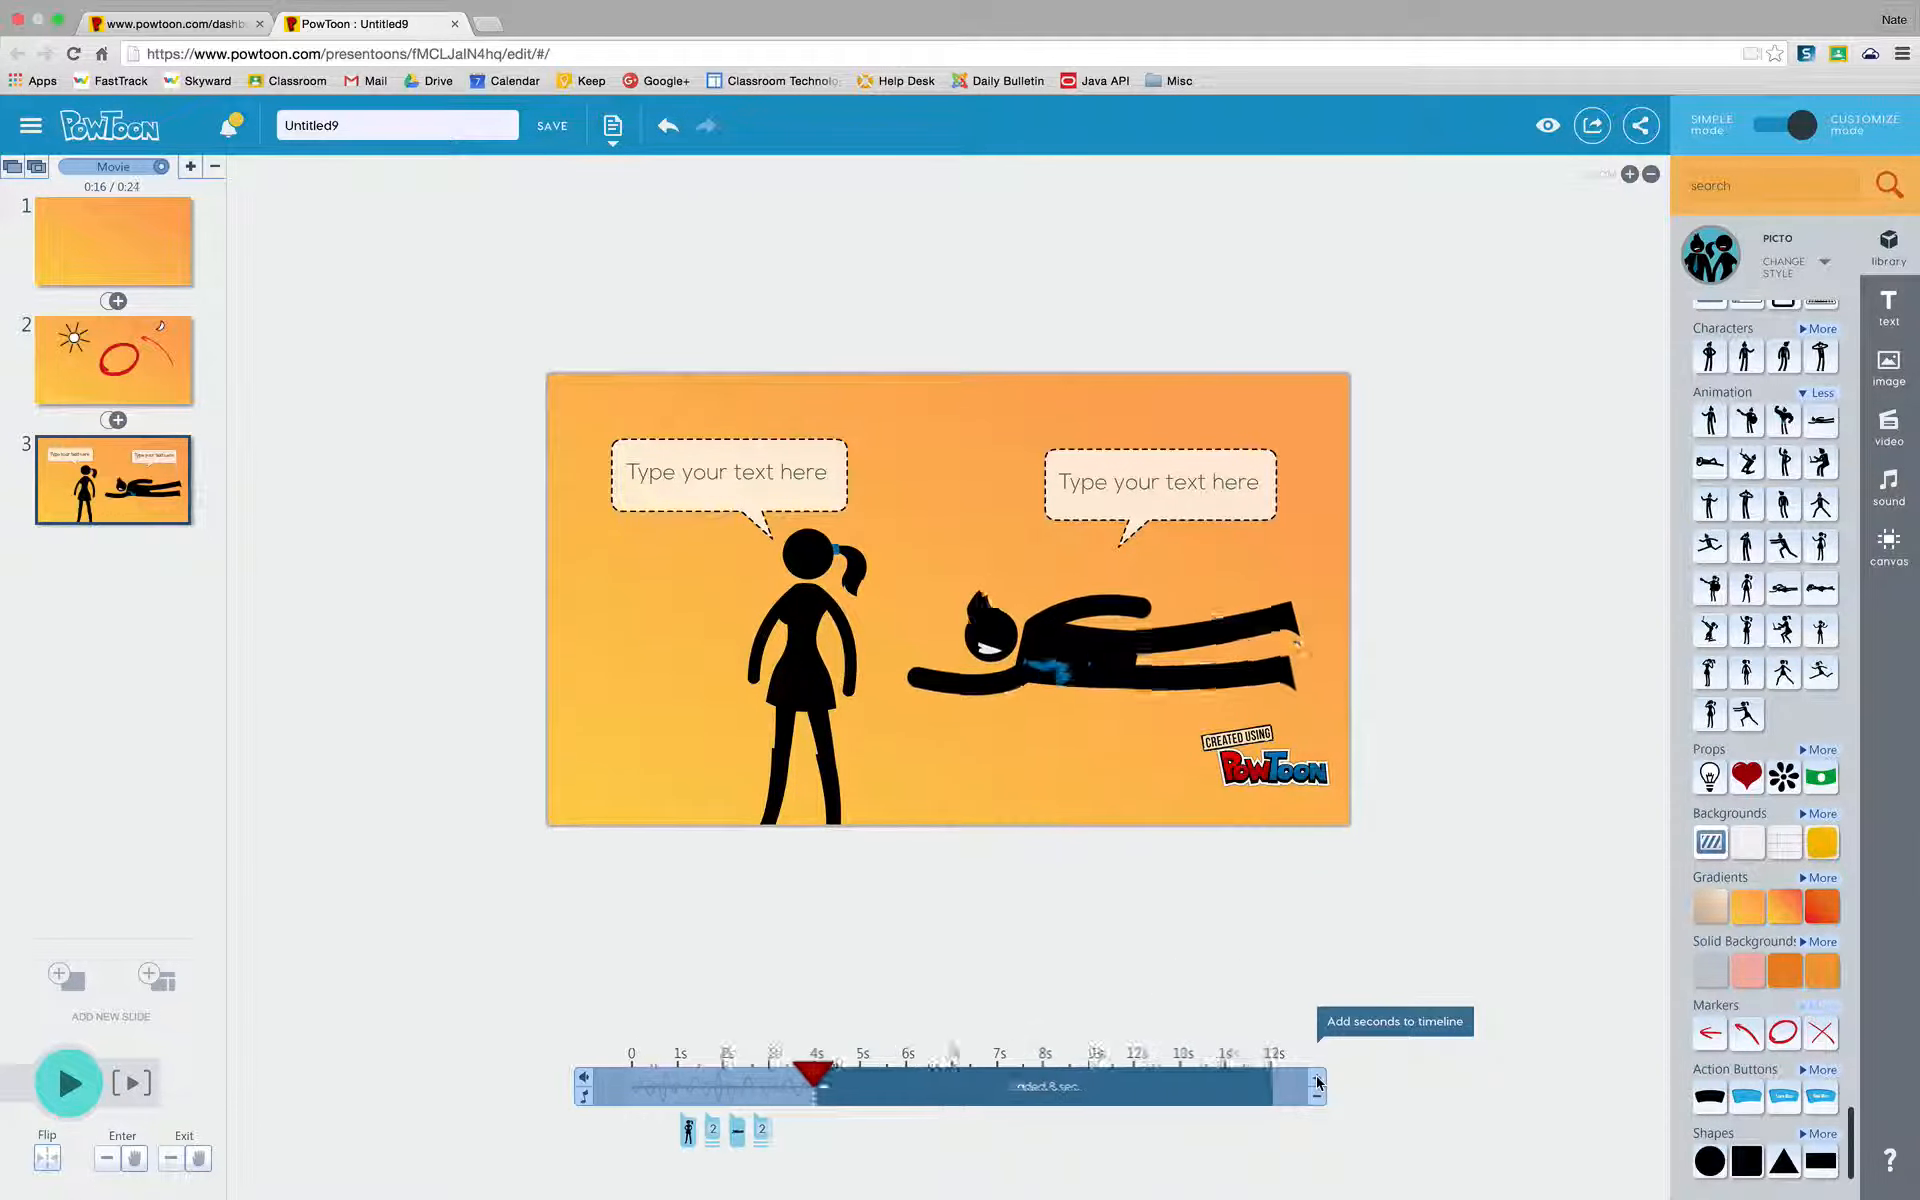
{"action": "left_click", "coordinate": [1316, 1078]}
{"action": "left_click", "coordinate": [1317, 1079]}
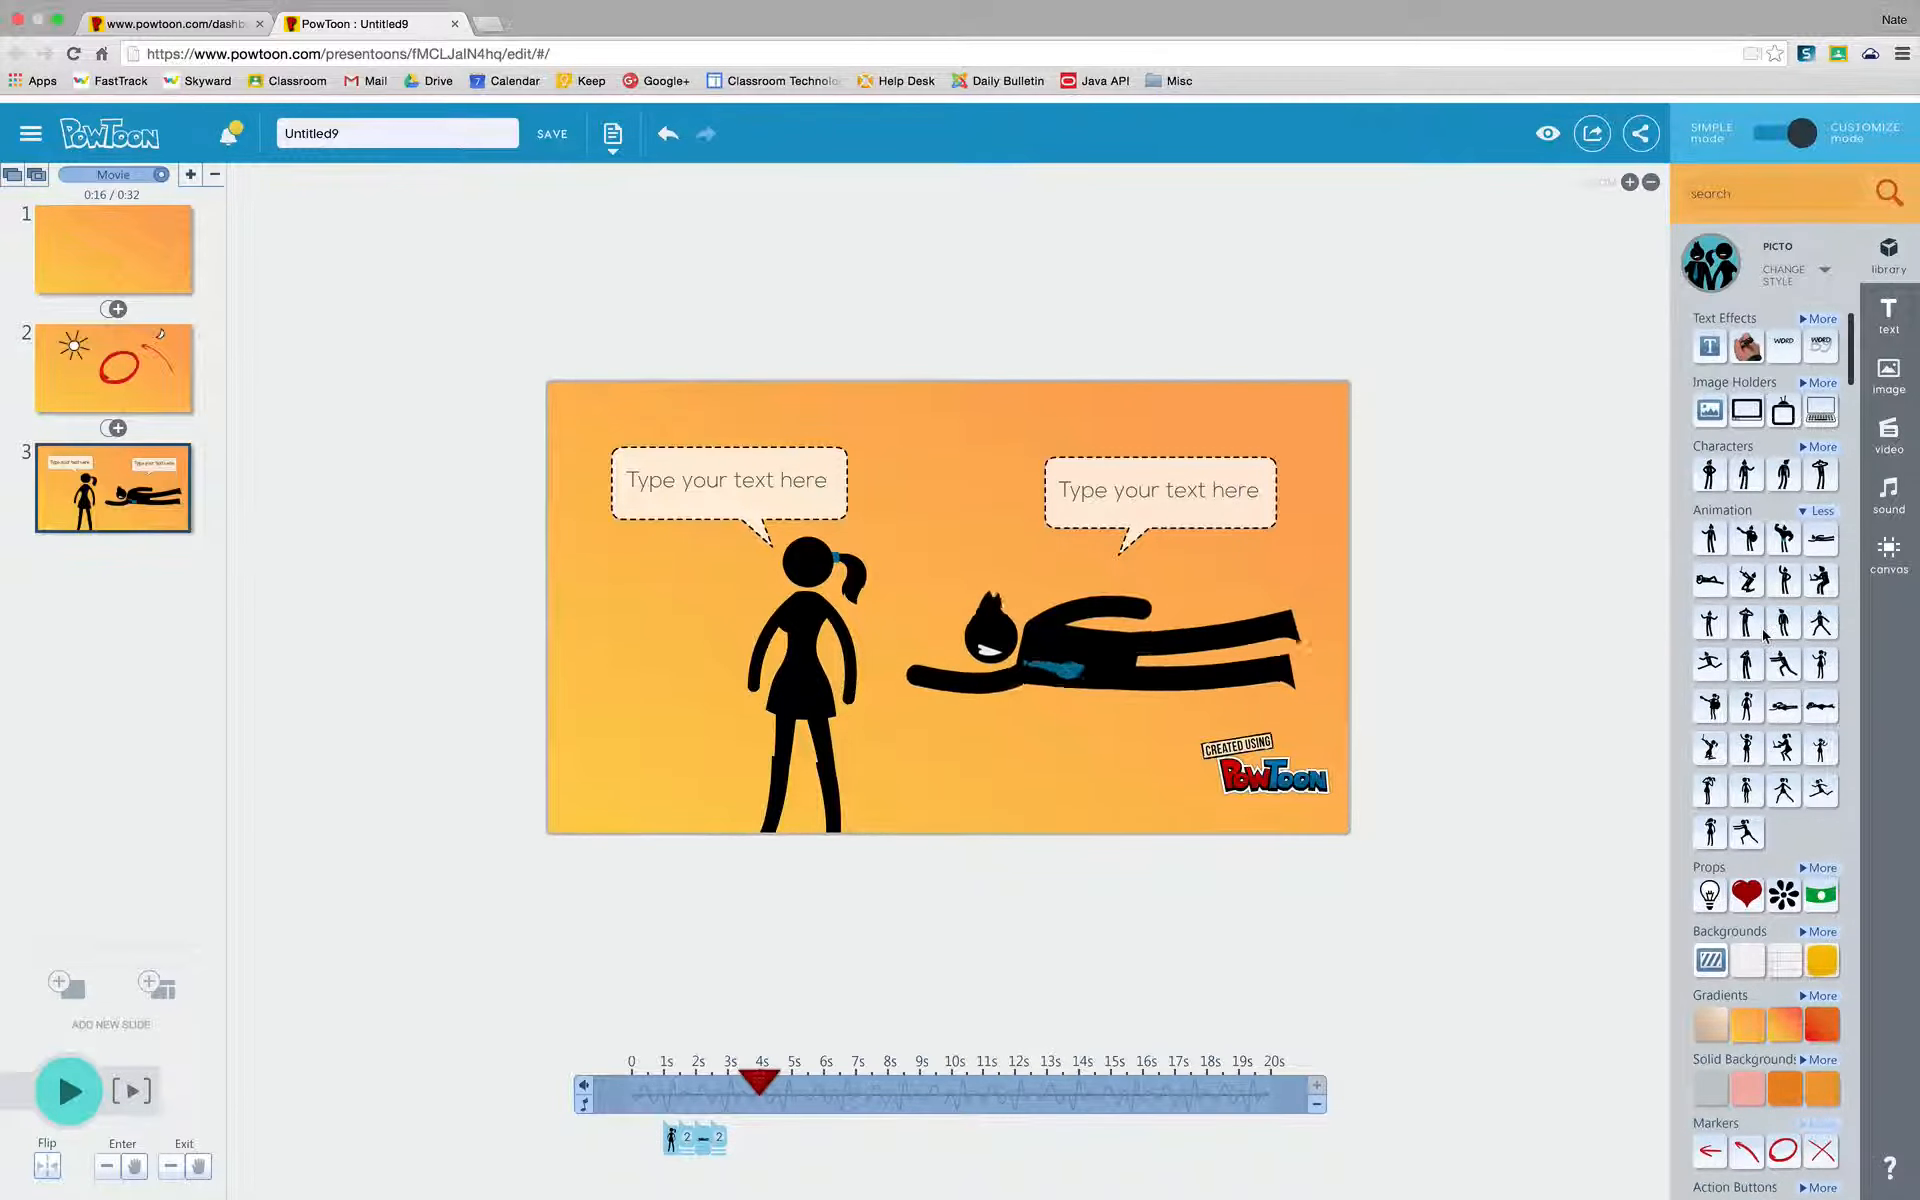
Show the library's character style gallery
{"action": "mouse_move", "coordinate": [1779, 588]}
{"action": "scroll", "coordinate": [1779, 588], "scroll_direction": "up", "scroll_amount": 2}
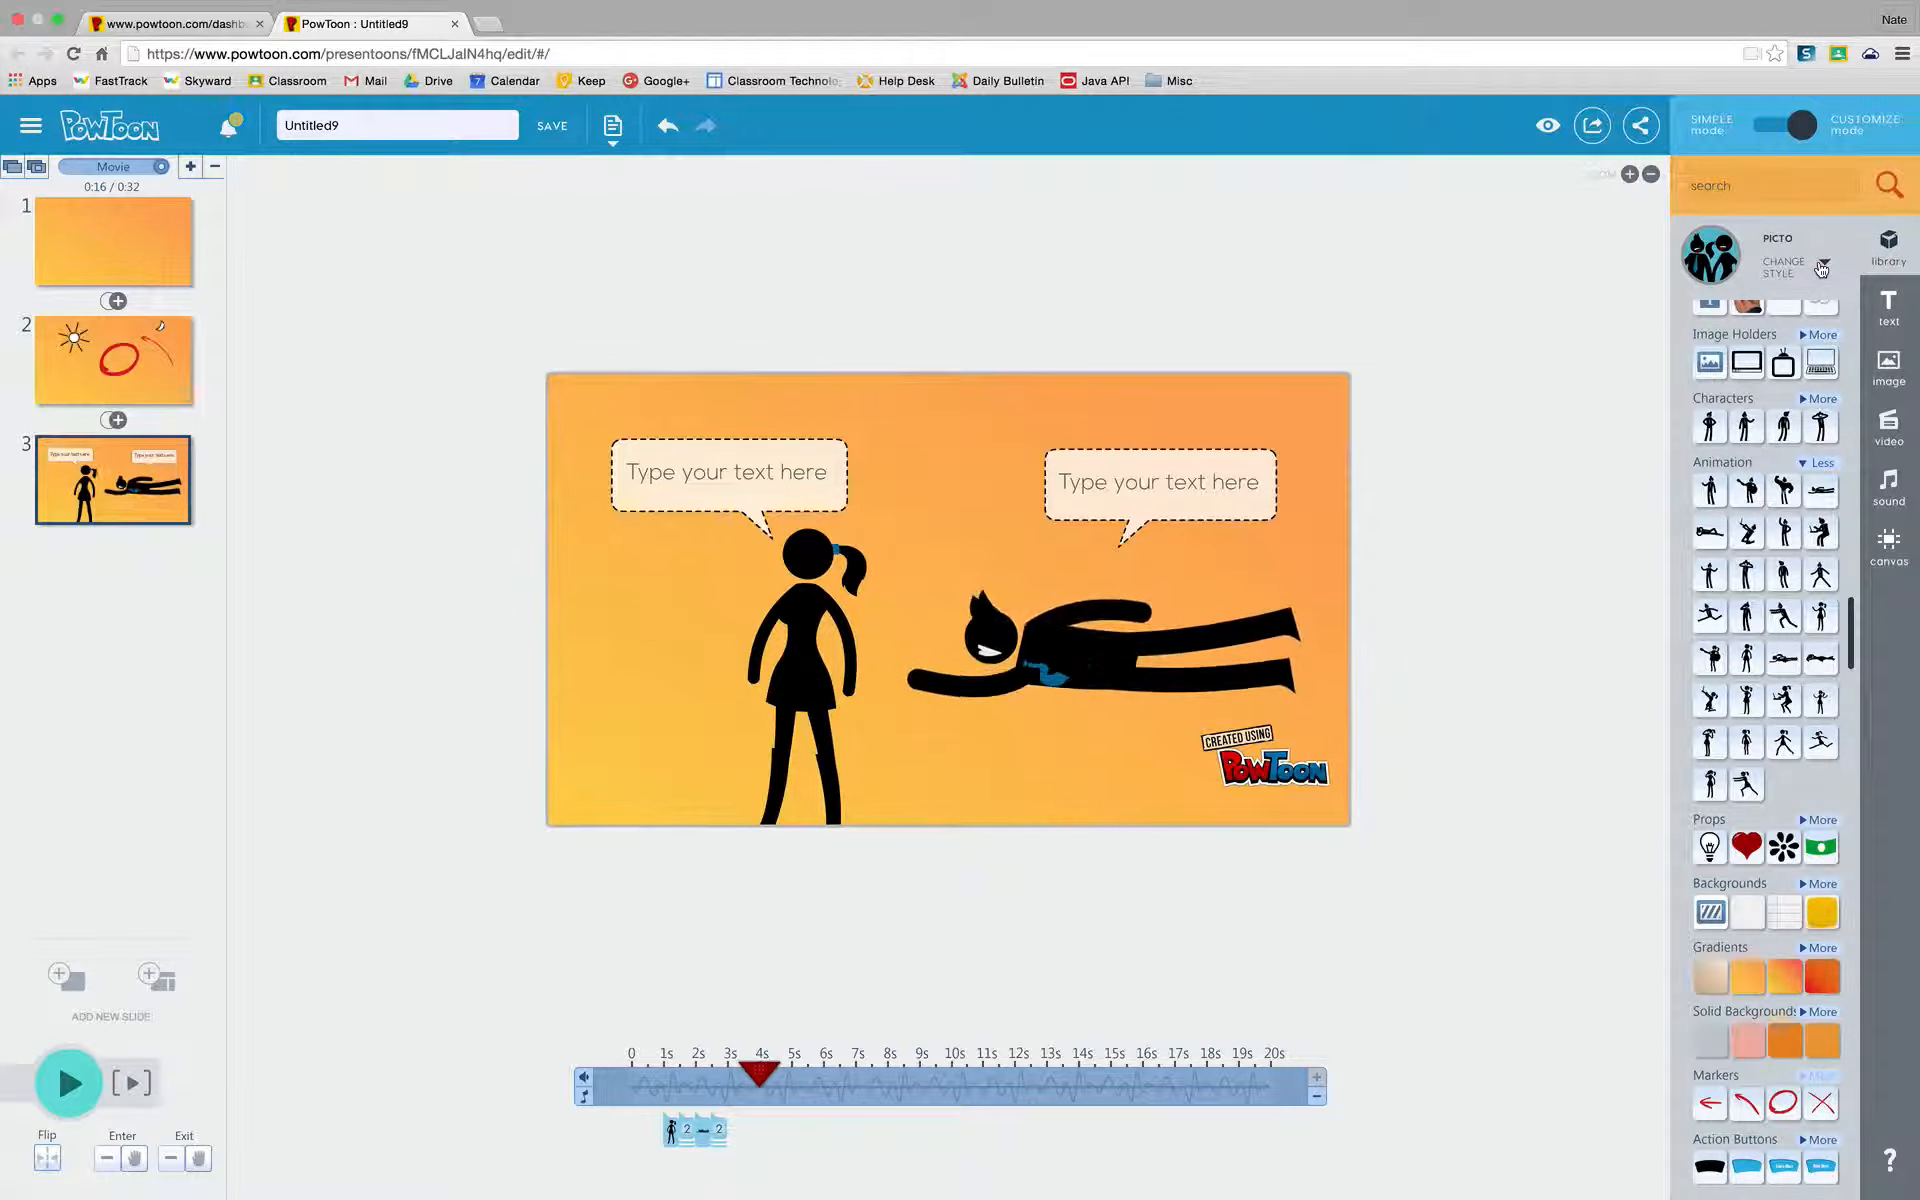
{"action": "left_click", "coordinate": [1822, 268]}
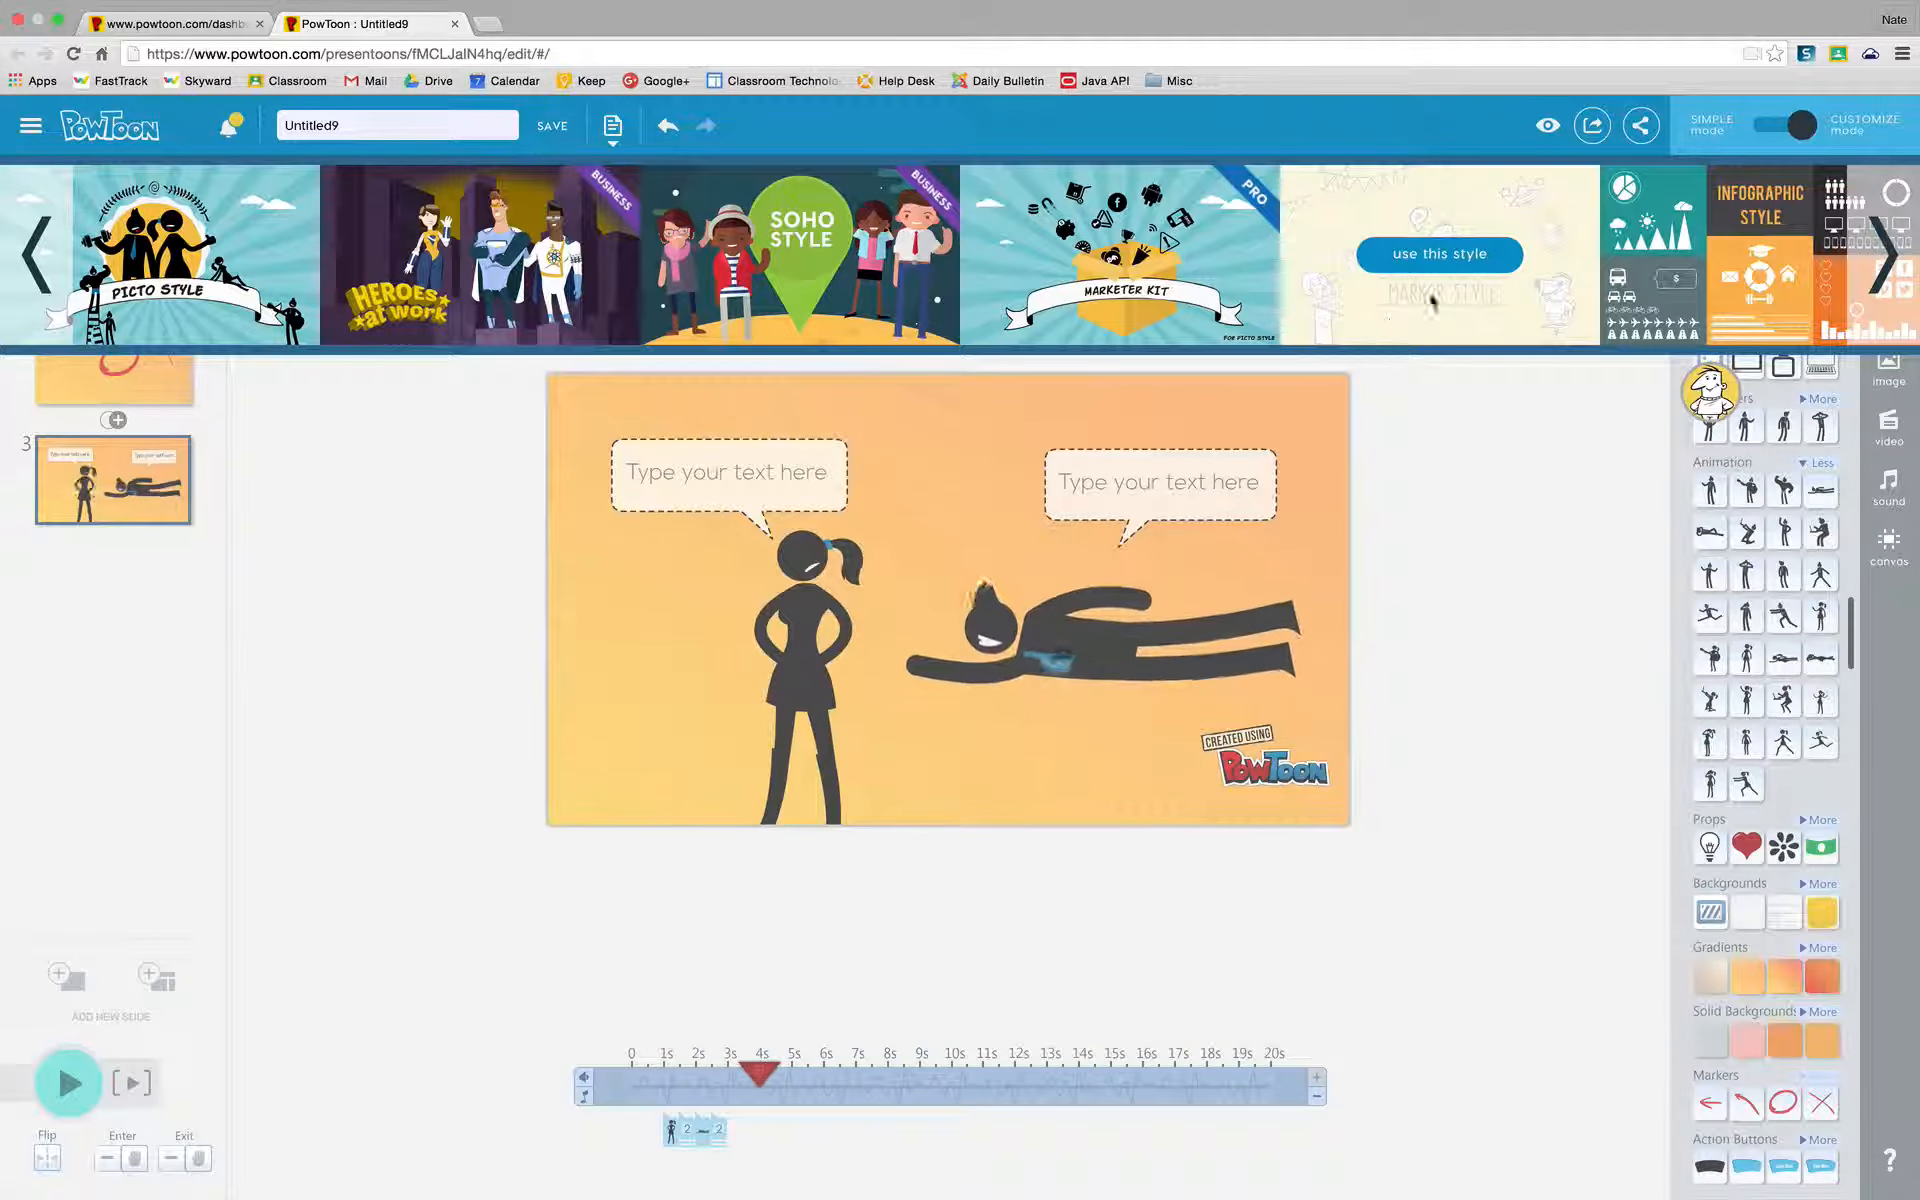
Switch the library to Marker style and place the Surprised animated character on the slide
{"action": "left_click", "coordinate": [1440, 254]}
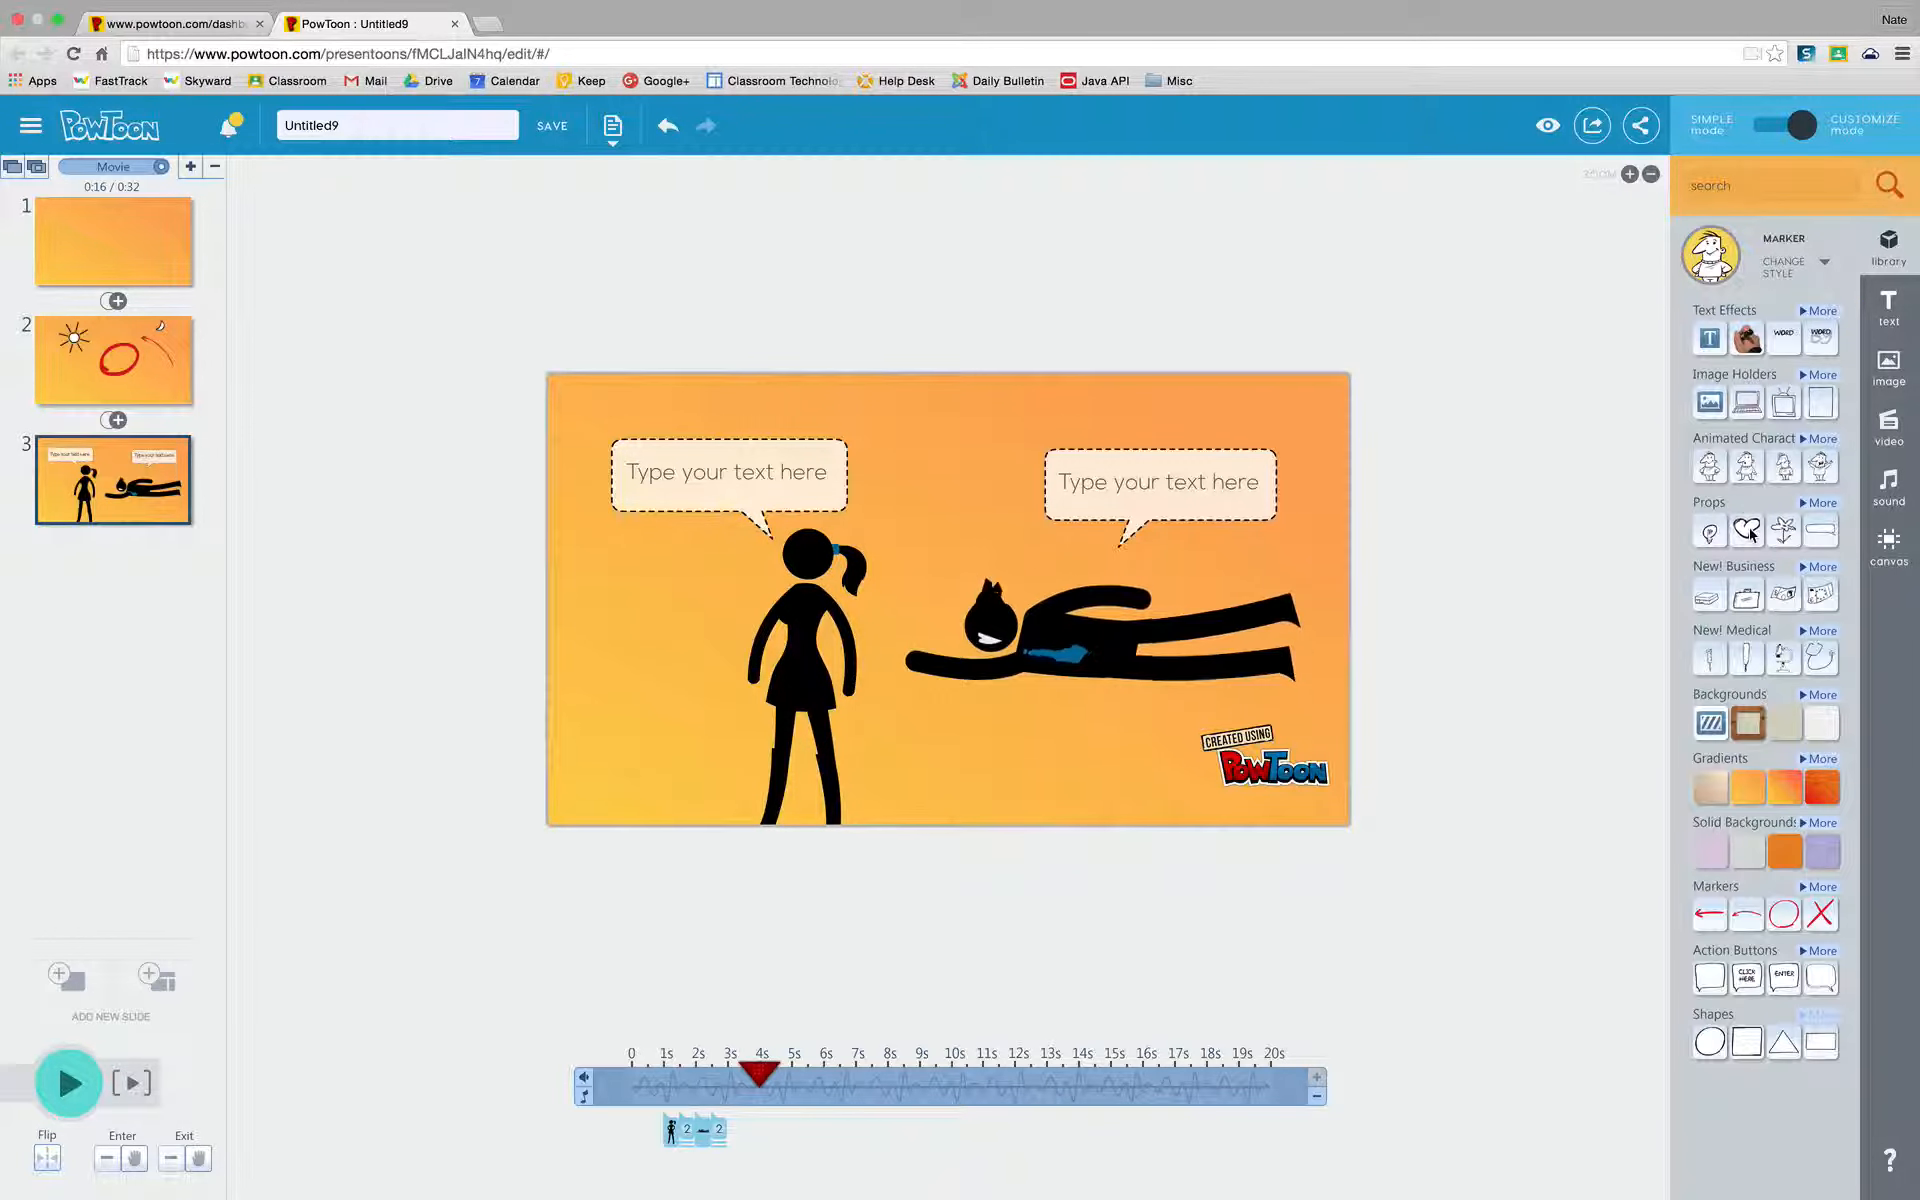
{"action": "mouse_move", "coordinate": [1750, 470]}
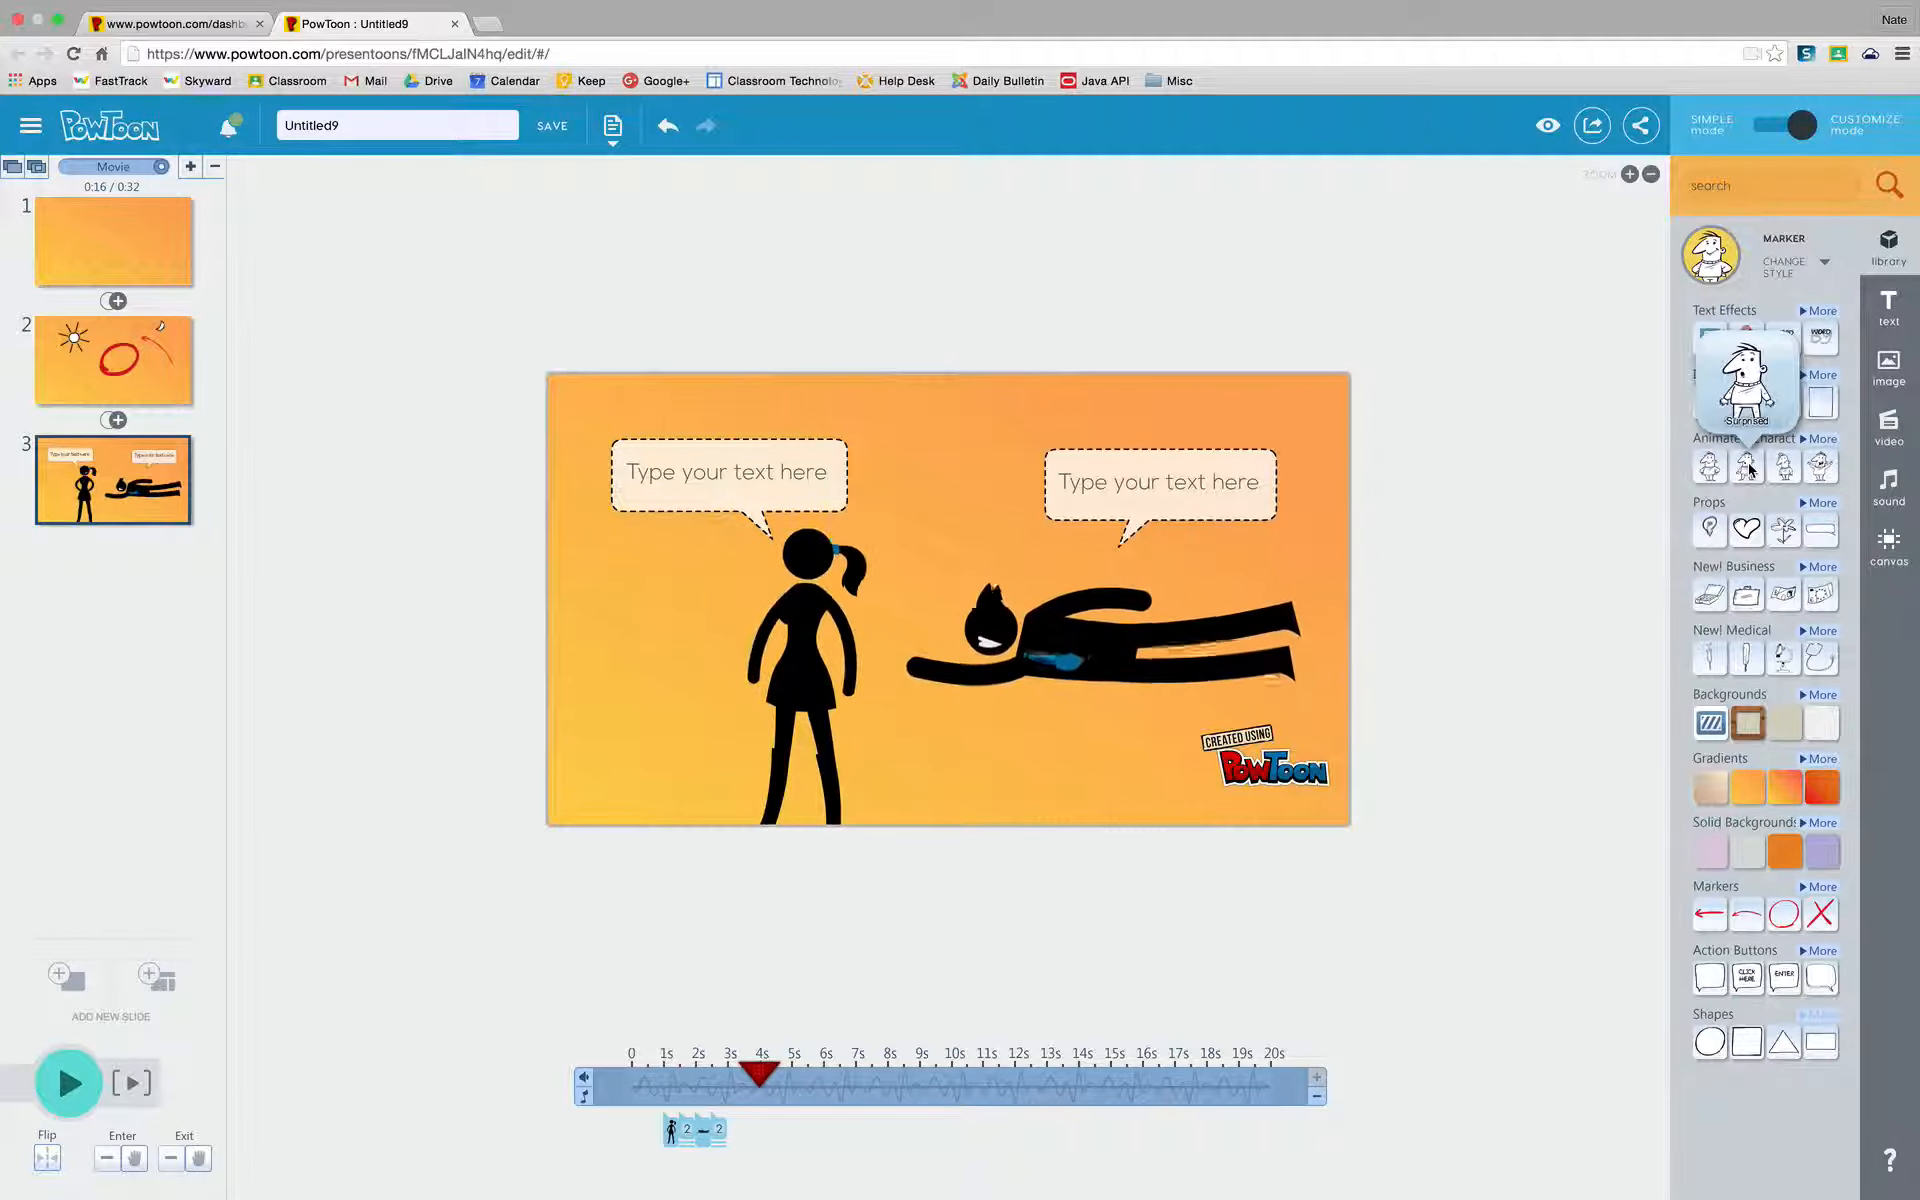
{"action": "left_click_drag", "start_coordinate": [1750, 470], "coordinate": [937, 773]}
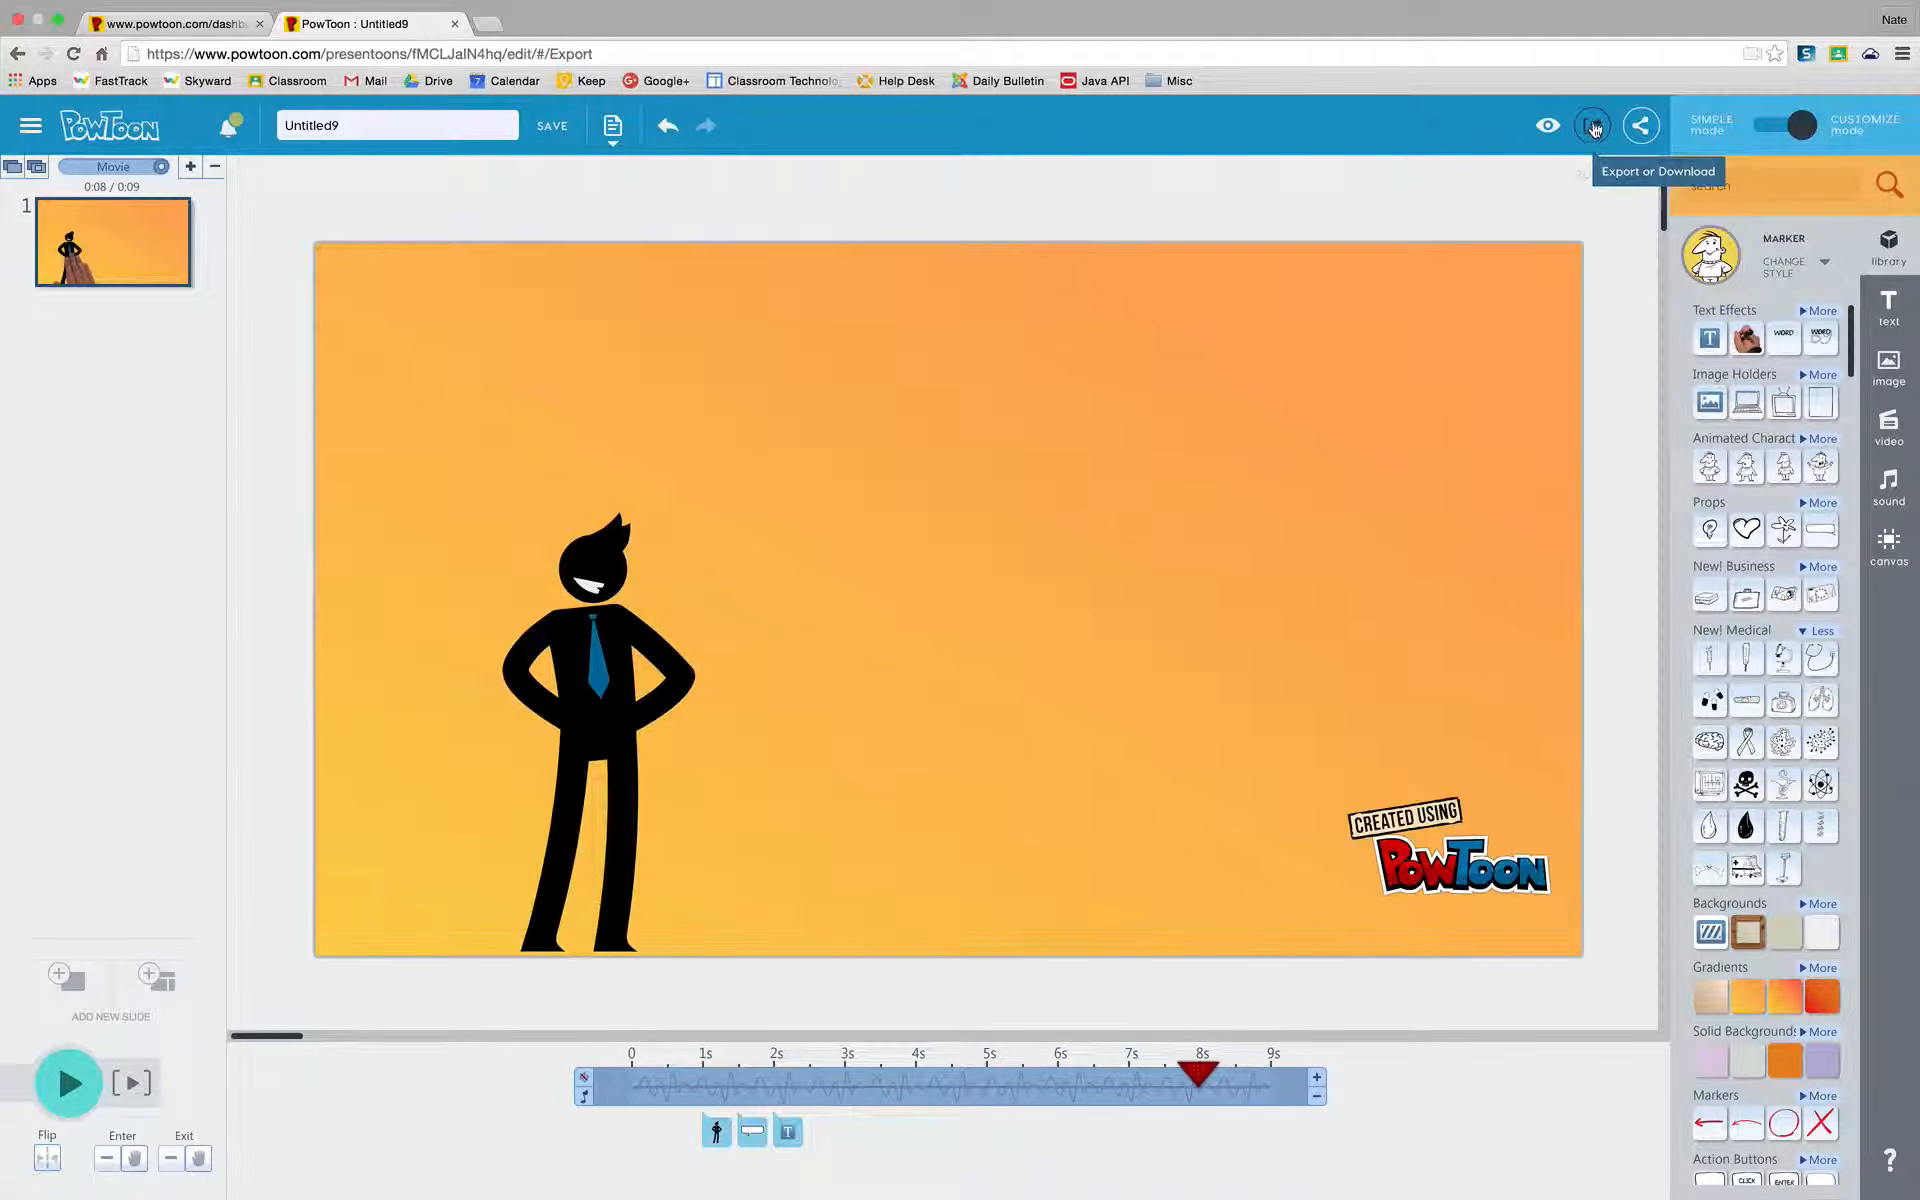
Export as a movie with category Education, title TechDay and description 'Example'
{"action": "left_click", "coordinate": [1595, 130]}
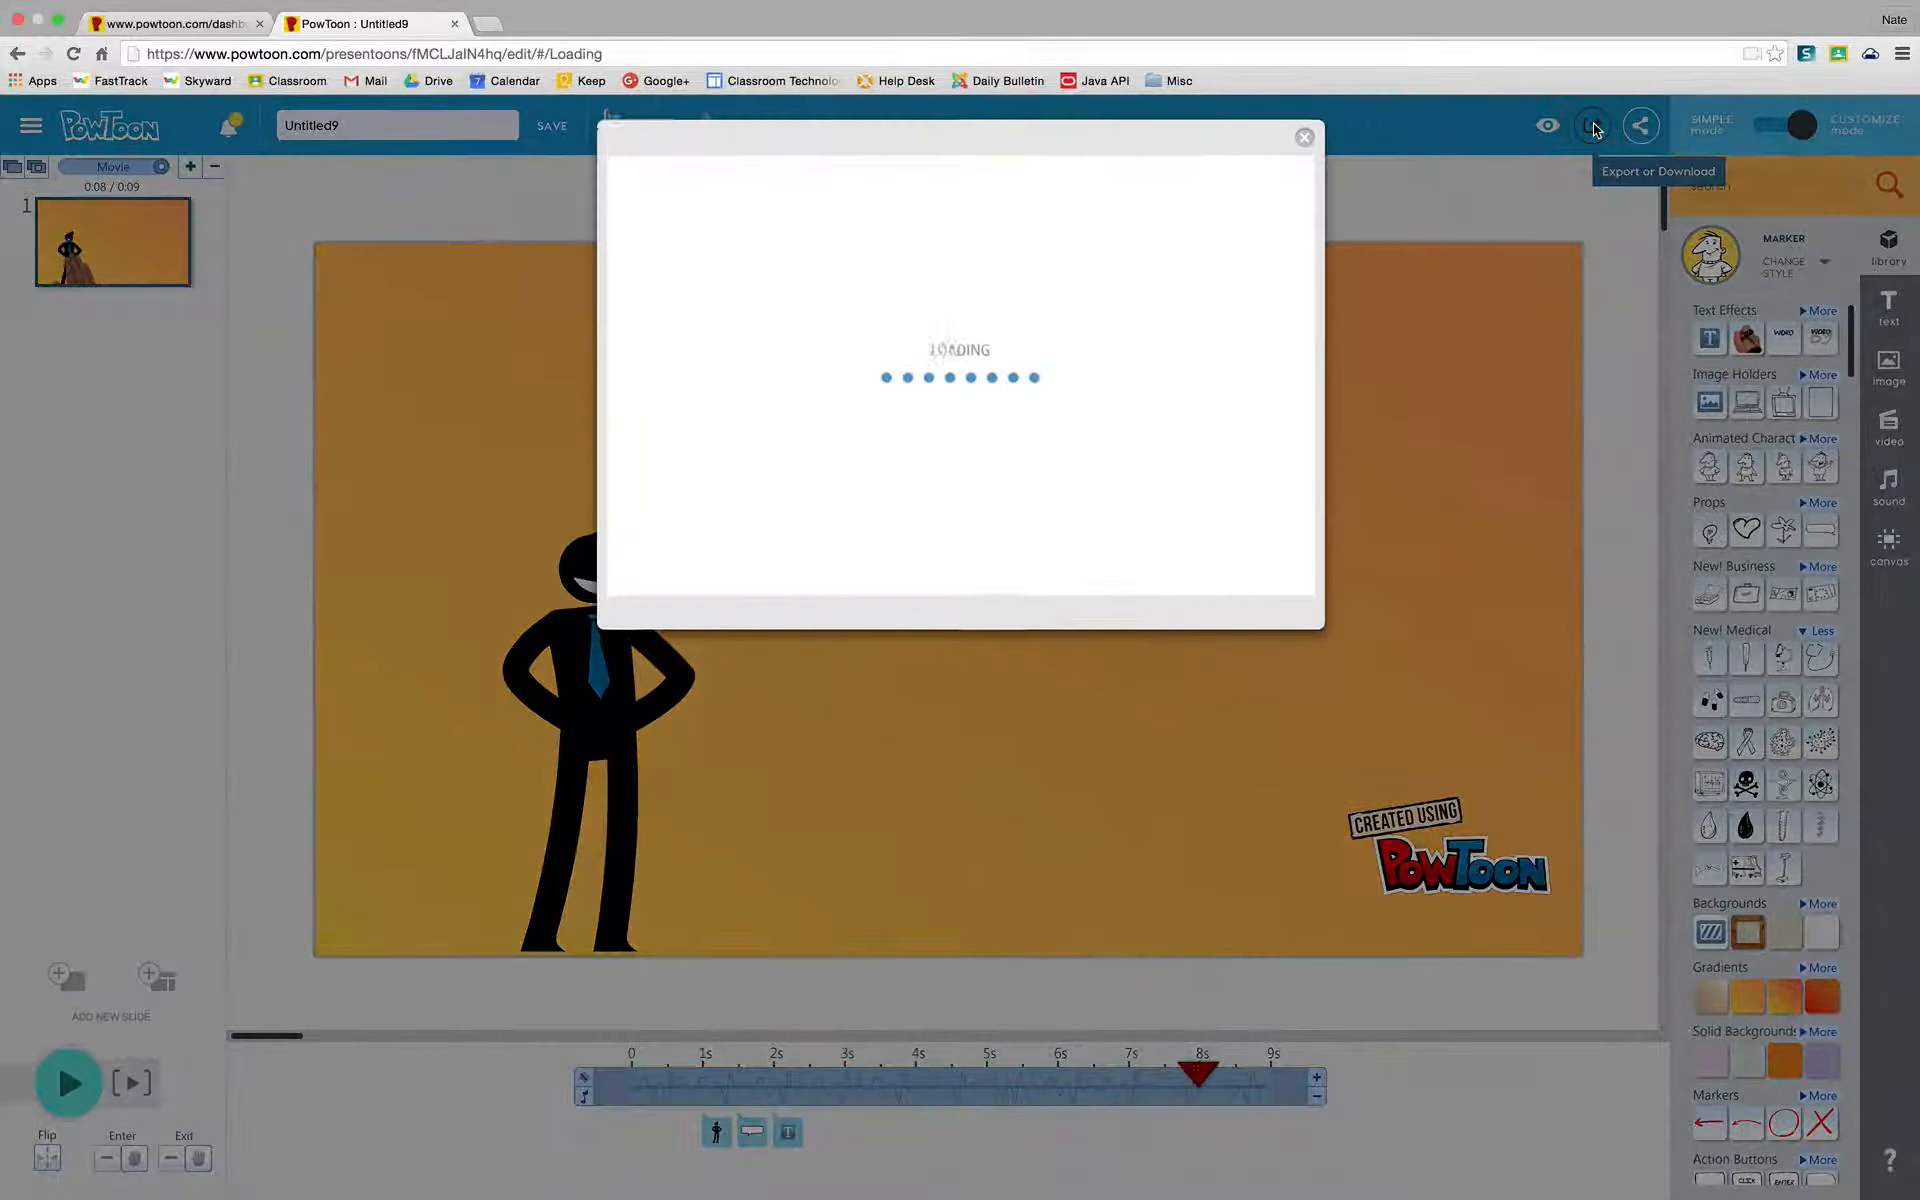
{"action": "left_click", "coordinate": [884, 248]}
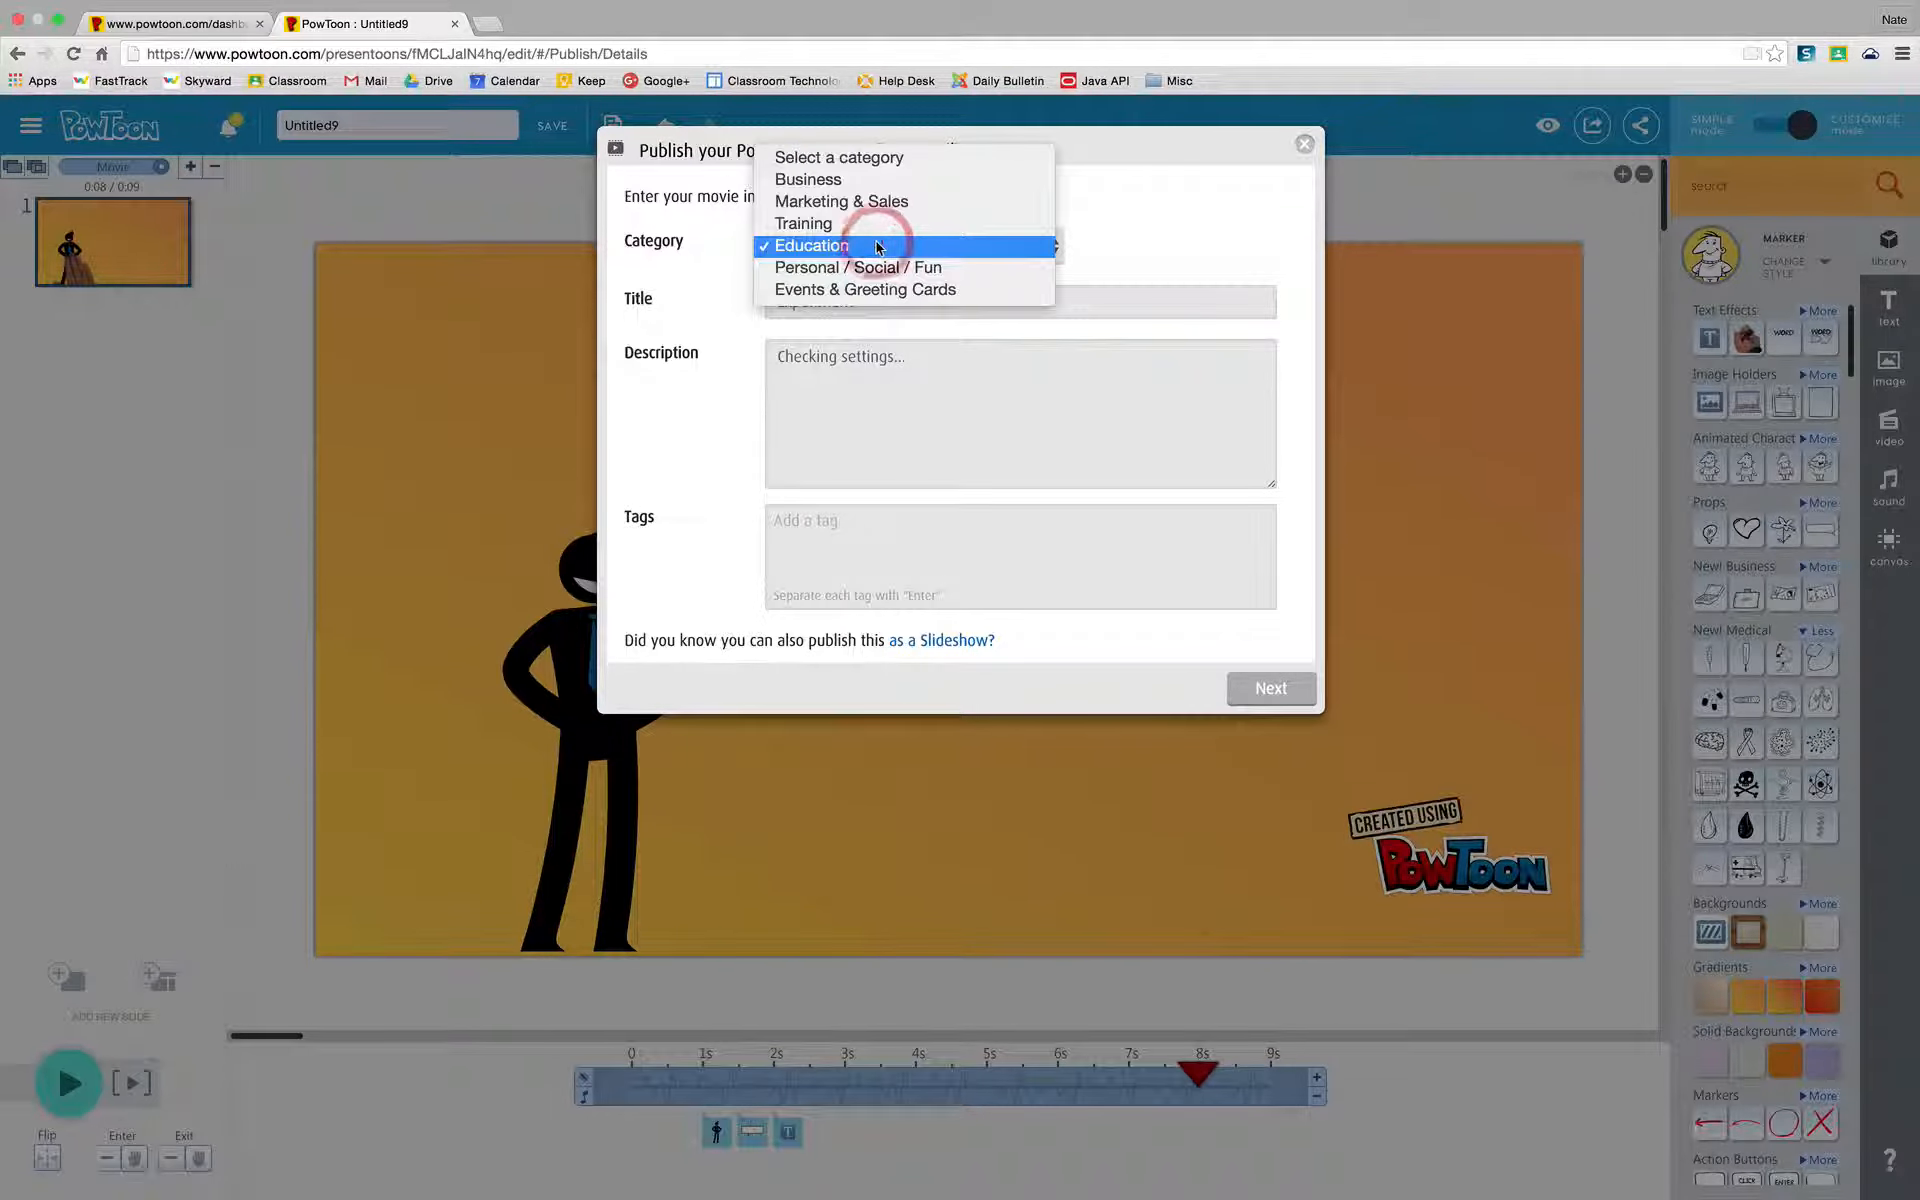
{"action": "left_click", "coordinate": [806, 245]}
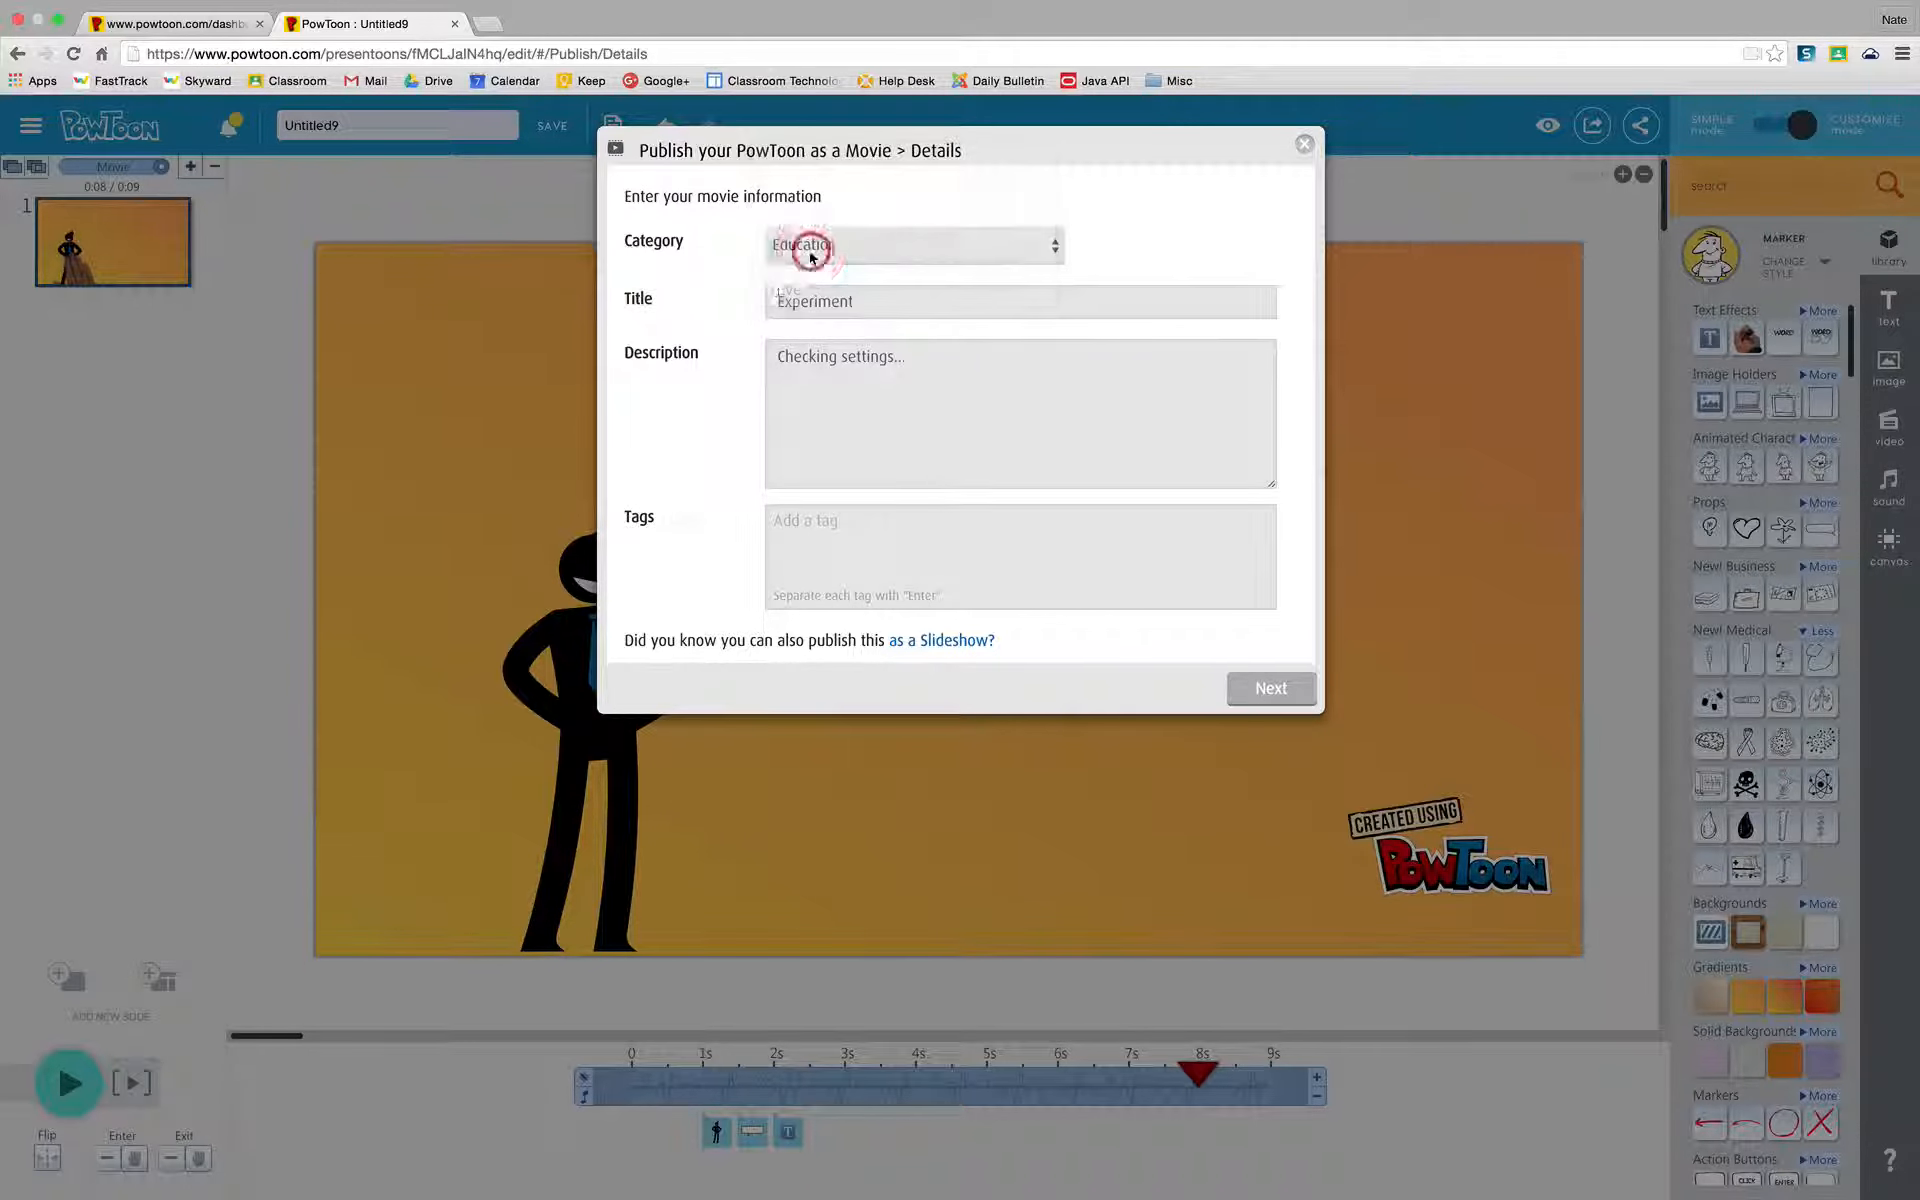
{"action": "left_click", "coordinate": [819, 306]}
{"action": "left_click_drag", "start_coordinate": [857, 303], "coordinate": [677, 299]}
{"action": "type", "text": "TechDay"}
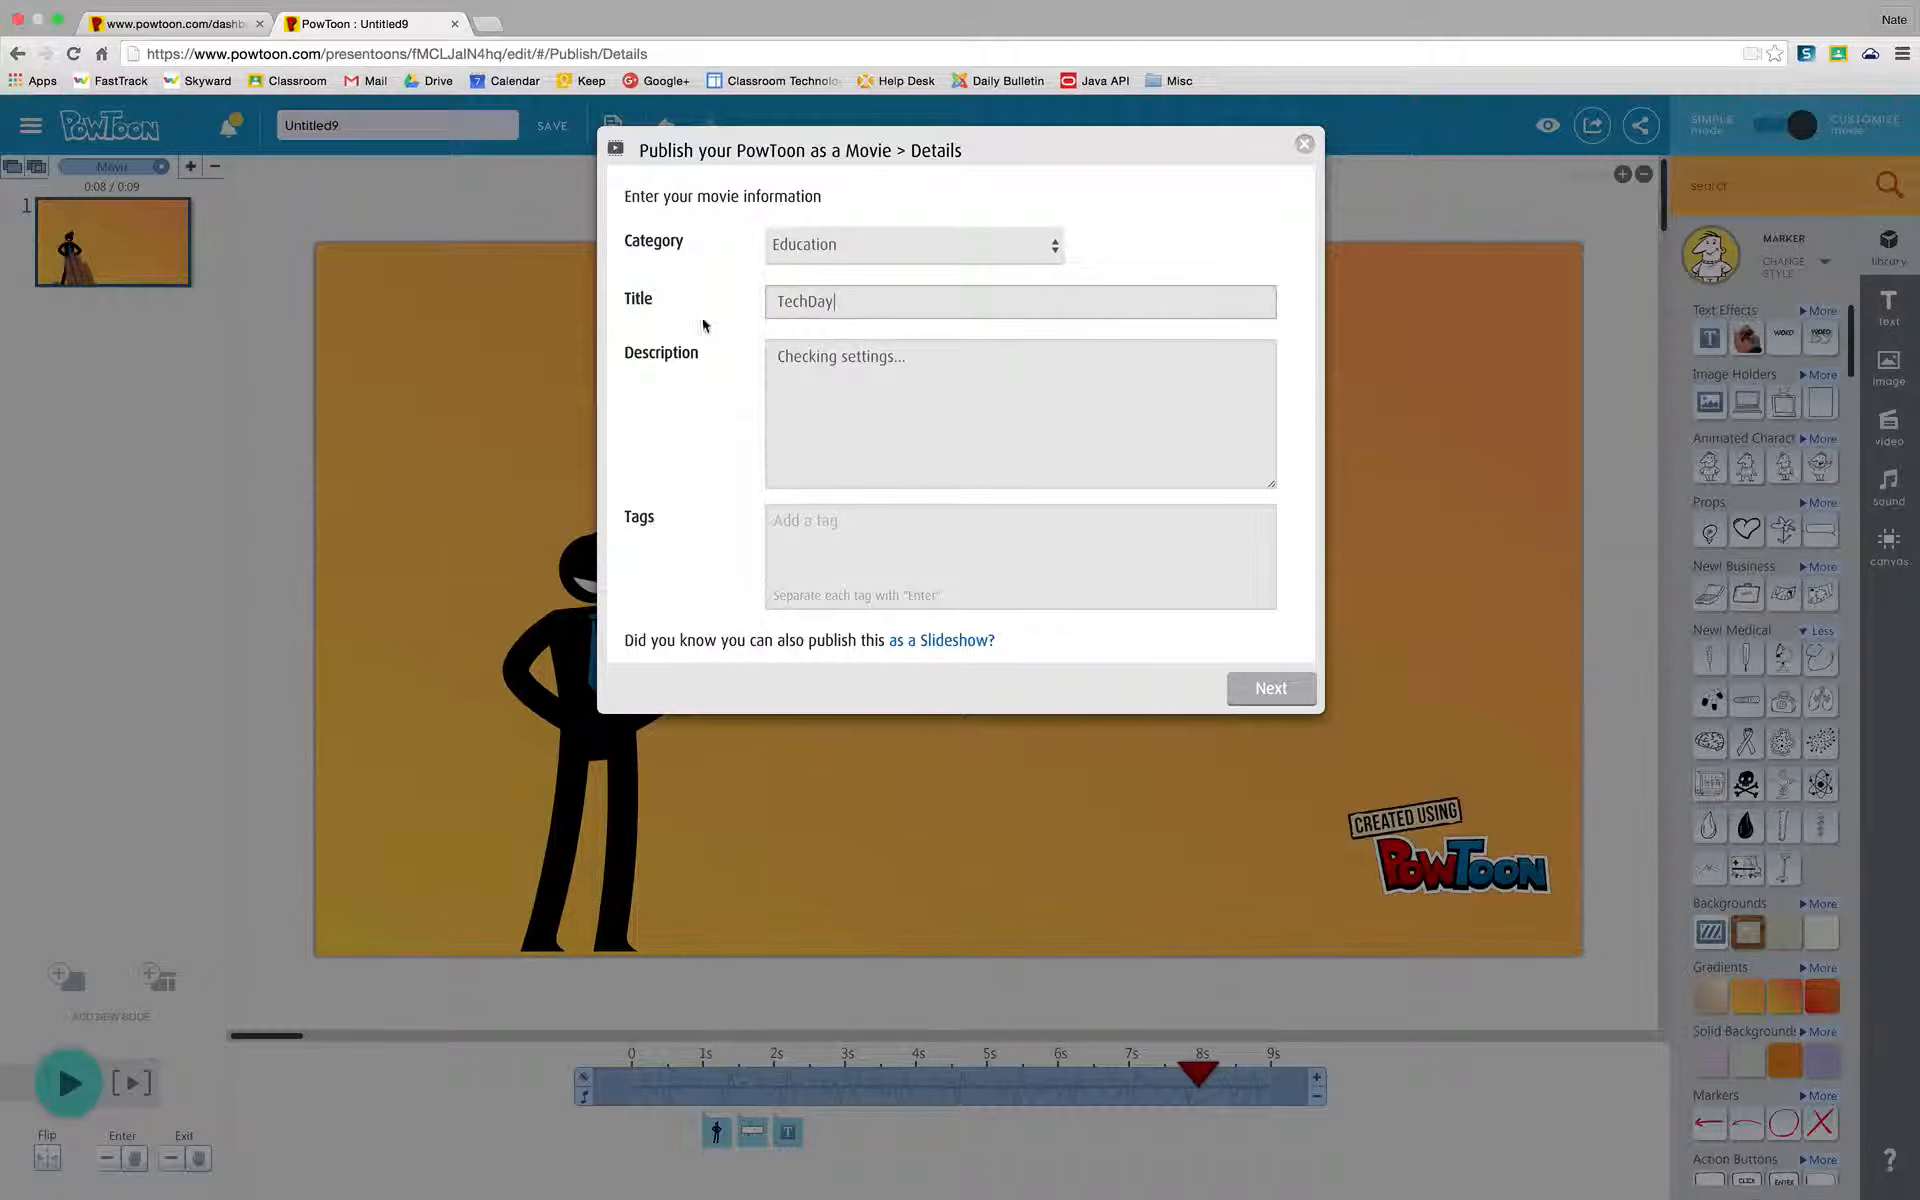
{"action": "left_click_drag", "start_coordinate": [925, 357], "coordinate": [740, 358]}
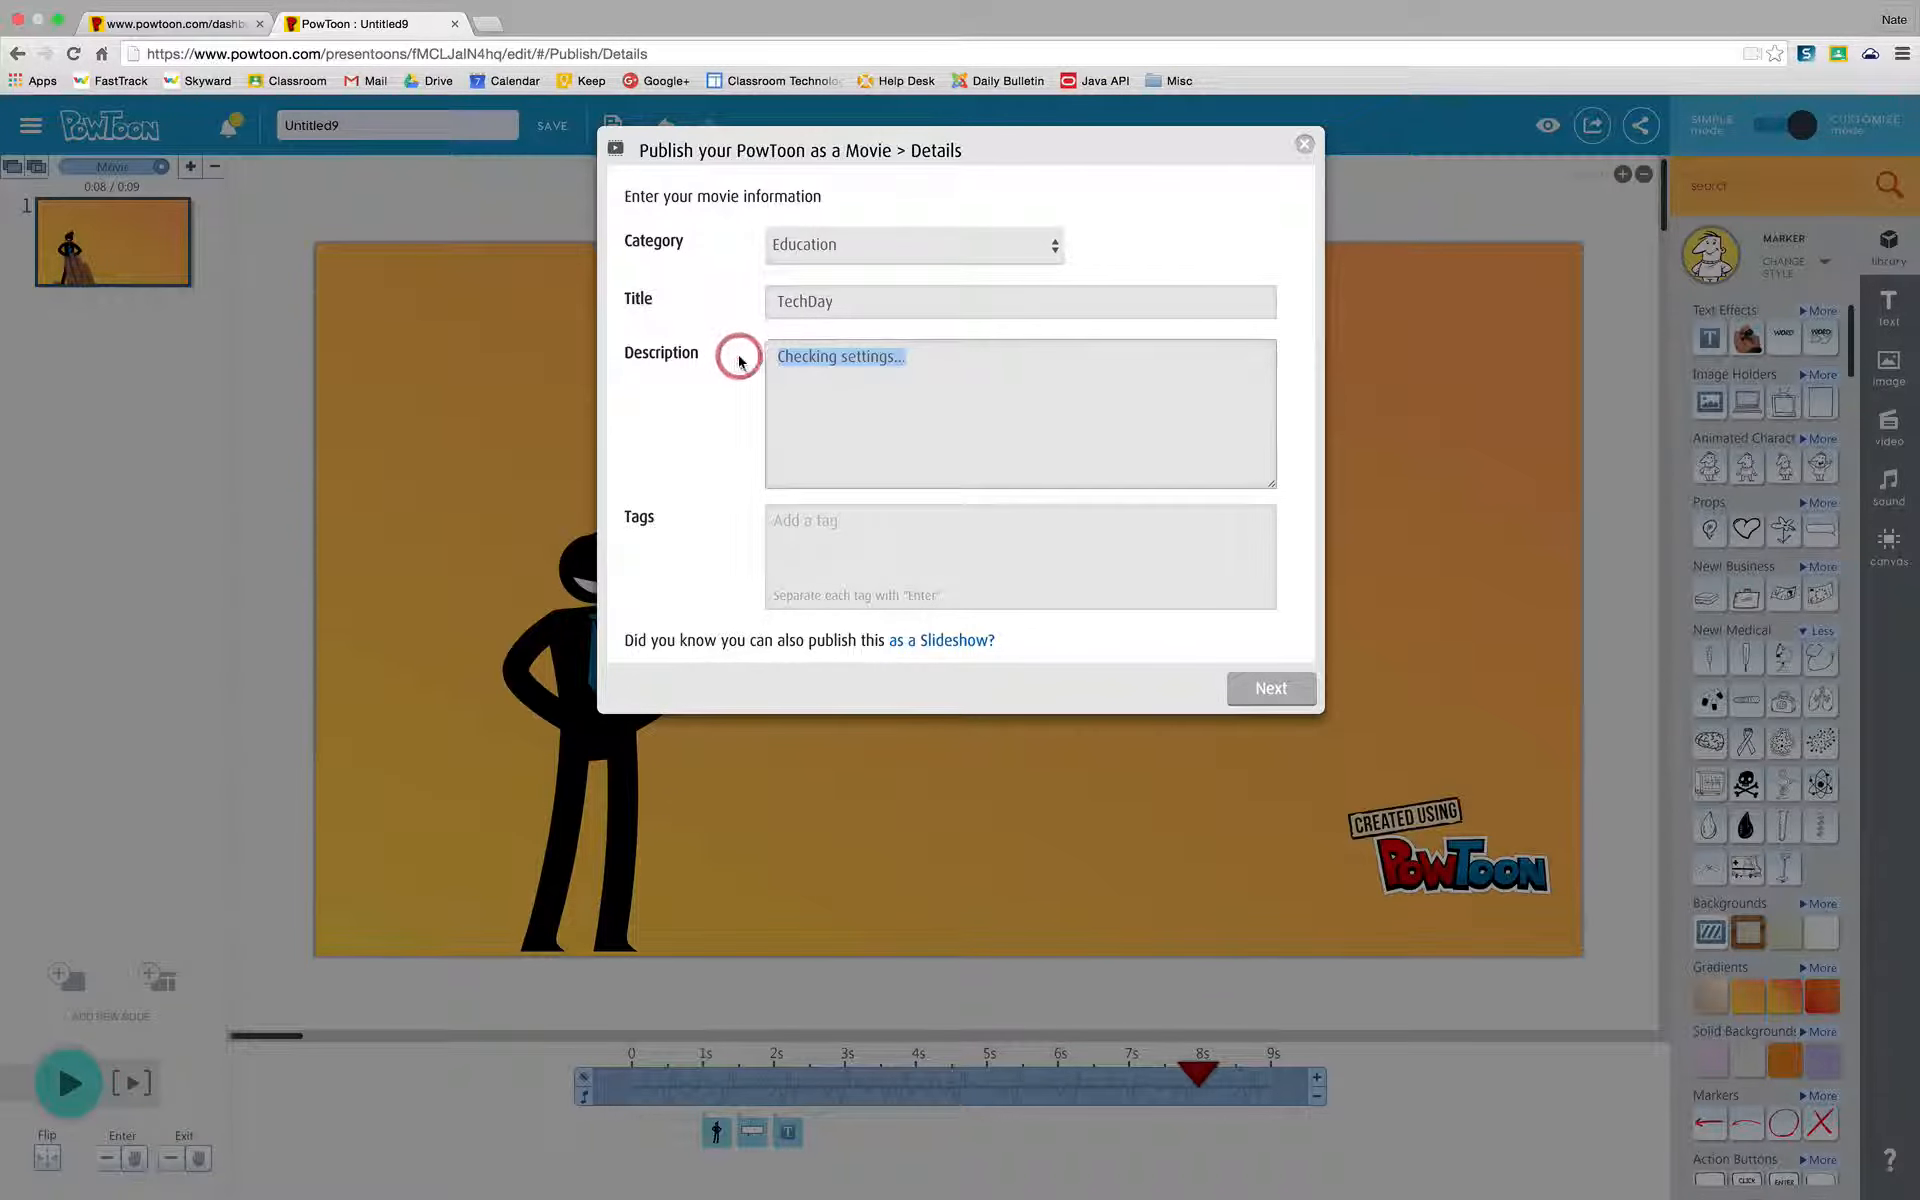
{"action": "key", "text": "BackSpace"}
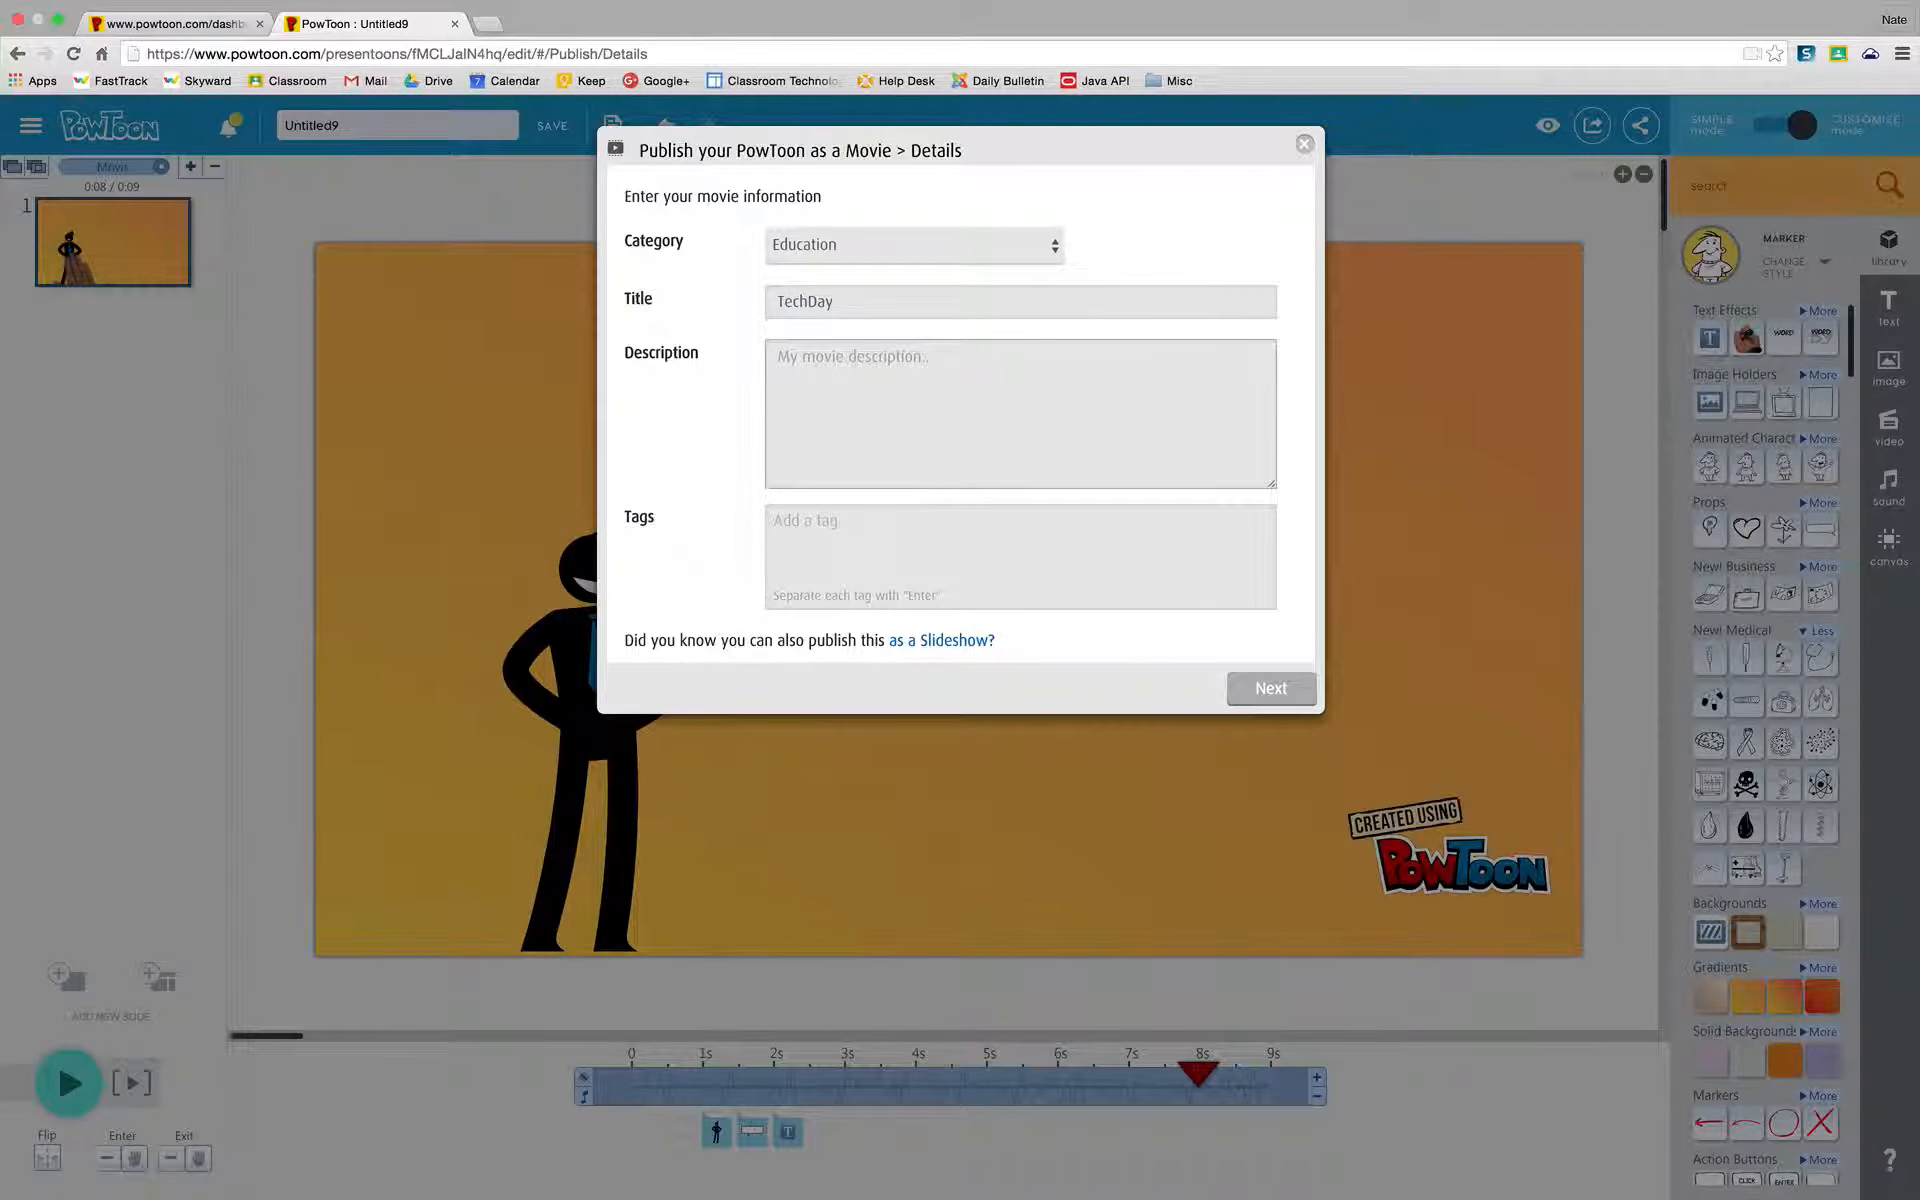
{"action": "type", "text": "Example"}
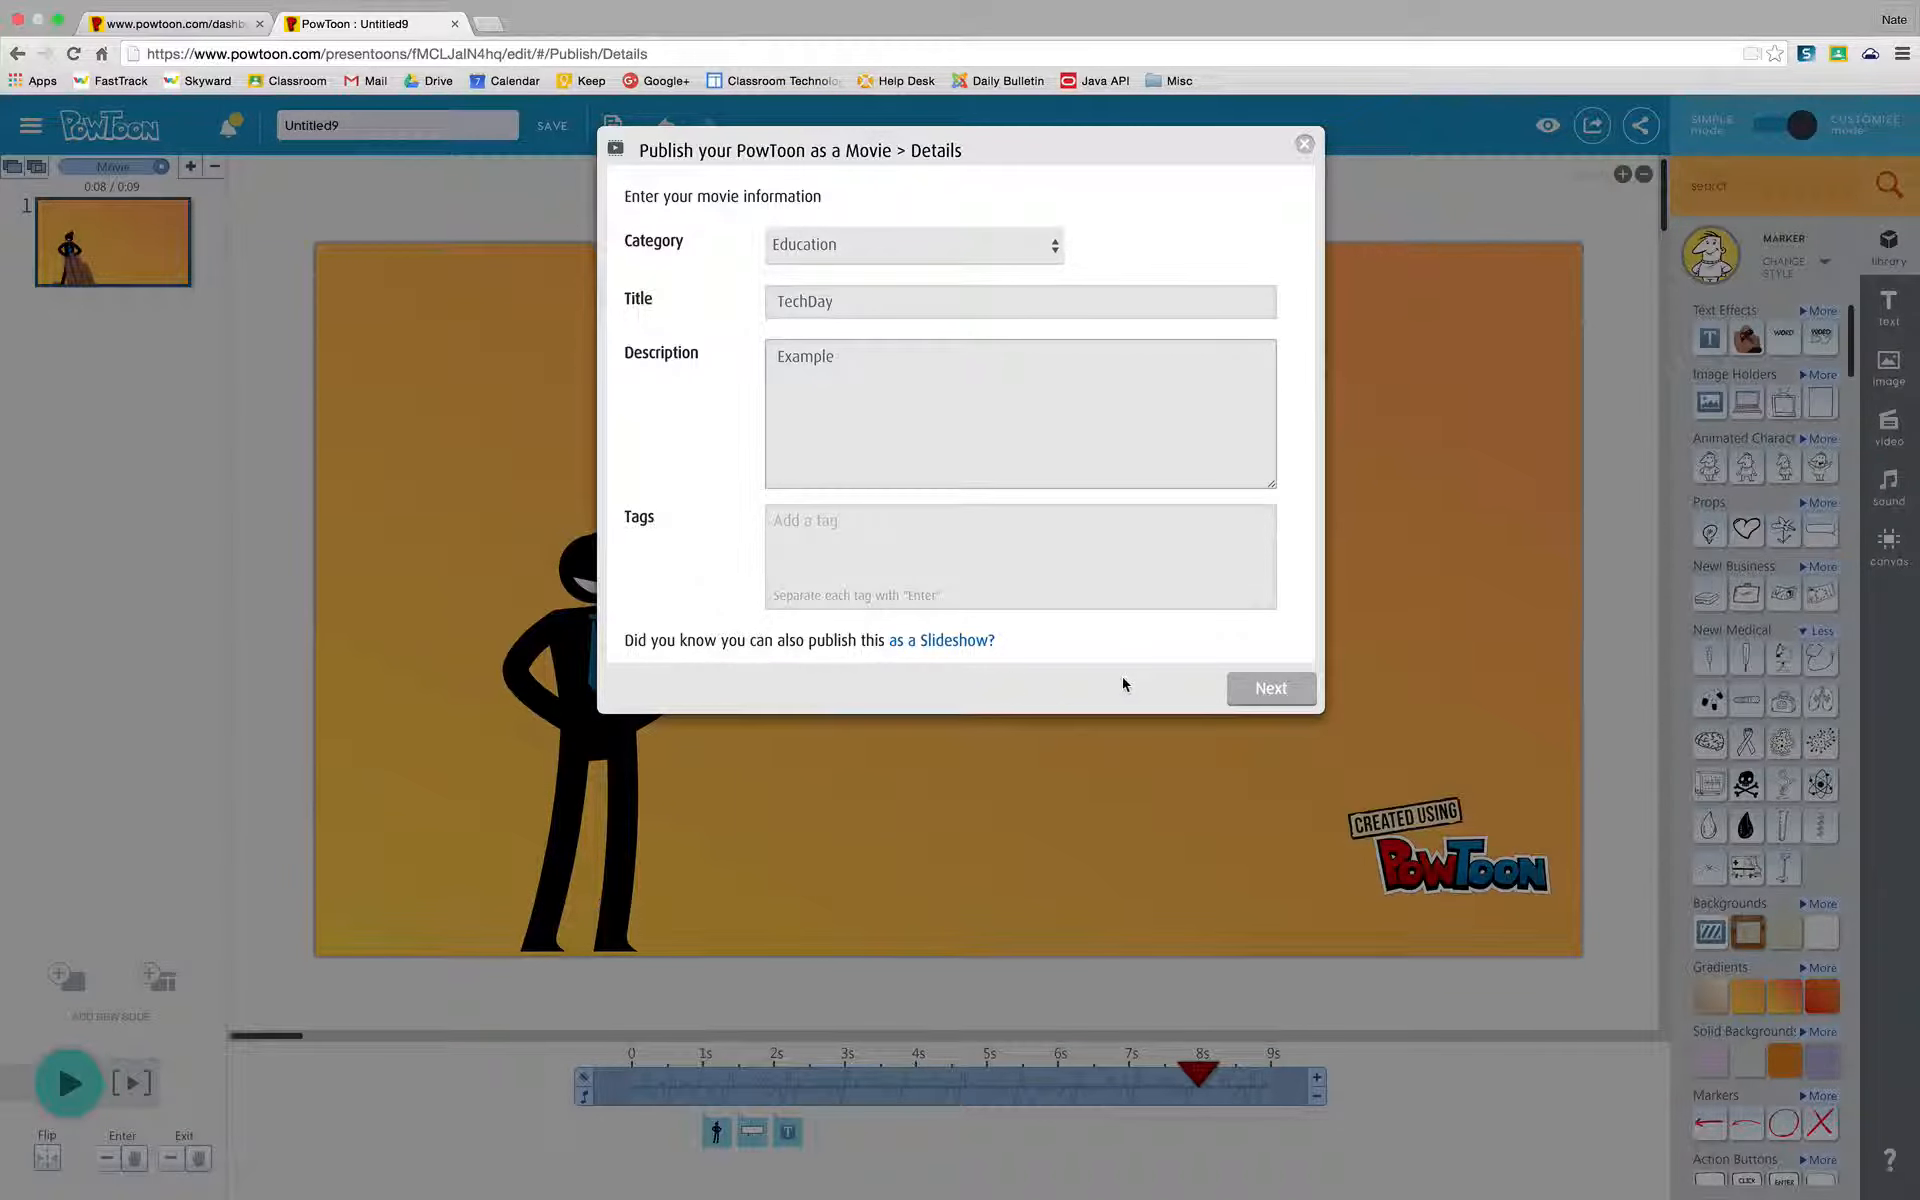
{"action": "left_click", "coordinate": [1272, 691]}
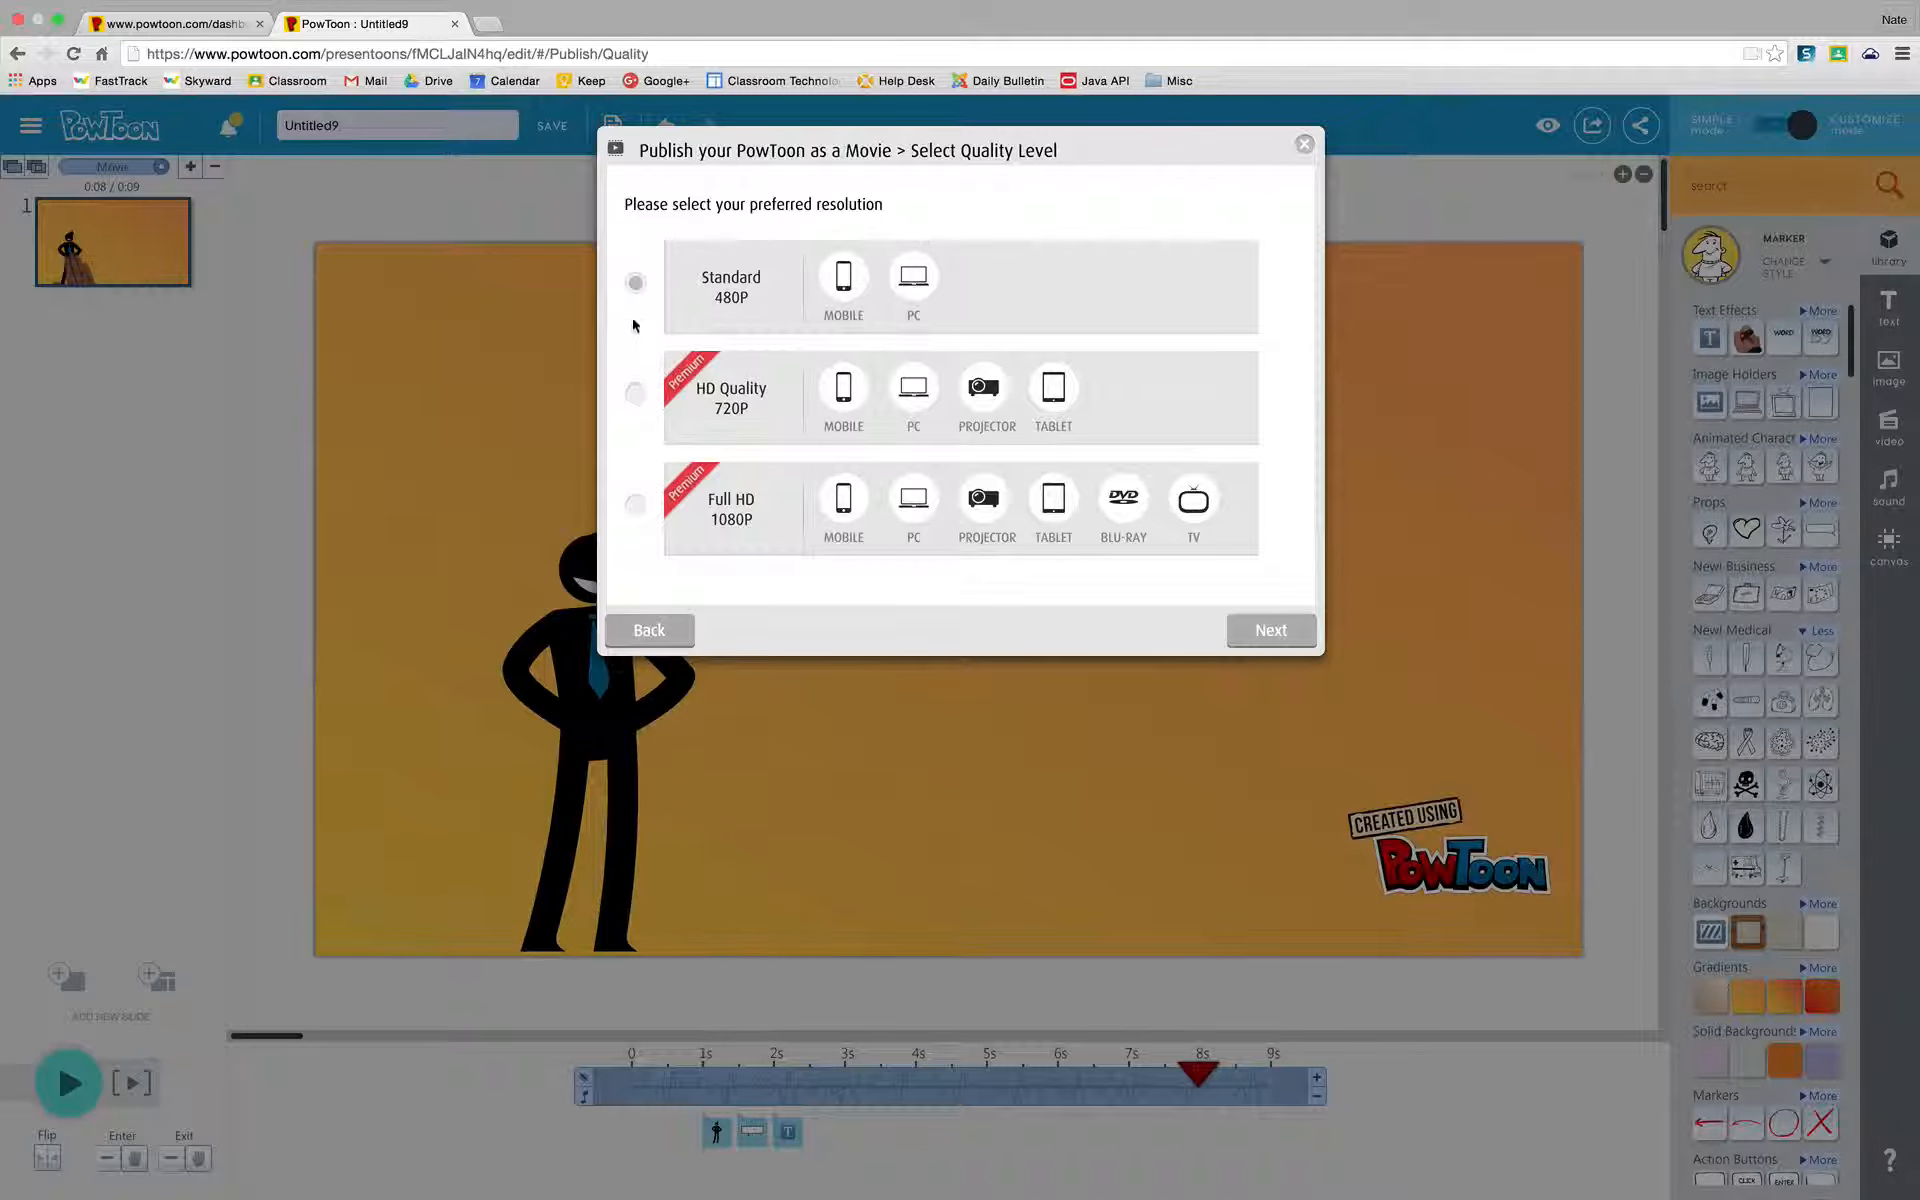
Keep Standard 480P quality after HD 720P proves premium-only
{"action": "left_click", "coordinate": [636, 392]}
{"action": "left_click", "coordinate": [1270, 630]}
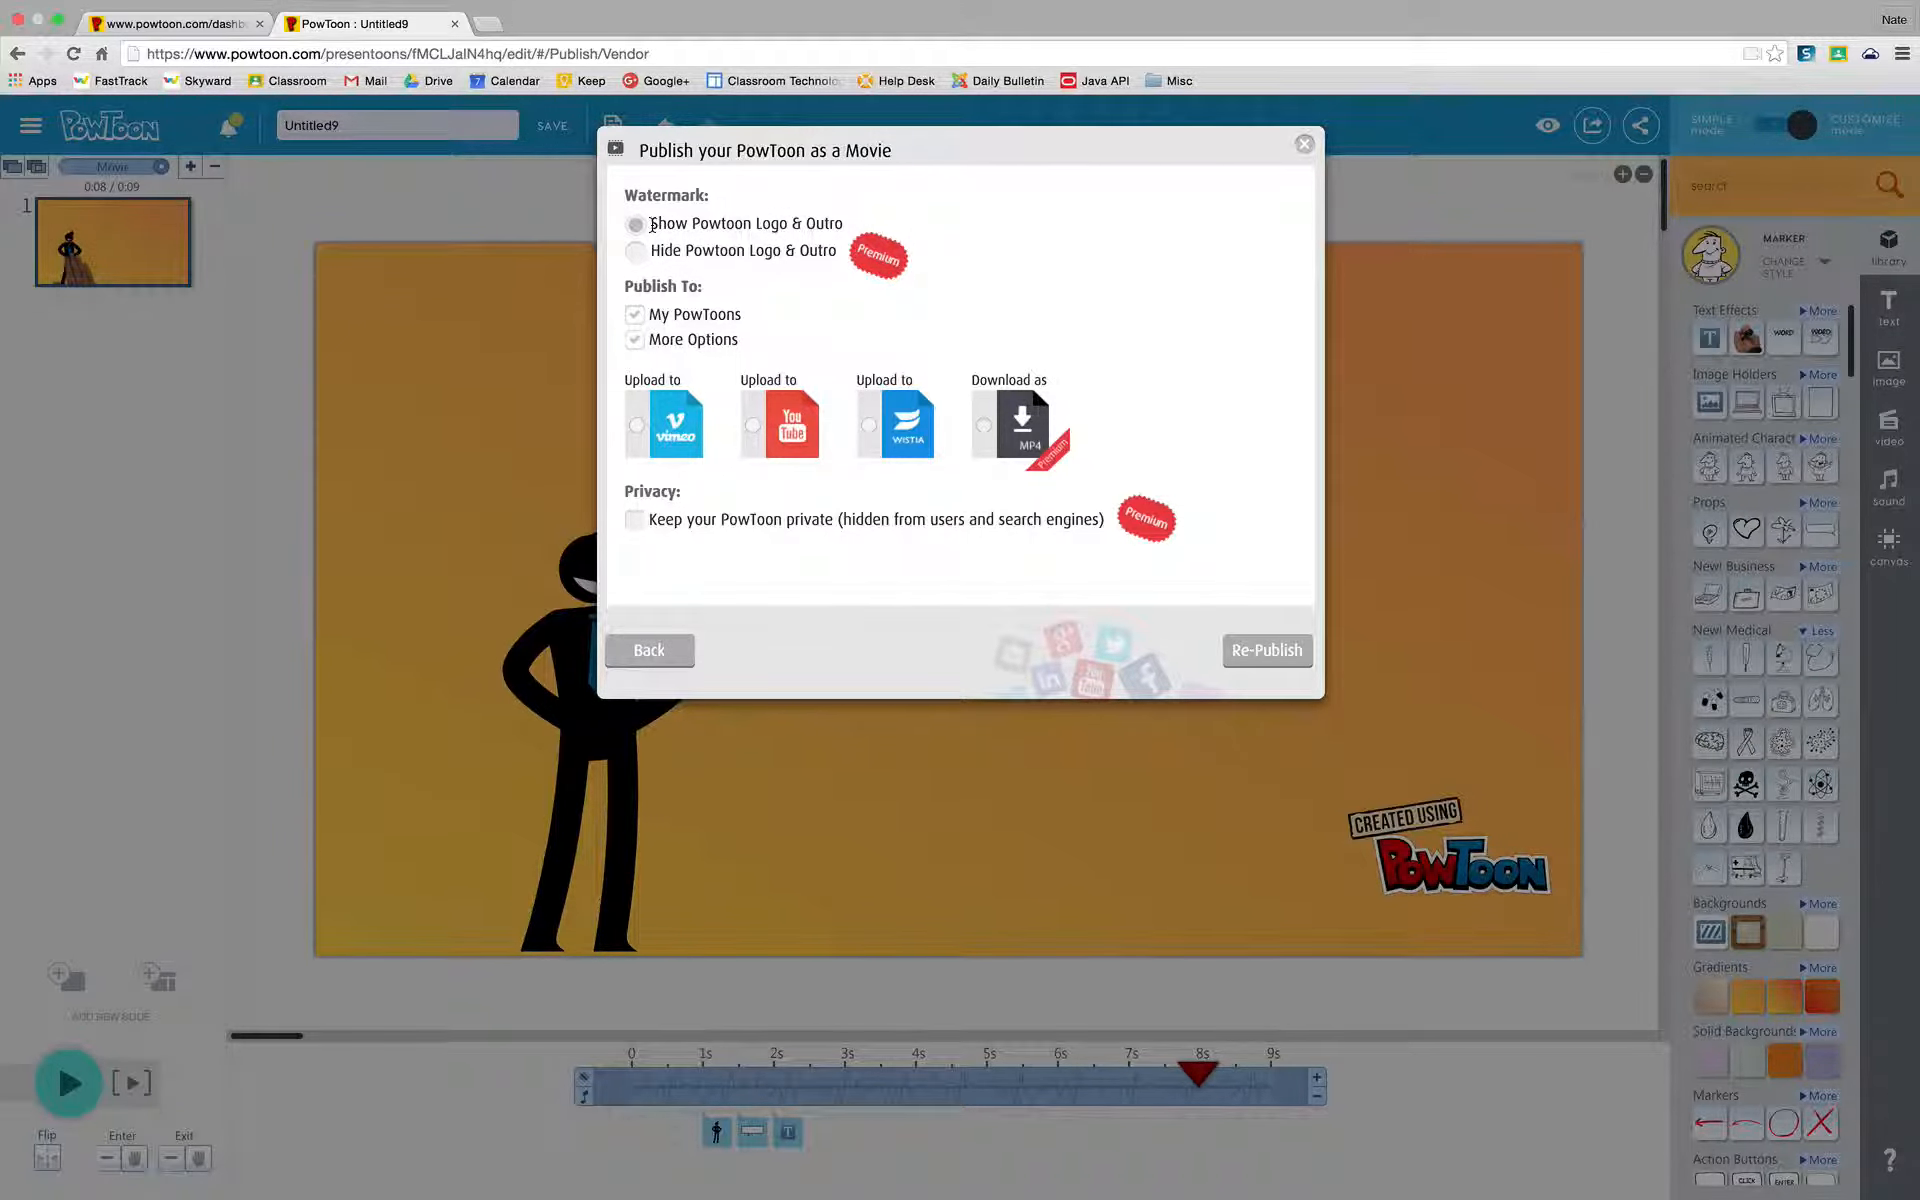
Try the premium logo-hiding, MP4 download and private options, dismissing the upgrade prompt
{"action": "left_click", "coordinate": [636, 253]}
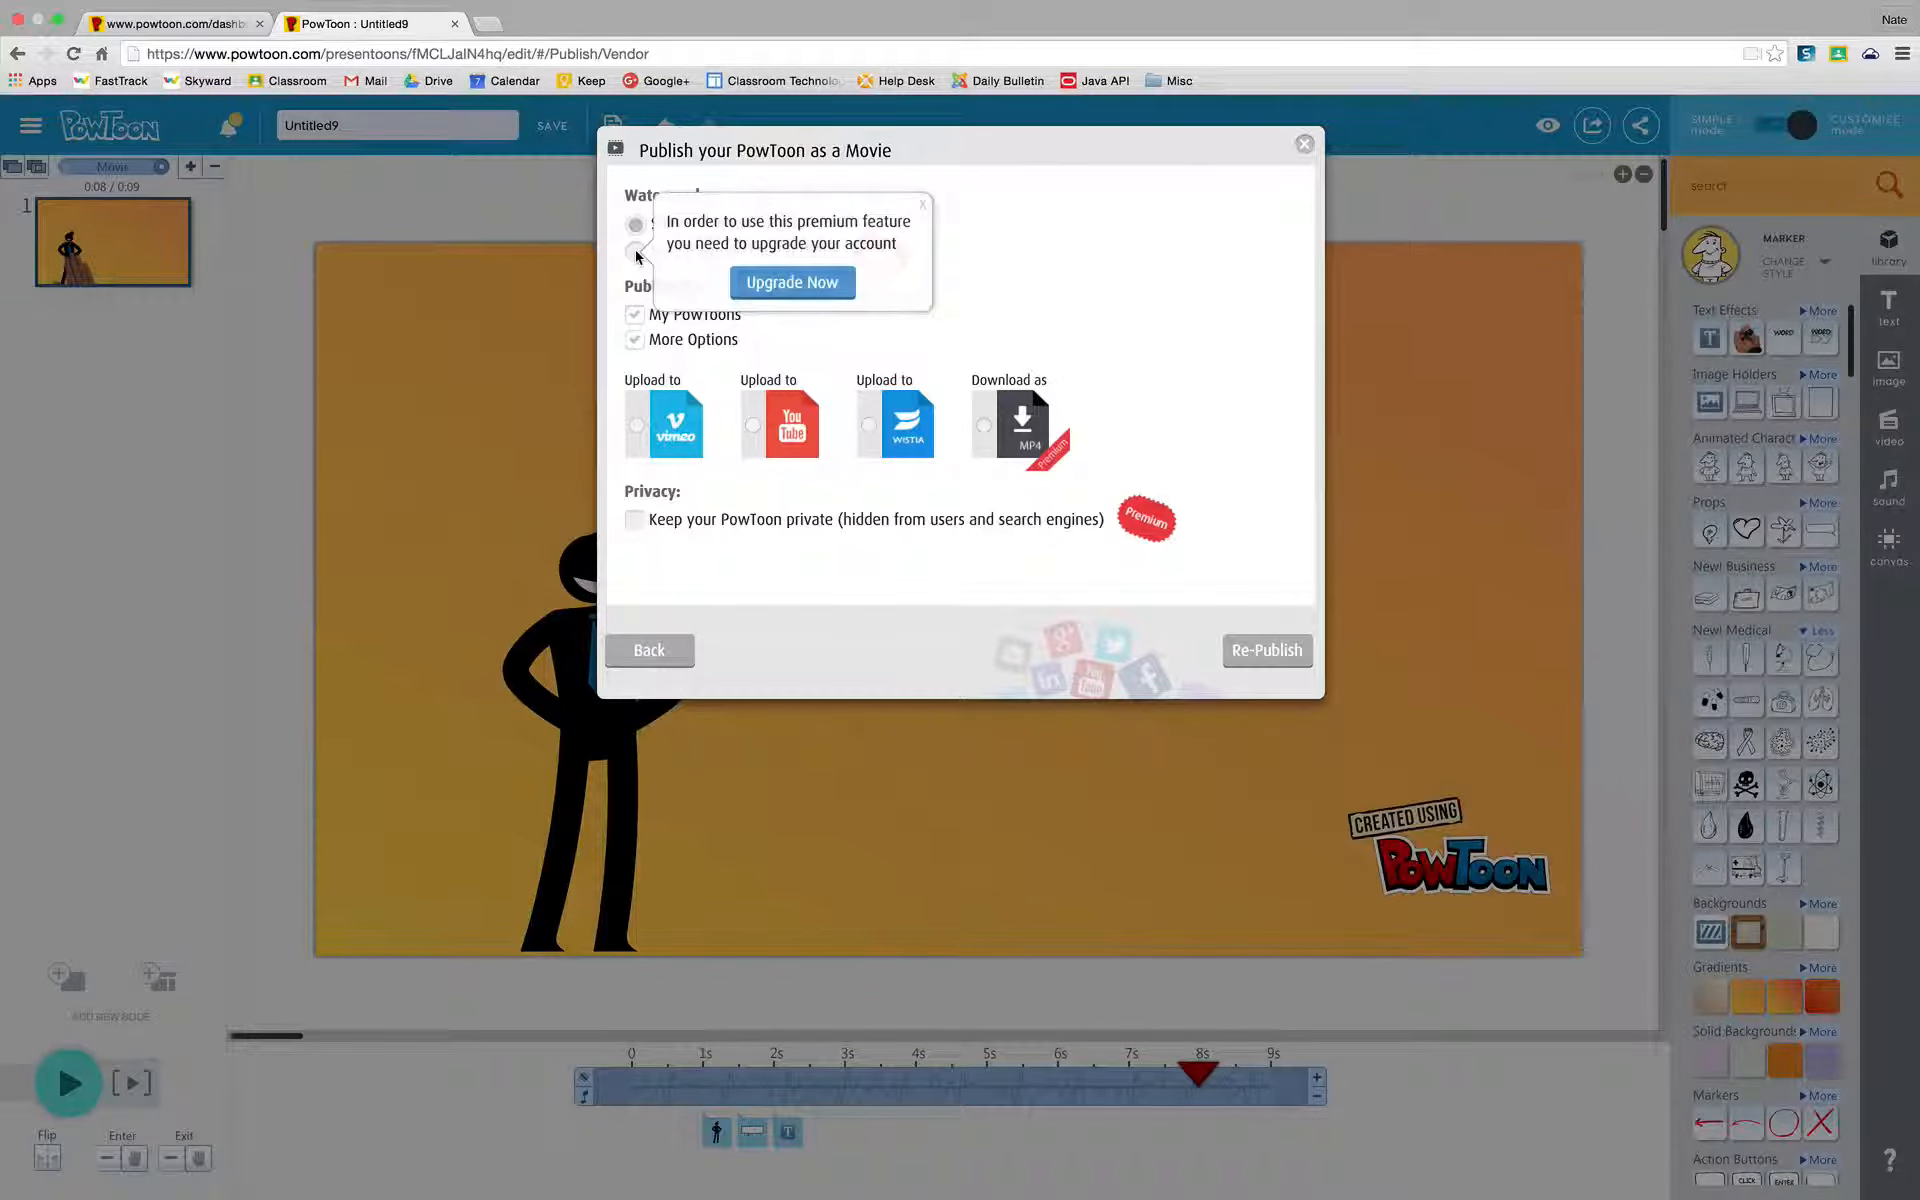
{"action": "left_click", "coordinate": [1065, 308]}
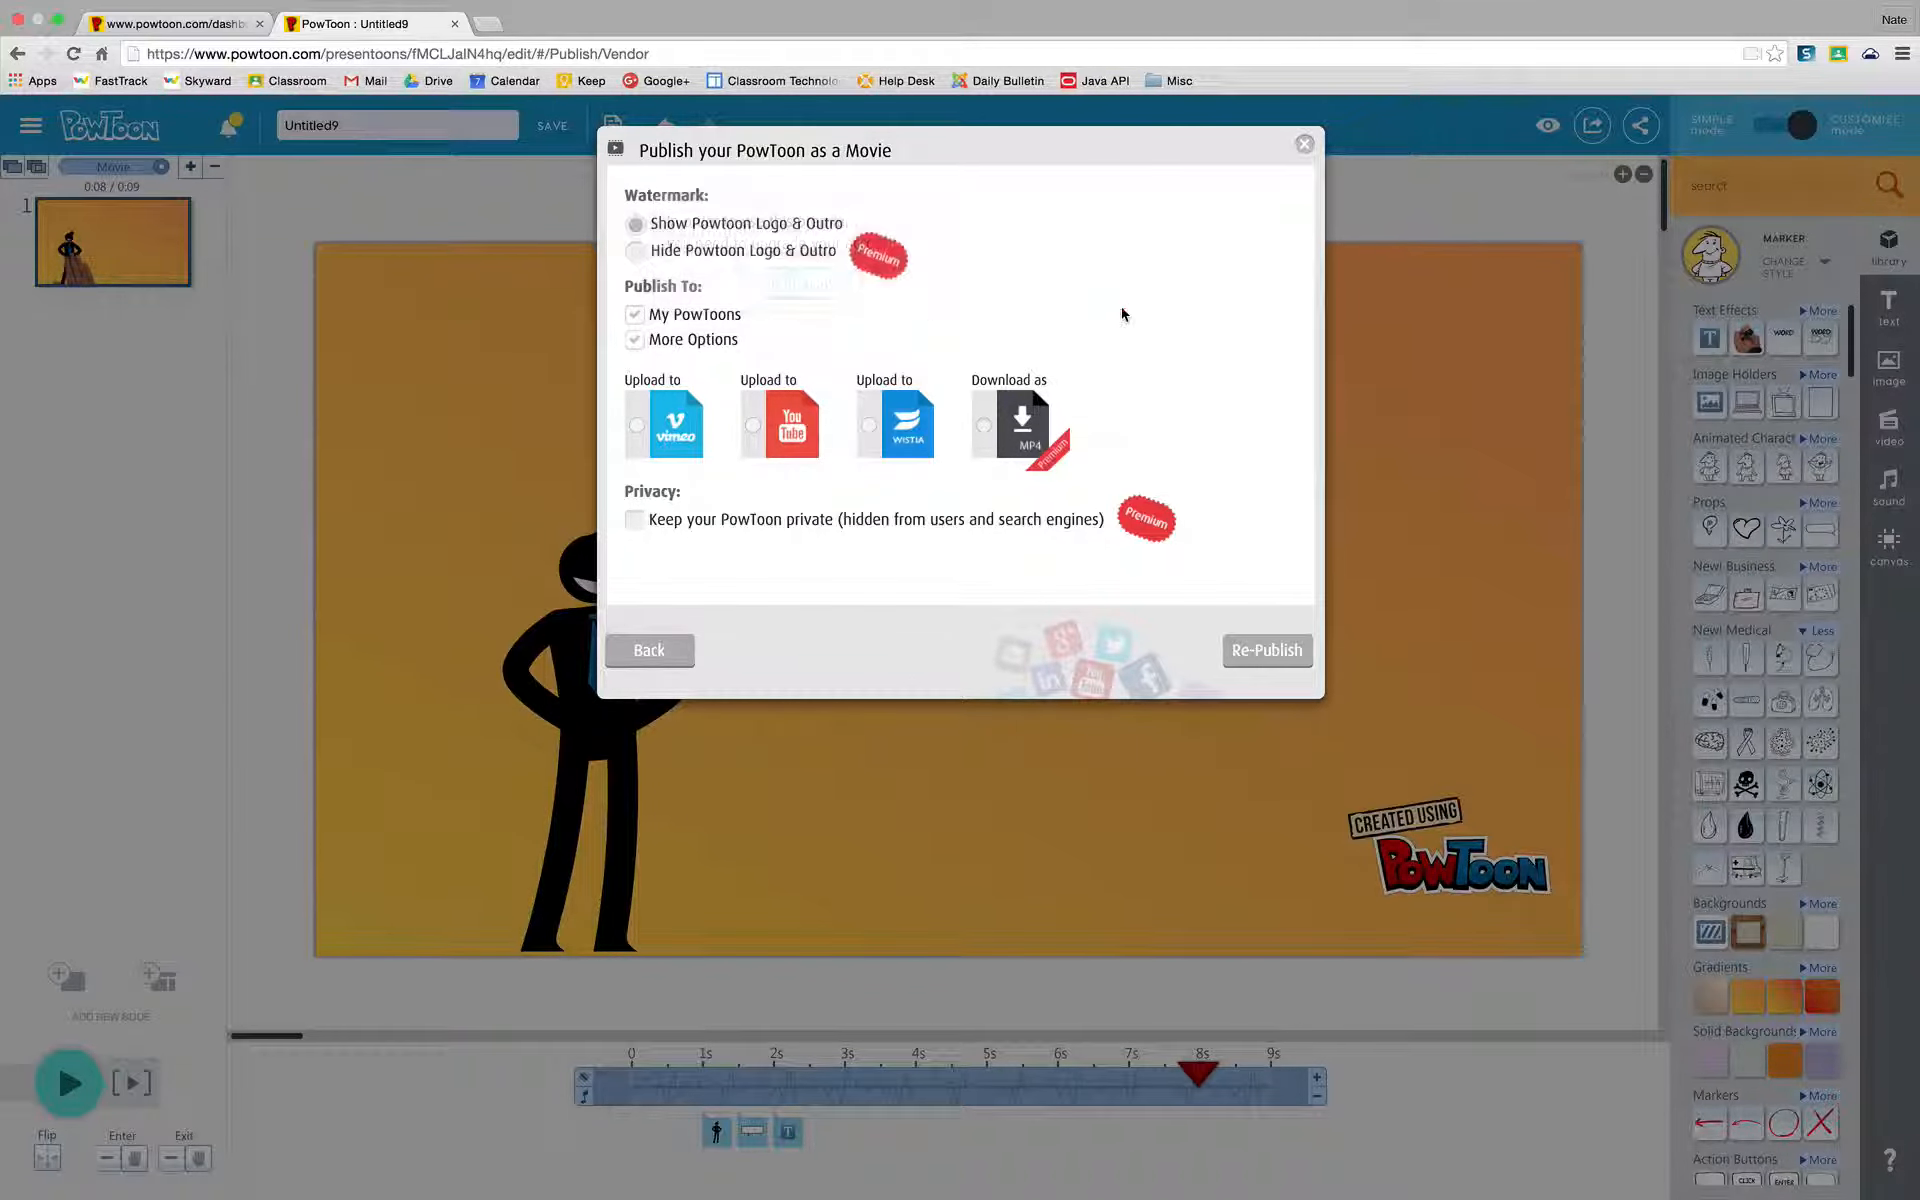
{"action": "left_click", "coordinate": [636, 339]}
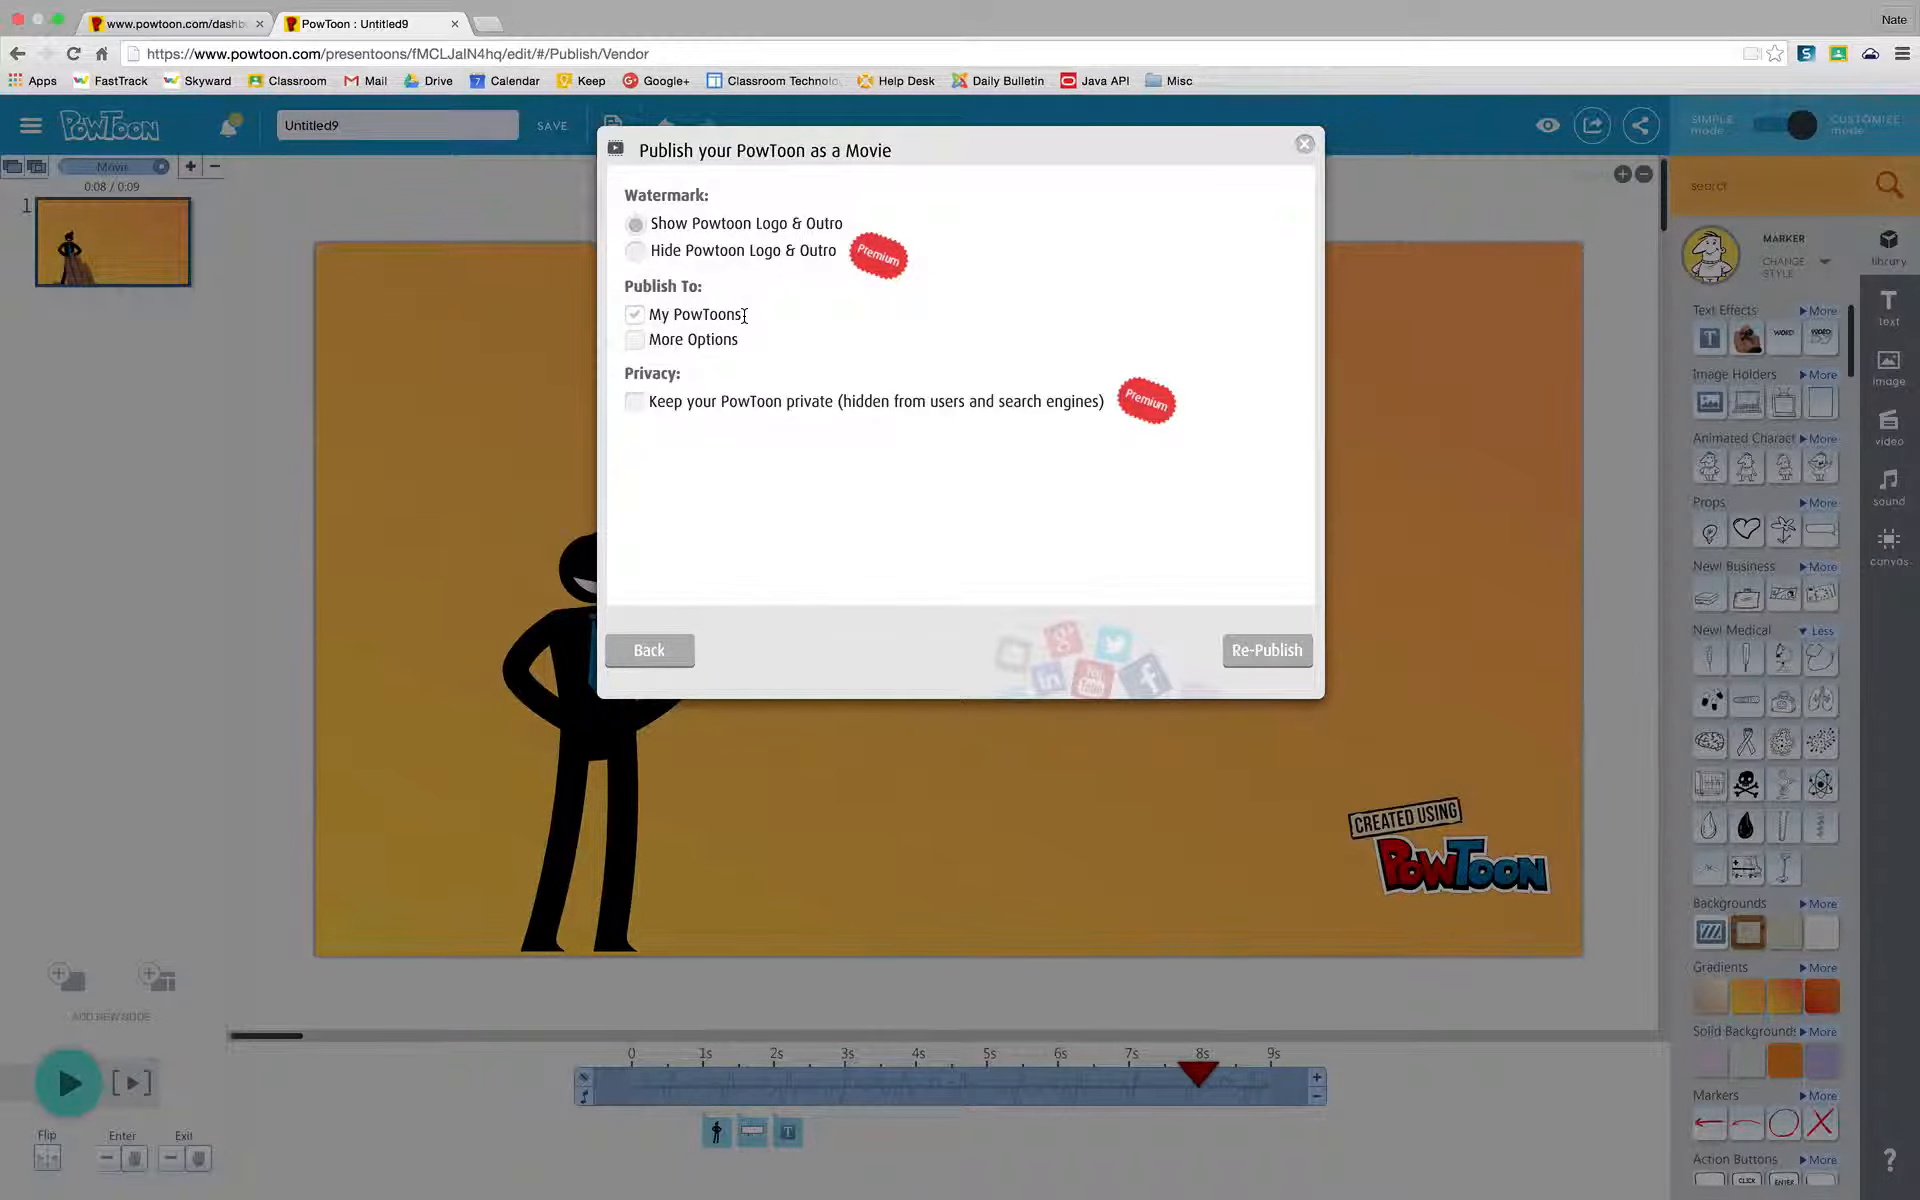
{"action": "left_click", "coordinate": [636, 342]}
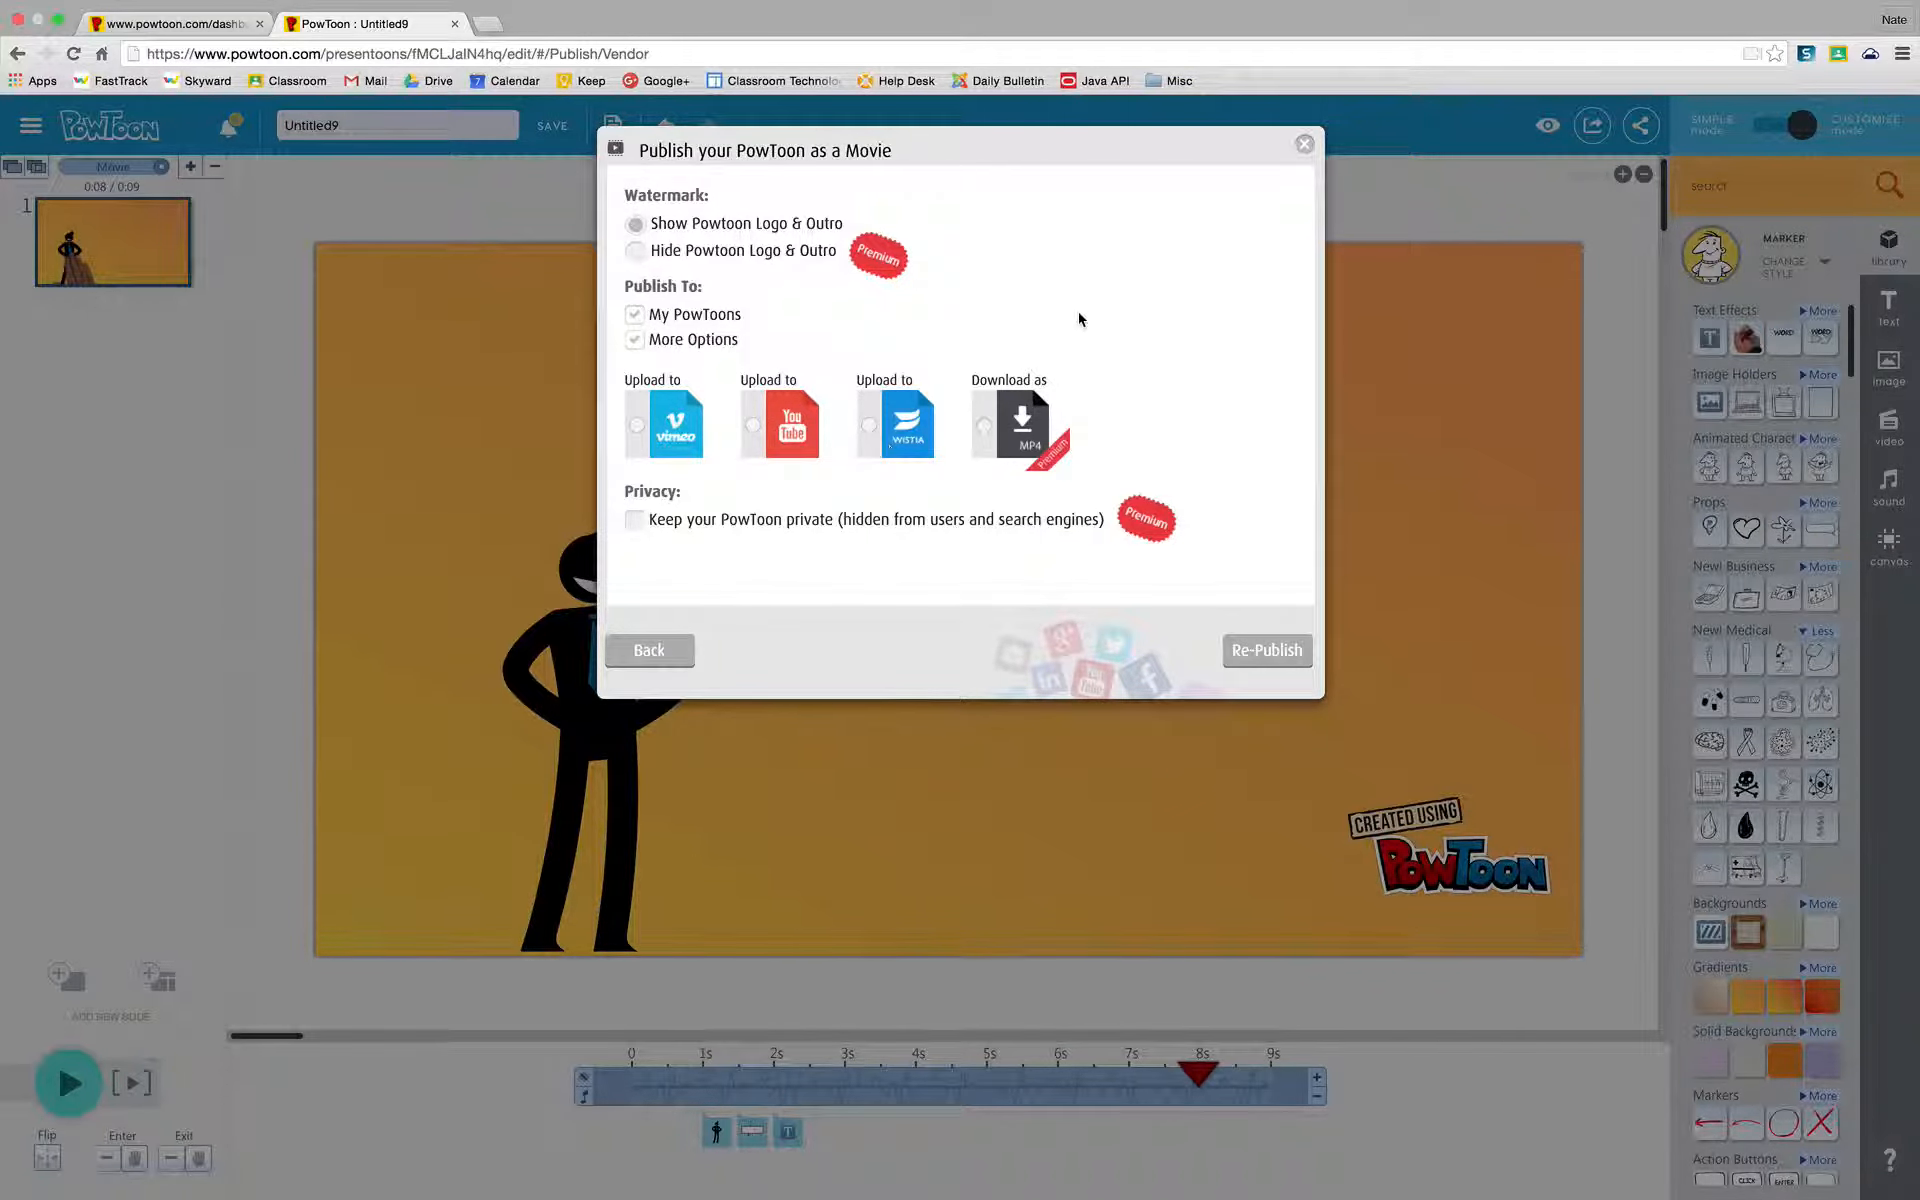
{"action": "left_click", "coordinate": [1040, 442]}
{"action": "left_click", "coordinate": [640, 528]}
Collapse the extra destinations and publish TechDay to My PowToons only
{"action": "left_click", "coordinate": [635, 343]}
{"action": "left_click", "coordinate": [635, 341]}
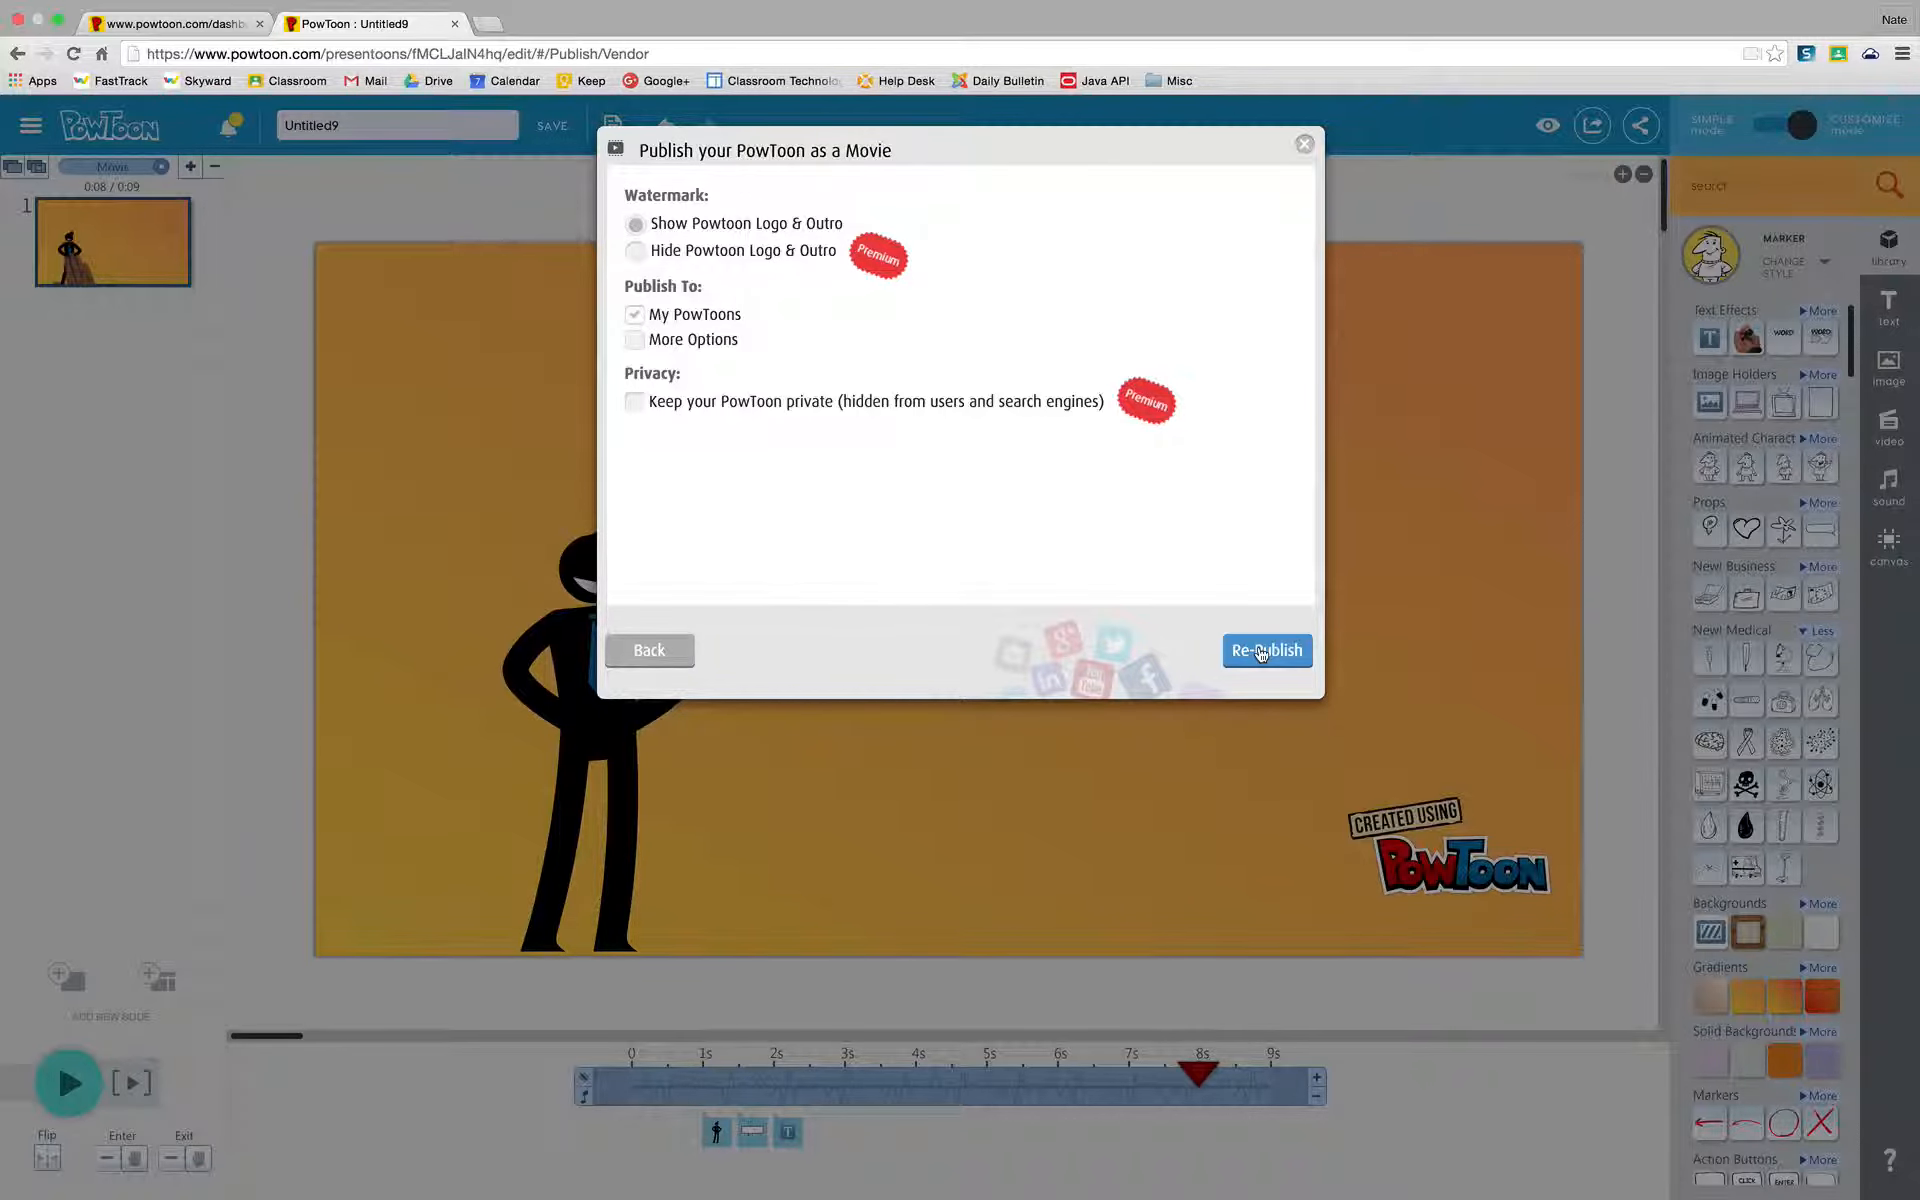
{"action": "left_click", "coordinate": [1272, 656]}
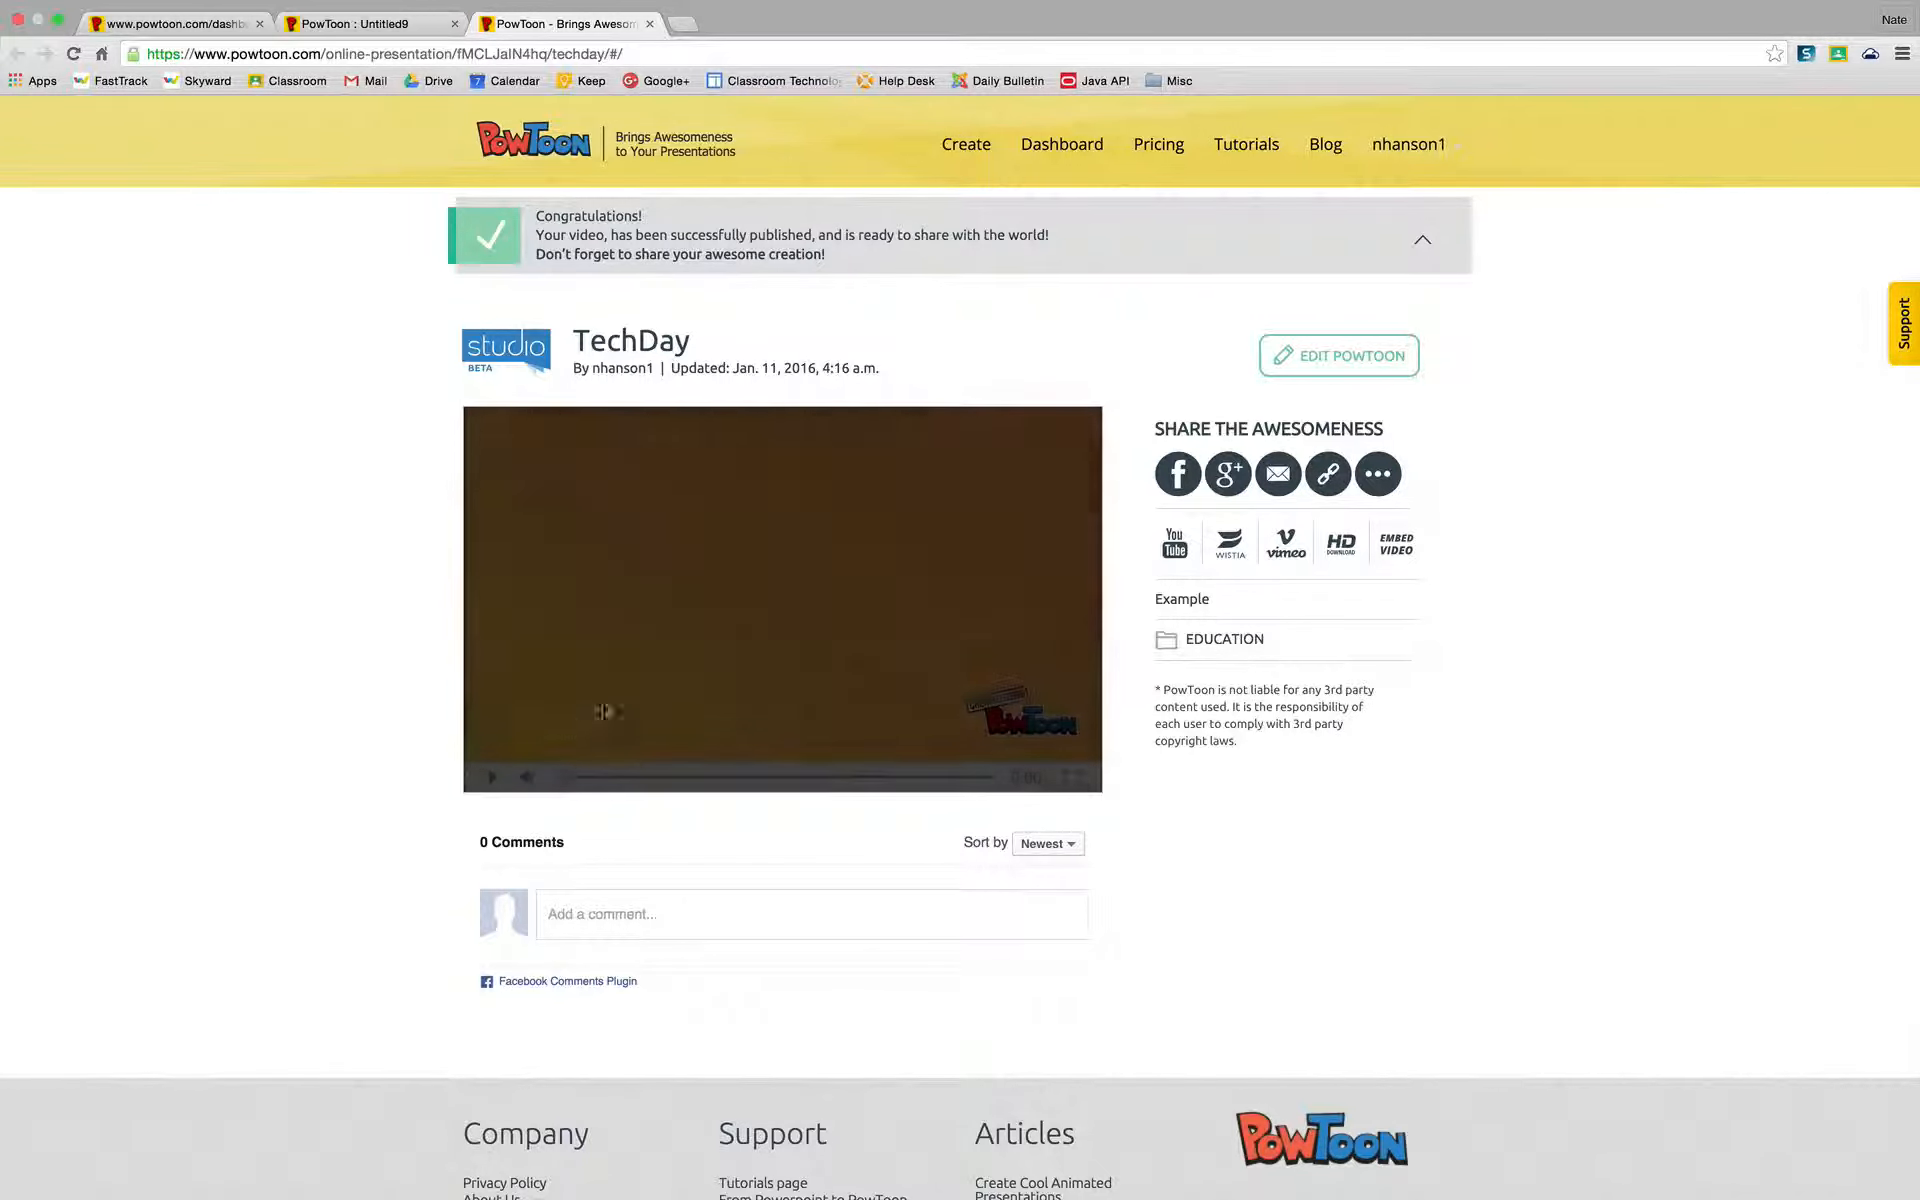
Play TechDay, copy its share link, then paste it into the comment box and delete it
{"action": "left_click", "coordinate": [491, 778]}
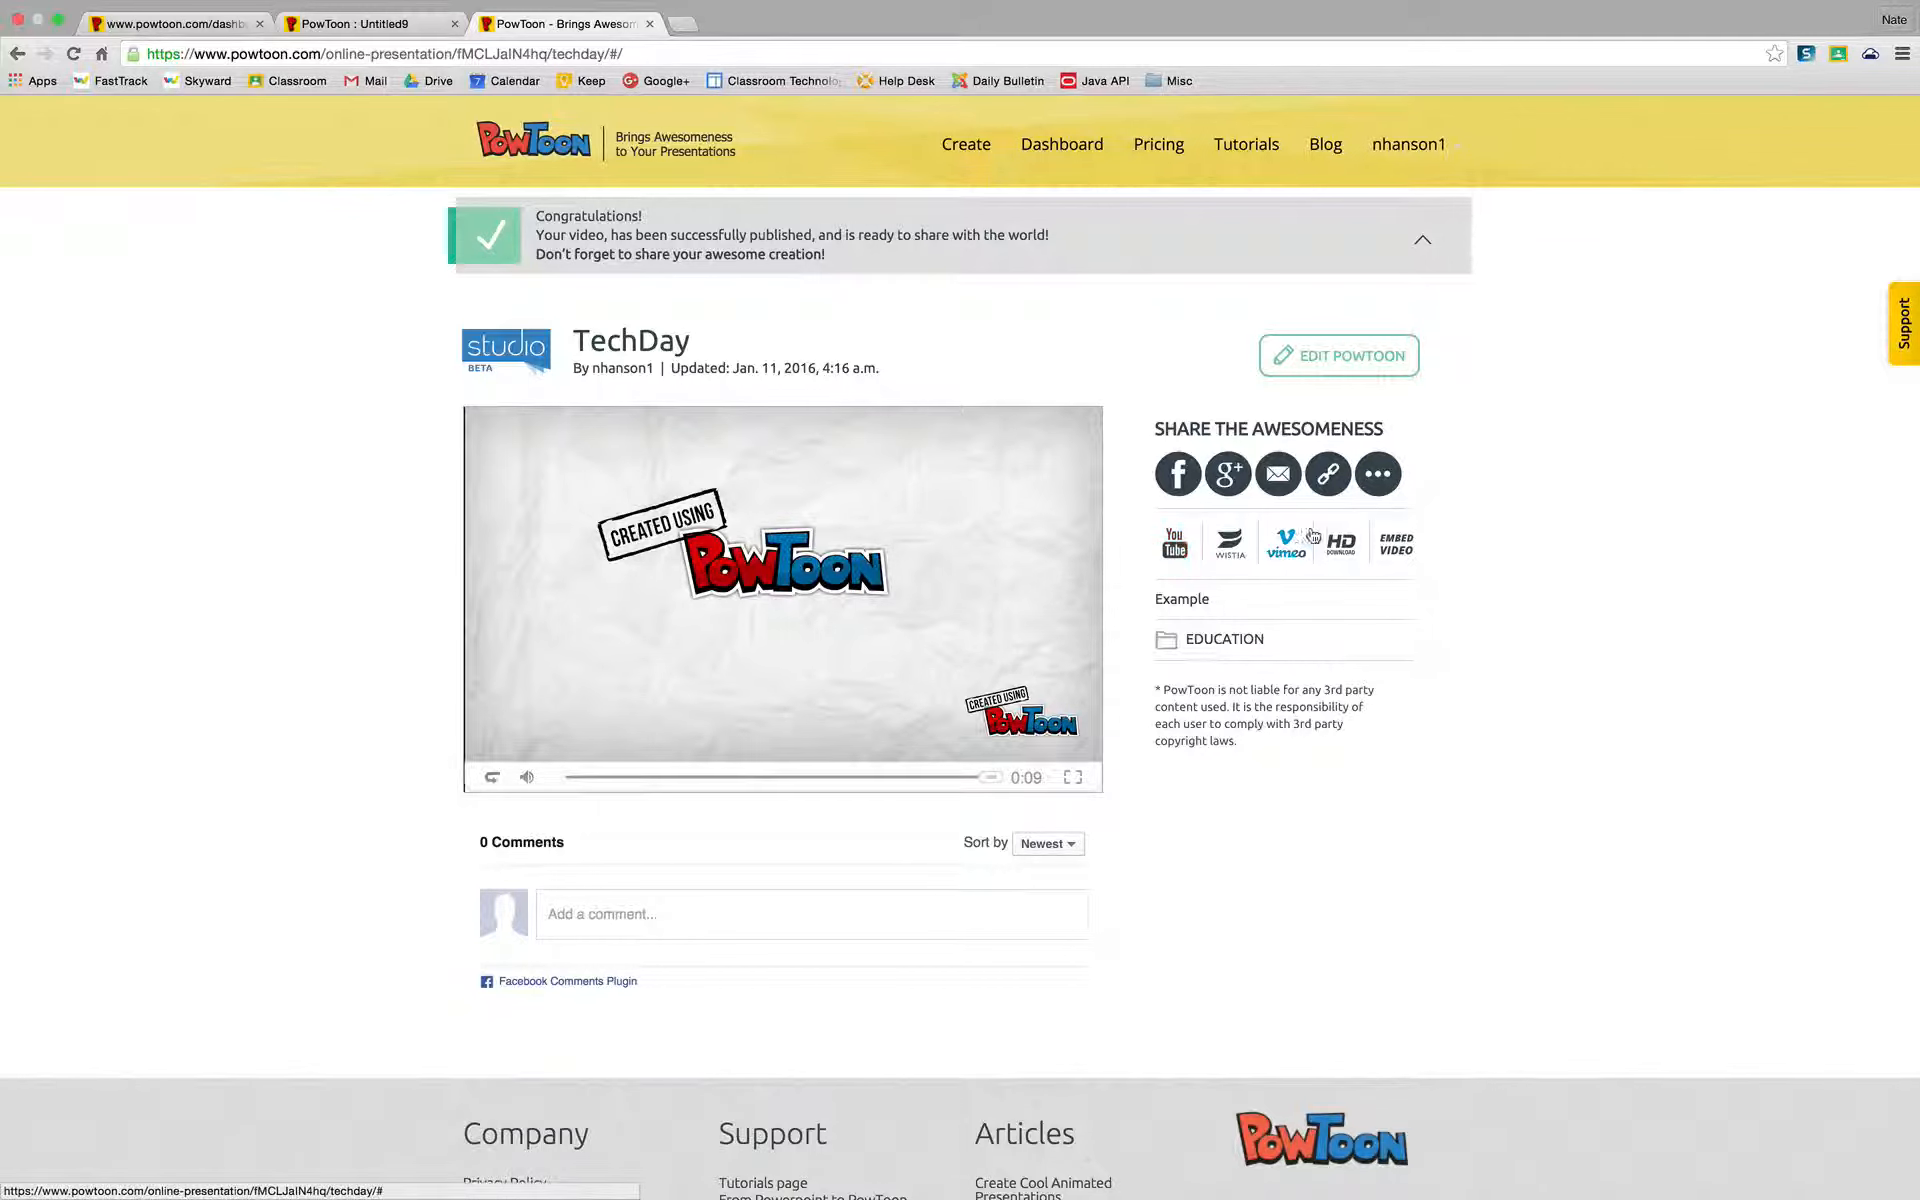
{"action": "left_click", "coordinate": [1330, 480]}
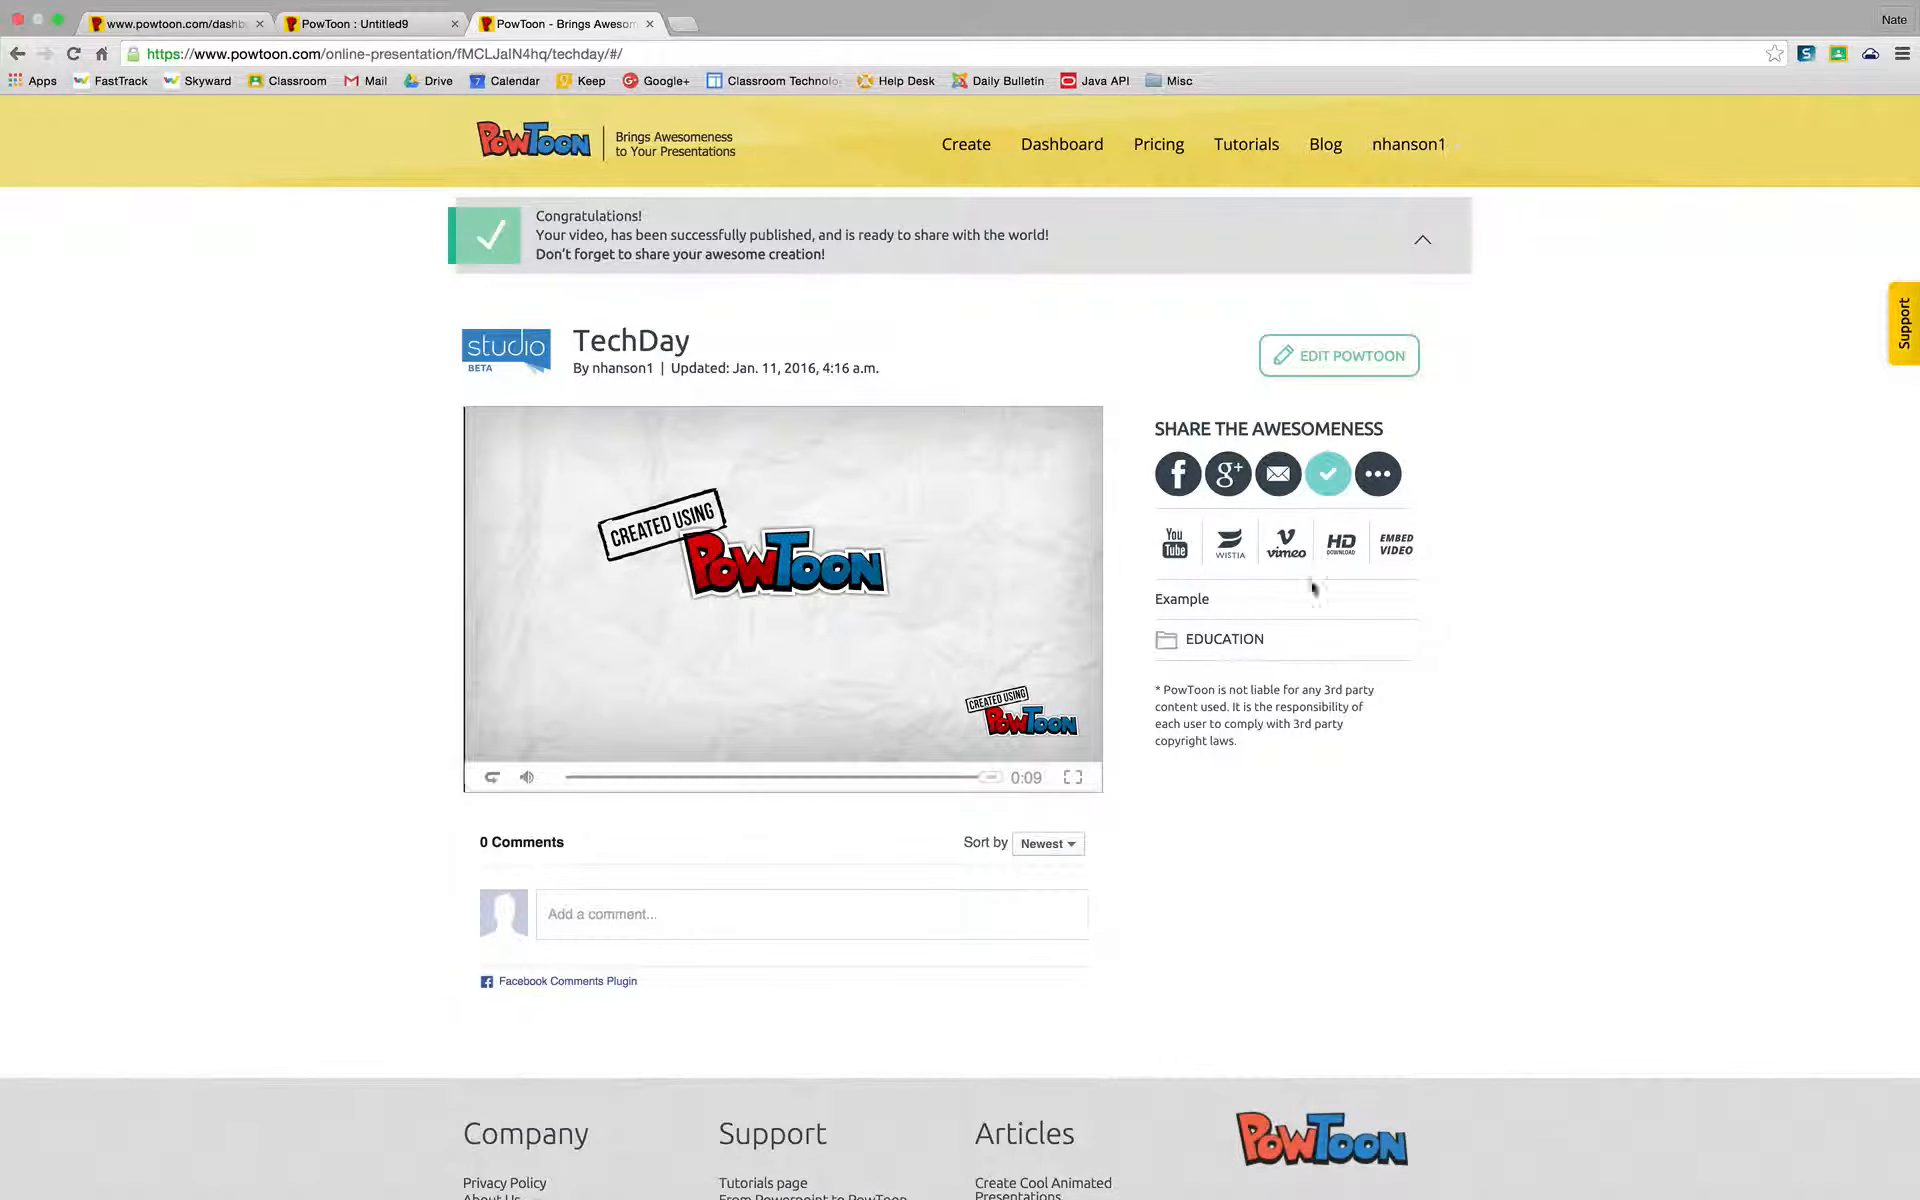
{"action": "left_click", "coordinate": [618, 914]}
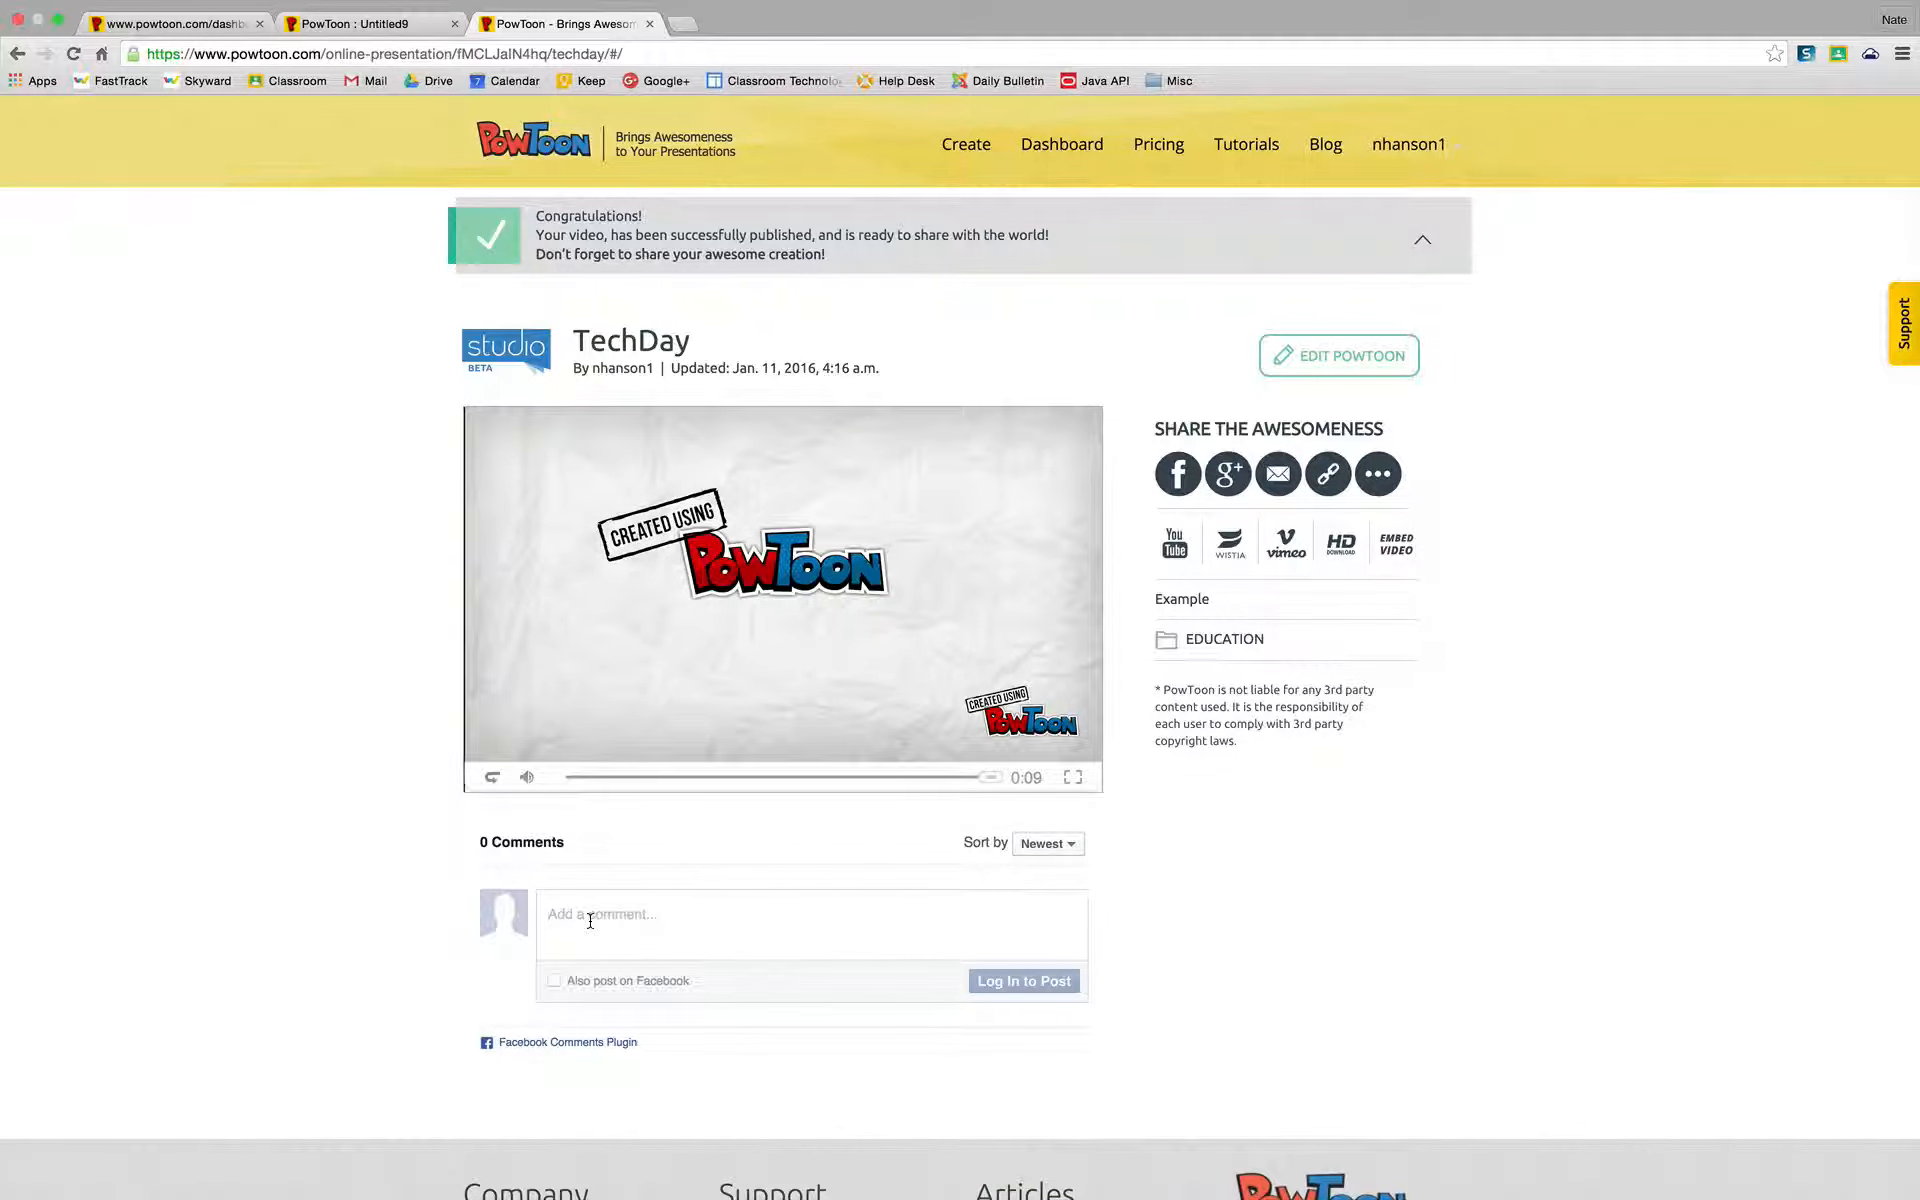
{"action": "type", "text": "https://www.powtoon.com/online-presentation/fMCLJaIN4hq/techday/"}
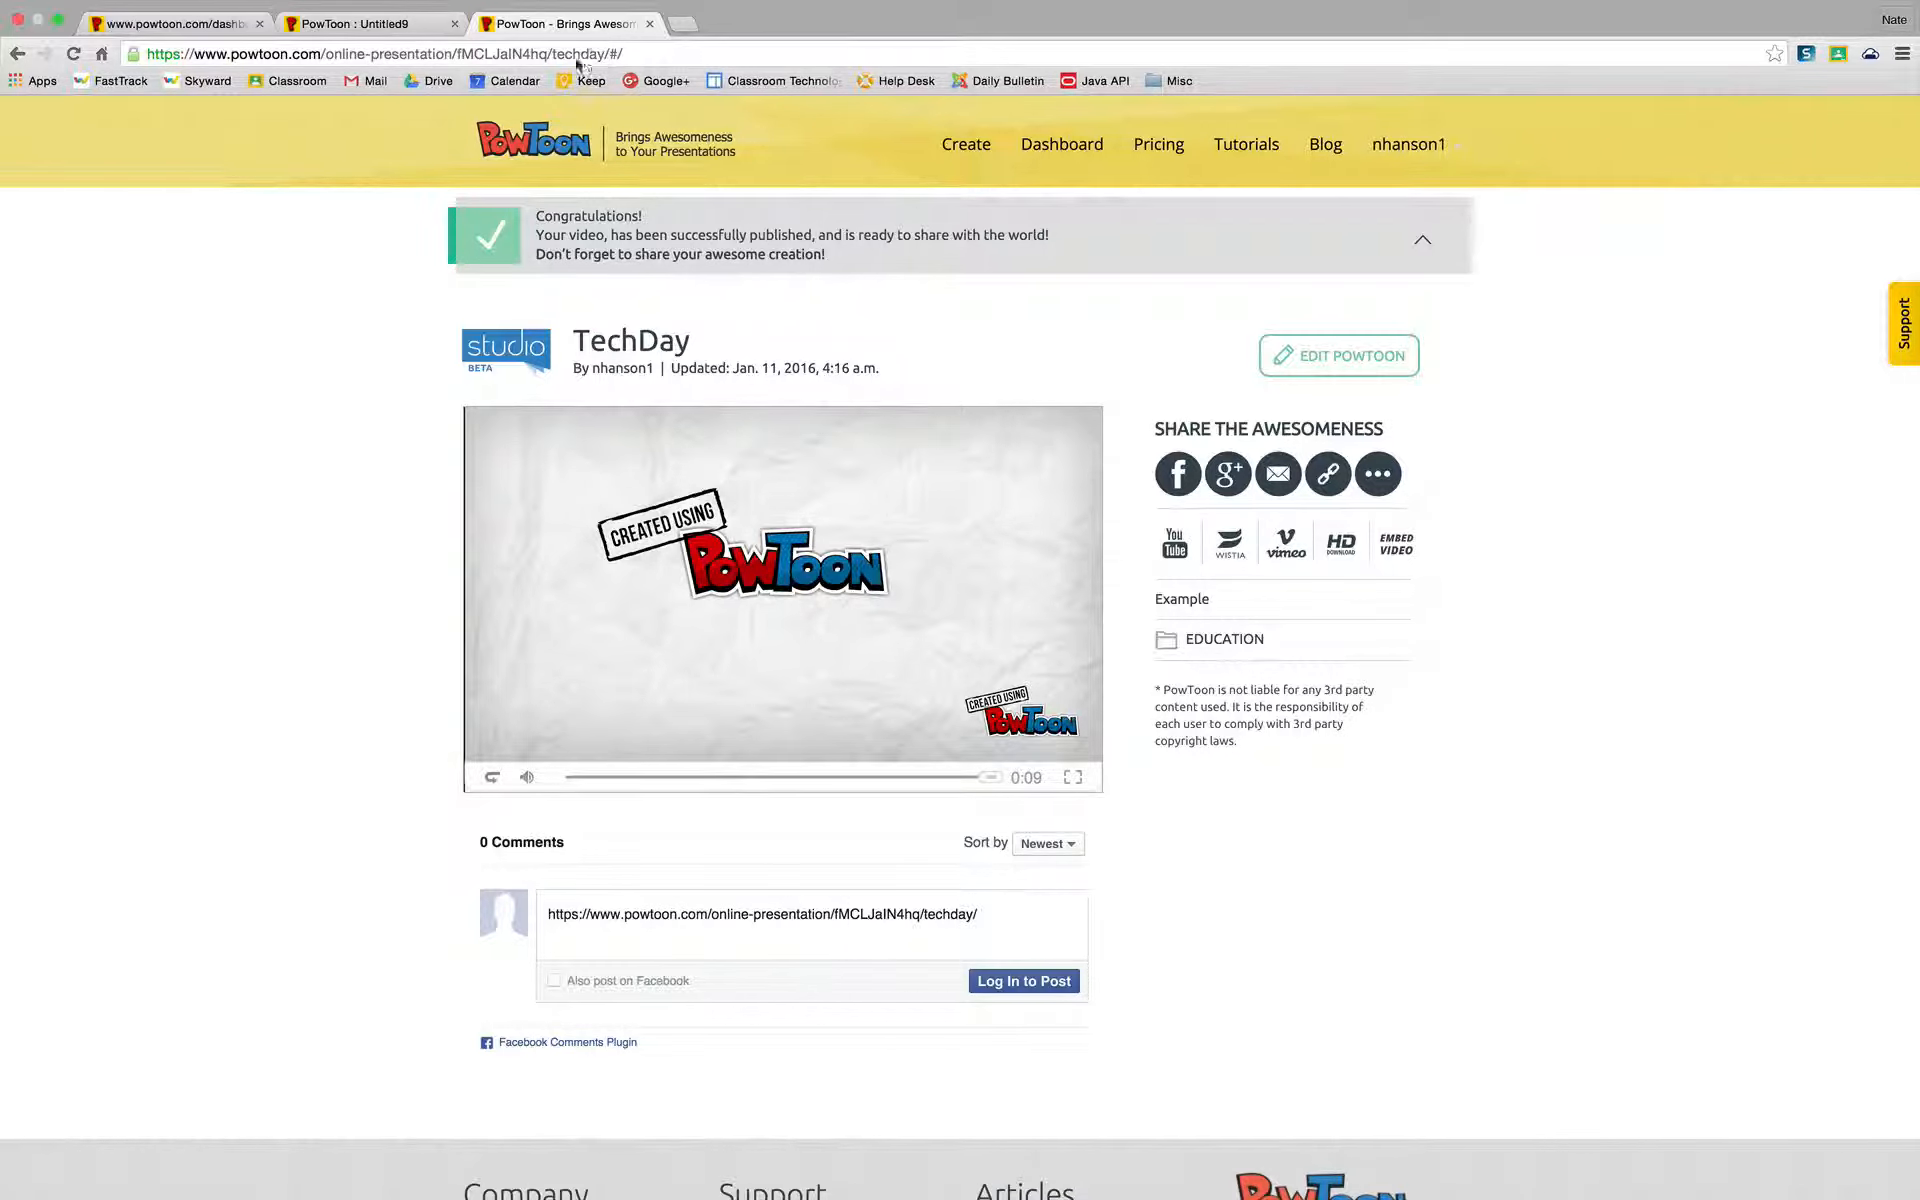
{"action": "left_click_drag", "start_coordinate": [984, 914], "coordinate": [545, 912]}
{"action": "key", "text": "BackSpace"}
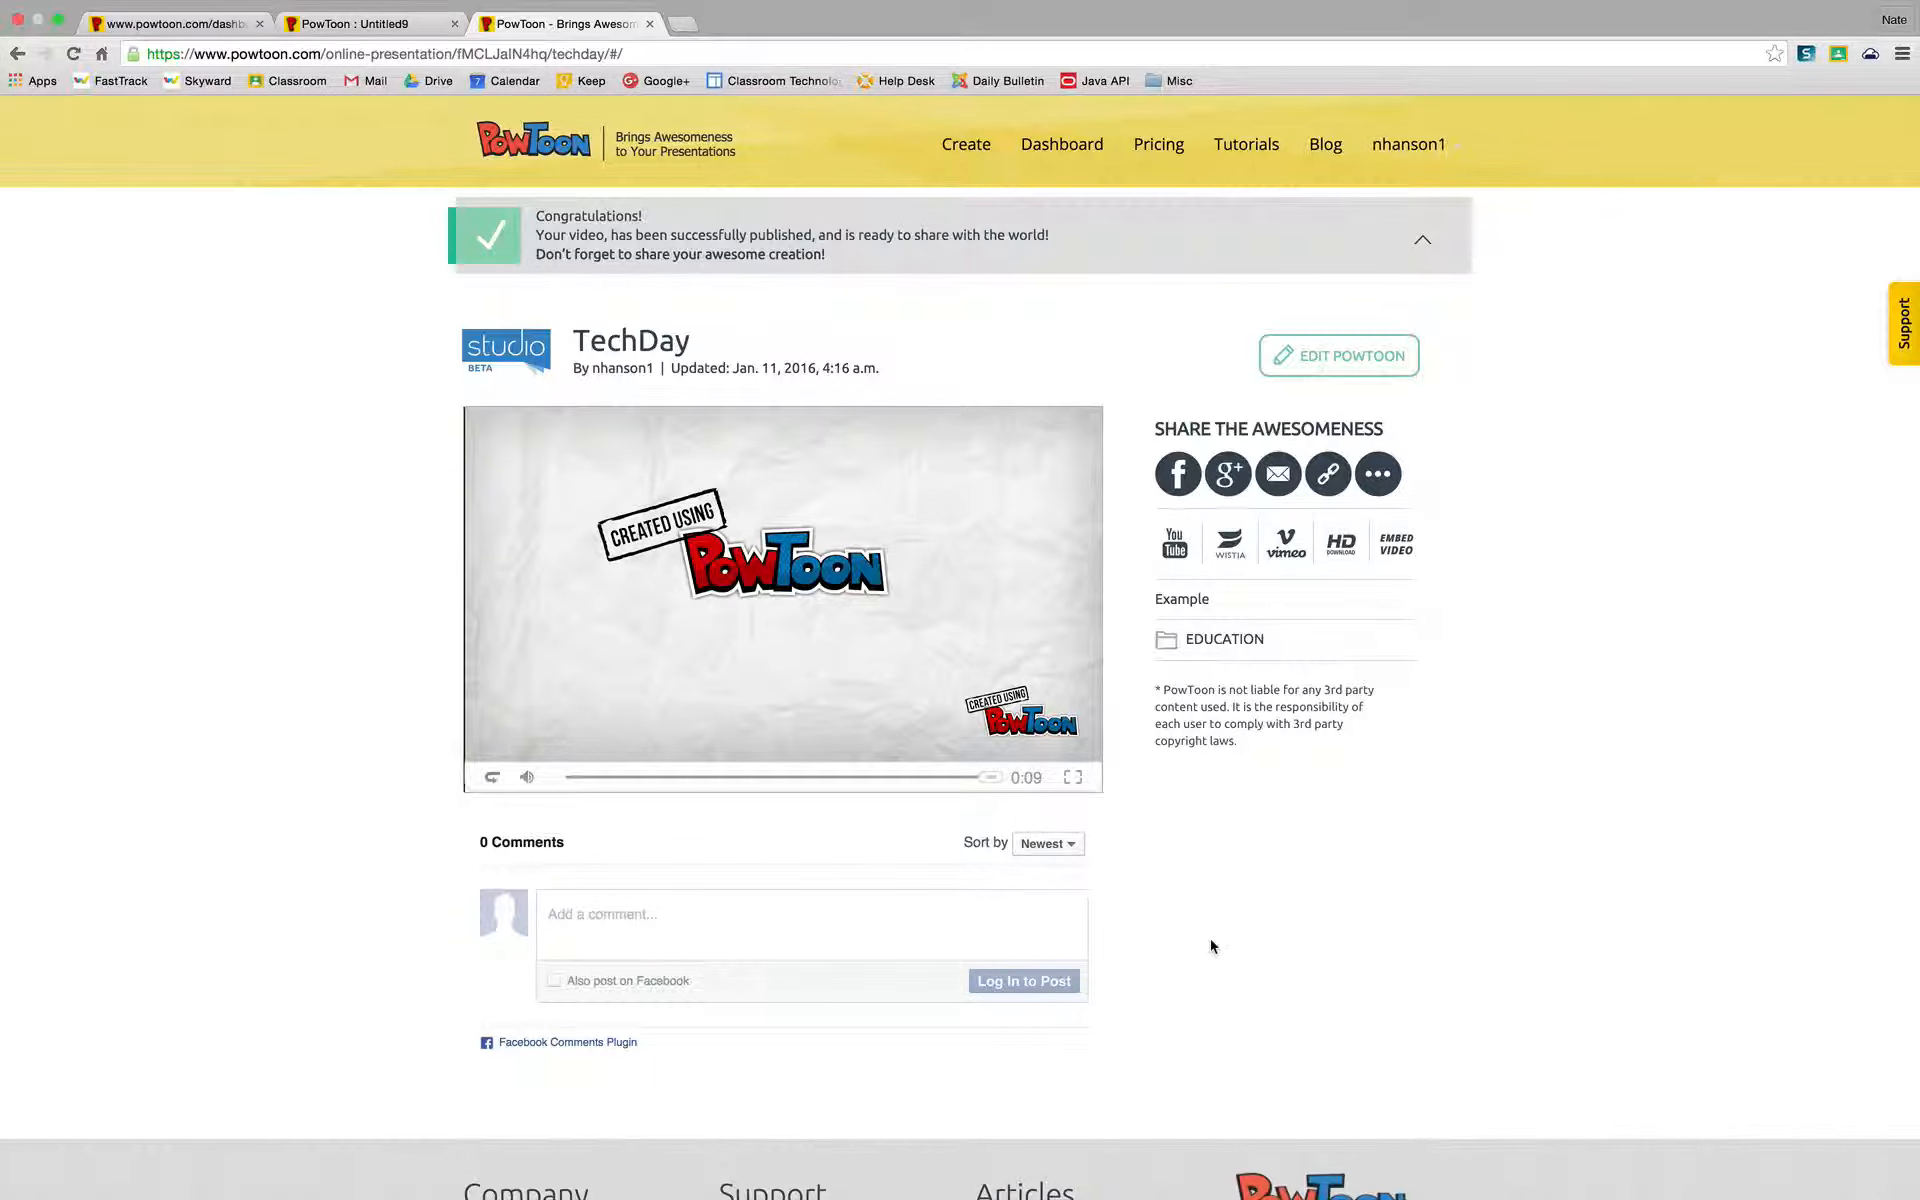